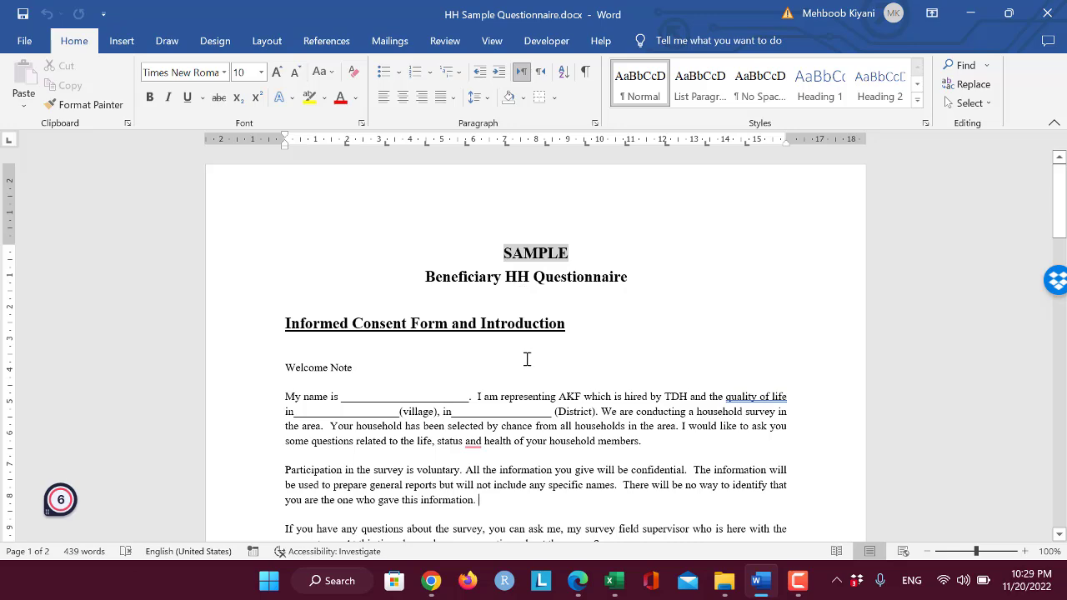
Step: Review the questionnaire's informed consent introduction, from the welcome note to the Yes/NO participation question and the stop instruction
scroll(527, 359, "down", 2)
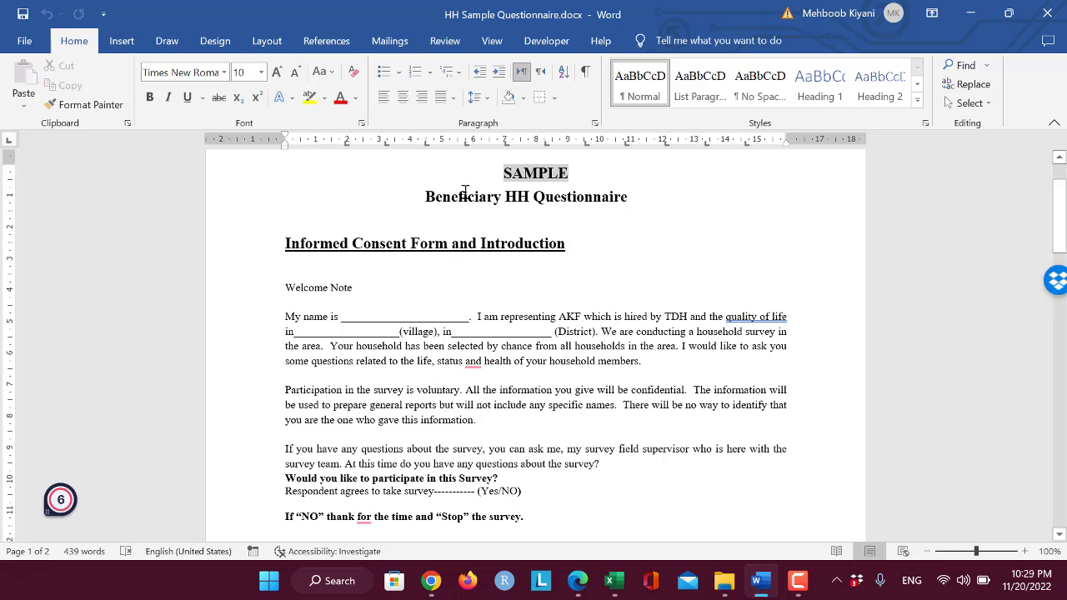
left_click(285, 244)
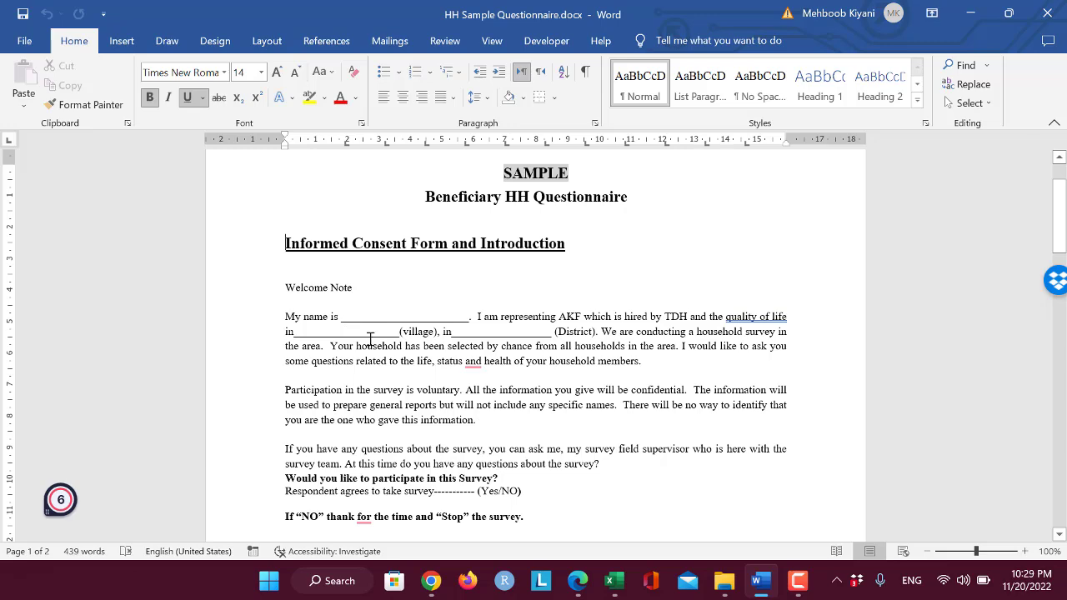
scroll(369, 269, "down", 3)
left_click(295, 168)
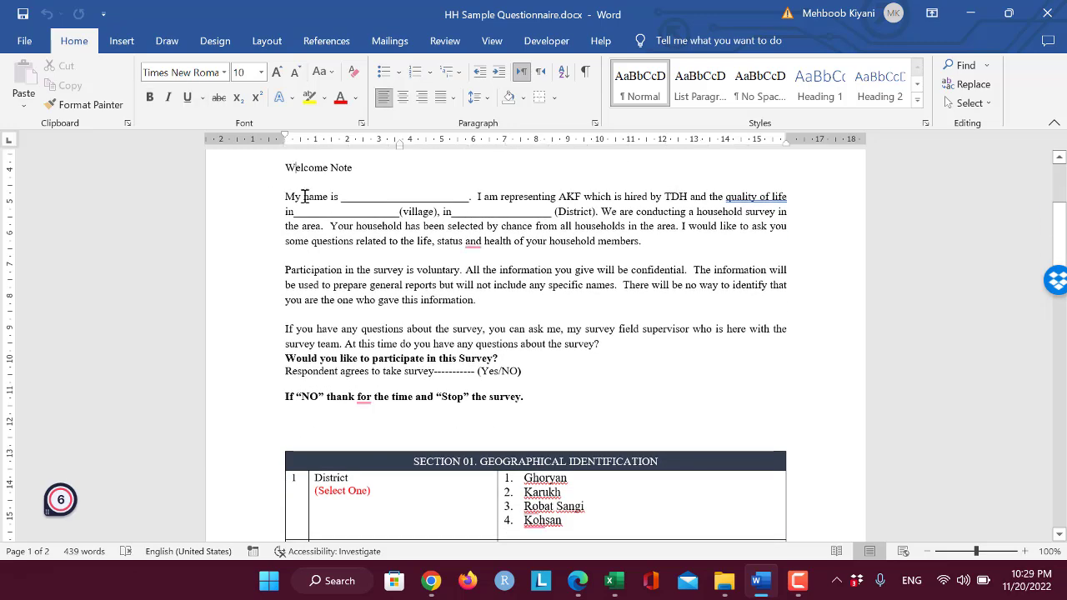
left_click_drag(285, 196, 509, 358)
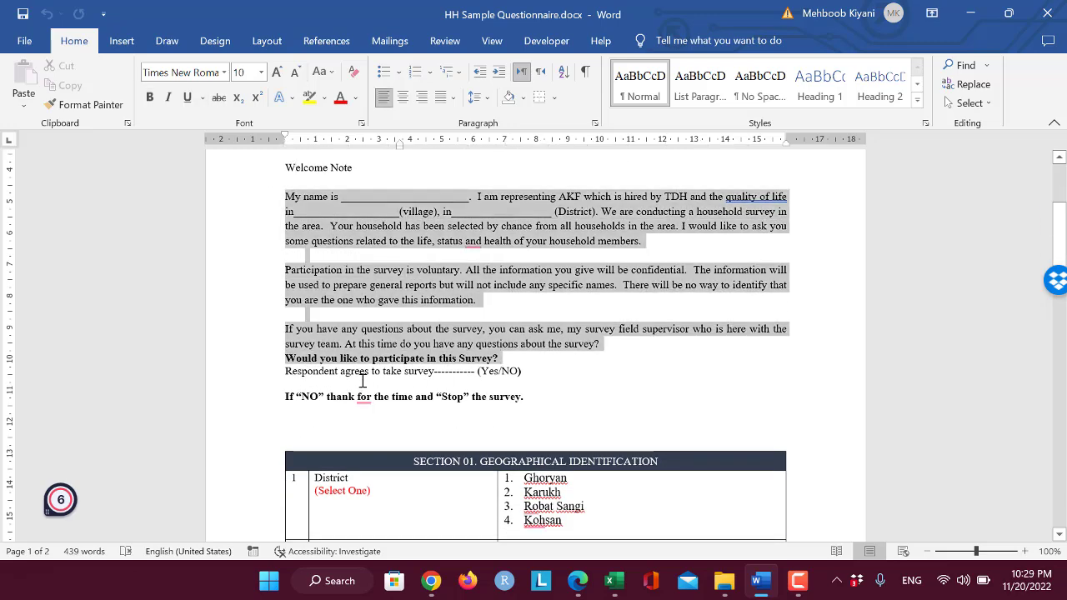
left_click(292, 375)
left_click_drag(287, 371, 520, 371)
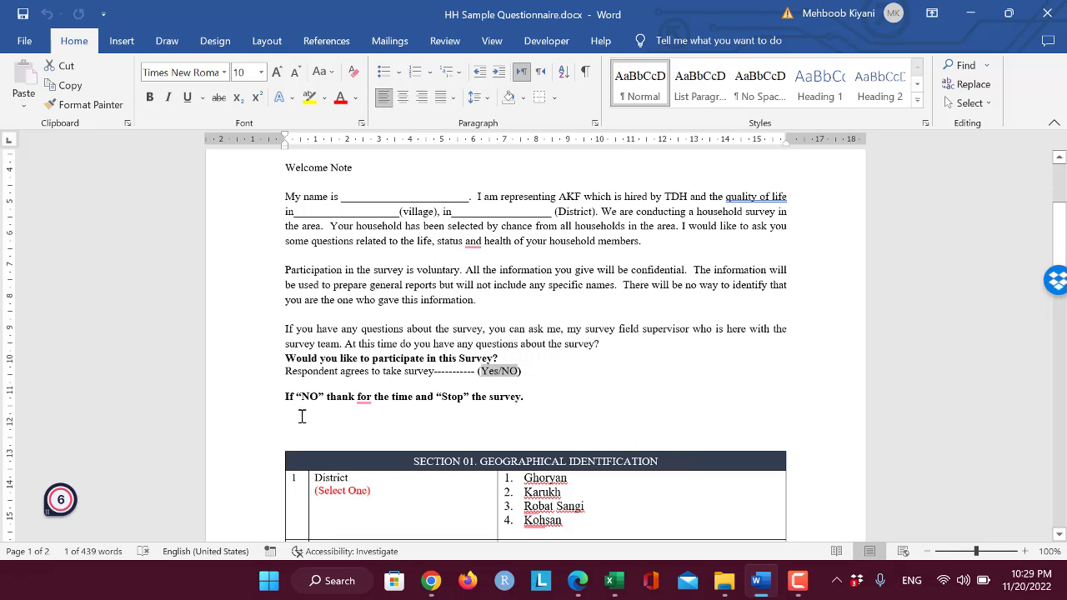
left_click_drag(301, 397, 321, 397)
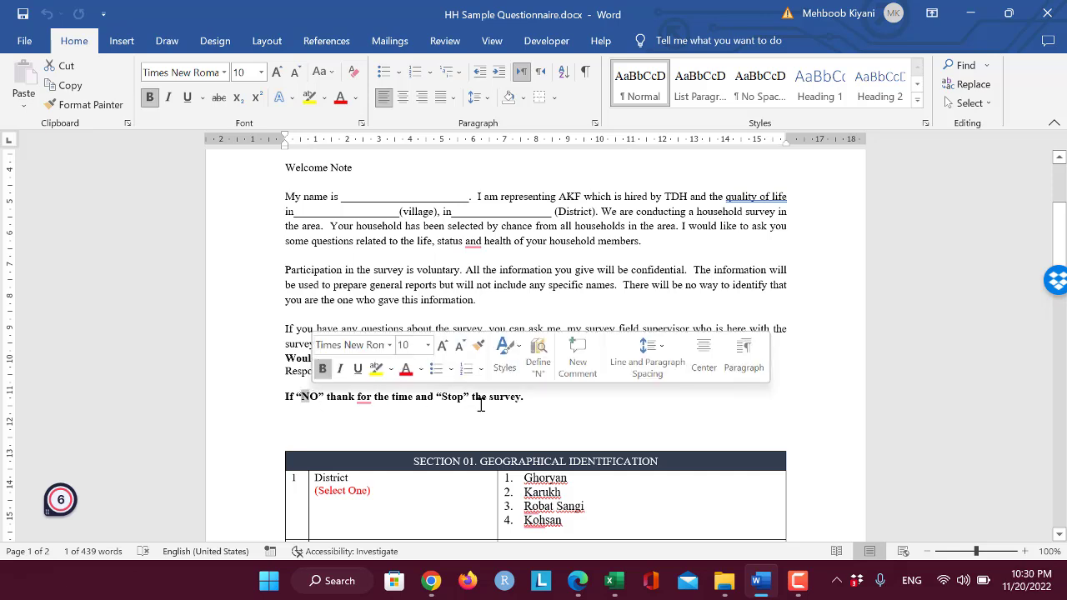
Step: Examine the Section 01 Geographical Identification table, including the District question's type and answer options
scroll(480, 405, "down", 5)
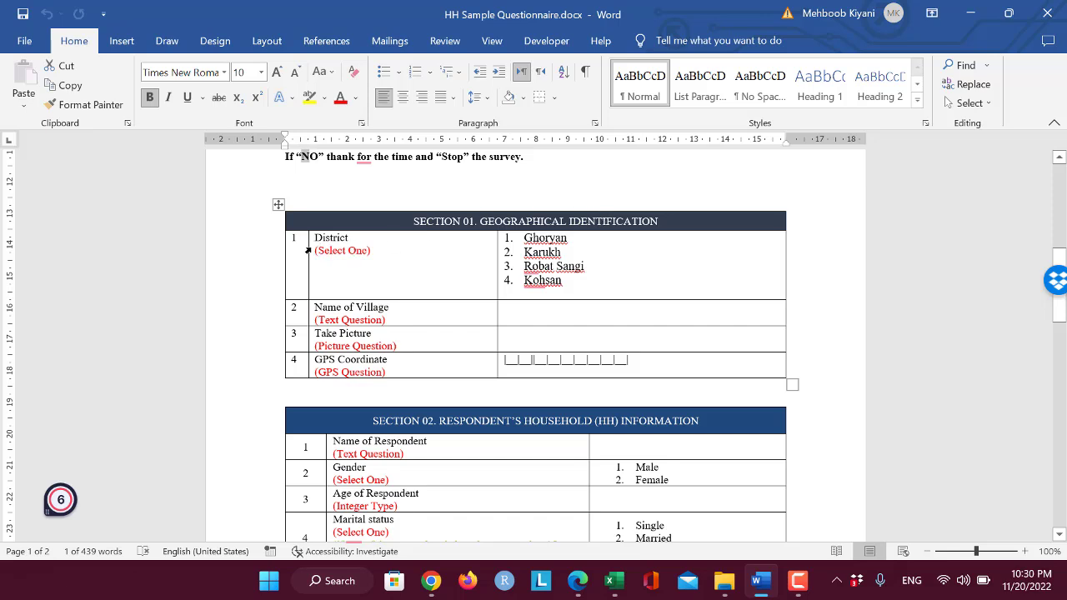
left_click_drag(315, 250, 376, 250)
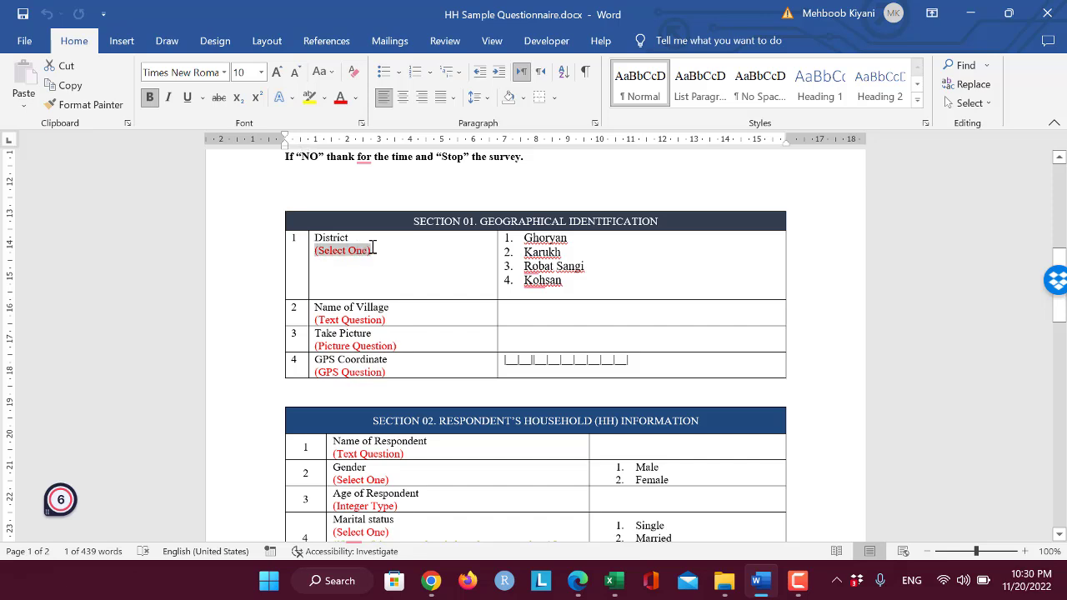
left_click(529, 253)
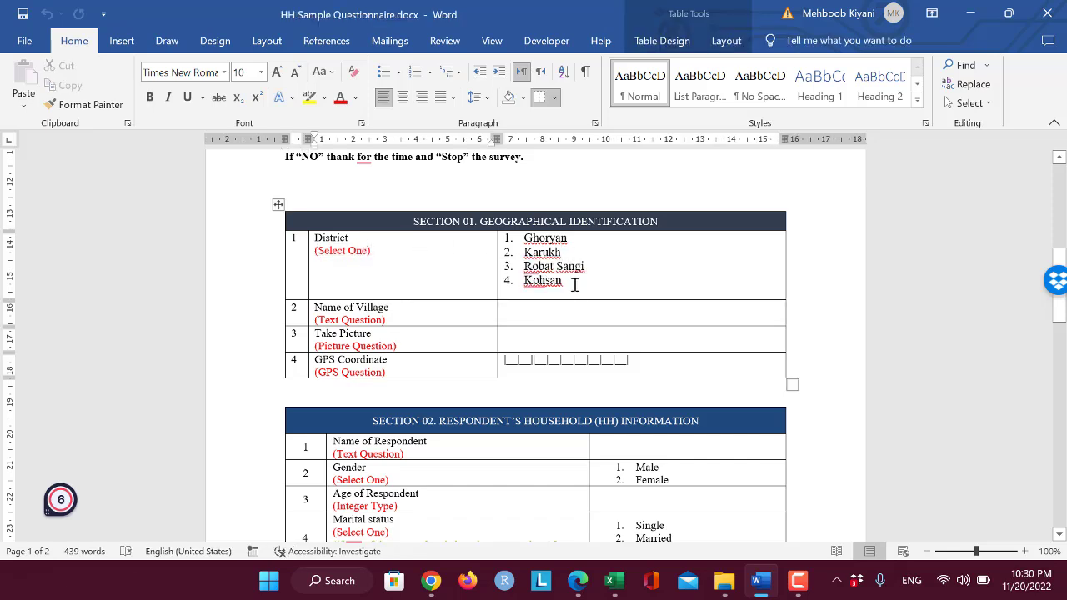
left_click_drag(573, 281, 524, 237)
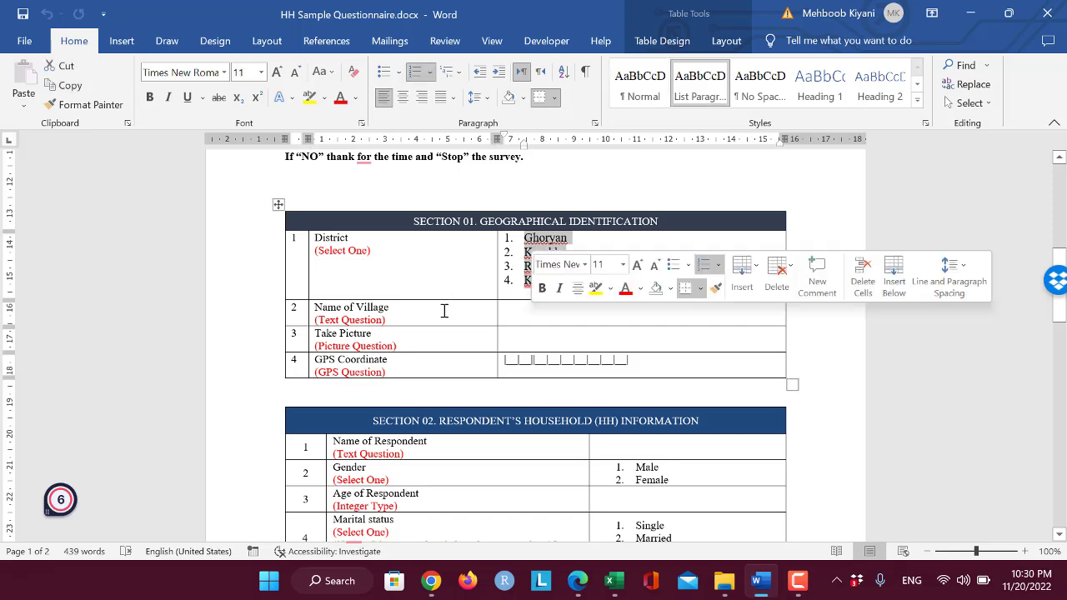
left_click(424, 284)
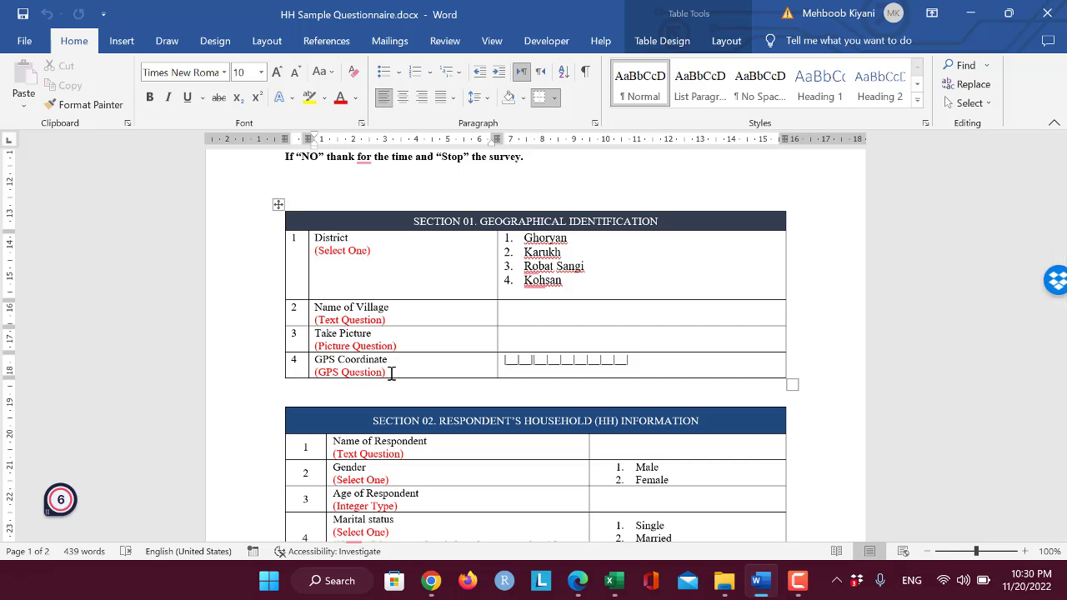
Step: Copy the two-line title "SAMPLE Beneficiary HH Questionnaire" from the beginning of the document
scroll(391, 372, "up", 10)
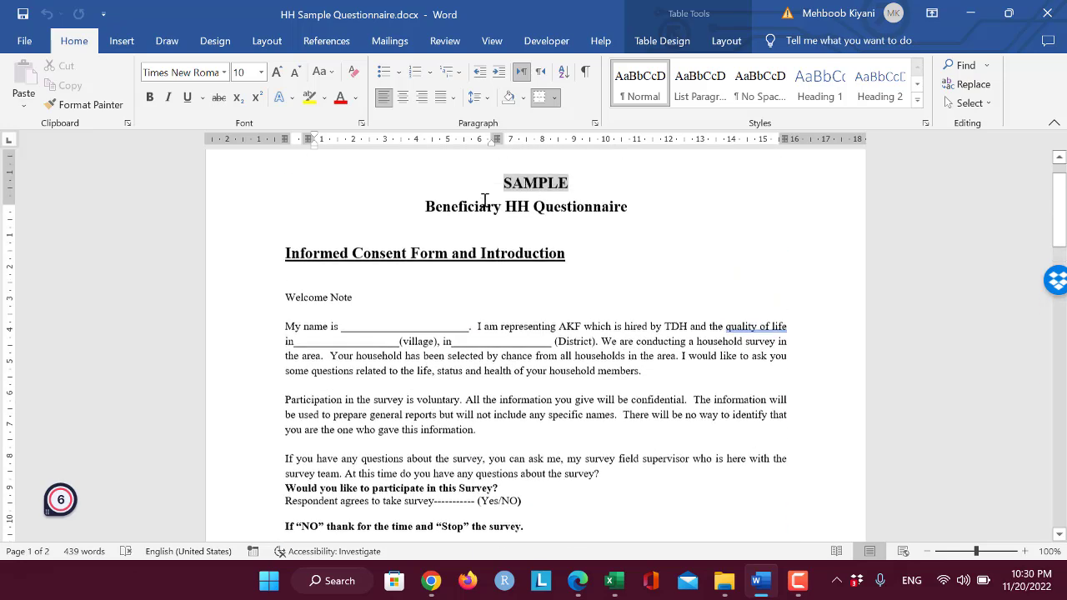
left_click_drag(575, 219, 631, 232)
key("ctrl+c")
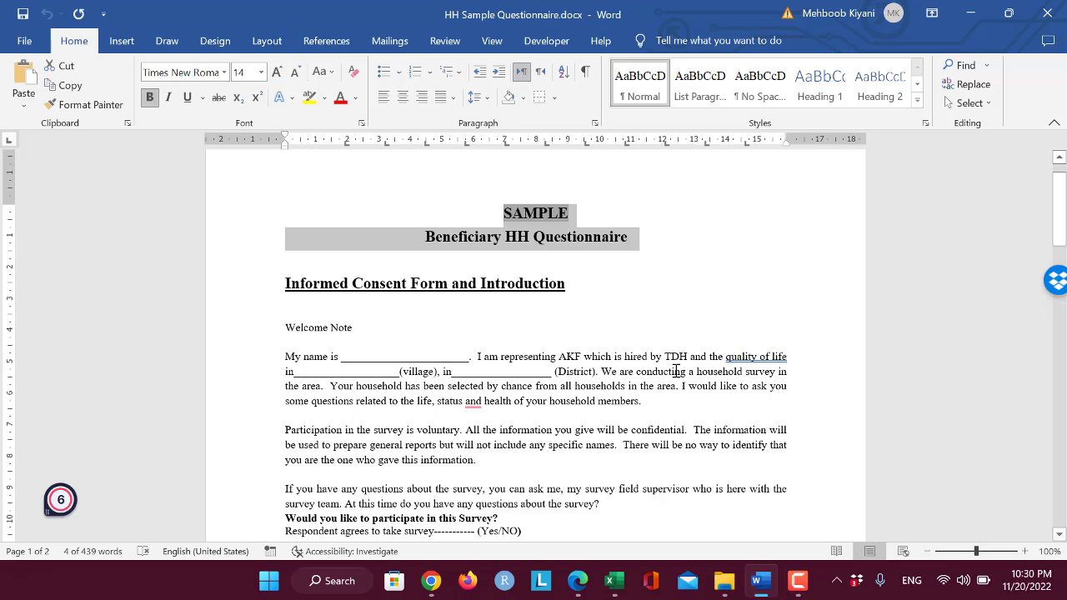
Step: Switch to KoboToolbox in the browser and start a new project built from scratch
left_click(431, 581)
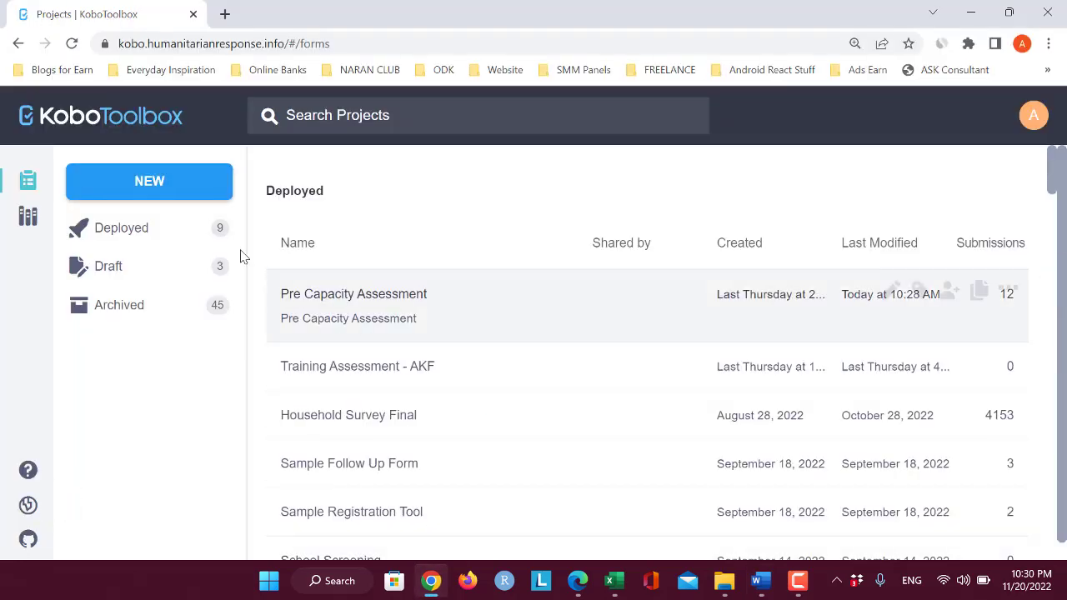
left_click(164, 181)
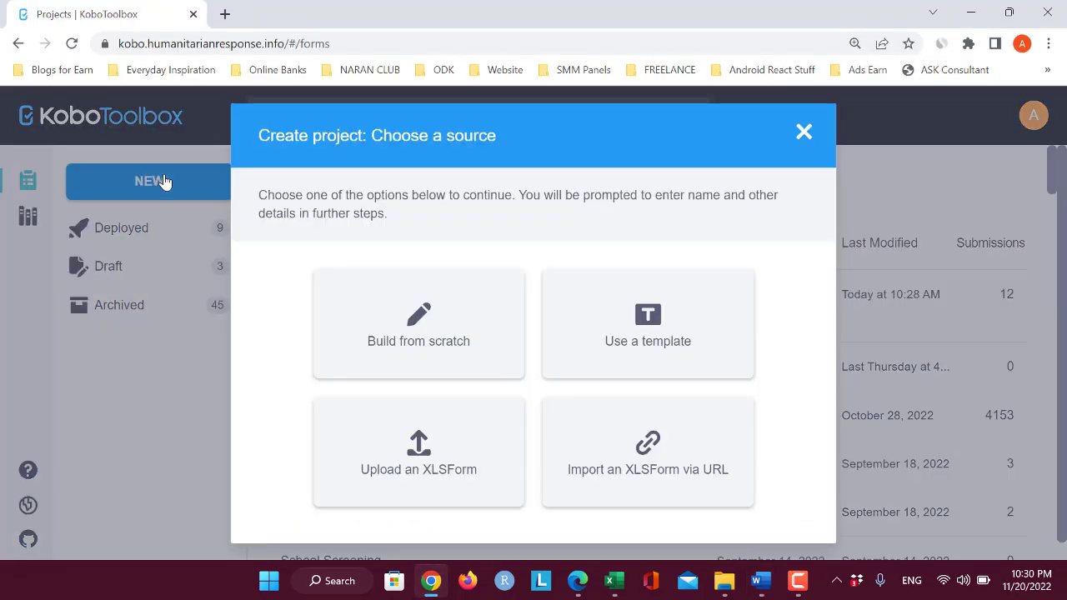
left_click(405, 344)
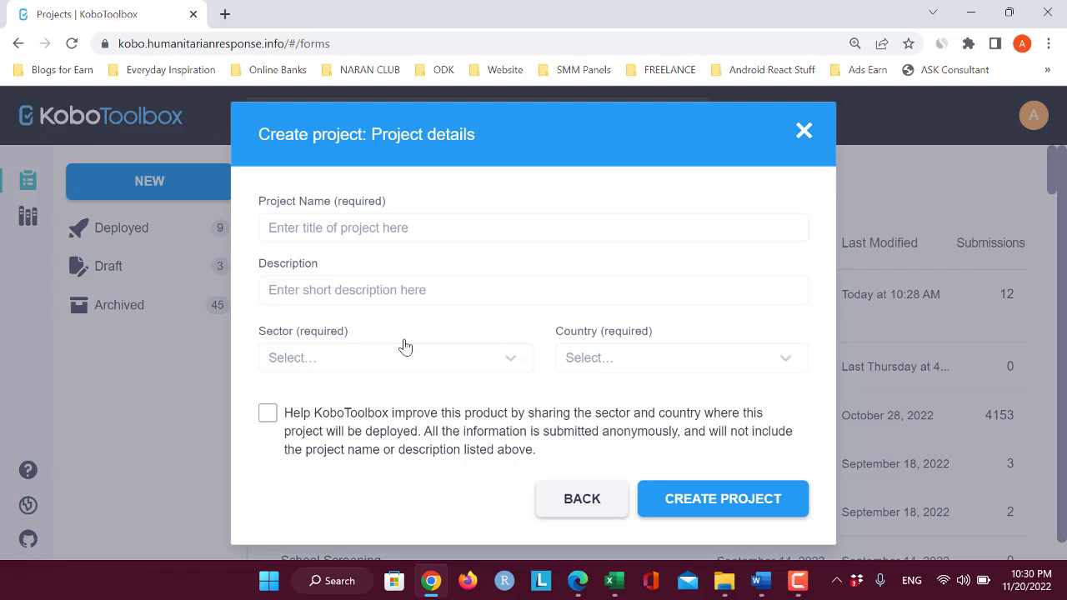
Step: Name the project "SAMPLE Beneficiary HH Questionnaire" using the copied title and describe it as "short description about the project"
left_click(349, 228)
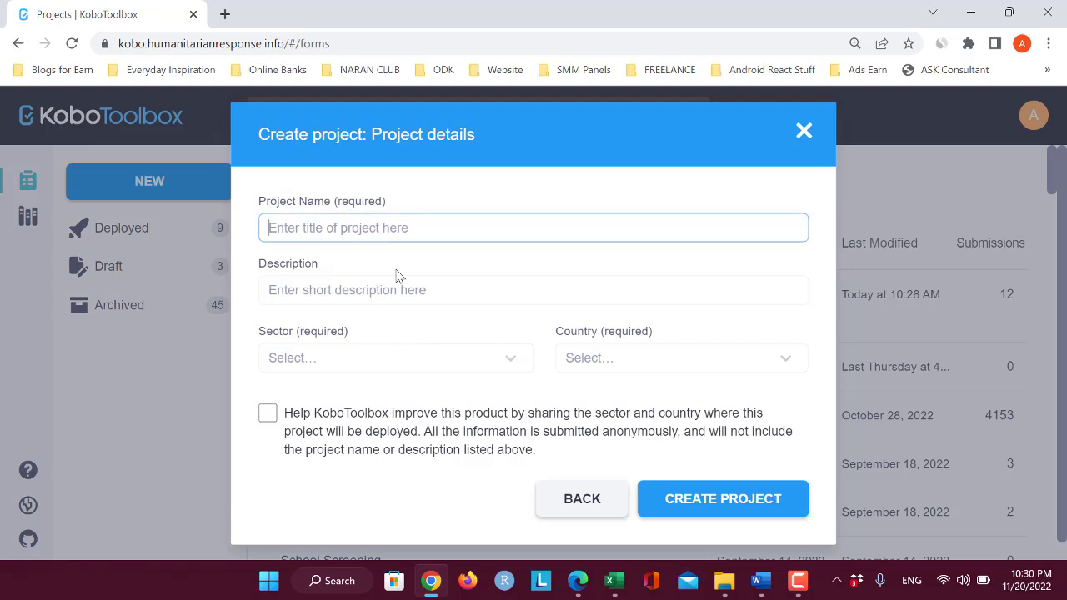
key("ctrl+v")
left_click_drag(451, 228, 333, 219)
key("BackSpace")
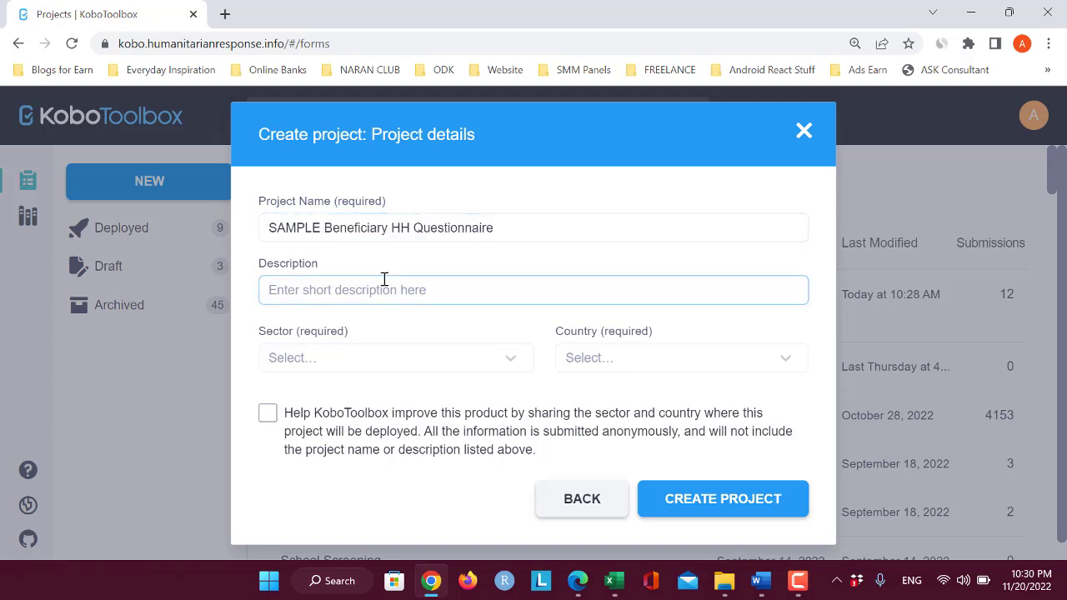
type("short d")
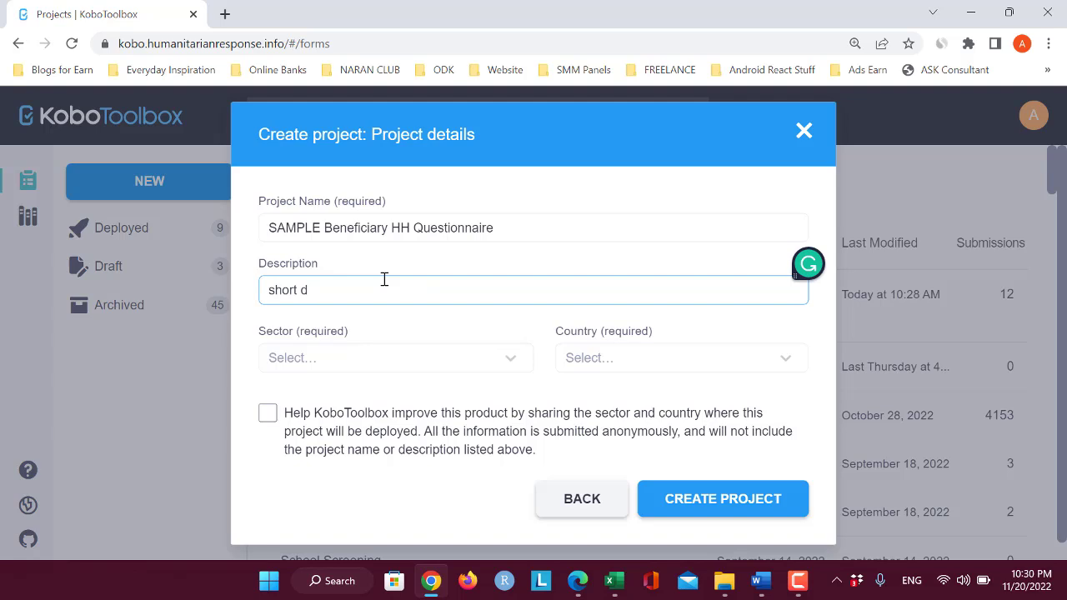
type("escription about the project")
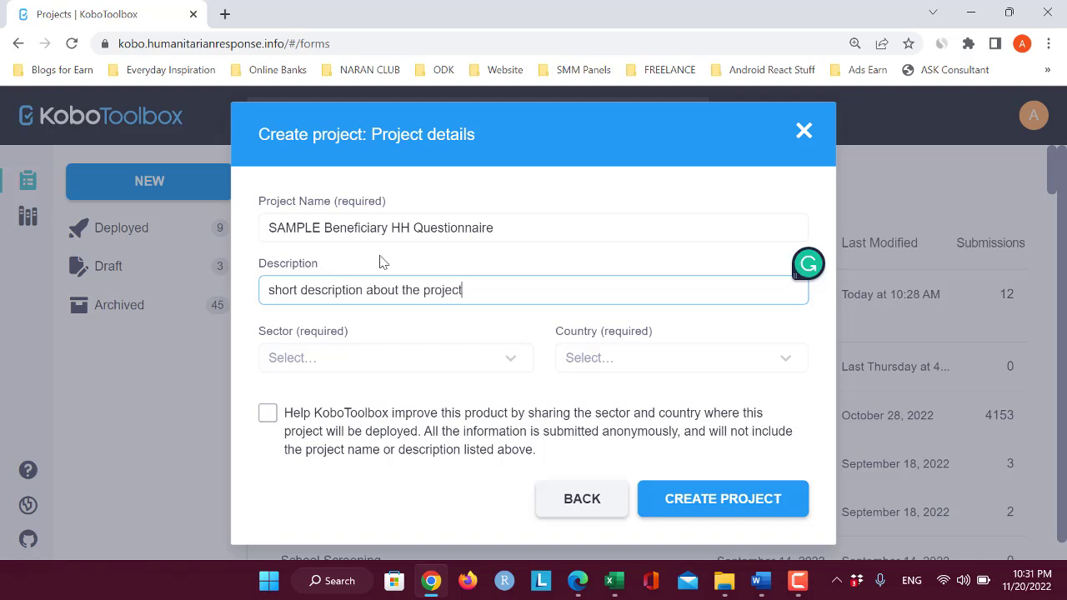
Step: Set the sector to Health Services / Public Health and the country to Afghanistan, and create the project
left_click(445, 362)
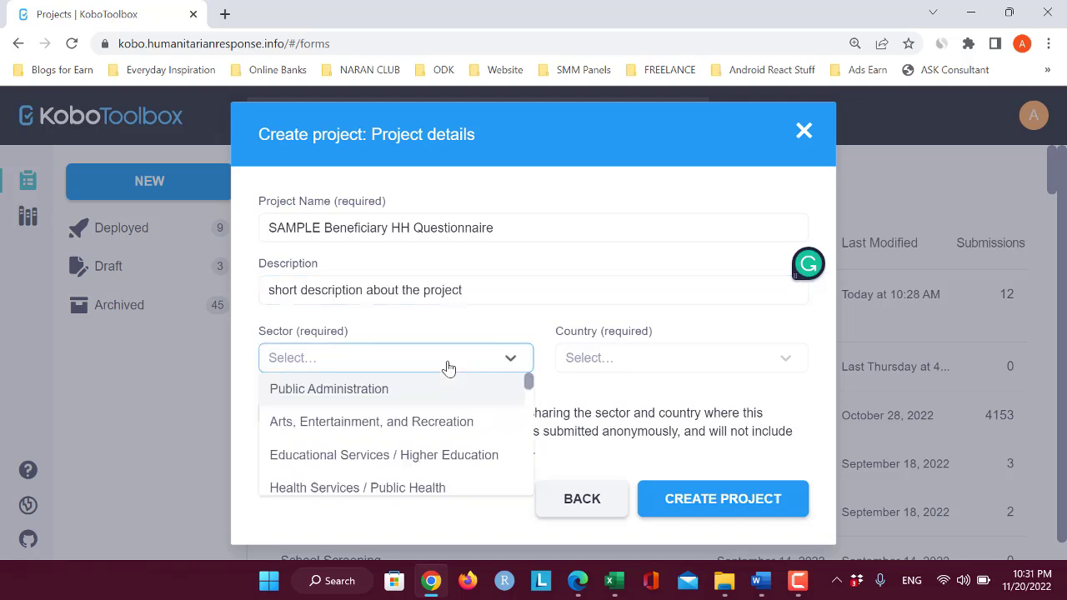
left_click(398, 490)
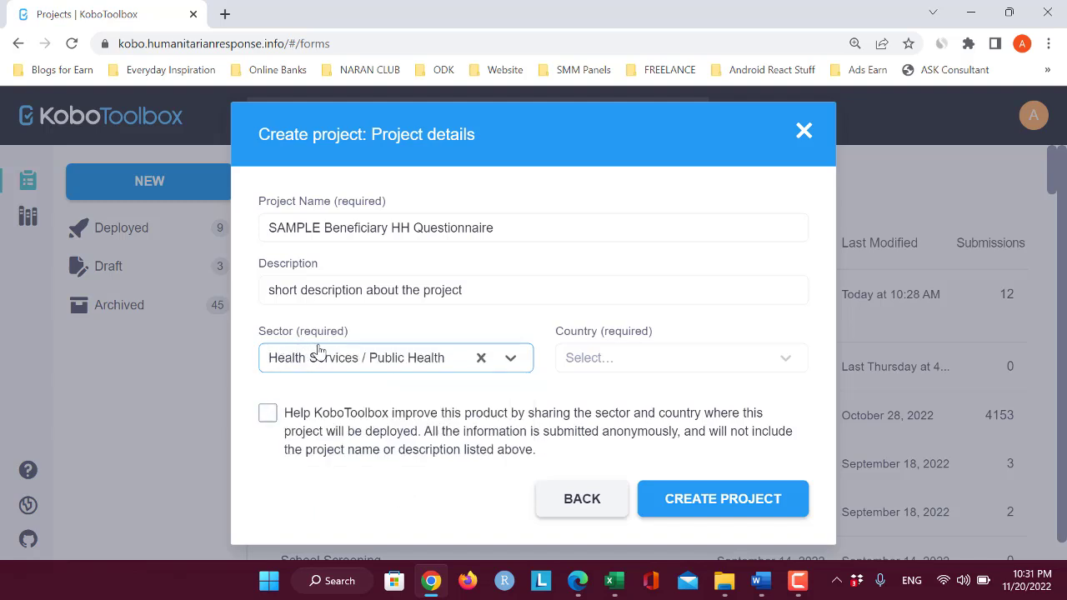
left_click(683, 359)
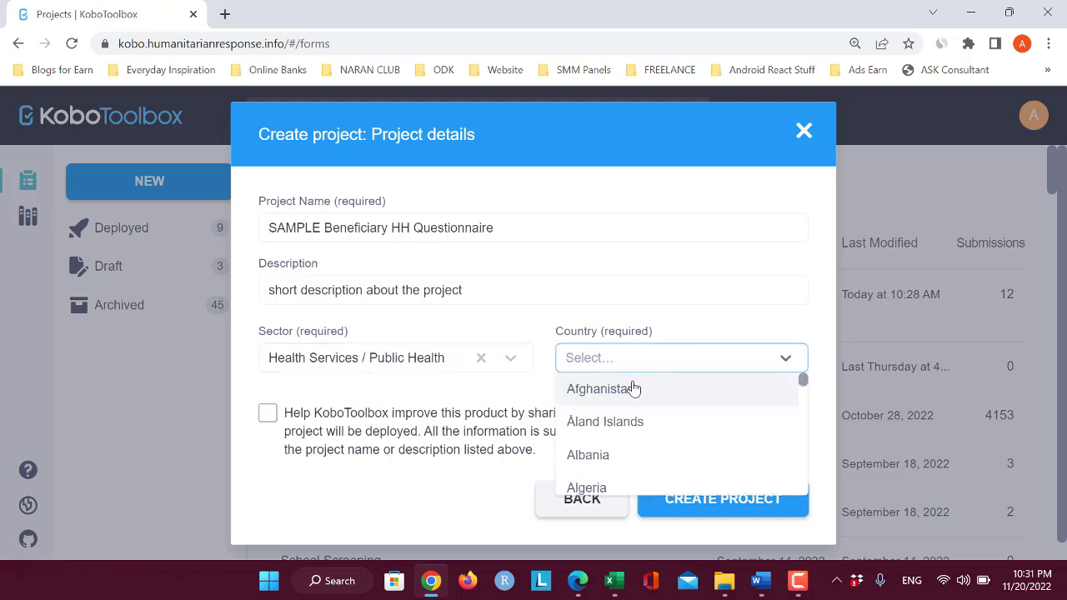
left_click(626, 390)
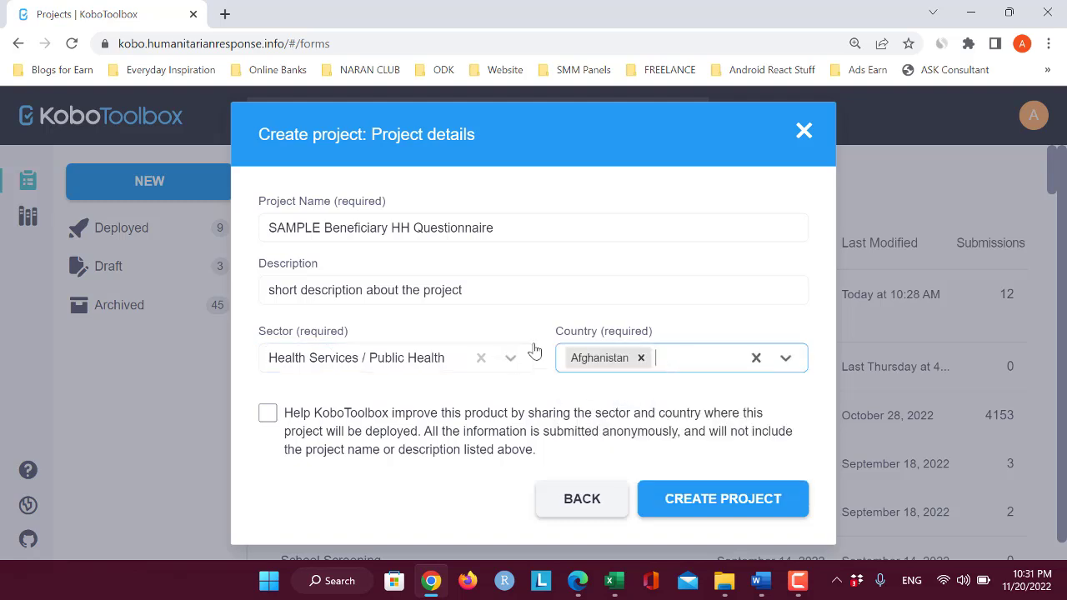
left_click(721, 509)
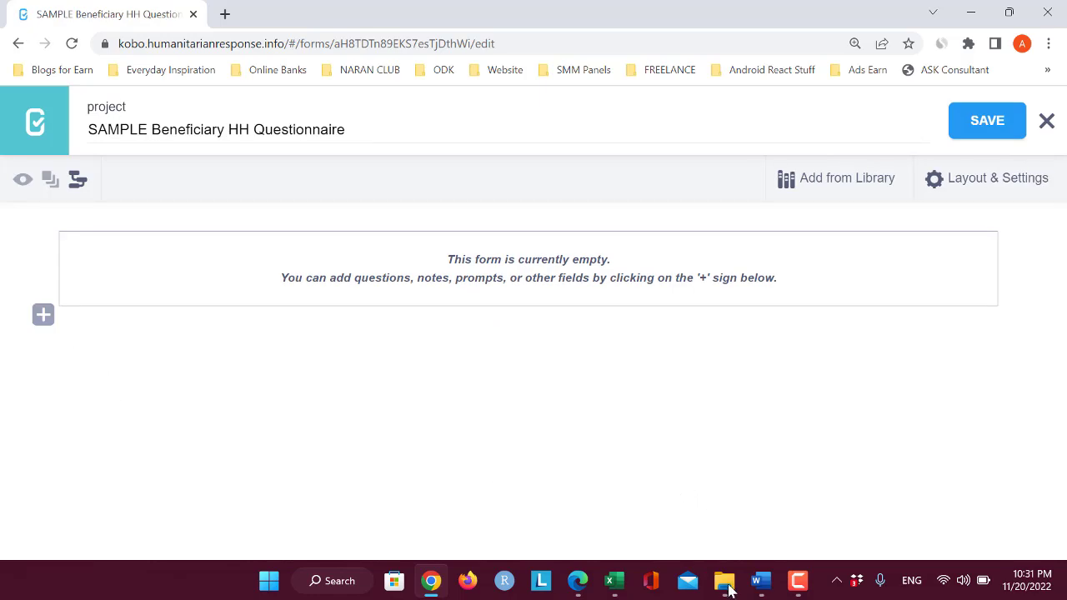
Step: Add a Note question with the default label as the first item of the empty form
left_click(42, 316)
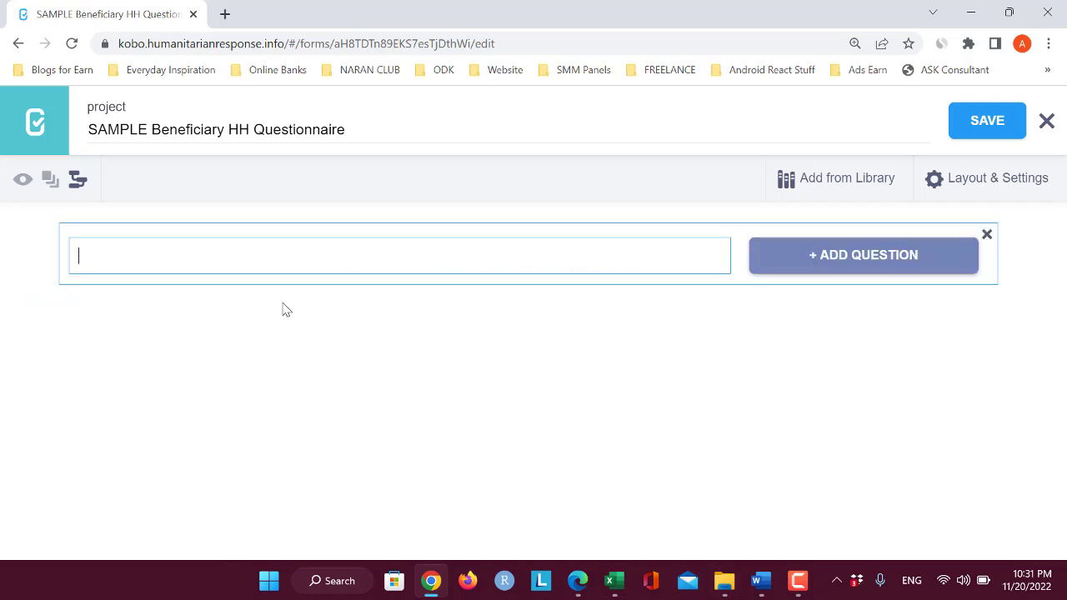
left_click(812, 272)
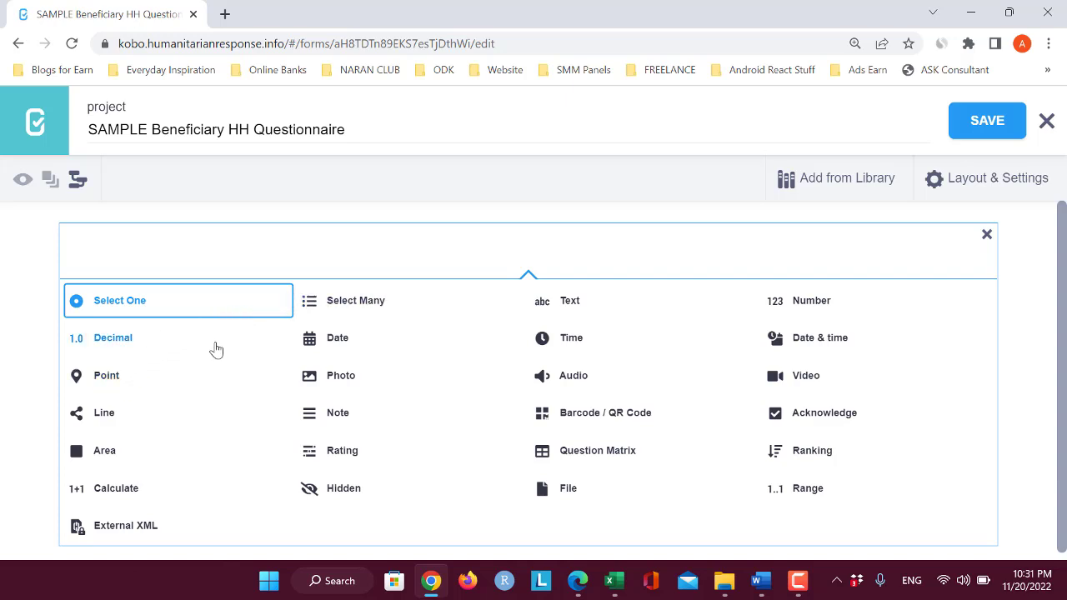
left_click(341, 416)
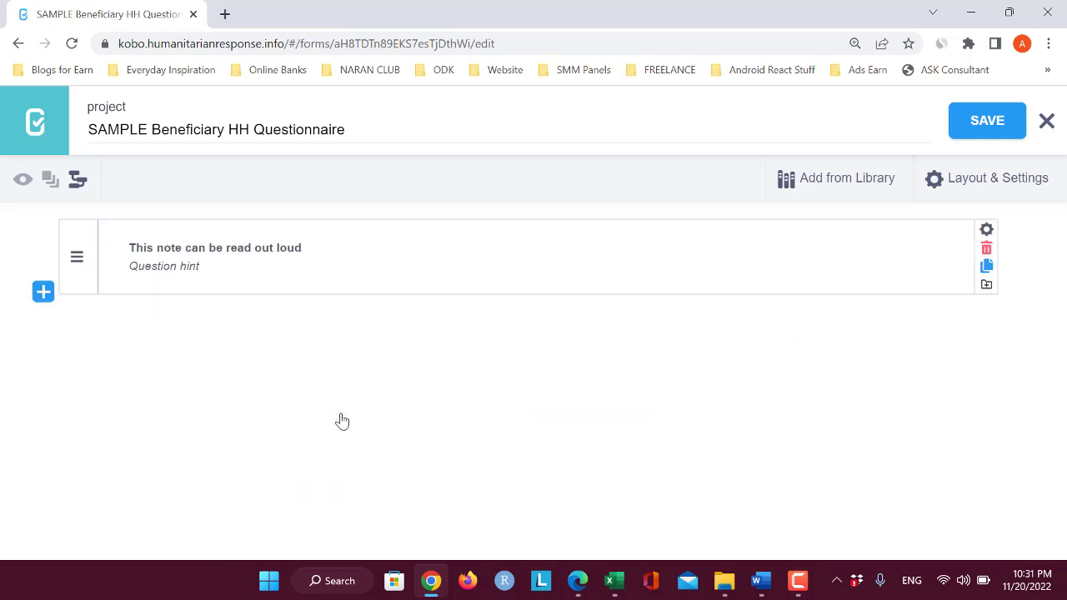
Step: Switch to the Word questionnaire and copy the "Welcome Note" line
left_click(760, 581)
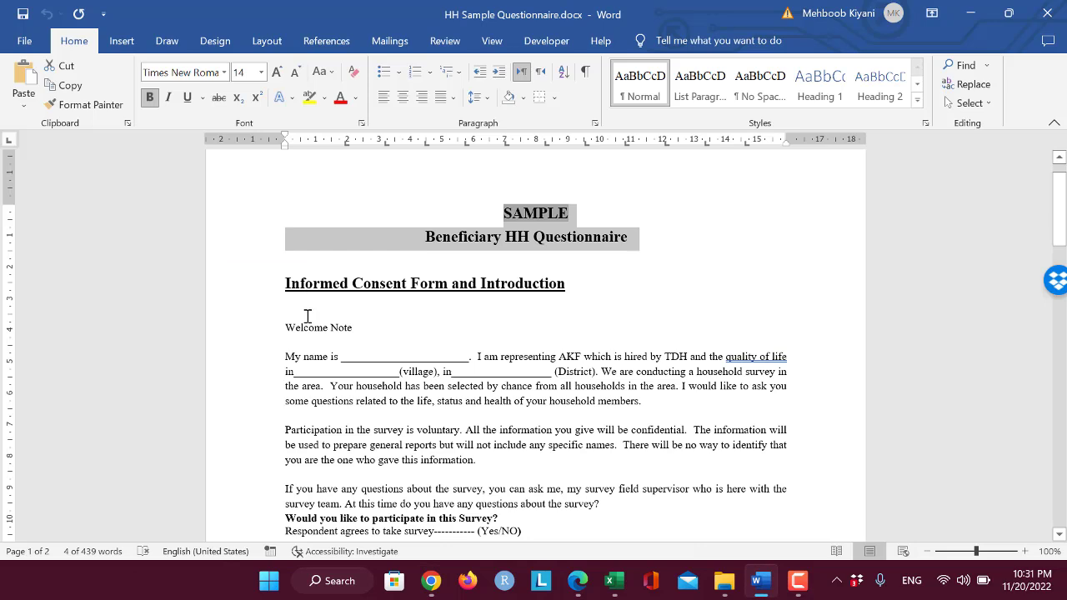
left_click(308, 317)
left_click_drag(287, 326, 359, 328)
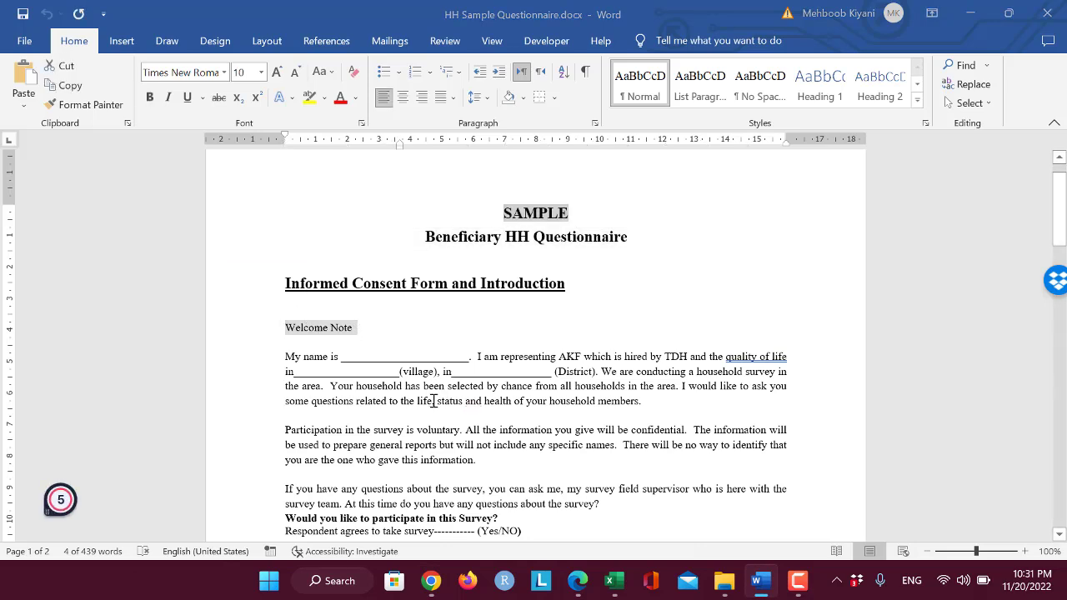
Step: Switch back to KoboToolbox and replace the note's label with "Welcome Note"
key("alt+Tab")
left_click(254, 264)
left_click(231, 248)
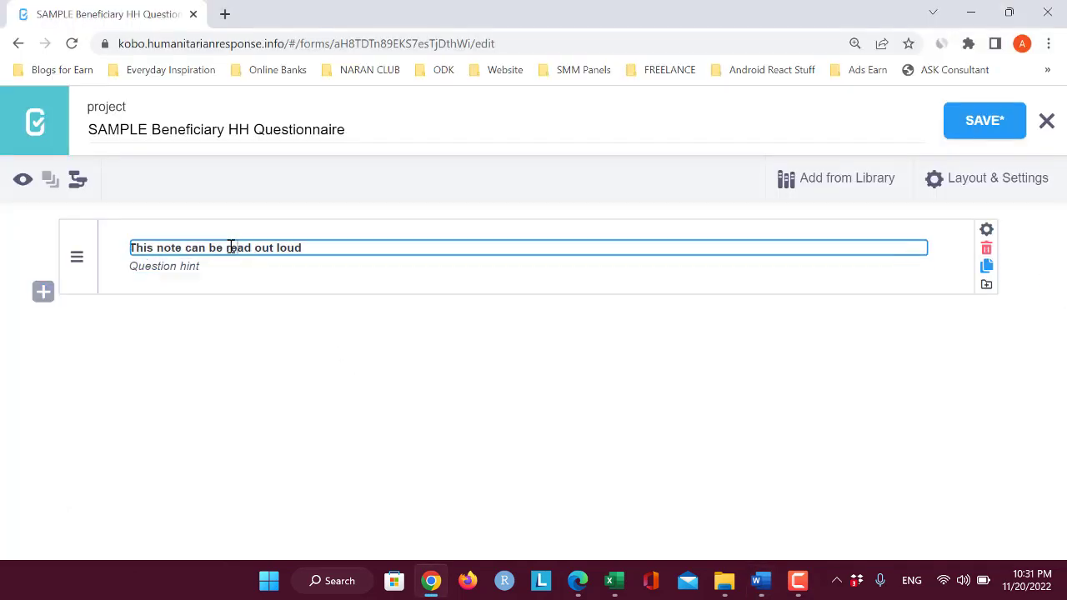
key("ctrl+a")
type("Welcome Note")
left_click(314, 370)
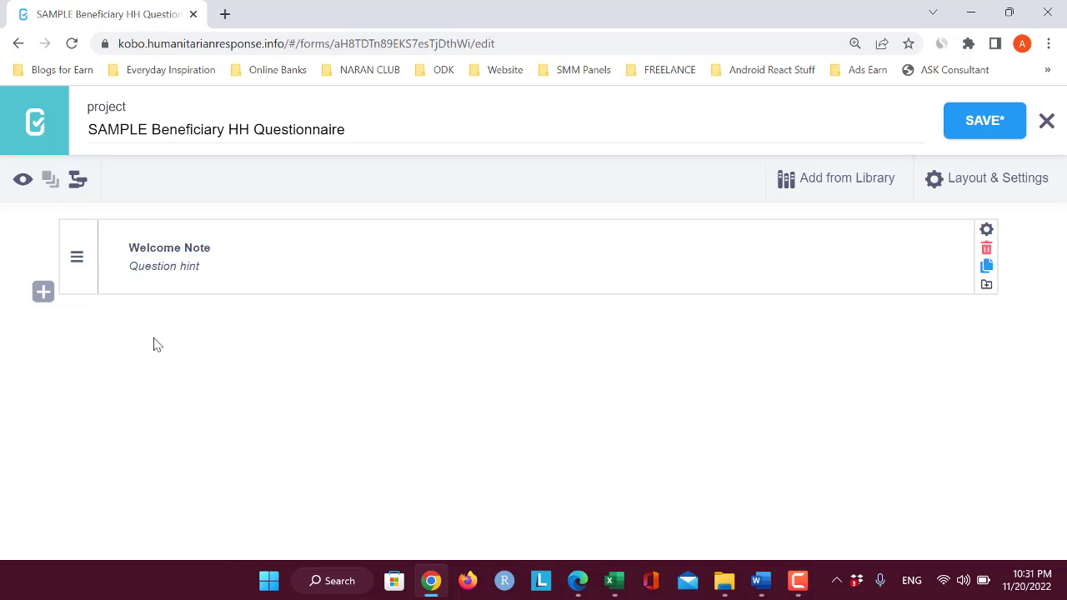
Step: Add a second Note question below the Welcome Note
left_click(43, 293)
left_click(801, 343)
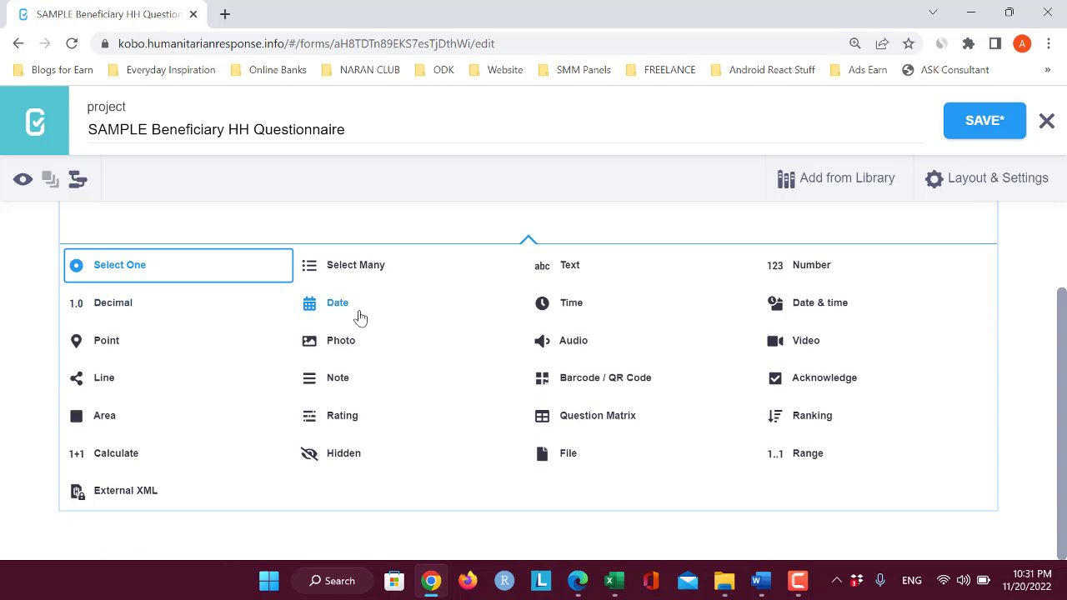
left_click(325, 381)
Step: Switch to the Word questionnaire and copy the introduction paragraphs from "My name is" through "do you have any questions about the survey?"
key("alt+Tab")
scroll(314, 373, "down", 2)
left_click_drag(286, 276, 534, 452)
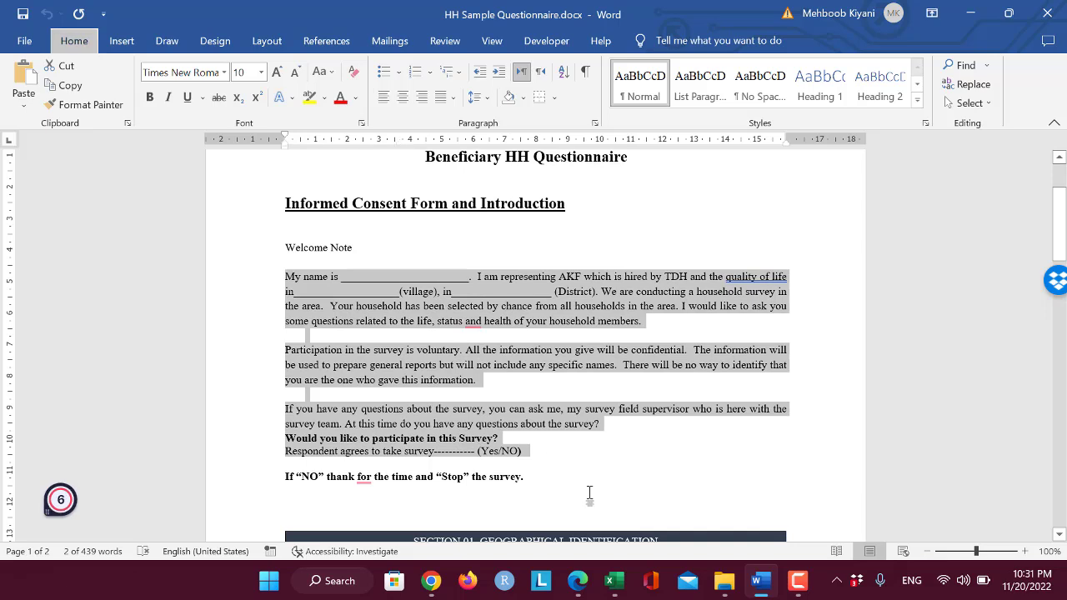
key("alt")
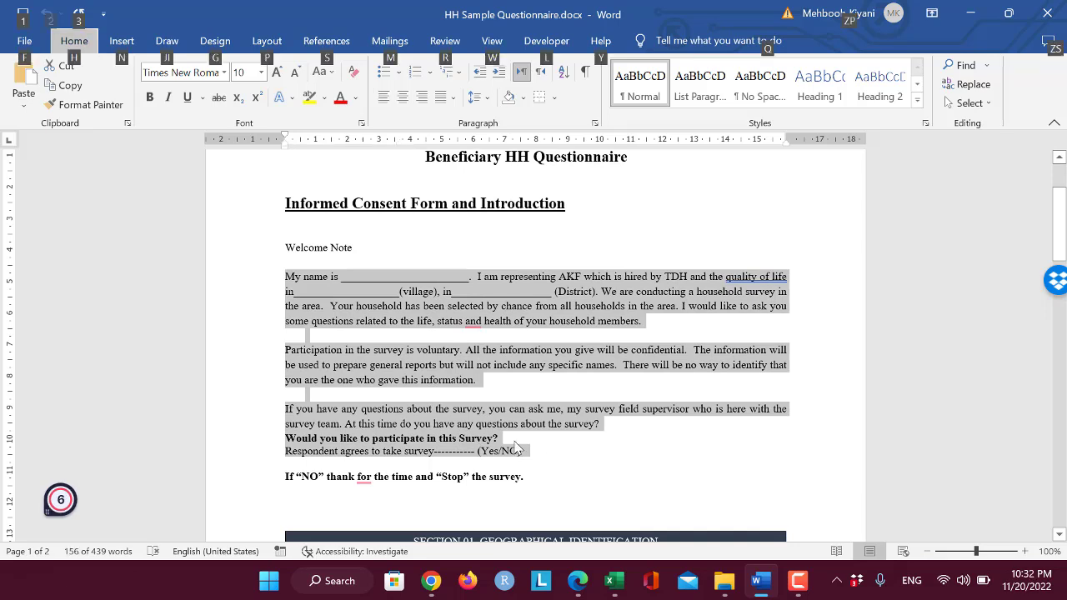
left_click(517, 449)
left_click_drag(602, 424, 286, 271)
key("ctrl+c")
Step: Switch back to KoboToolbox and replace the second note's label with the copied introduction text
key("alt+Tab")
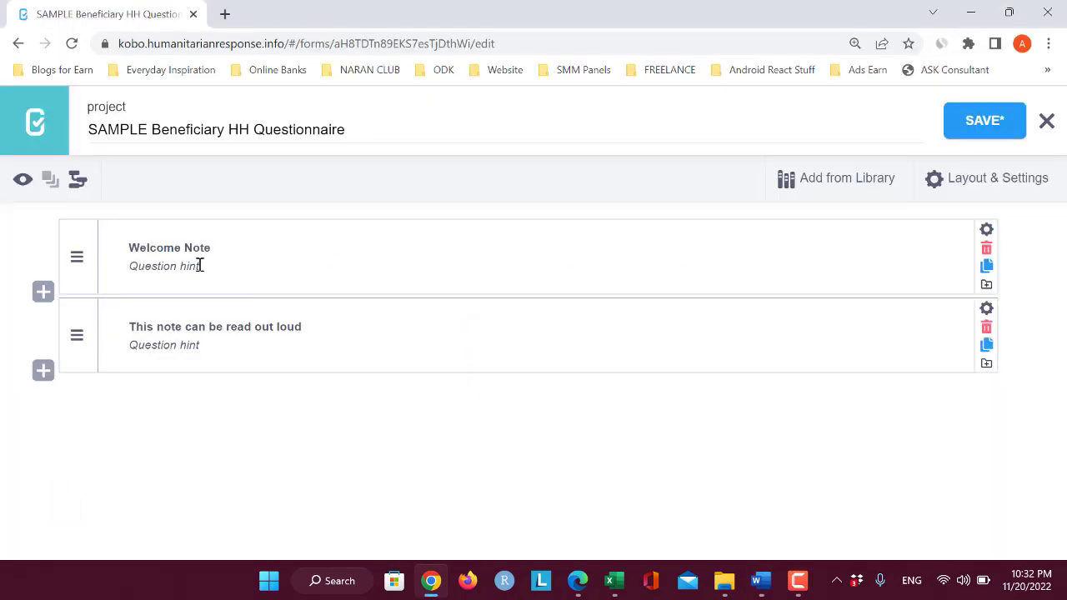
left_click(145, 326)
key("ctrl+a")
key("ctrl+v")
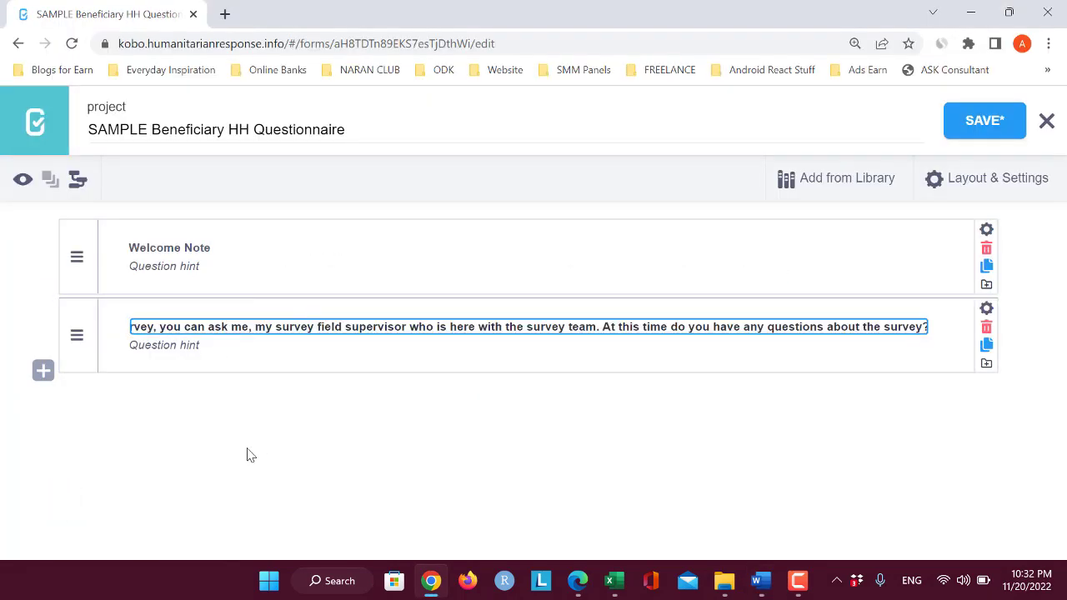
left_click(204, 427)
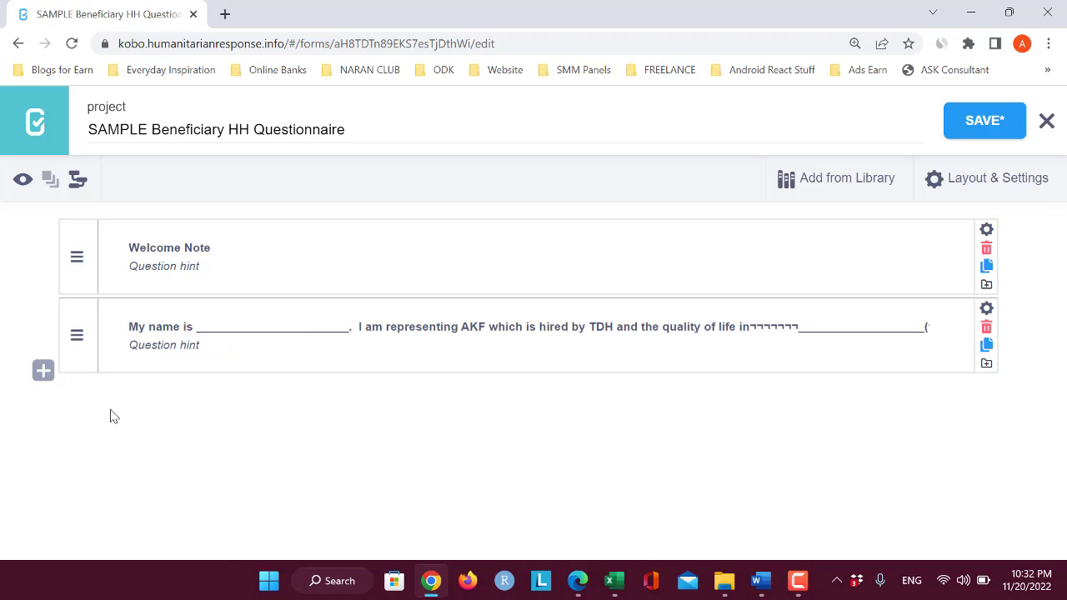
Step: Switch to the Word questionnaire and copy the line "Would you like to participate in this Survey?"
key("alt+Tab")
scroll(494, 465, "down", 2)
scroll(467, 446, "down", 2)
scroll(384, 361, "down", 1)
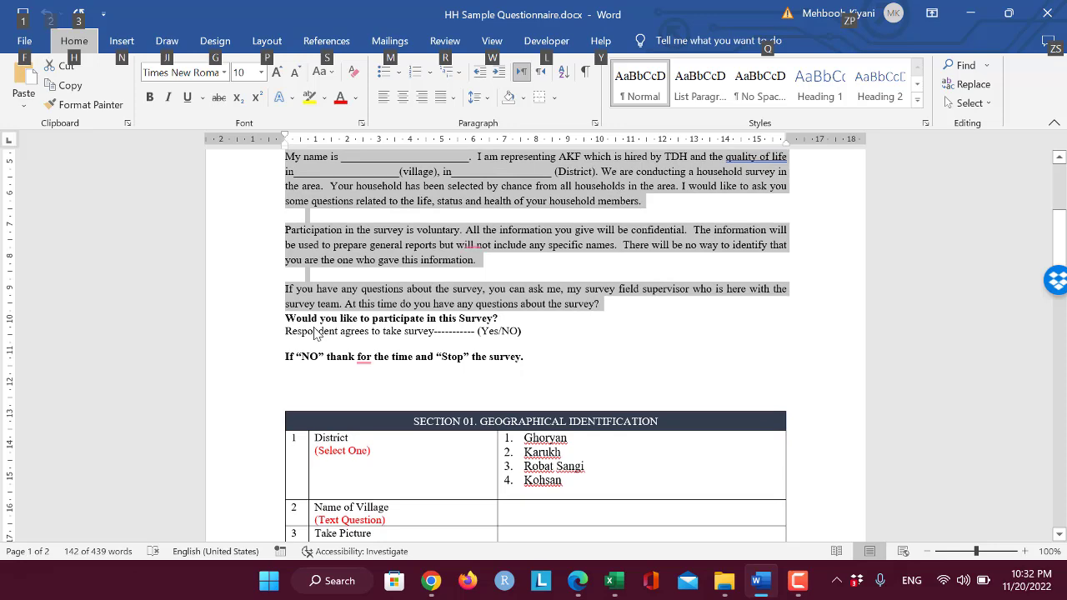
left_click_drag(286, 317, 504, 319)
Step: Switch back to KoboToolbox and add a Select One question below the introduction note
key("alt+Tab")
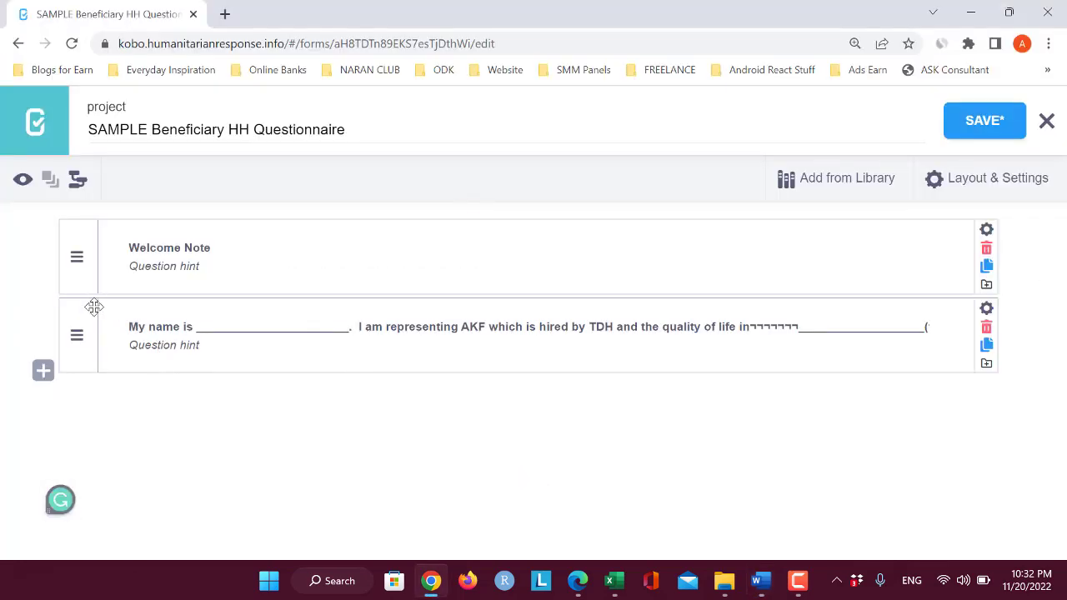
left_click(43, 370)
left_click(758, 425)
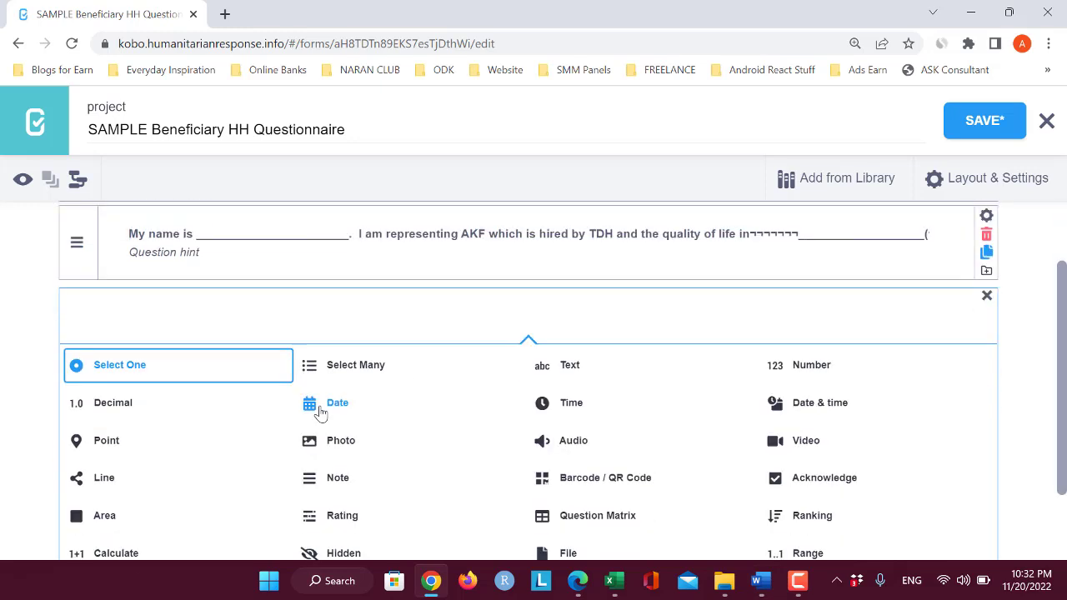
scroll(369, 420, "down", 1)
left_click(193, 275)
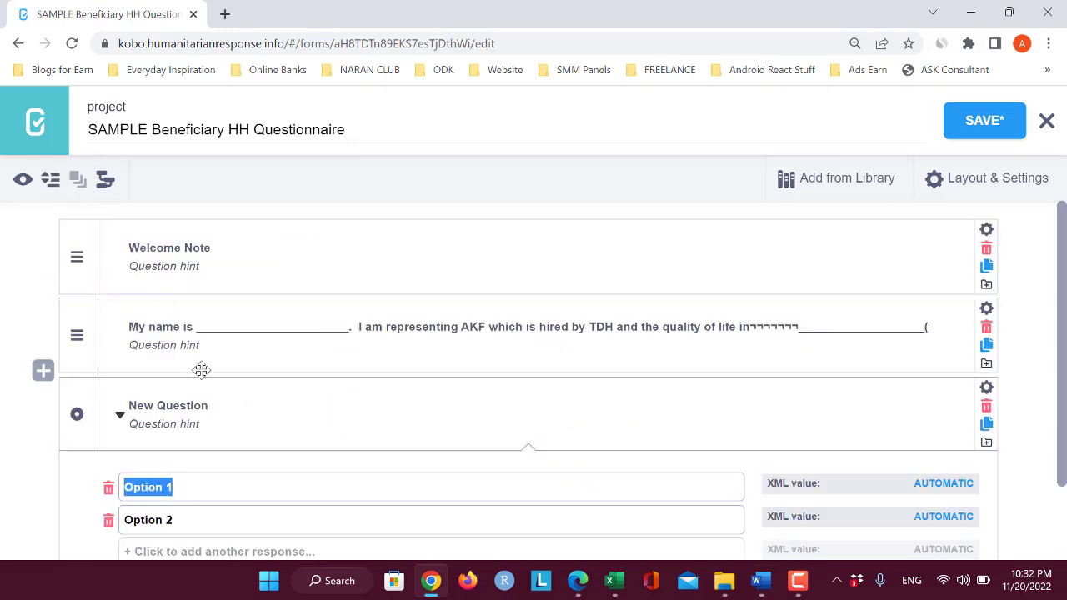
Step: Replace the new Select One question's label with "Would you like to participate in this Survey?"
scroll(243, 417, "down", 1)
left_click(226, 311)
left_click_drag(226, 312, 40, 297)
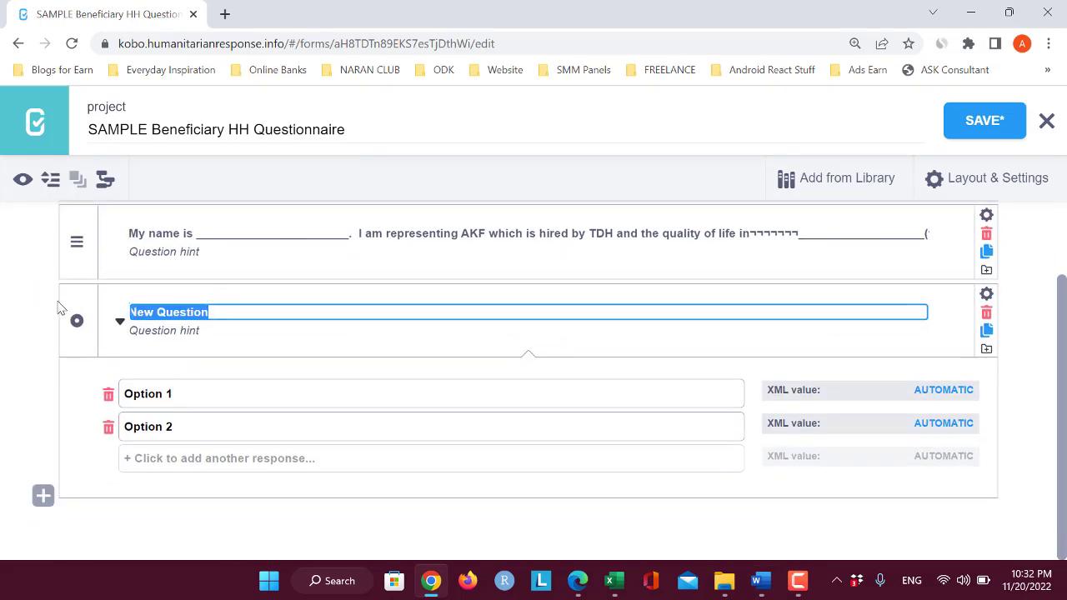
key("ctrl+v")
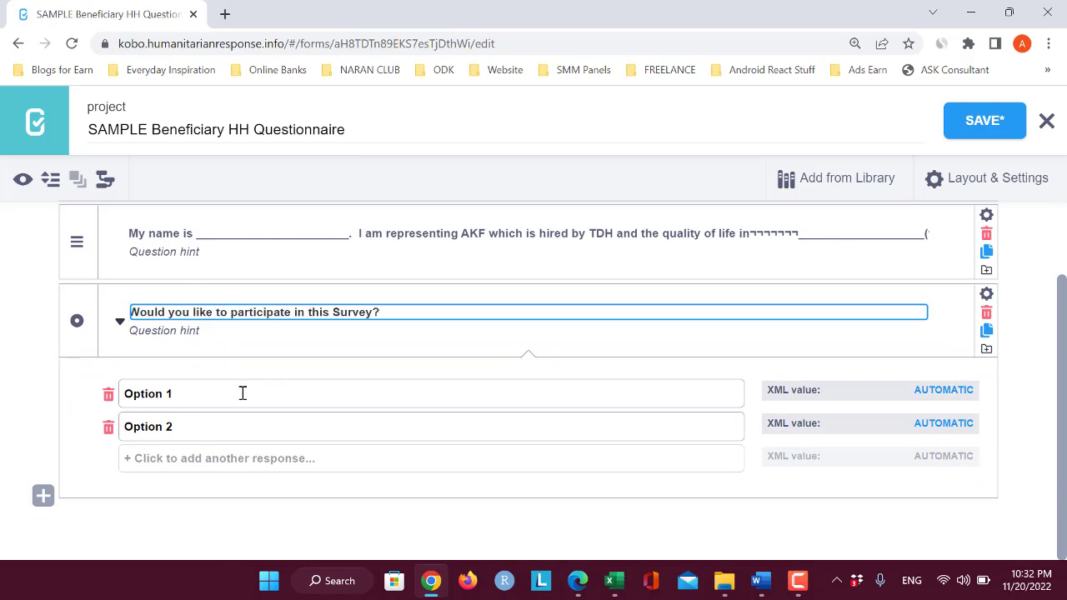
Step: Copy "Respondent agrees to take survey" from the Word questionnaire and paste it as the participation question's hint in KoboToolbox
key("alt+Tab")
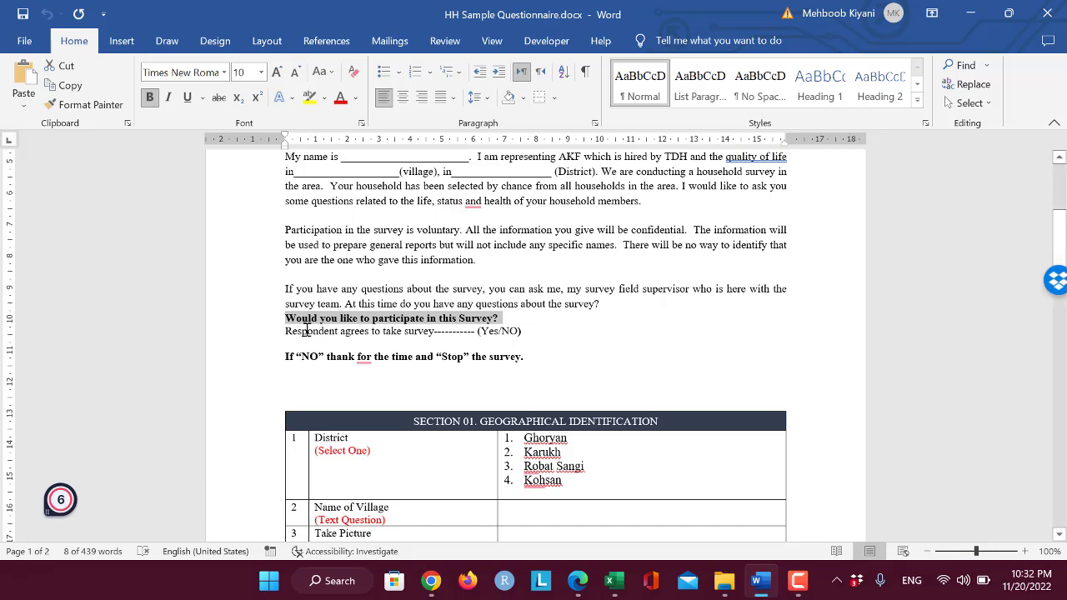
left_click_drag(284, 330, 366, 330)
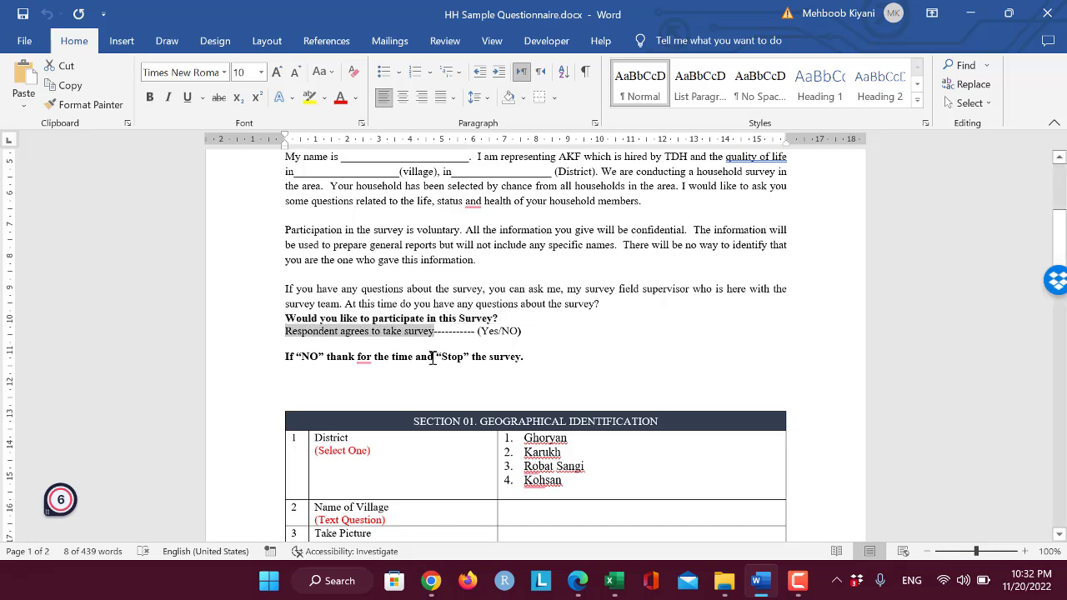
key("alt+Tab")
left_click(204, 333)
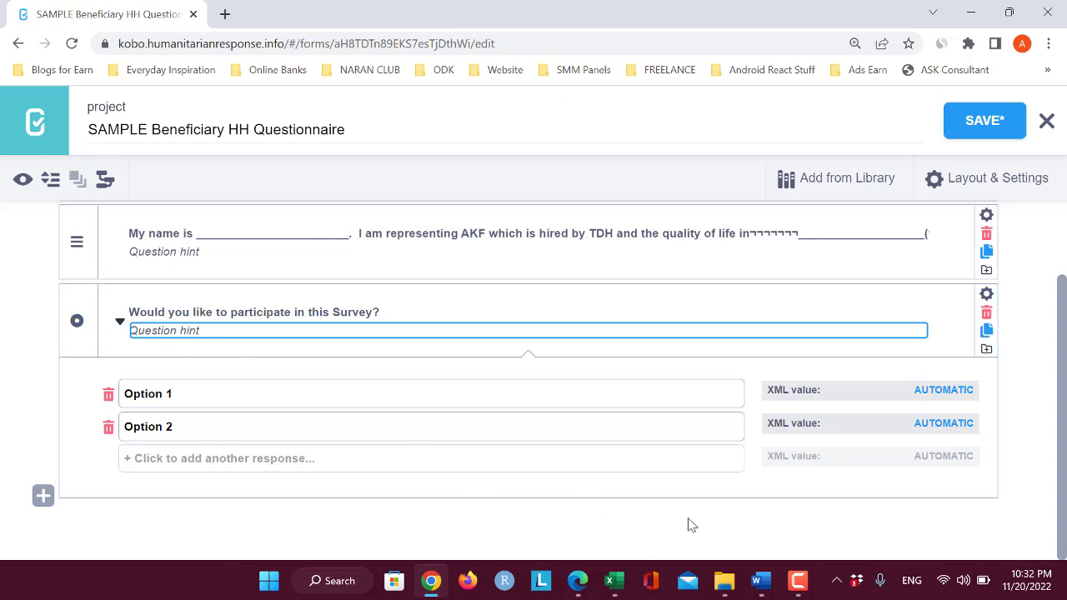
key("ctrl+v")
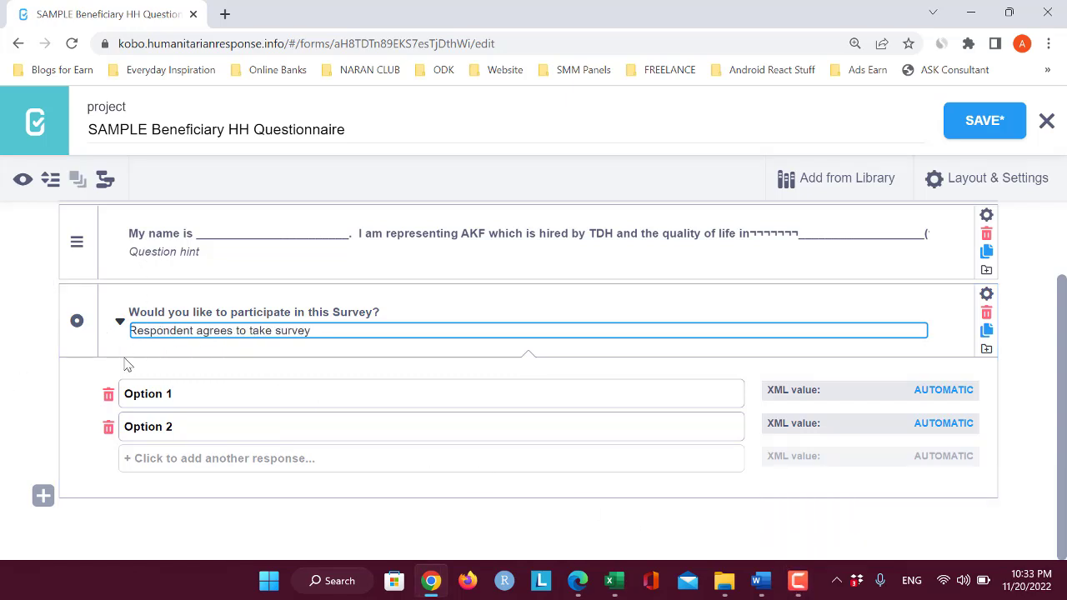
left_click(78, 379)
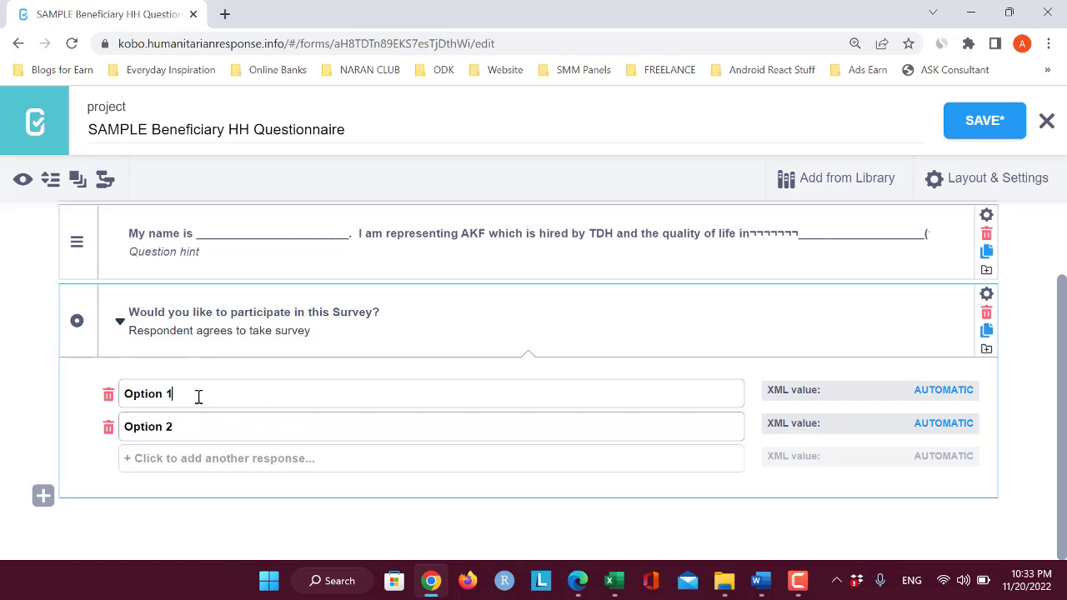
Step: Set the participation question's two response options to "Yes" and "No"
left_click_drag(198, 395, 17, 395)
type("Yes")
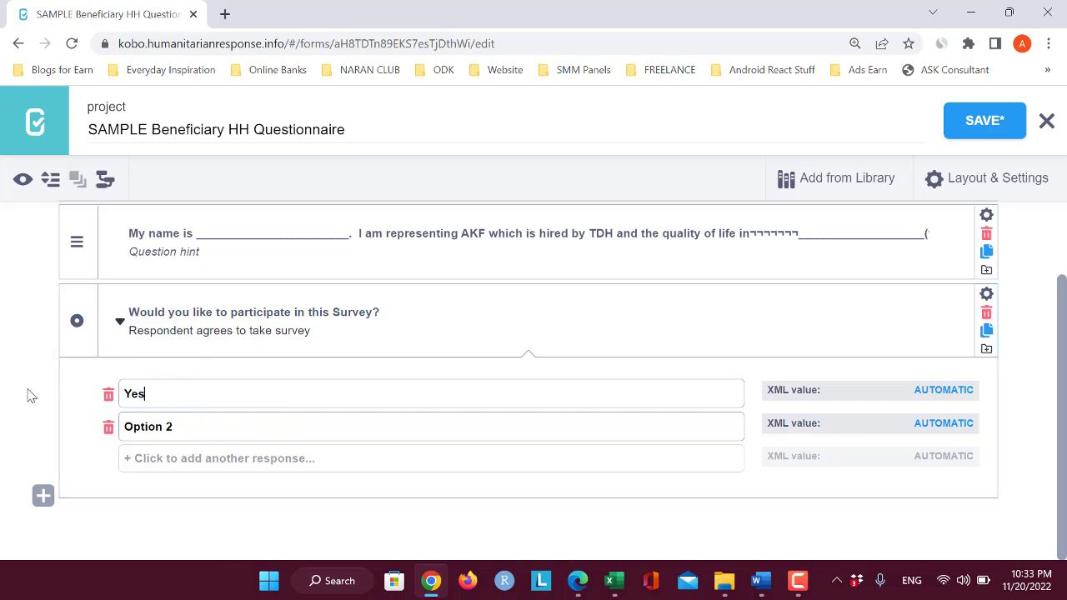
left_click_drag(193, 428, 3, 434)
type("No")
key("F9")
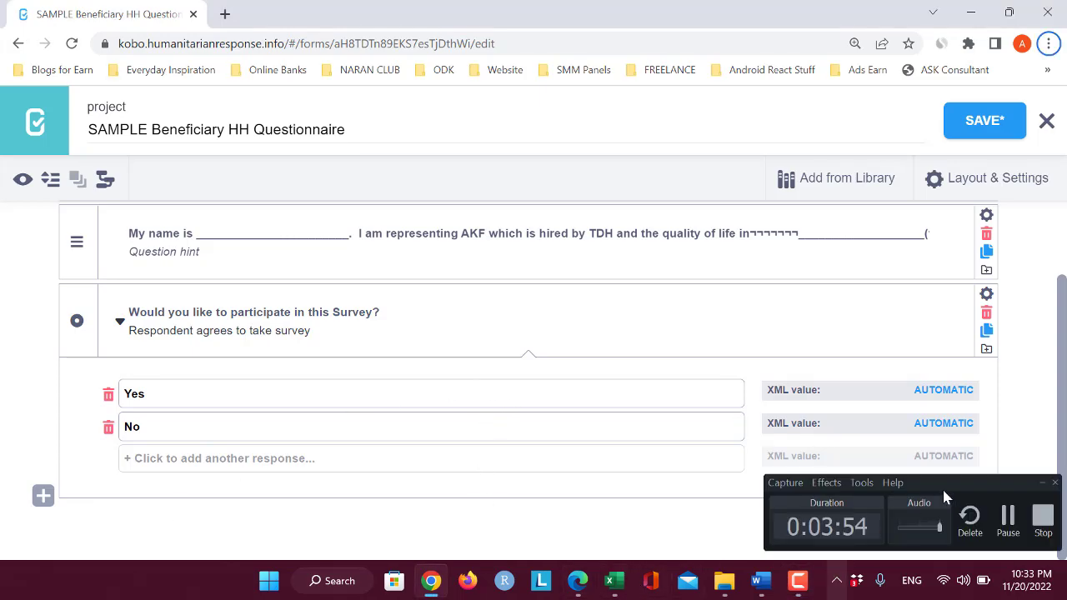
left_click(1043, 484)
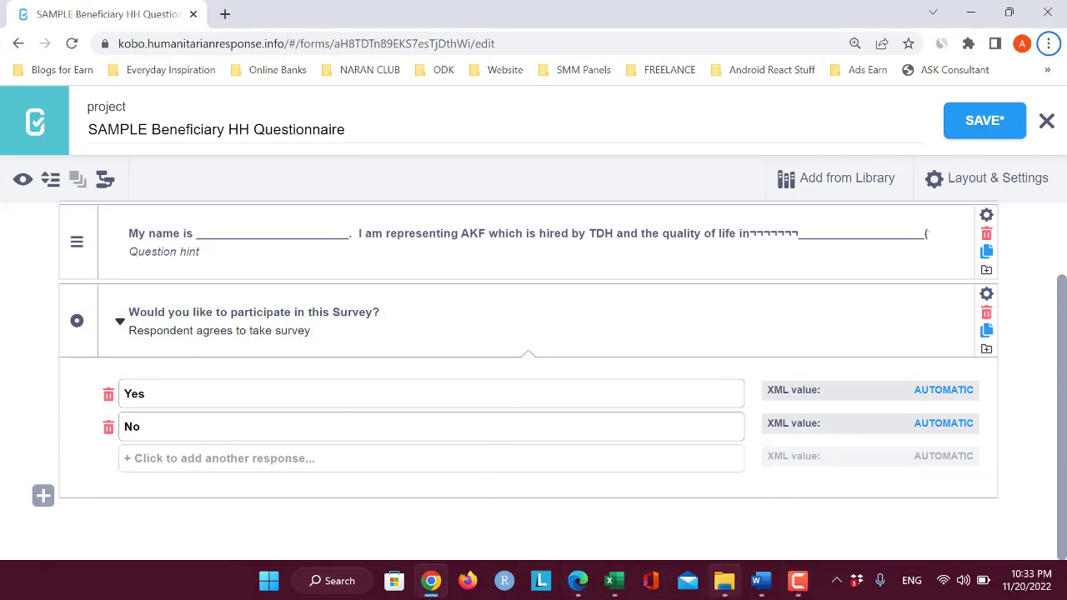
Step: Switch to the Word questionnaire and review the questions and types in Section 01, Geographical Identification
left_click(760, 581)
scroll(552, 364, "down", 1)
scroll(552, 364, "down", 2)
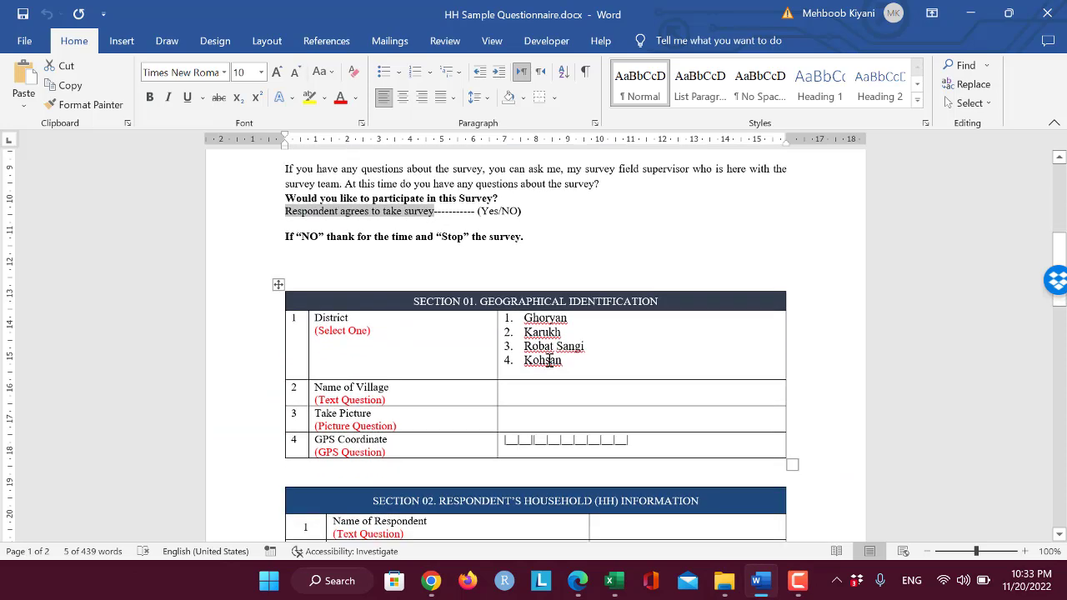
left_click(546, 356)
scroll(540, 356, "down", 2)
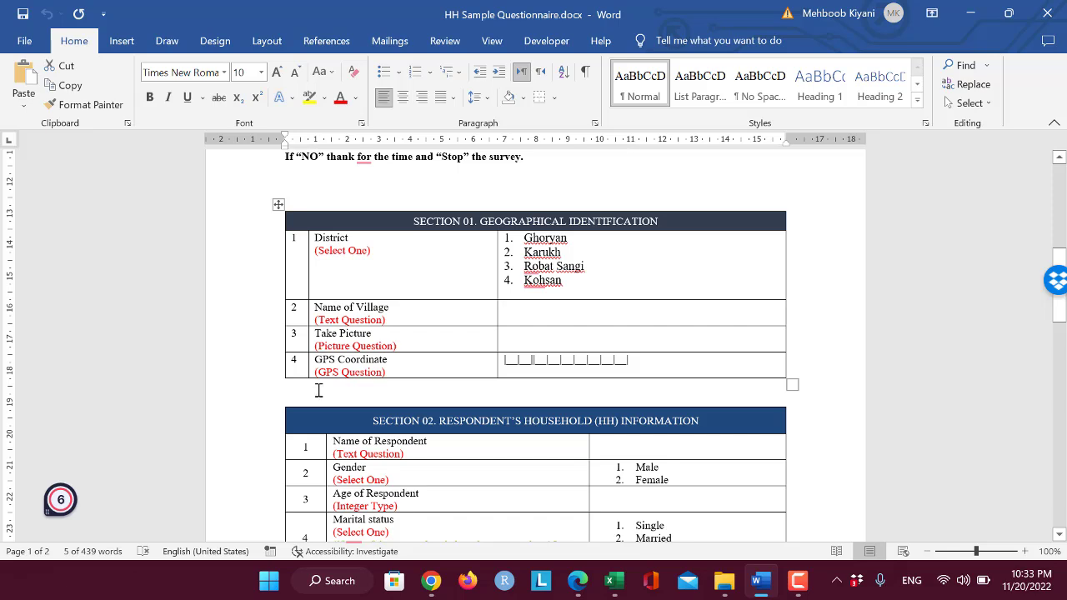
Step: Start a new question below the participation question in KoboToolbox and copy "District" from Section 01 of the Word questionnaire
key("alt+Tab")
left_click(39, 496)
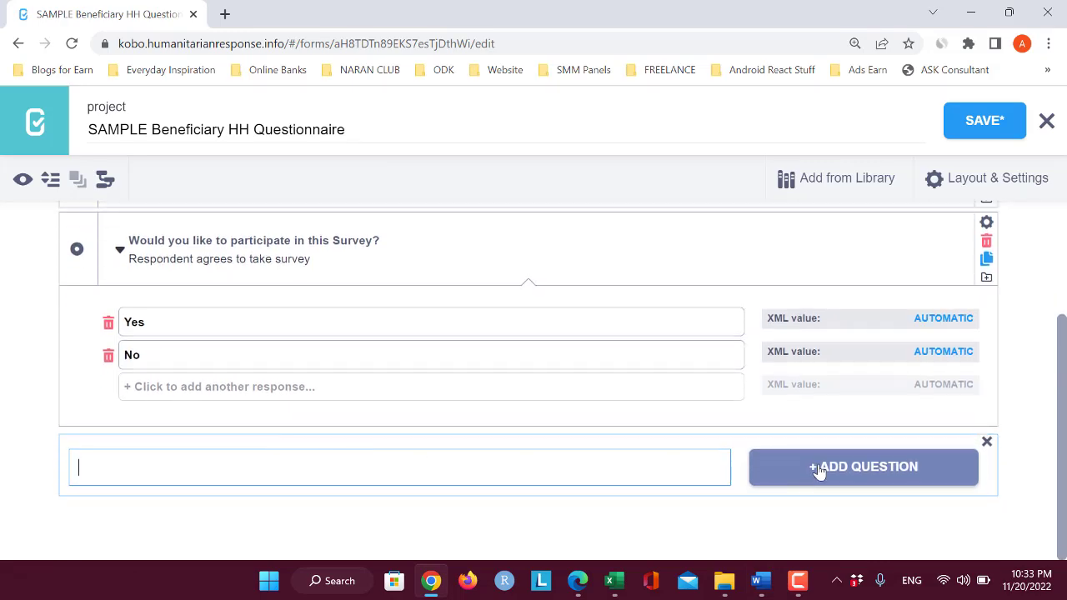
key("alt+Tab")
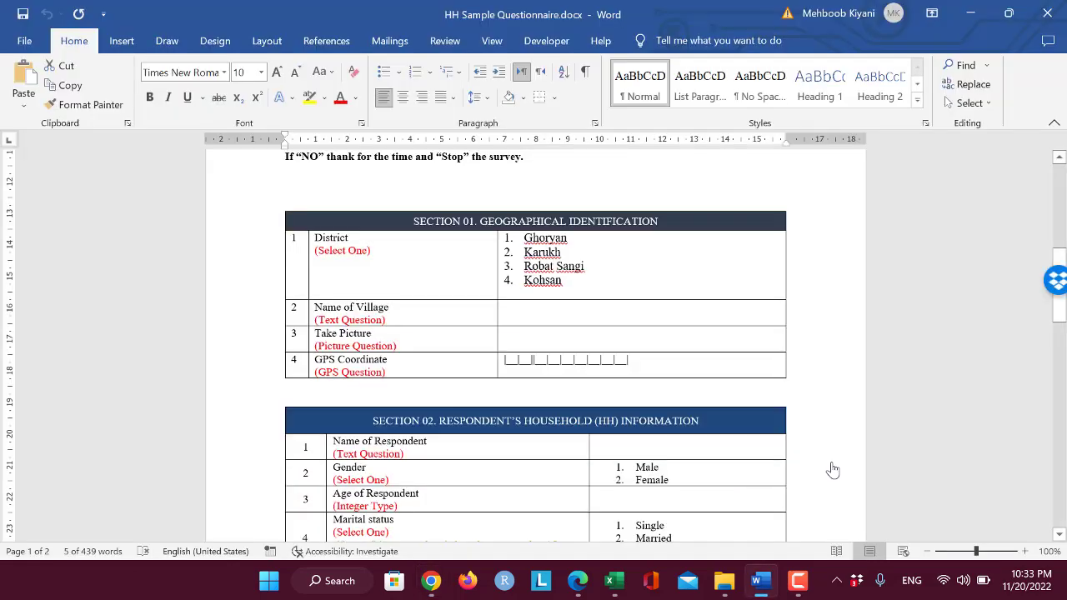
double_click(360, 239)
key("ctrl+c")
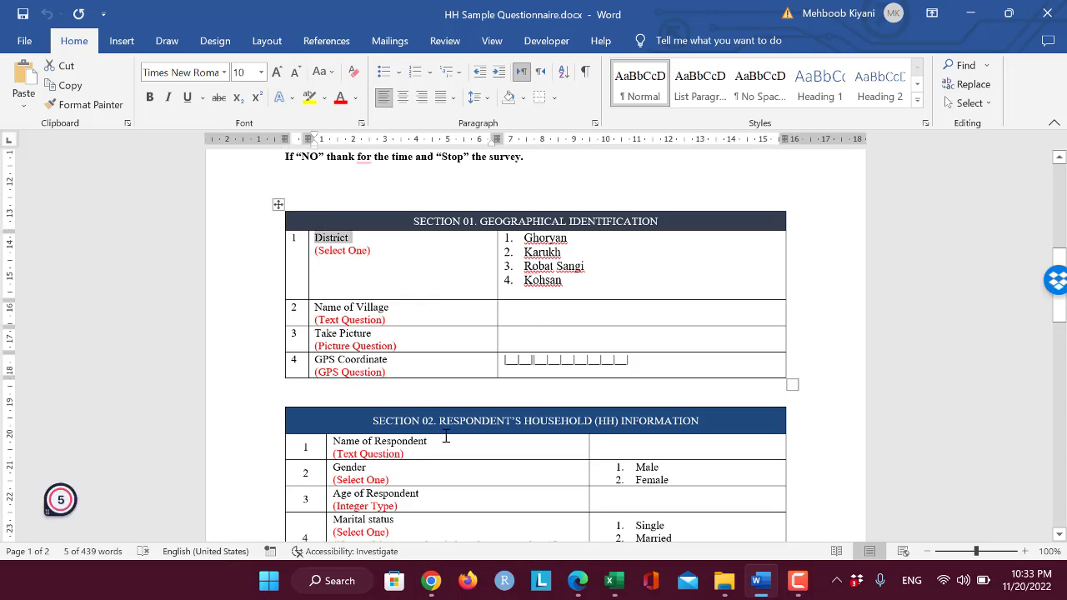
Step: Switch back to KoboToolbox, make the new question a Select One and replace its label with "District"
key("alt+Tab")
left_click(800, 484)
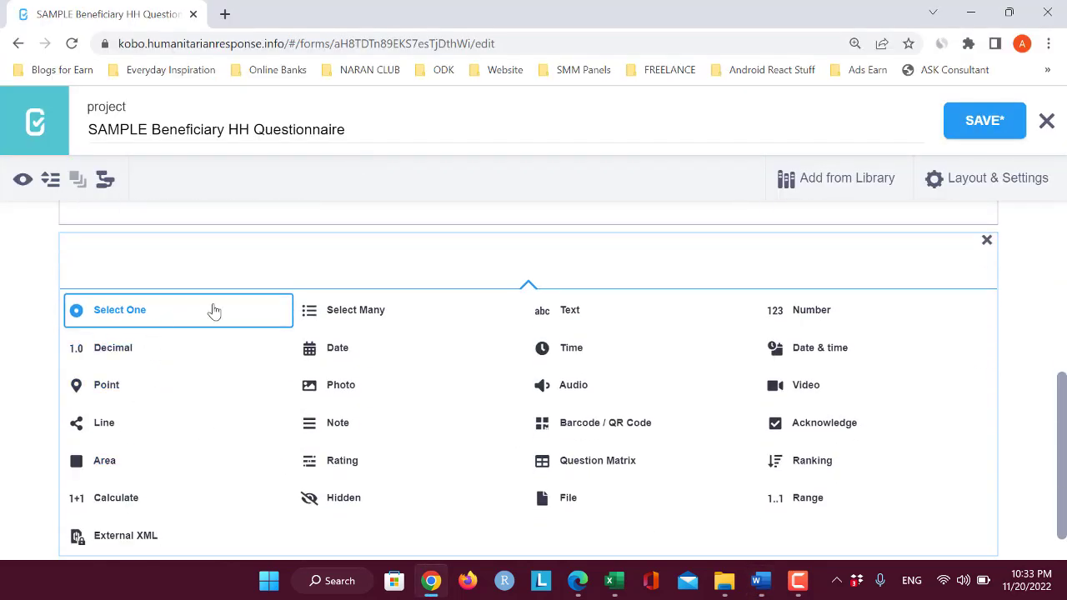
left_click(129, 309)
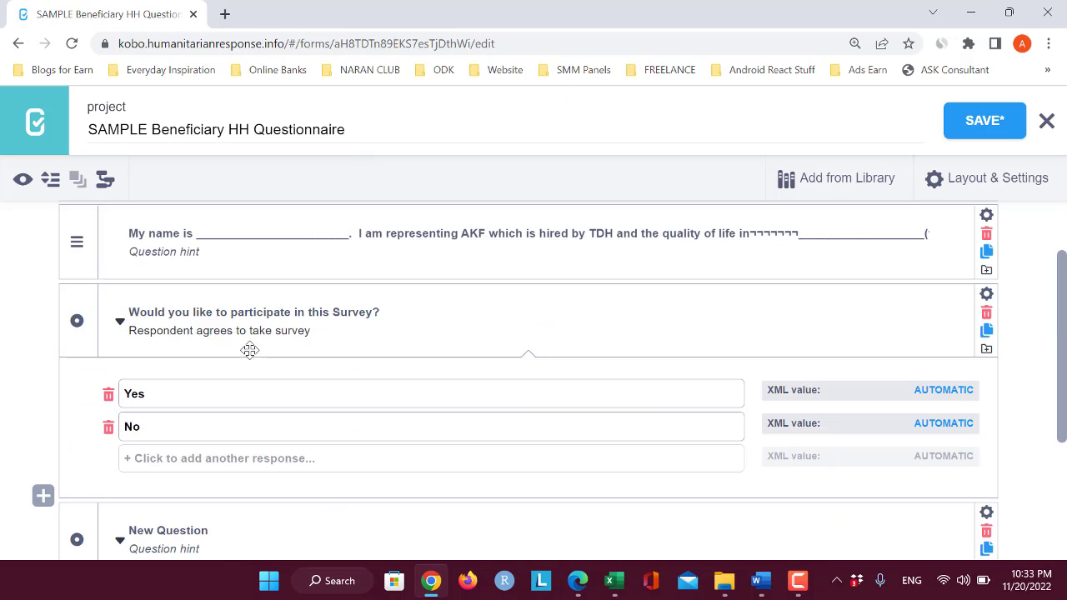
scroll(191, 424, "down", 3)
left_click(202, 313)
left_click_drag(222, 311, 73, 314)
key("ctrl+v")
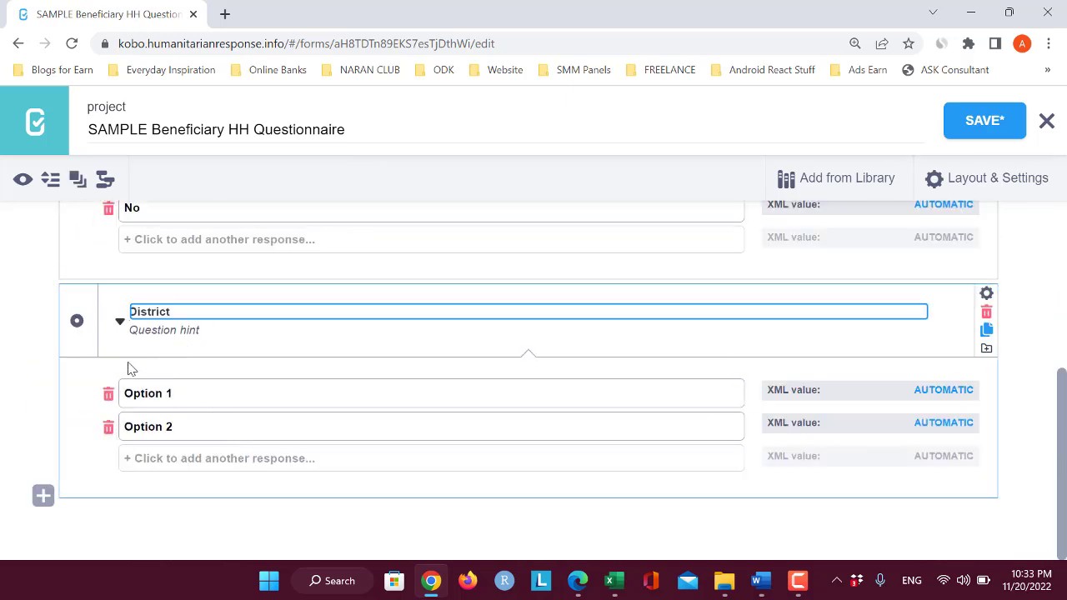
Step: Copy "Ghoryan" from the Word district list and use it as the District question's first option, without the list number
key("alt+Tab")
left_click_drag(578, 239, 523, 238)
key("ctrl+c")
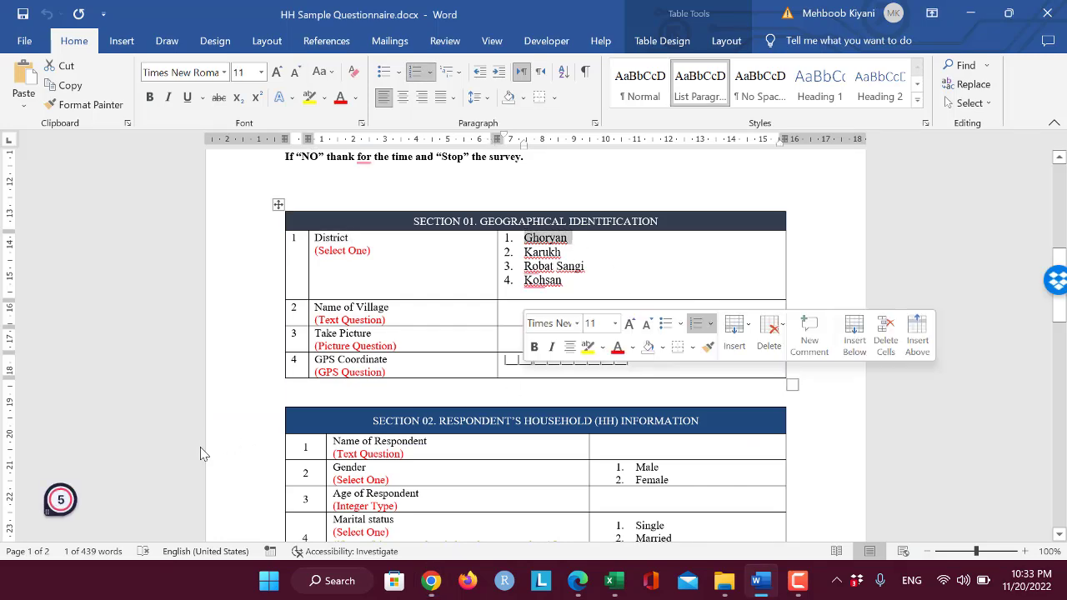
key("alt+Tab")
left_click(190, 397)
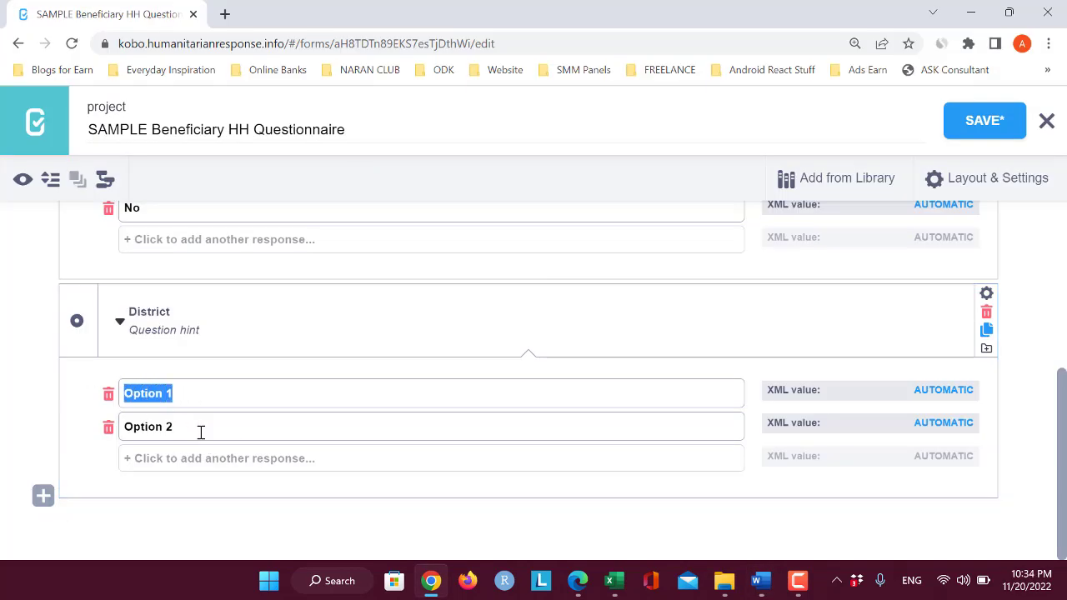
key("ctrl+v")
left_click_drag(170, 389, 1, 408)
key("BackSpace")
Step: Copy "Karukh" from the Word district list and use it as the District question's second option, without the list number
key("alt+Tab")
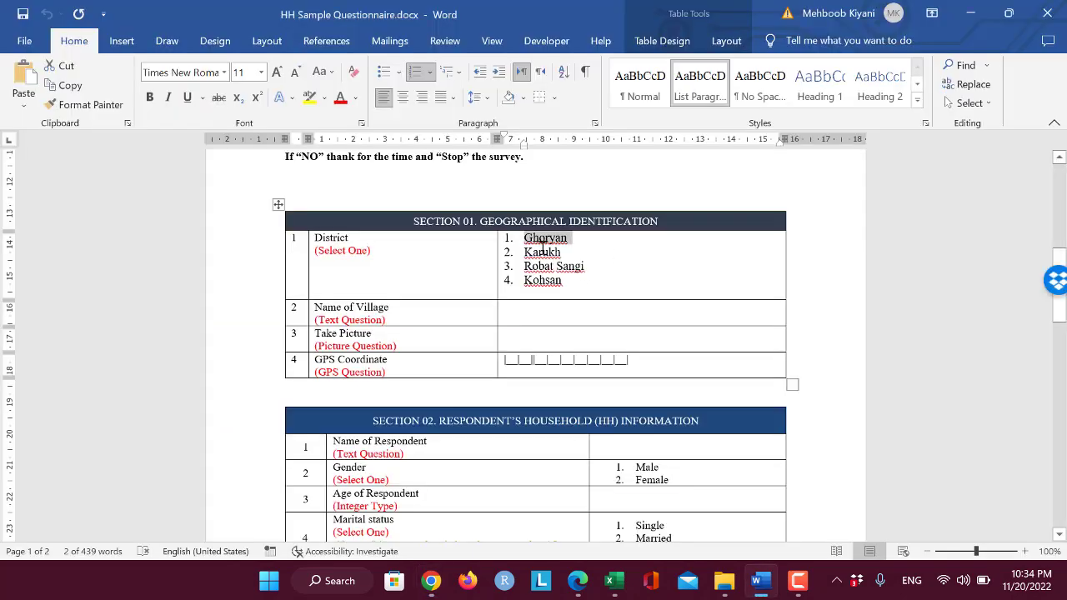
left_click_drag(526, 252, 579, 255)
key("alt+Tab")
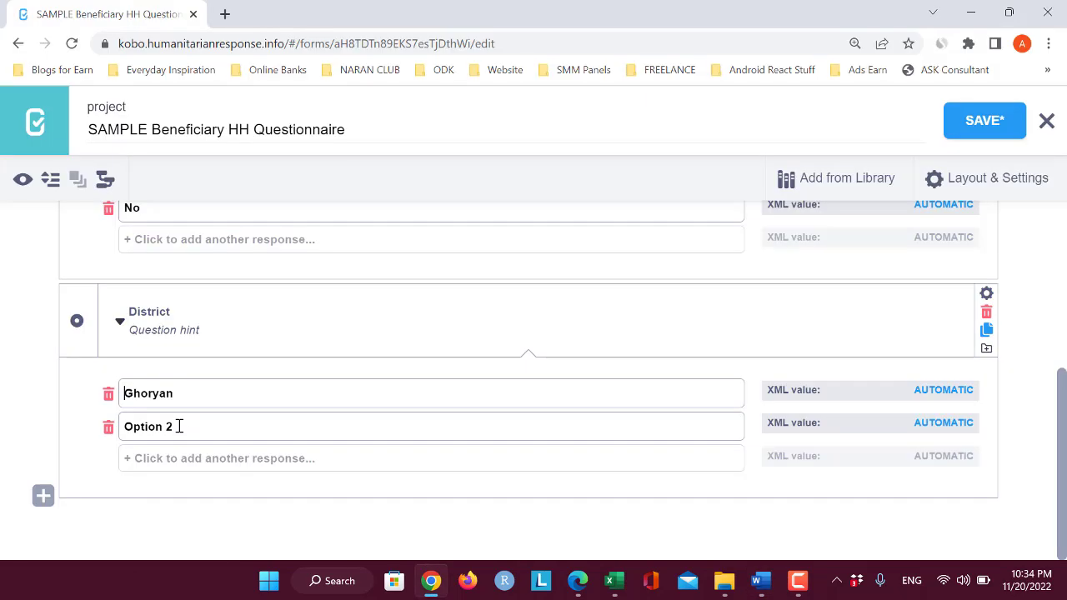
left_click_drag(192, 426, 86, 426)
key("ctrl+v")
key("BackSpace")
key("BackSpace")
key("BackSpace")
Step: Add a third option to the District question and replace its text with "Robat Sangi" copied from Word, without the list number
left_click(201, 456)
key("alt+Tab")
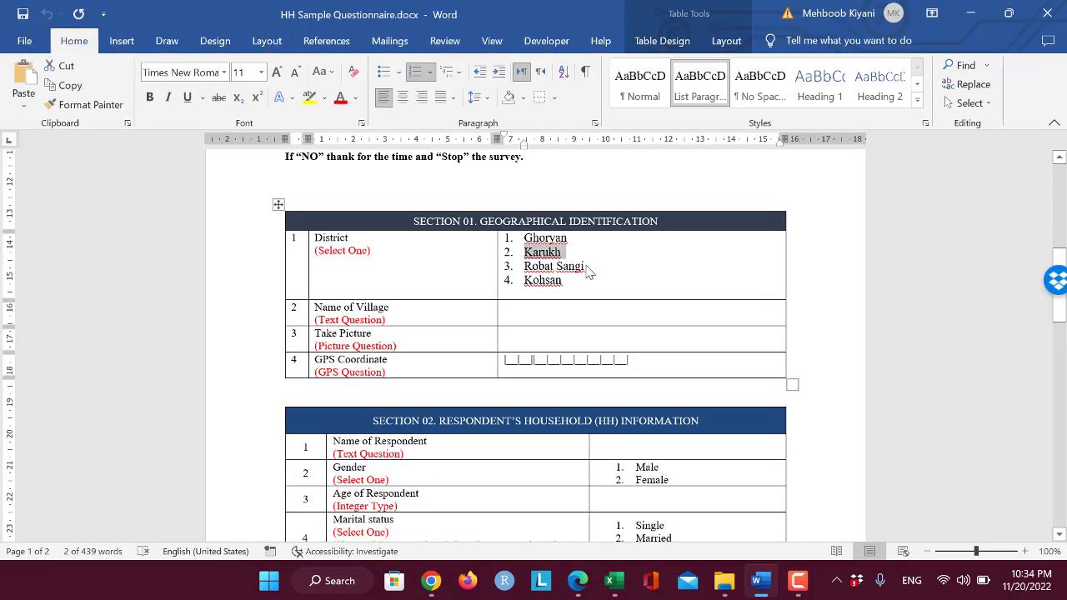
left_click_drag(589, 266, 525, 269)
key("ctrl+c")
key("alt+Tab")
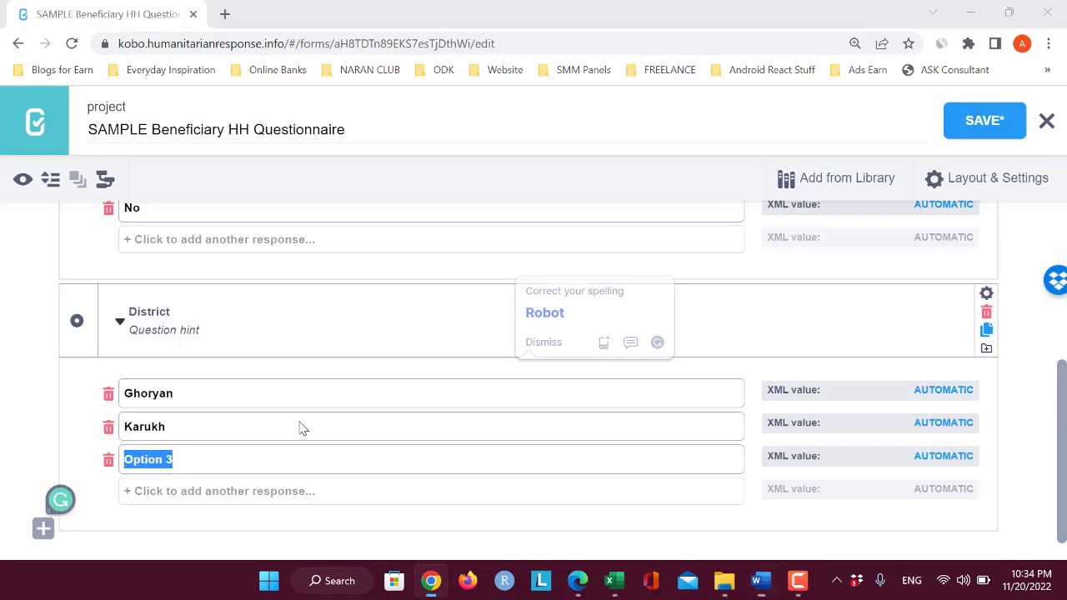
left_click_drag(195, 459, 123, 465)
key("ctrl+v")
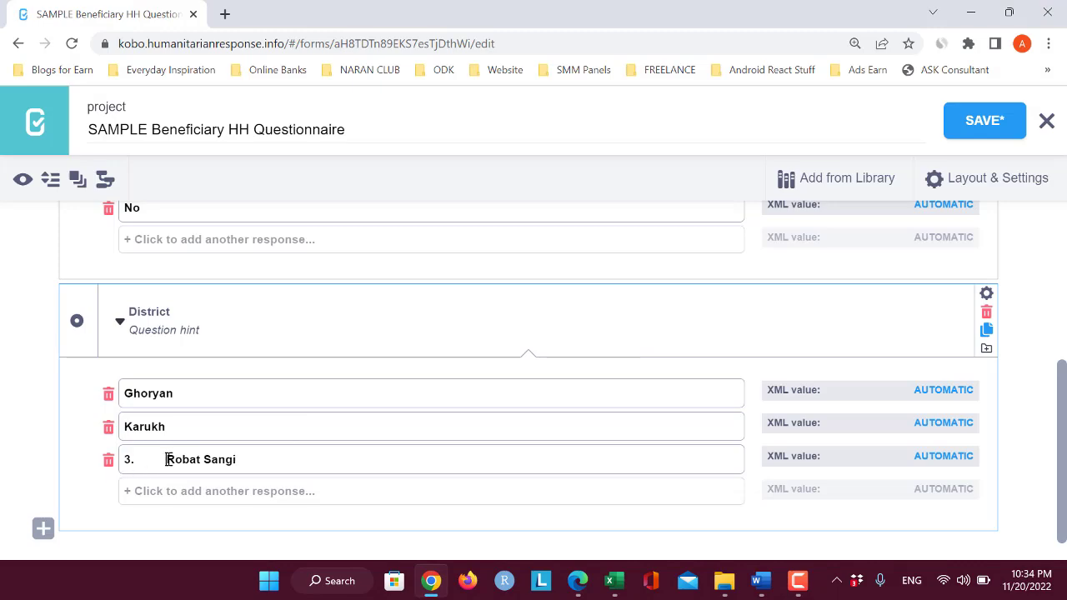
key("BackSpace")
key("BackSpace")
key("BackSpace")
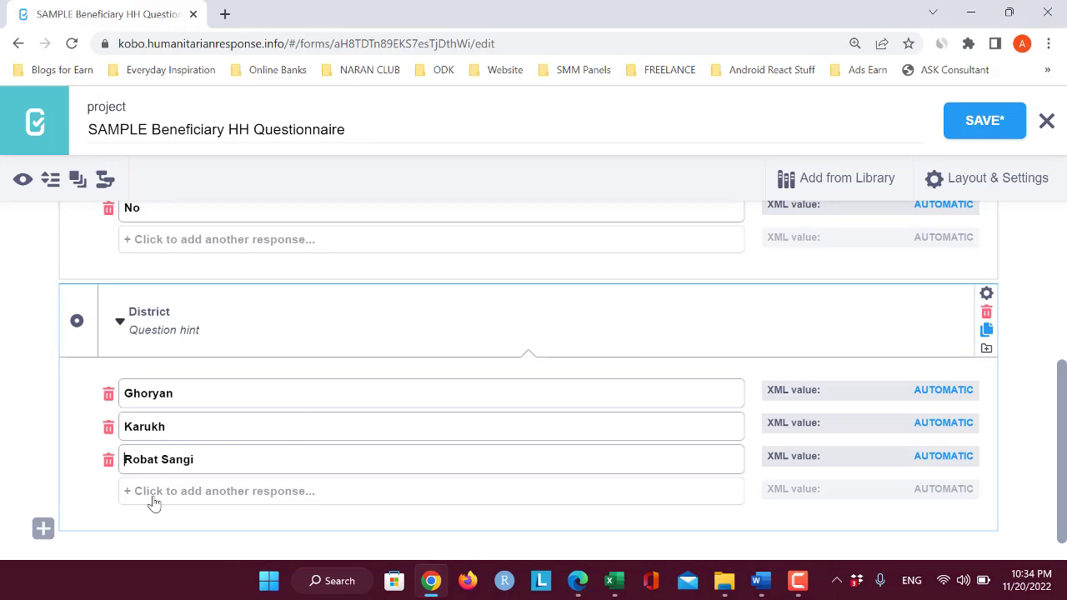
Step: Add a fourth option to the District question and replace its text with "Kohsan" copied from Word, without the list number
left_click(152, 496)
key("alt+Tab")
left_click(569, 285)
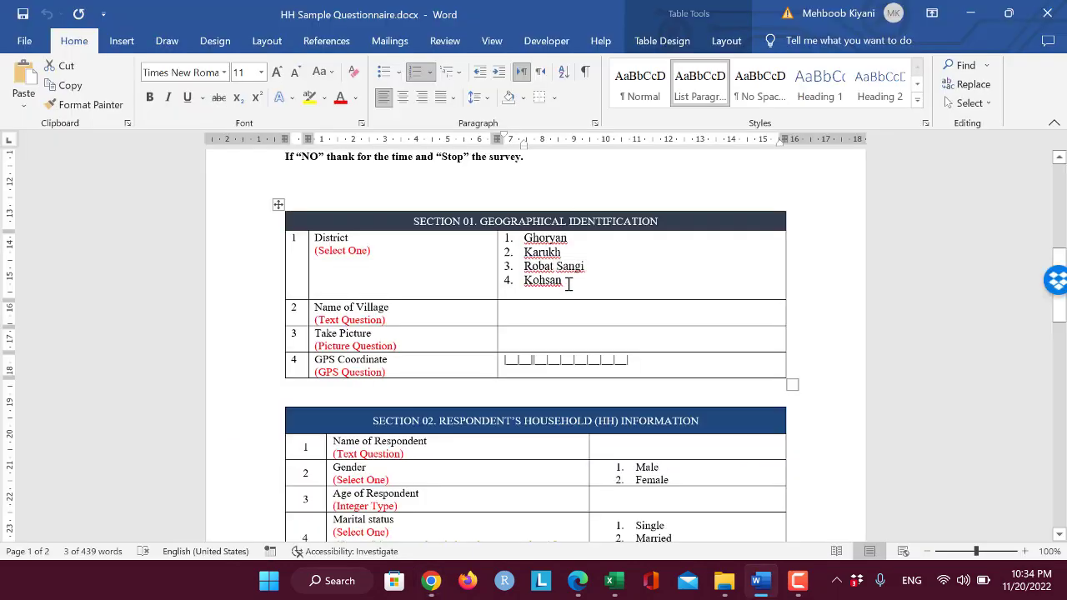
double_click(569, 284)
key("ctrl+c")
key("alt+Tab")
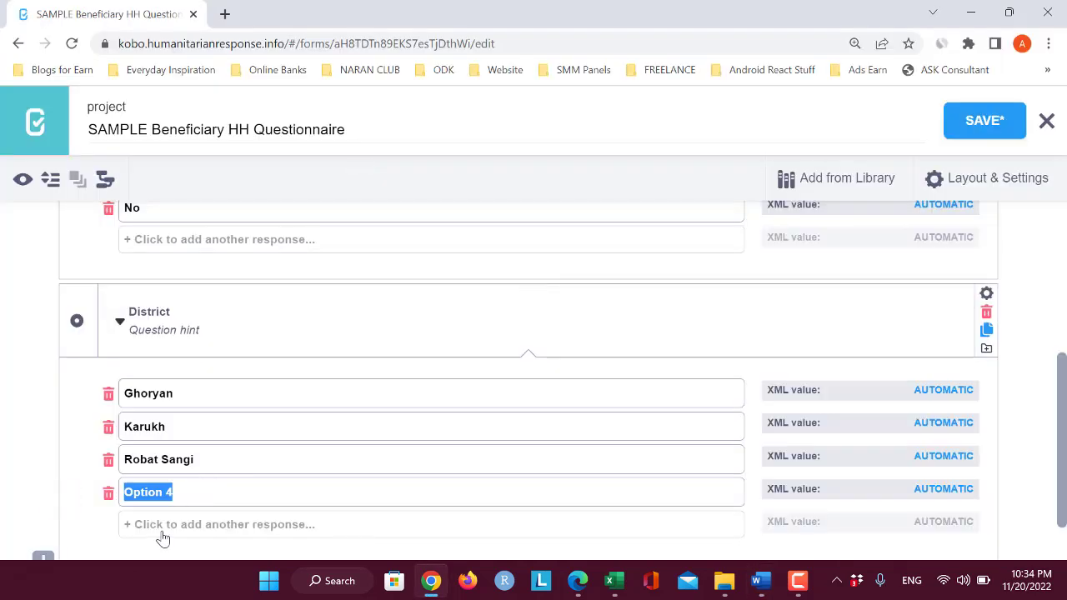
left_click_drag(198, 489, 103, 499)
key("ctrl+v")
key("BackSpace")
key("BackSpace")
key("BackSpace")
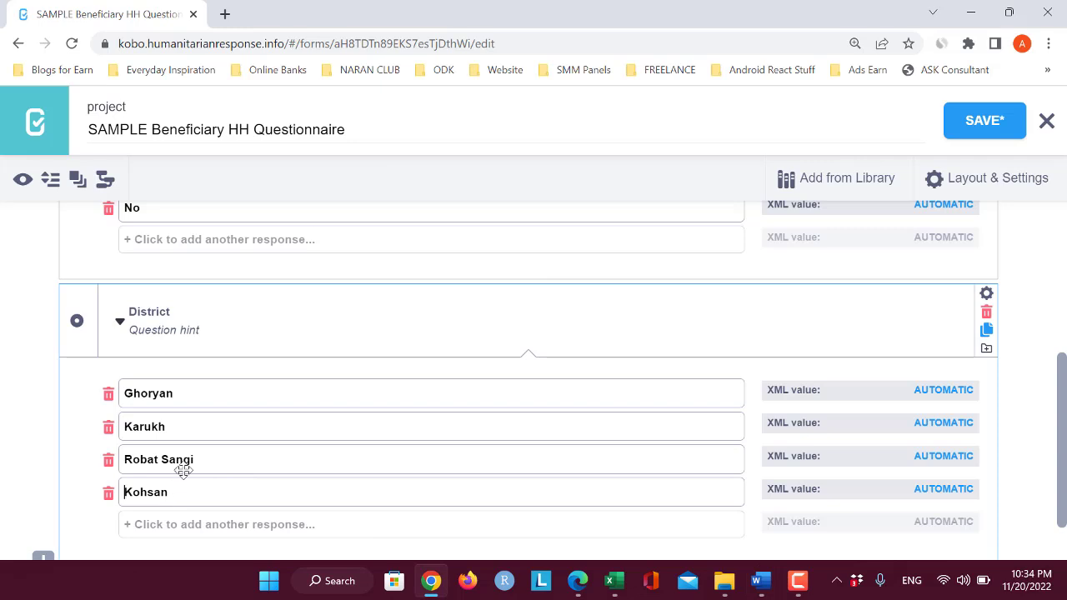
Step: Copy "Name of Village" from the Word questionnaire and add a Text question below the District question in KoboToolbox
scroll(214, 404, "down", 1)
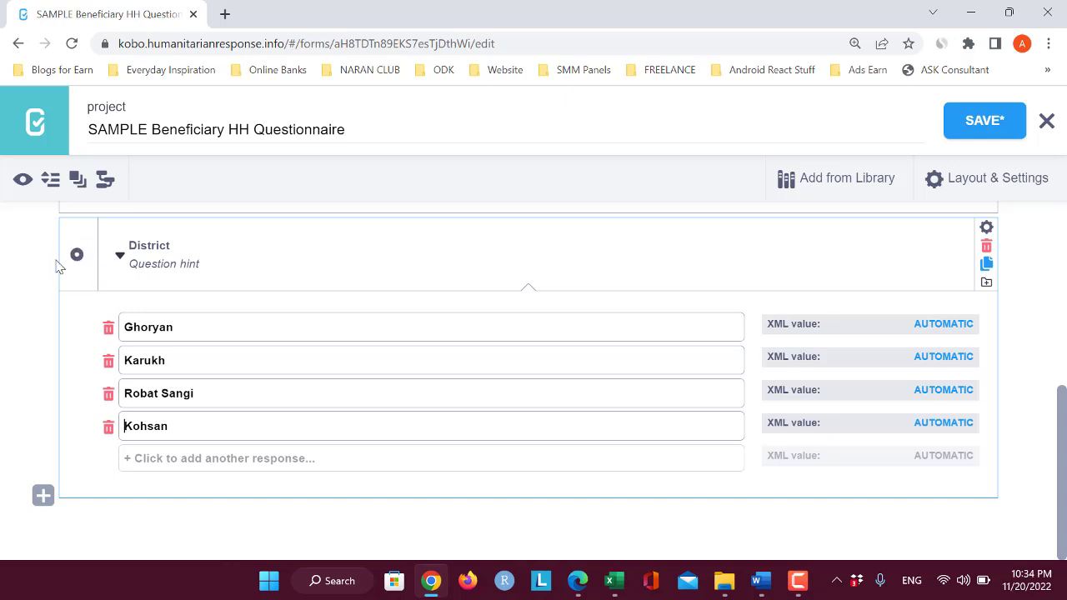
scroll(106, 370, "up", 5)
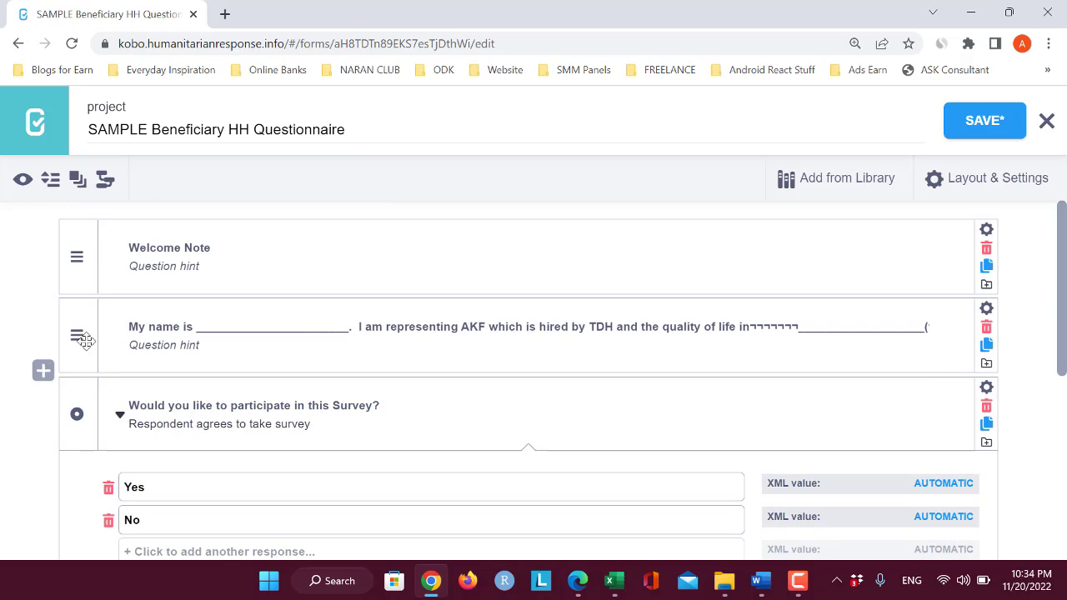
scroll(123, 419, "down", 5)
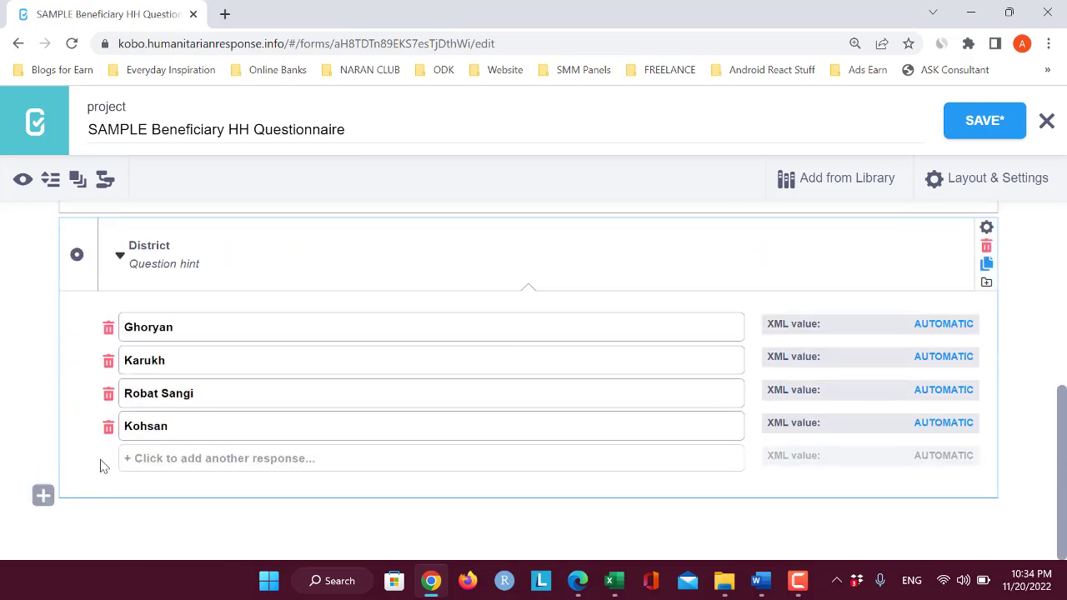
left_click(43, 496)
key("alt+Tab")
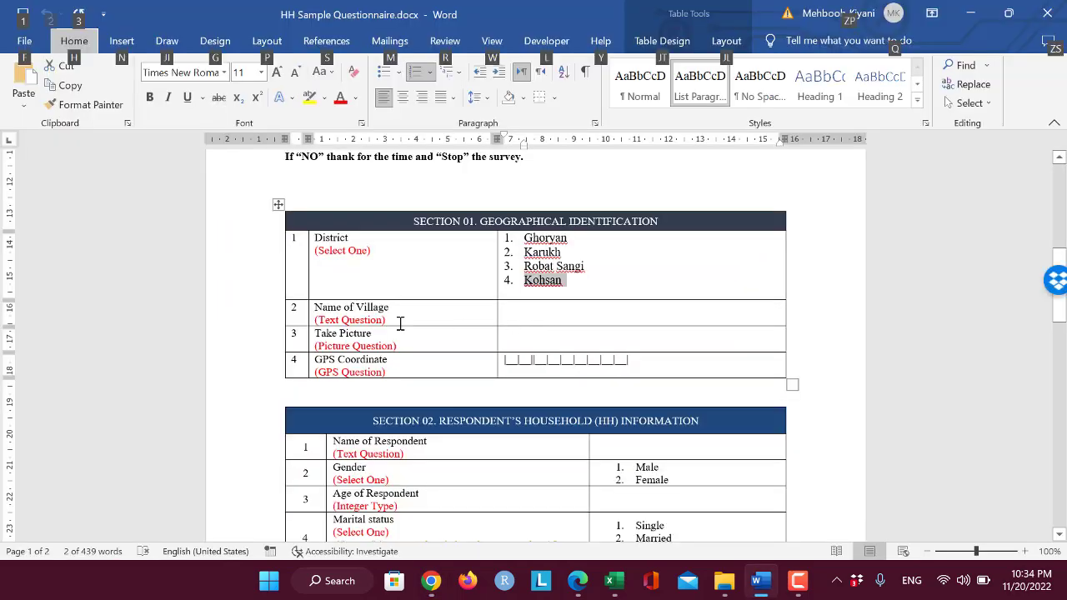
left_click_drag(403, 309, 315, 307)
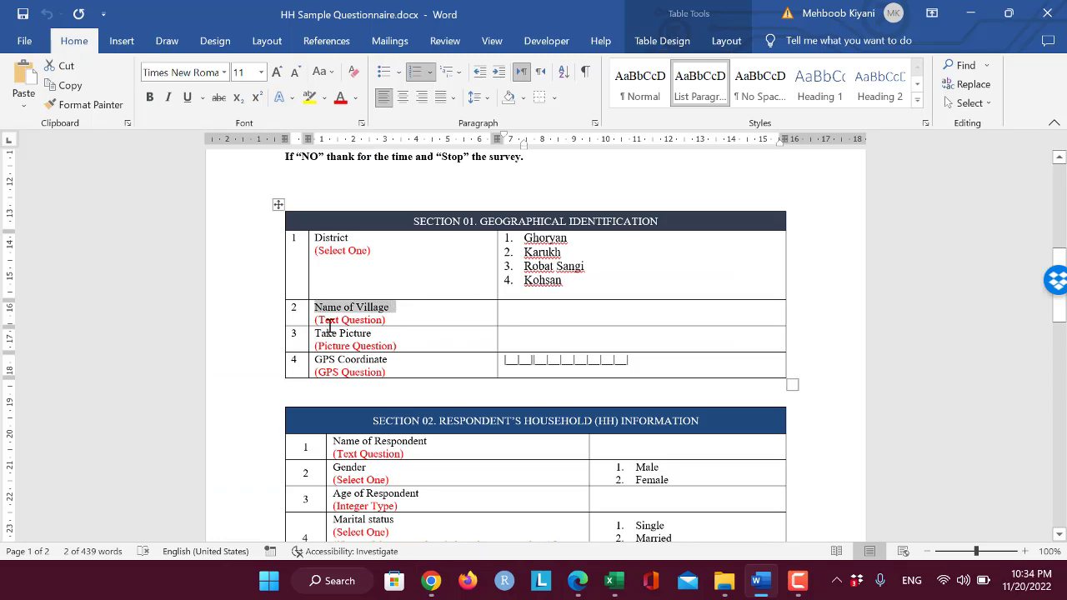
key("alt+Tab")
left_click(767, 489)
scroll(350, 445, "down", 2)
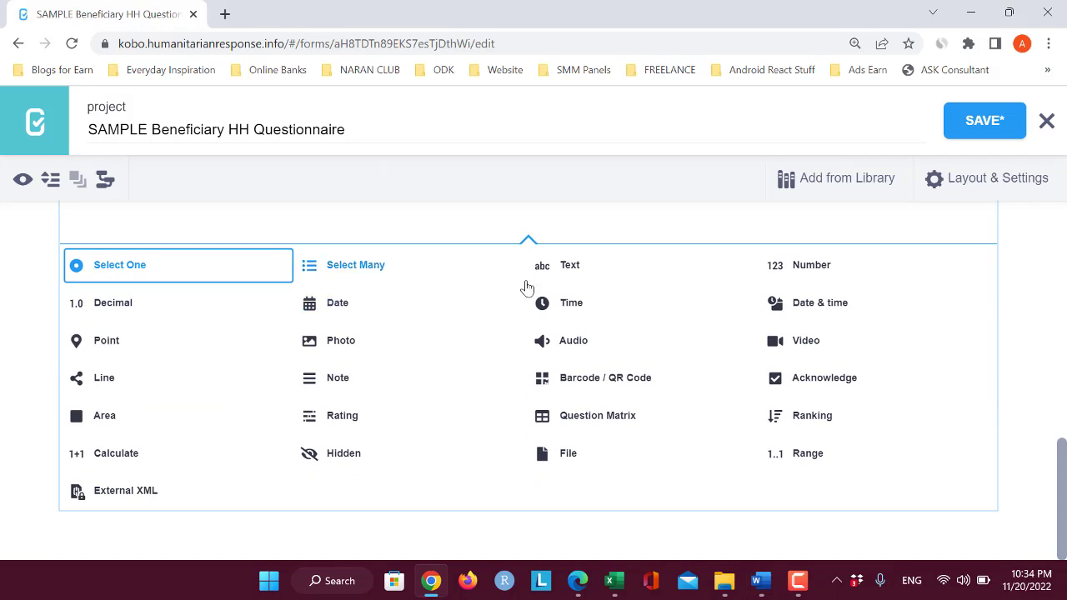
left_click(593, 276)
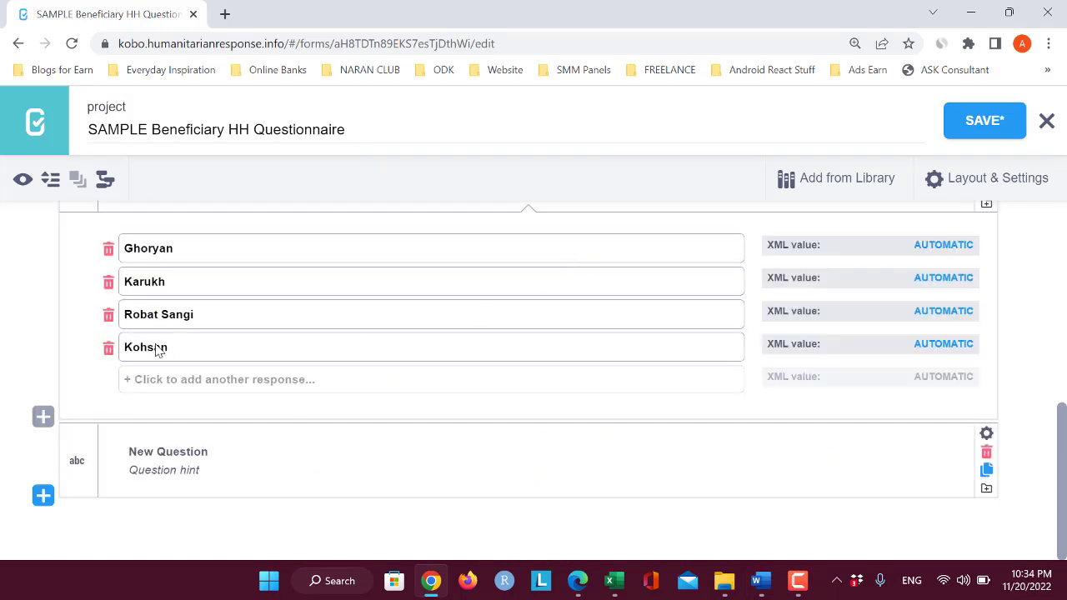
Step: Replace the new text question's label with "Name of Village"
left_click(200, 450)
left_click_drag(219, 451, 127, 451)
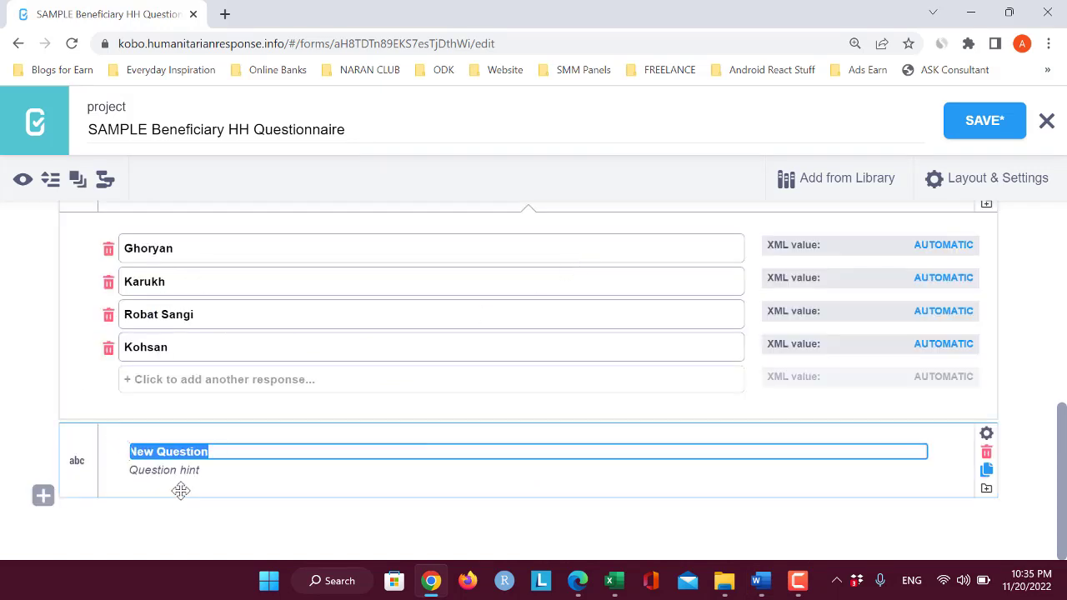
type("Name of Village")
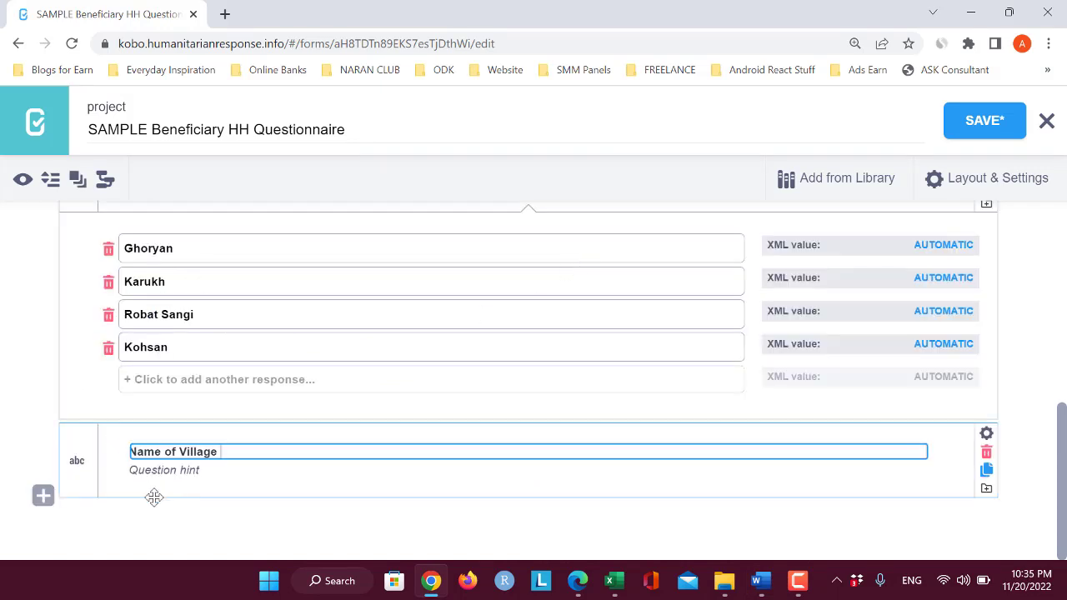
left_click(115, 531)
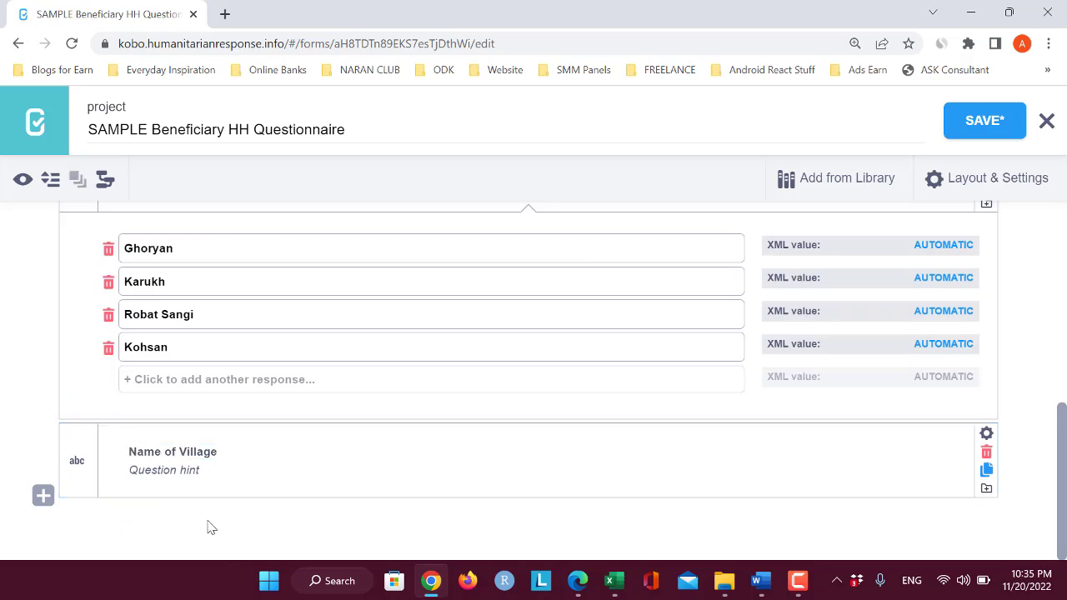
Step: Copy "Take Picture" from the Word questionnaire and add a Photo question below Name of Village in KoboToolbox
key("alt+Tab")
triple_click(354, 334)
key("alt+Tab")
left_click(44, 497)
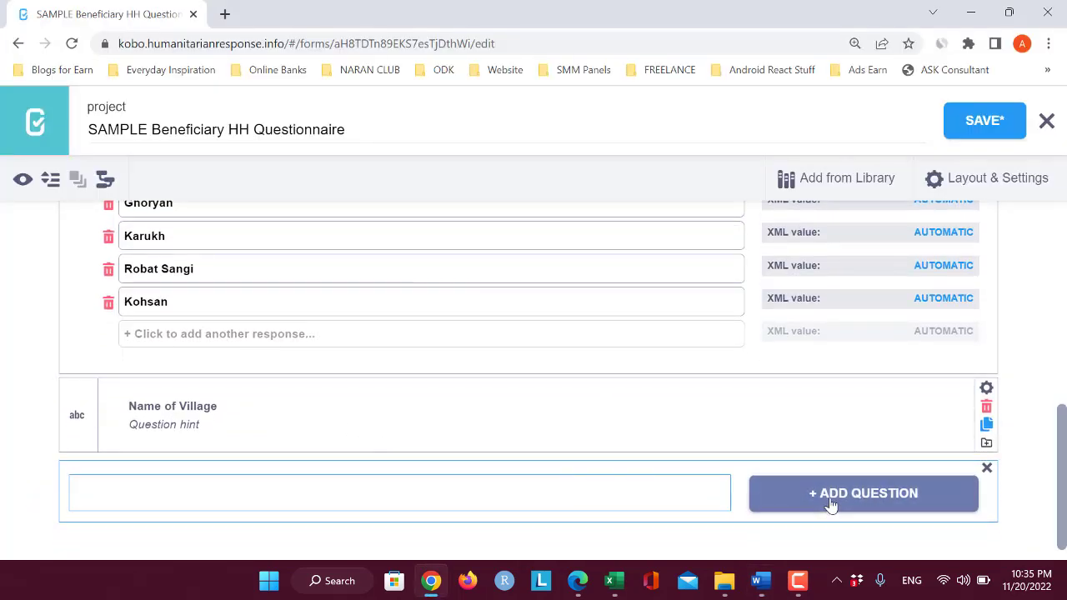
left_click(831, 505)
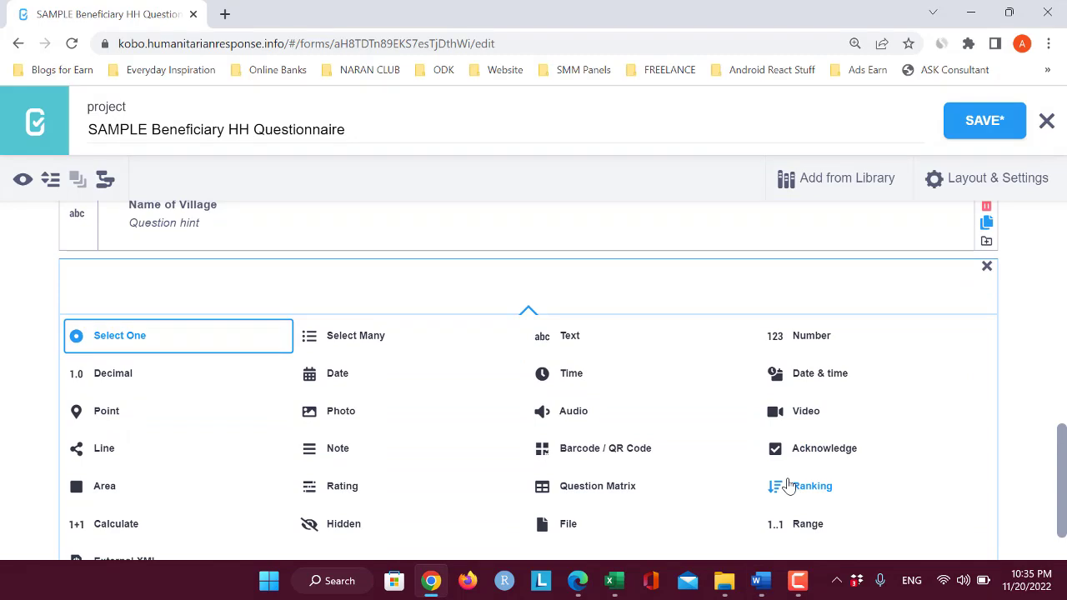
left_click(340, 414)
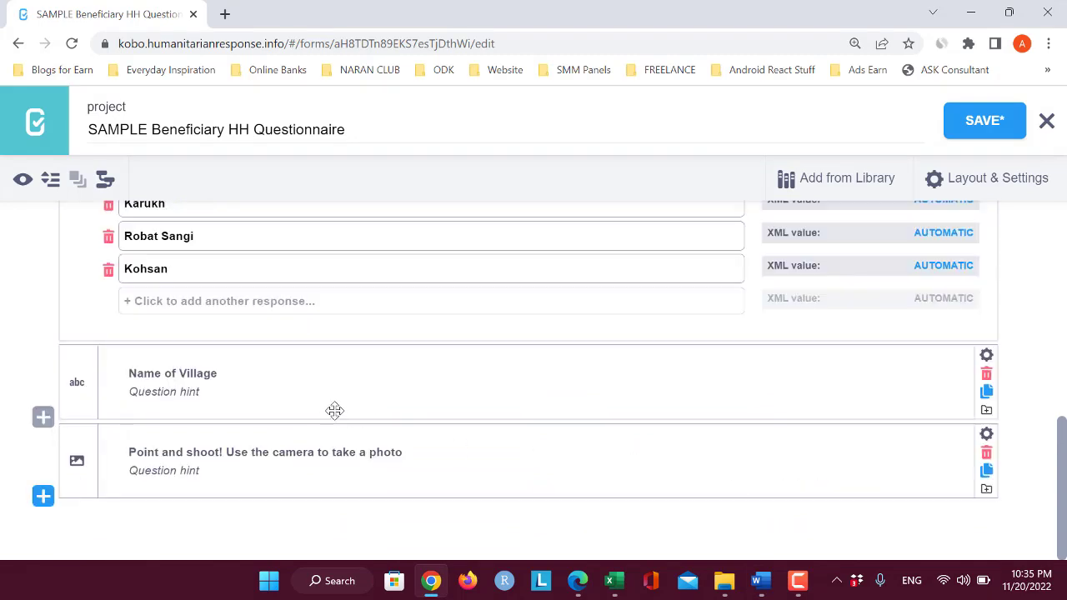
Step: Replace the photo question's default label with "Take Picture"
left_click(213, 451)
key("ctrl+a")
type("Take Picture")
left_click(192, 516)
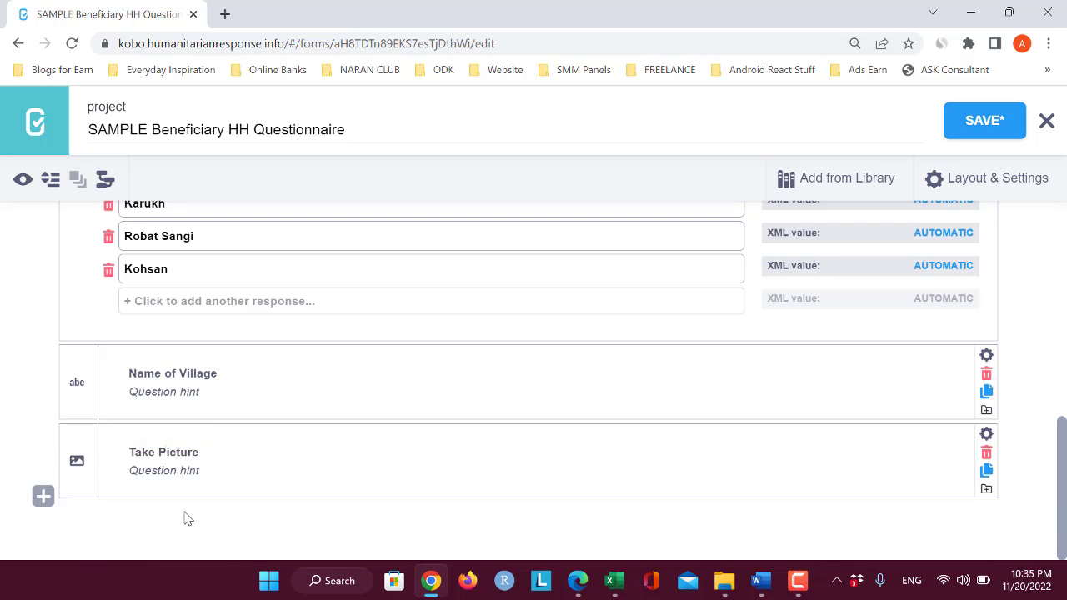
Step: Copy "GPS Coordinate" from the Word questionnaire and add a Point question below Take Picture in KoboToolbox
key("alt+Tab")
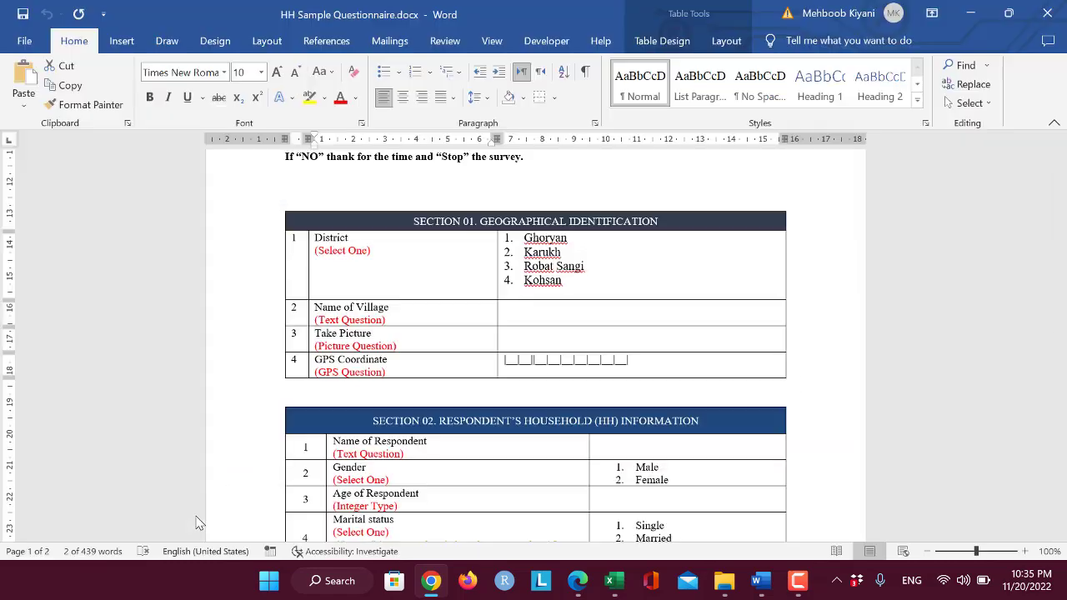
left_click_drag(398, 354, 311, 359)
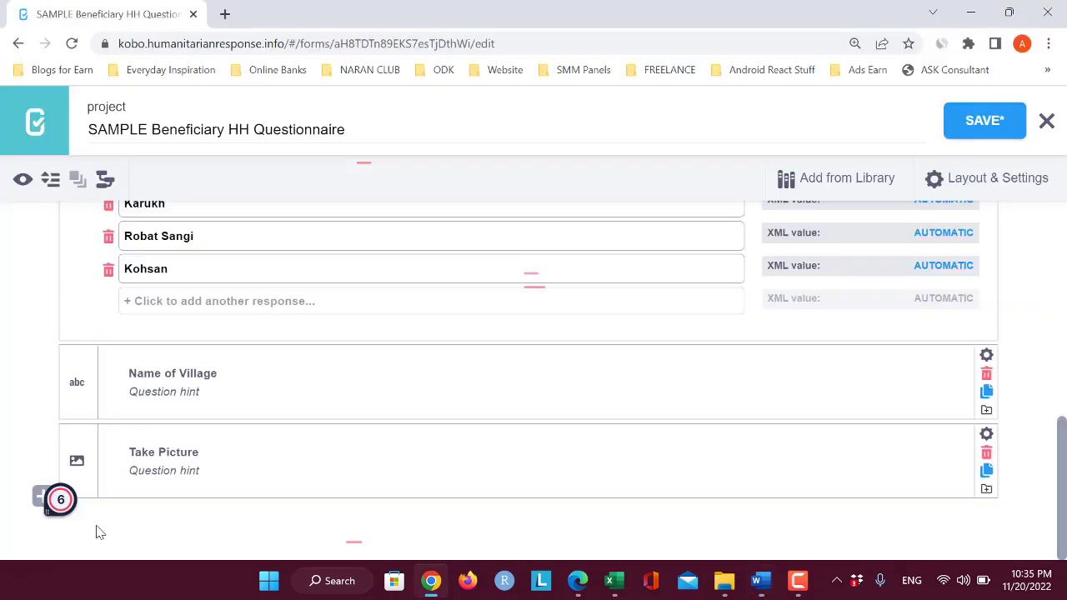
key("alt+Tab")
left_click(43, 498)
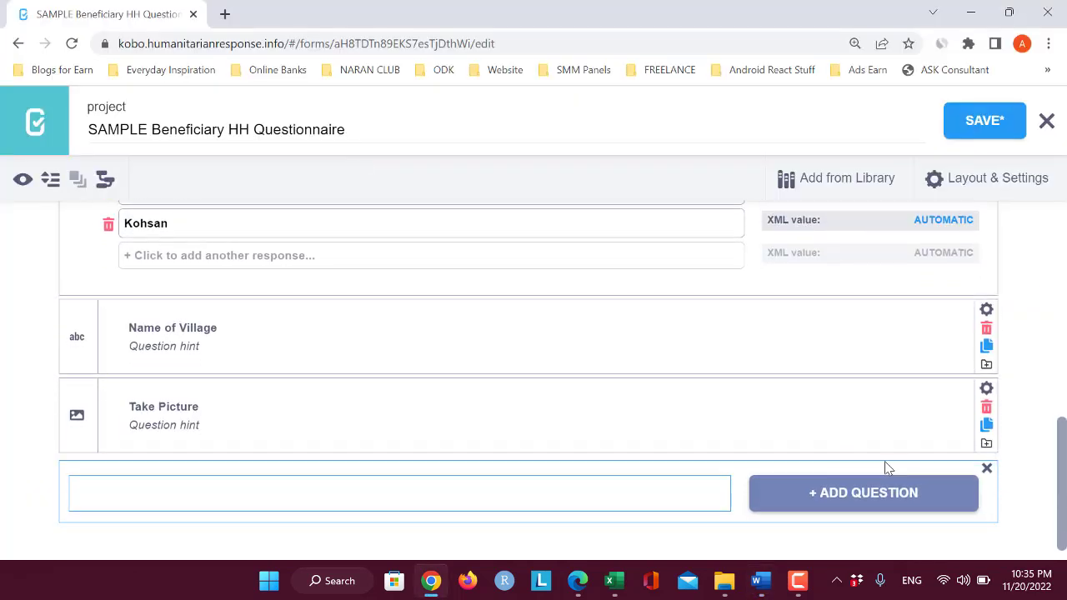
left_click(834, 495)
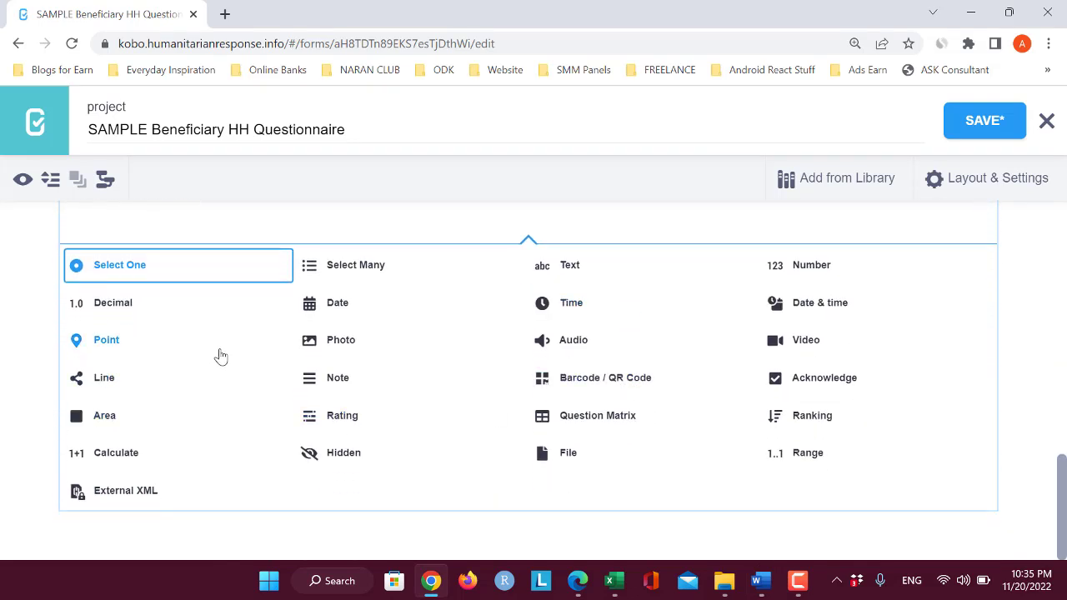
left_click(108, 341)
Step: Replace the point question's default label with "GPS Coordinate"
left_click(274, 454)
triple_click(303, 458)
type("GPS Coordinate")
left_click(246, 523)
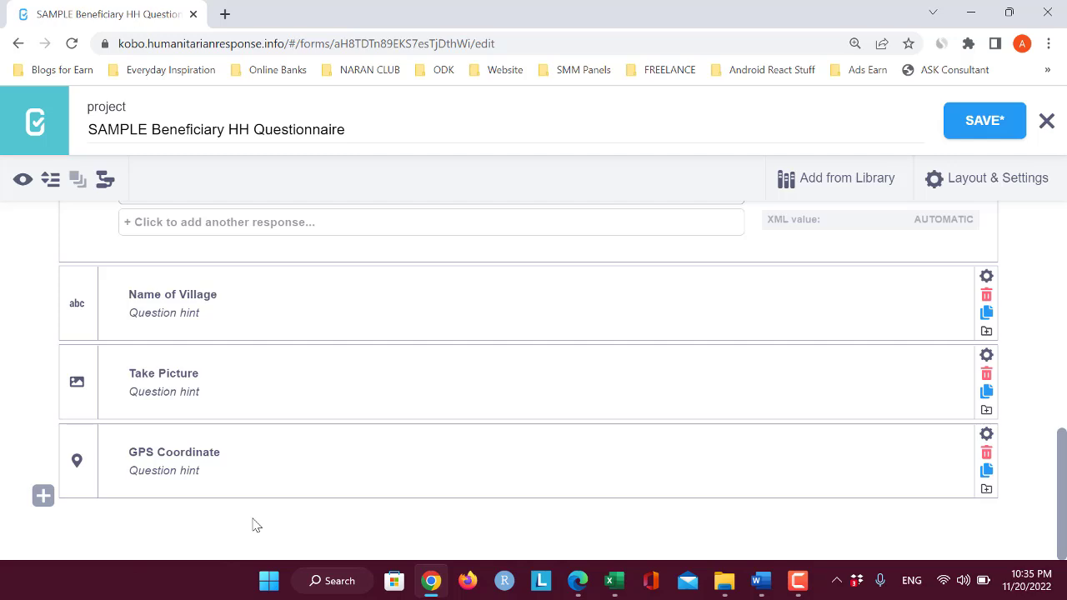
Step: Collapse the option lists of the District question and the survey participation question
scroll(253, 522, "up", 5)
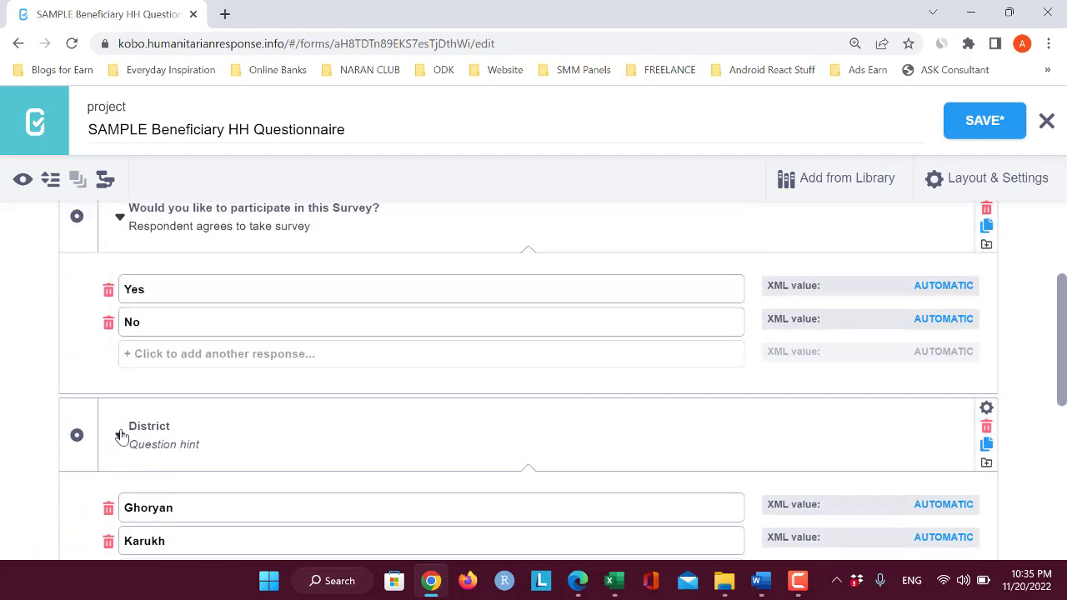
left_click(119, 438)
scroll(100, 350, "up", 2)
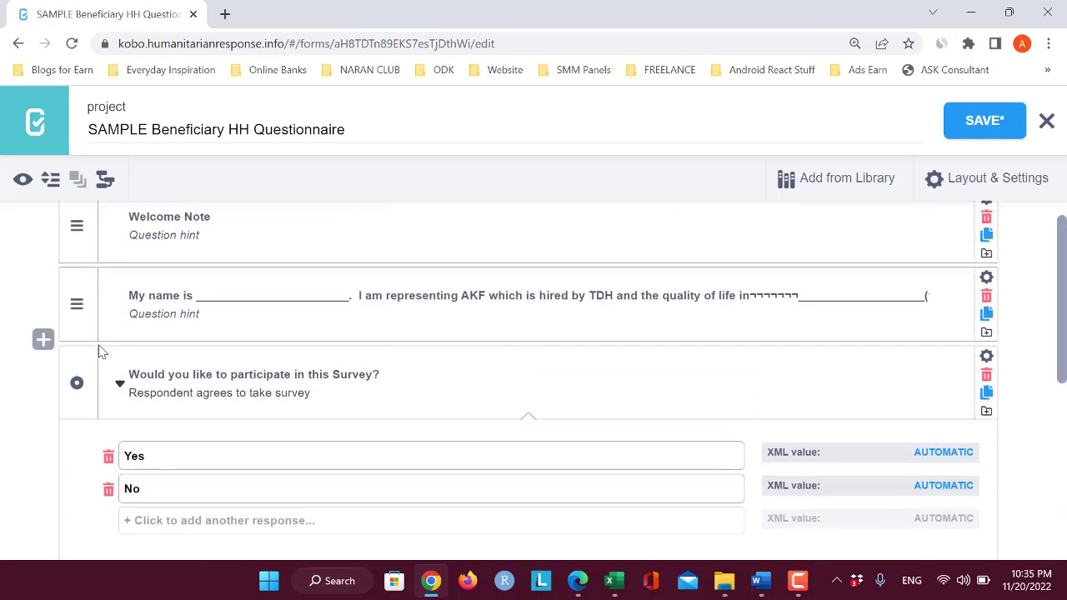
scroll(178, 476, "down", 2)
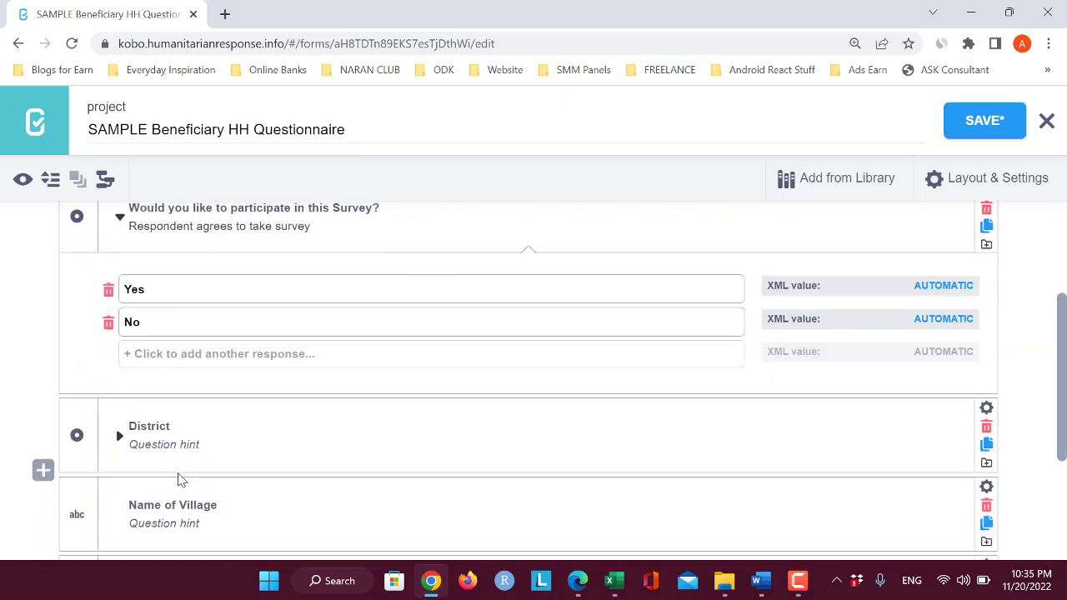
scroll(178, 479, "up", 2)
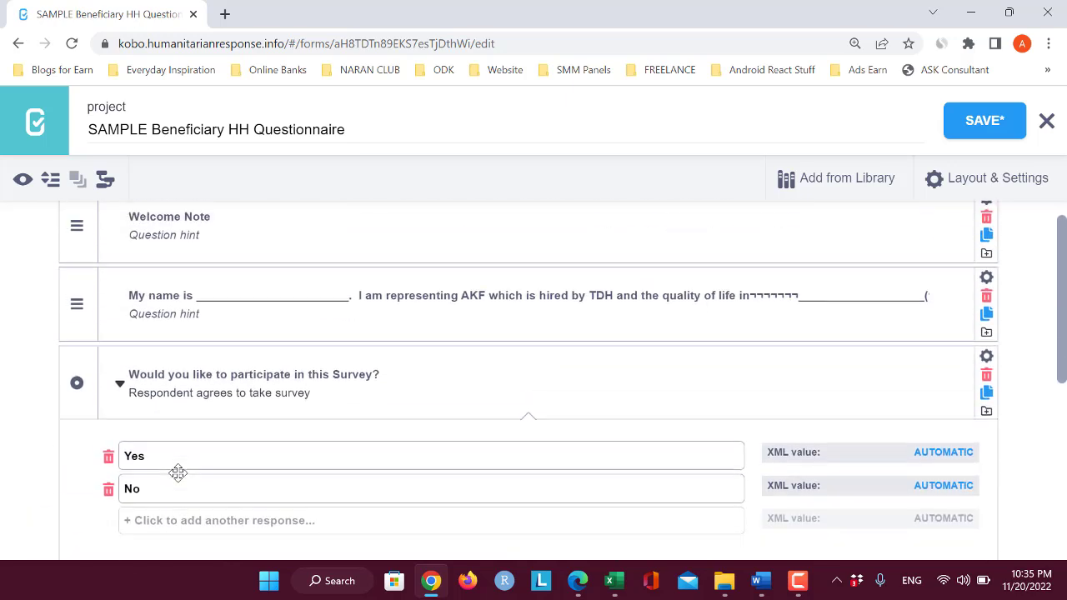
left_click(120, 388)
Step: Check the Section 01 questions in Word, then group District, Name of Village, Take Picture and GPS Coordinate in KoboToolbox
scroll(157, 505, "down", 2)
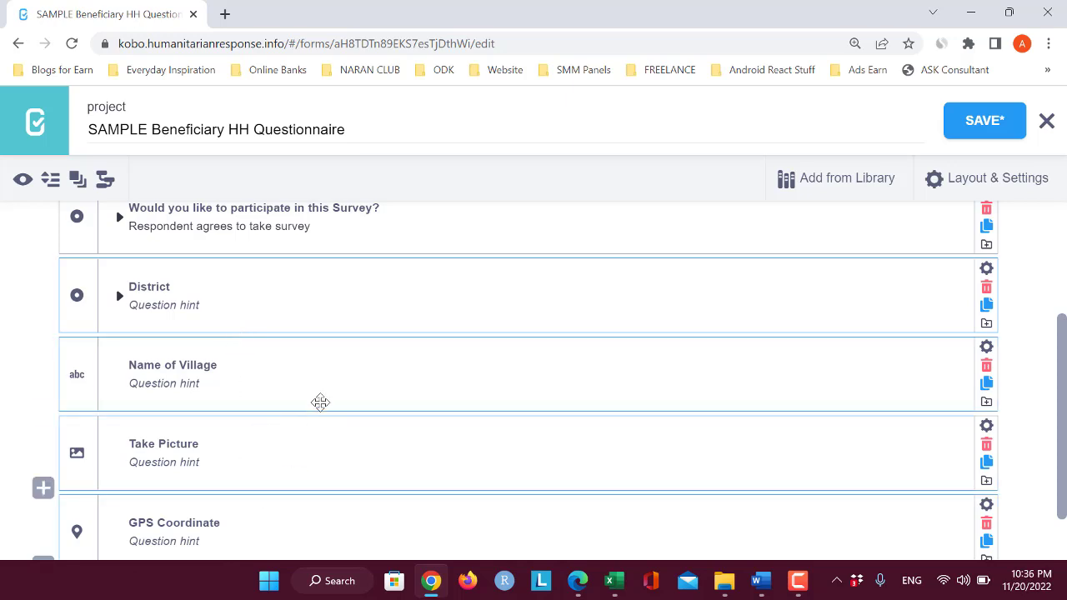
scroll(319, 400, "down", 2)
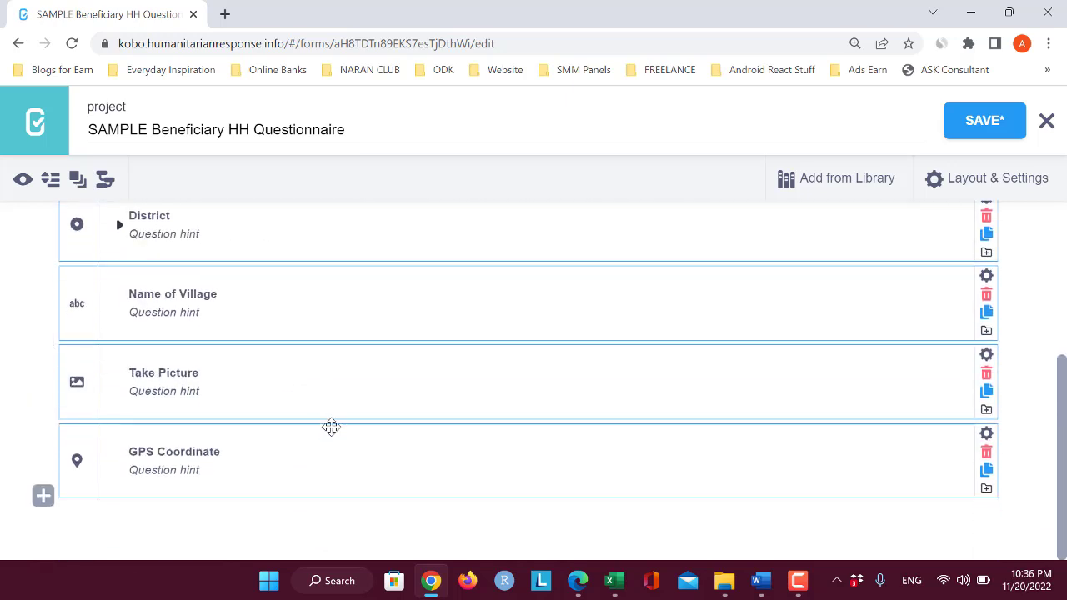
left_click(761, 581)
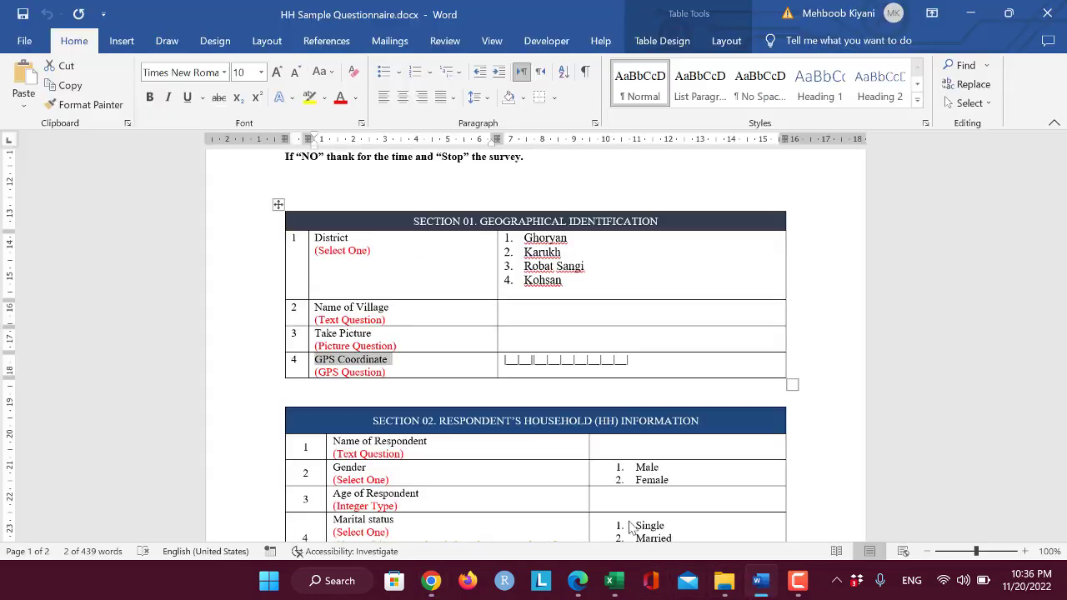
left_click(761, 581)
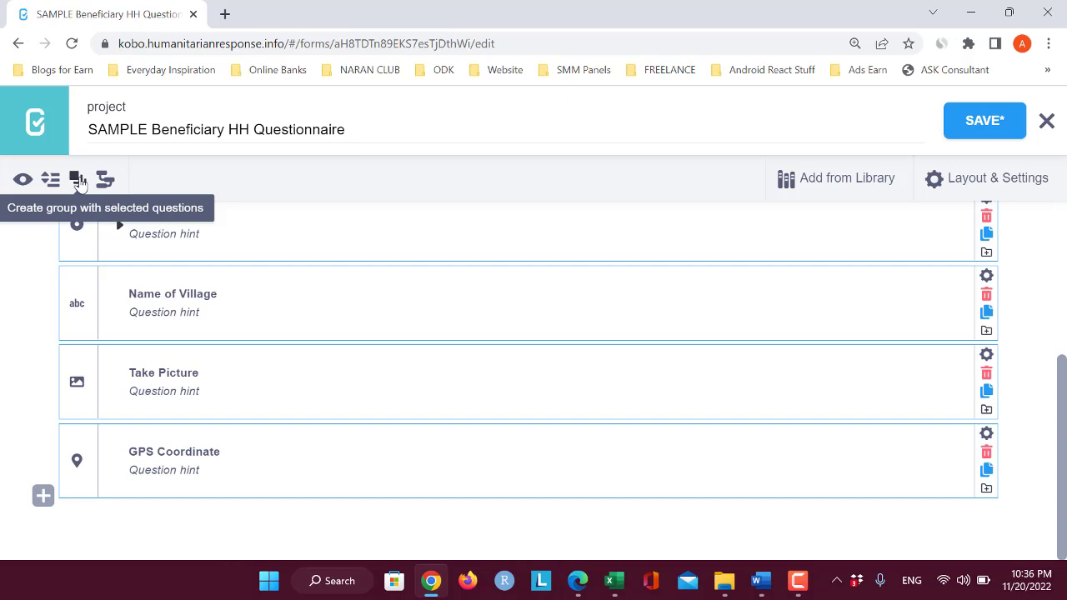
left_click(78, 180)
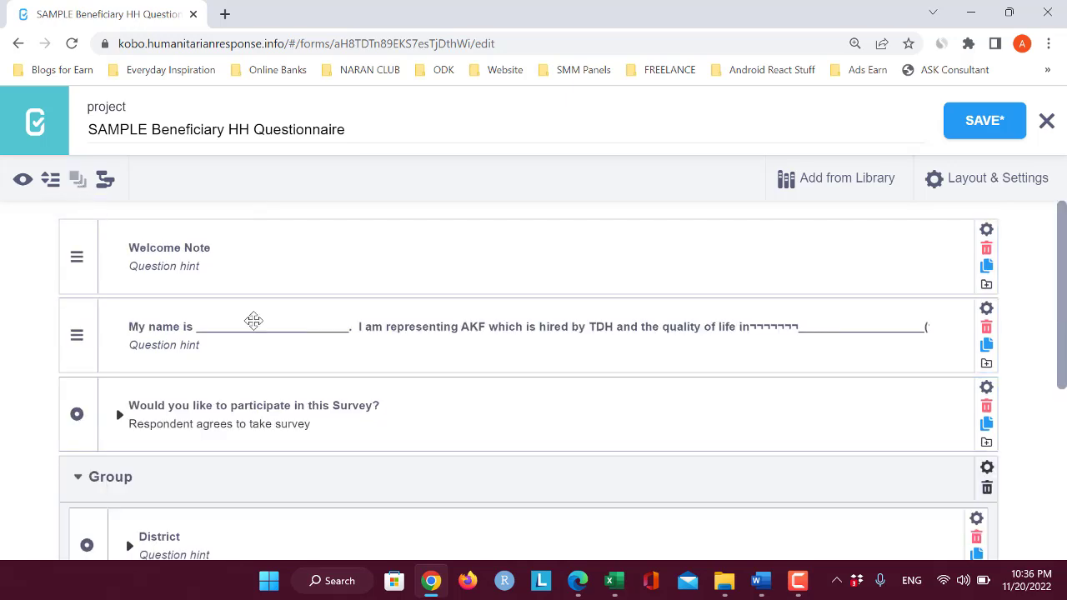
Step: Rename the new question group with the Section 01 heading from Word, "SECTION 01. GEOGRAPHICAL IDENTIFICATION"
scroll(398, 406, "down", 10)
scroll(168, 350, "up", 1)
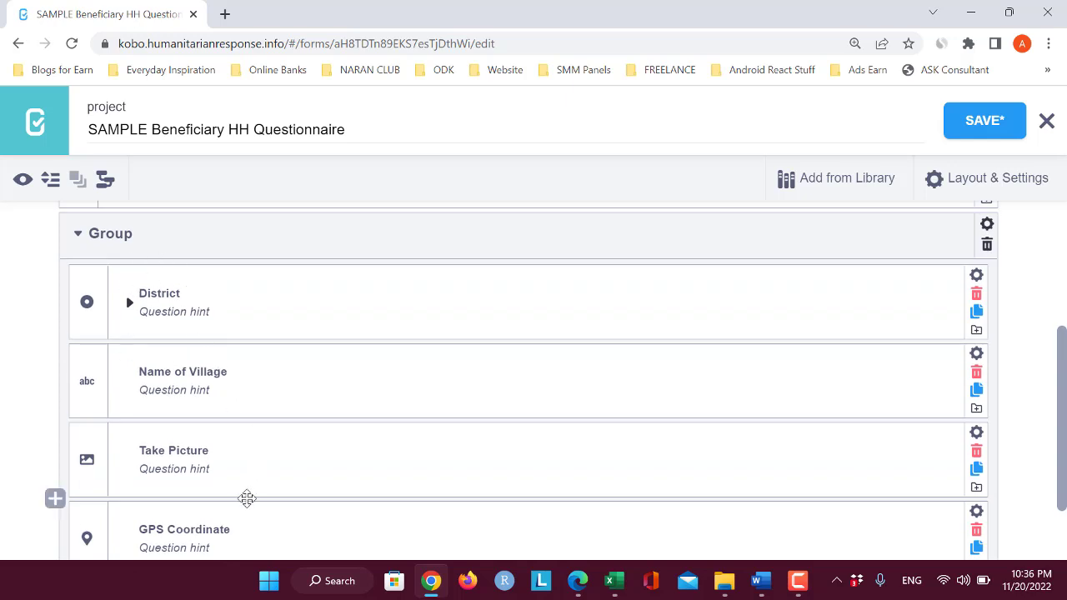
scroll(304, 366, "down", 1)
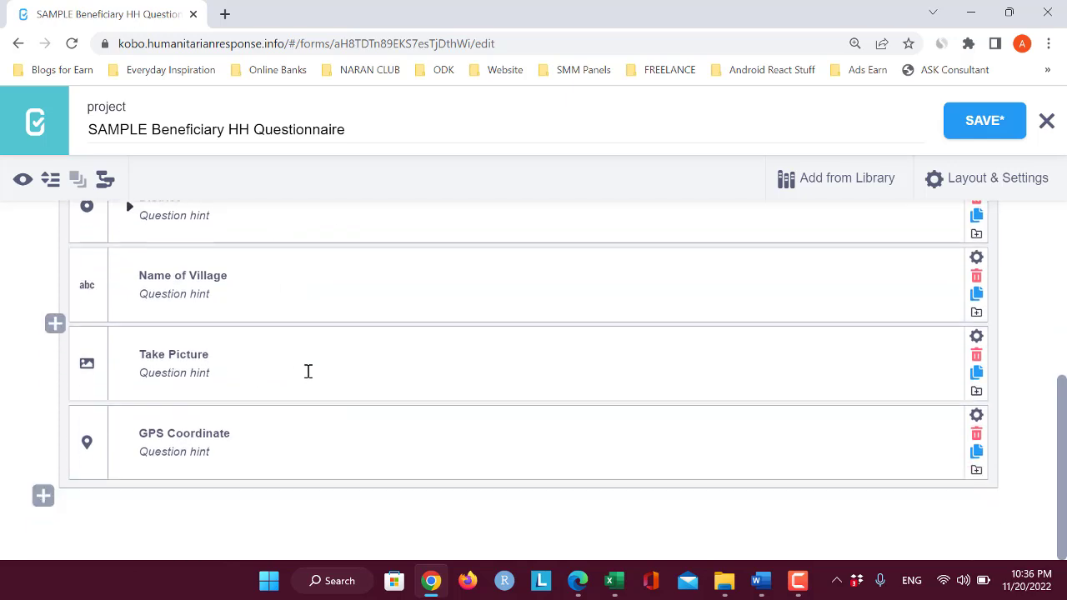
scroll(207, 362, "up", 2)
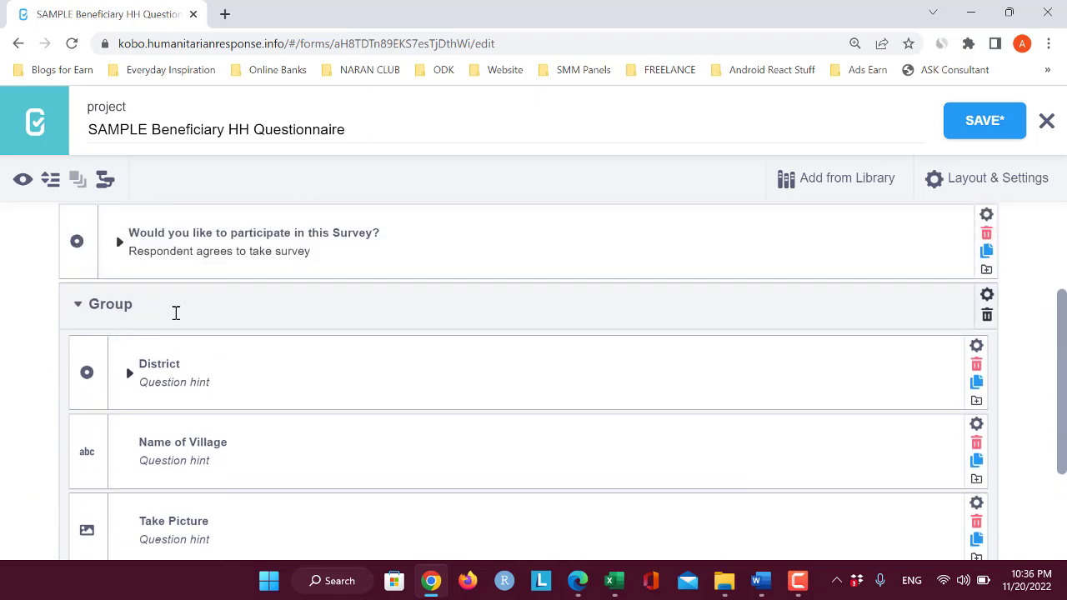
key("alt+Tab")
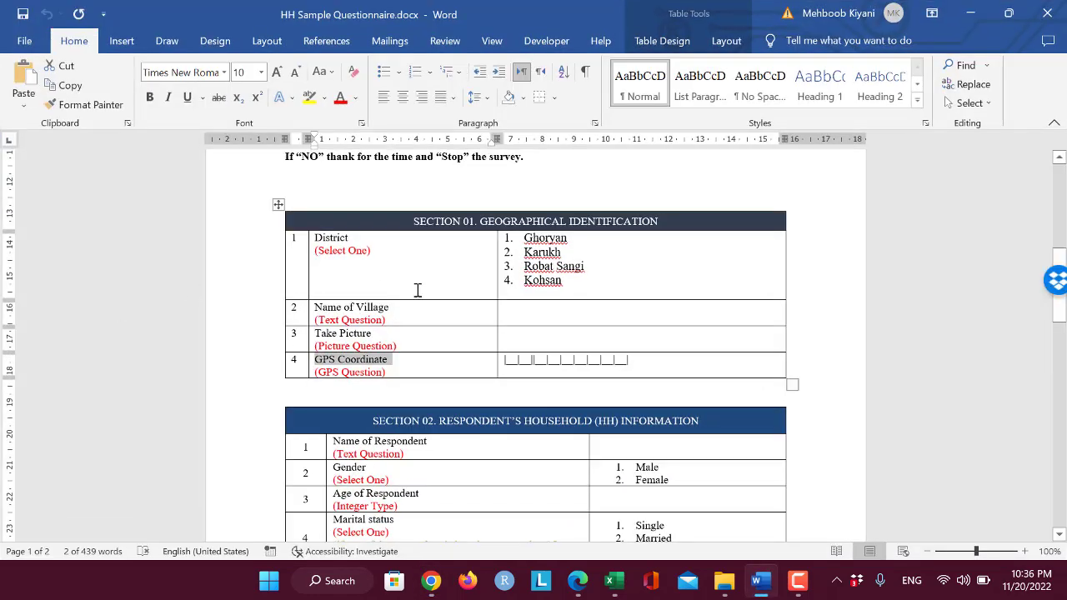
left_click(415, 221)
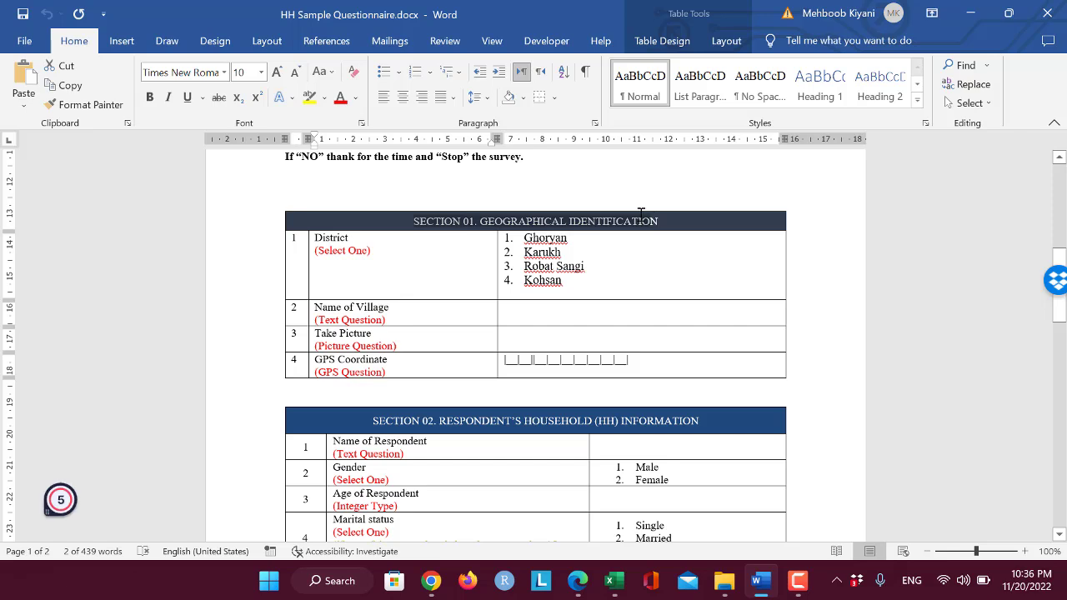
key("alt+Tab")
left_click(129, 302)
left_click_drag(138, 303, 82, 324)
type("SECTION 01. GEOGRAPHICAL IDENTIFICATION")
key("Return")
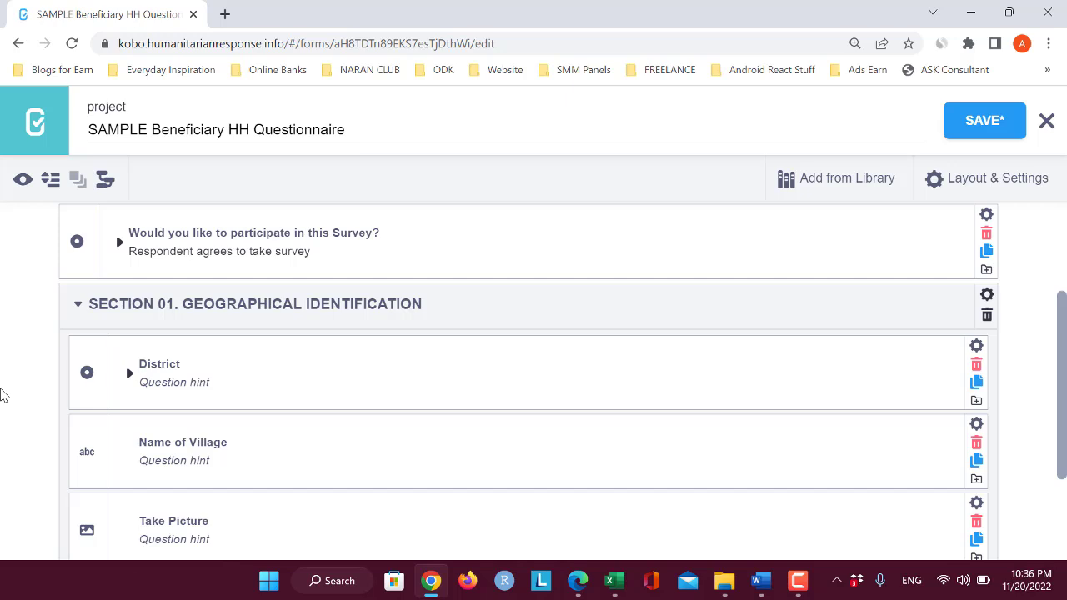
Step: Collapse the "SECTION 01. GEOGRAPHICAL IDENTIFICATION" group
scroll(3, 395, "down", 2)
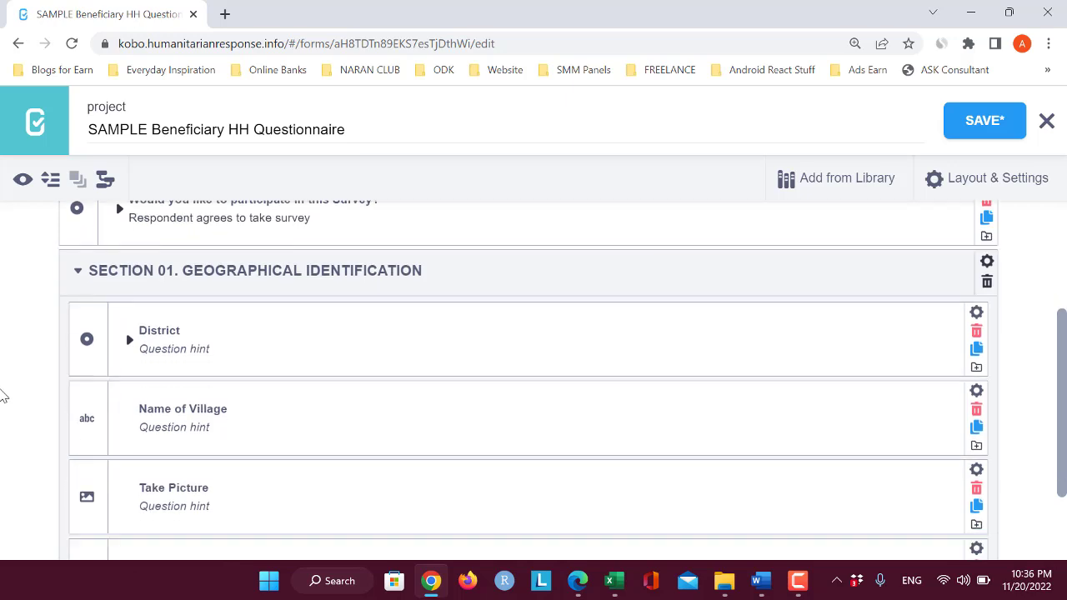
scroll(50, 312, "up", 1)
left_click(78, 236)
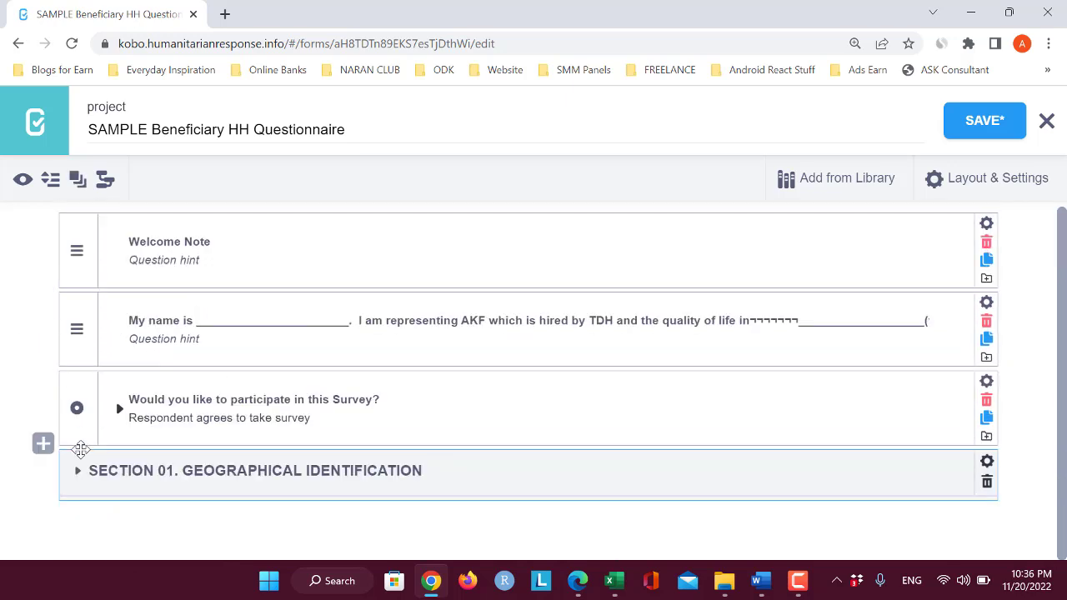
Step: Start a new question below the Section 01 group, then review Section 02 in Word and copy "Name of Respondent"
left_click(44, 497)
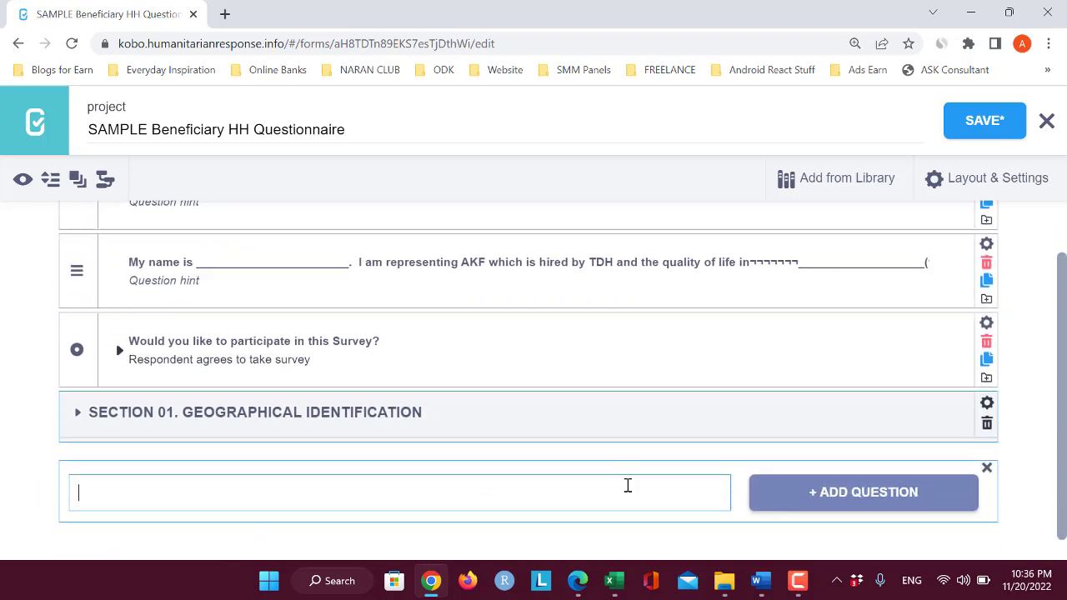
key("alt+Tab")
scroll(613, 402, "down", 3)
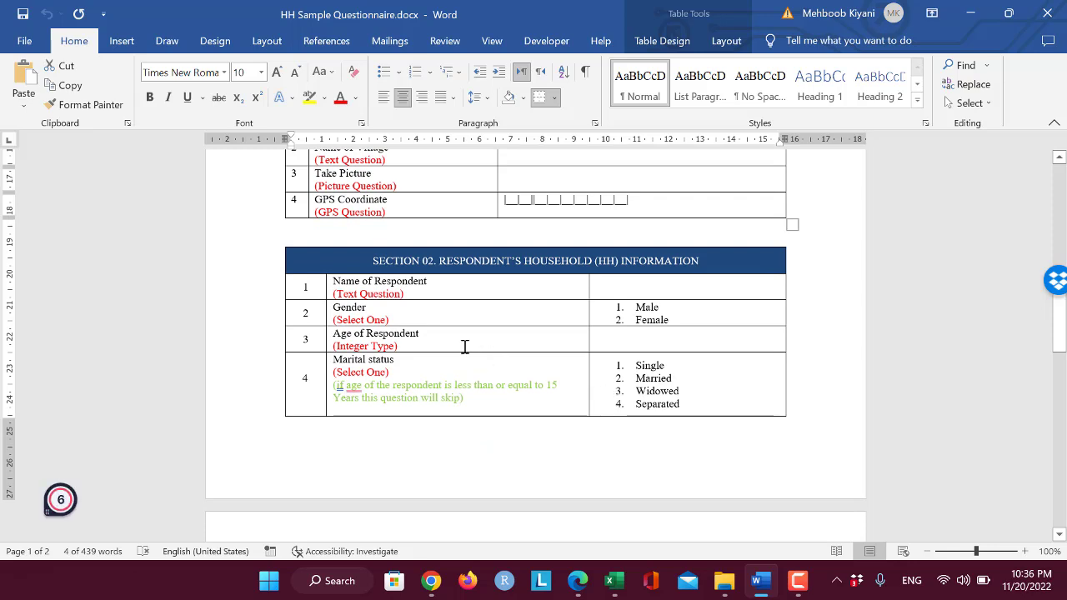
left_click(401, 350)
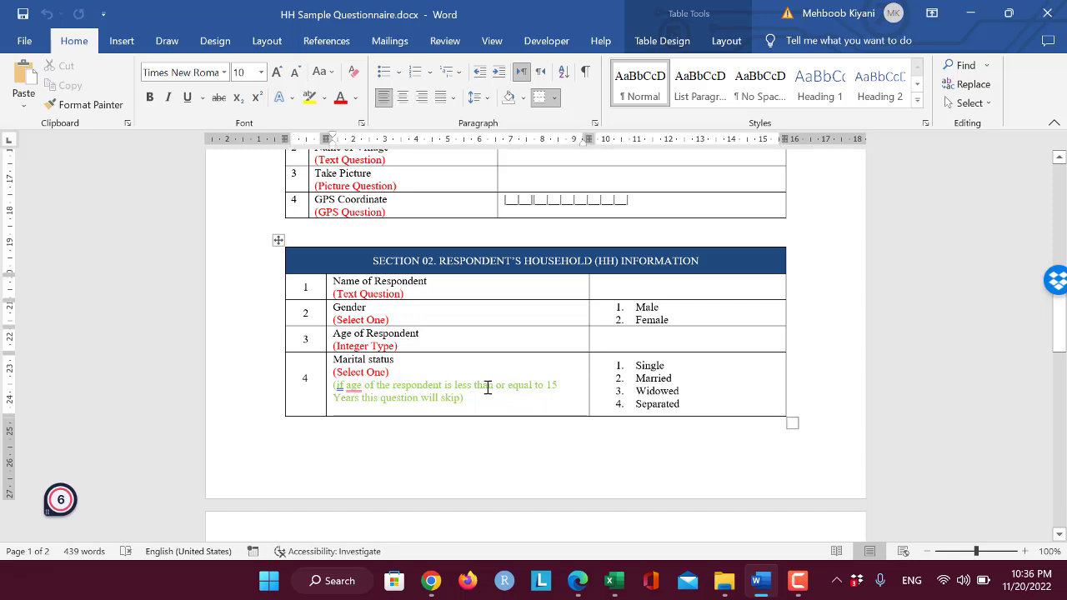
scroll(488, 386, "down", 3)
scroll(487, 387, "up", 2)
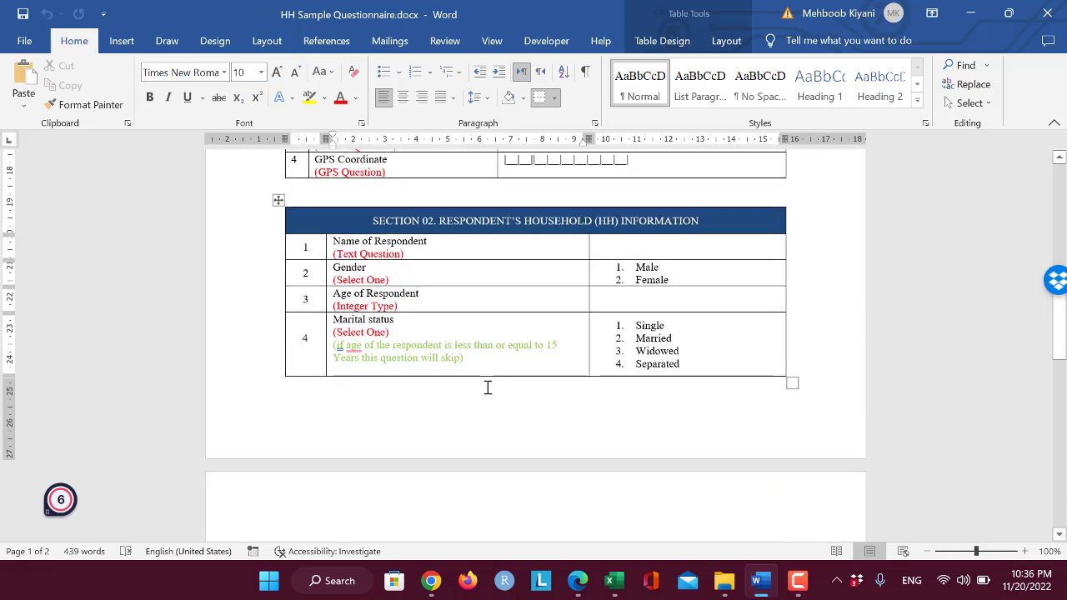
scroll(487, 387, "up", 1)
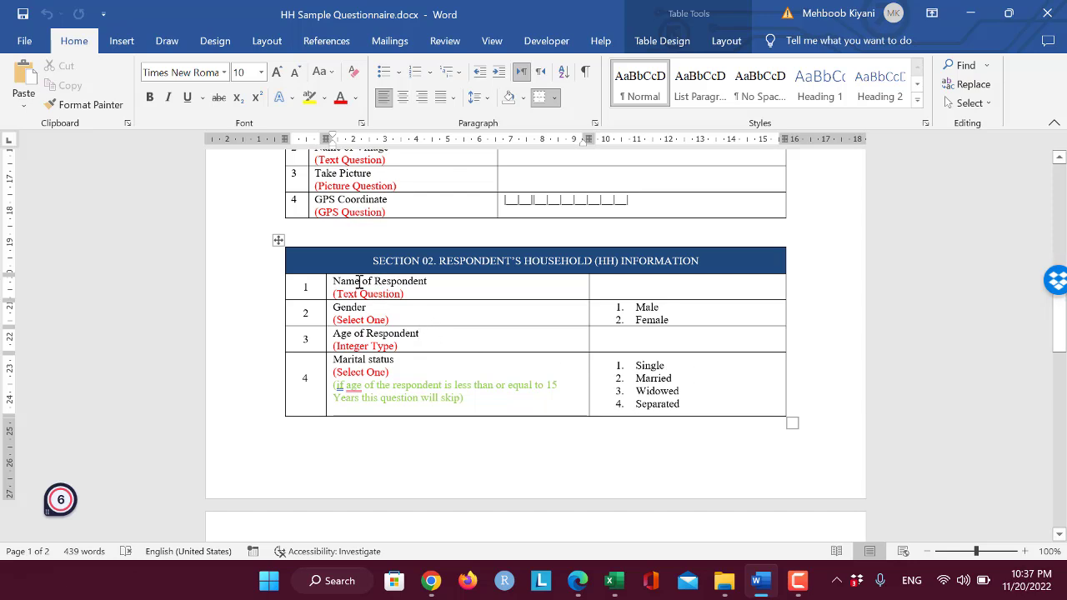
left_click_drag(436, 285, 334, 282)
key("ctrl+c")
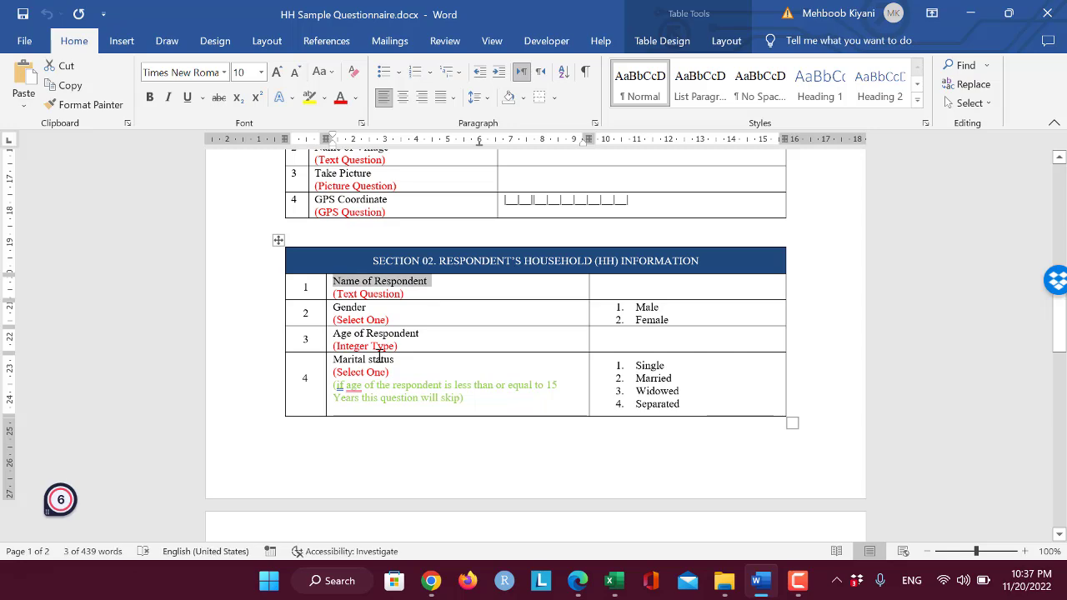
Step: Add a Text question below the Section 01 group in KoboToolbox and label it "Name of Respondent"
key("alt+Tab")
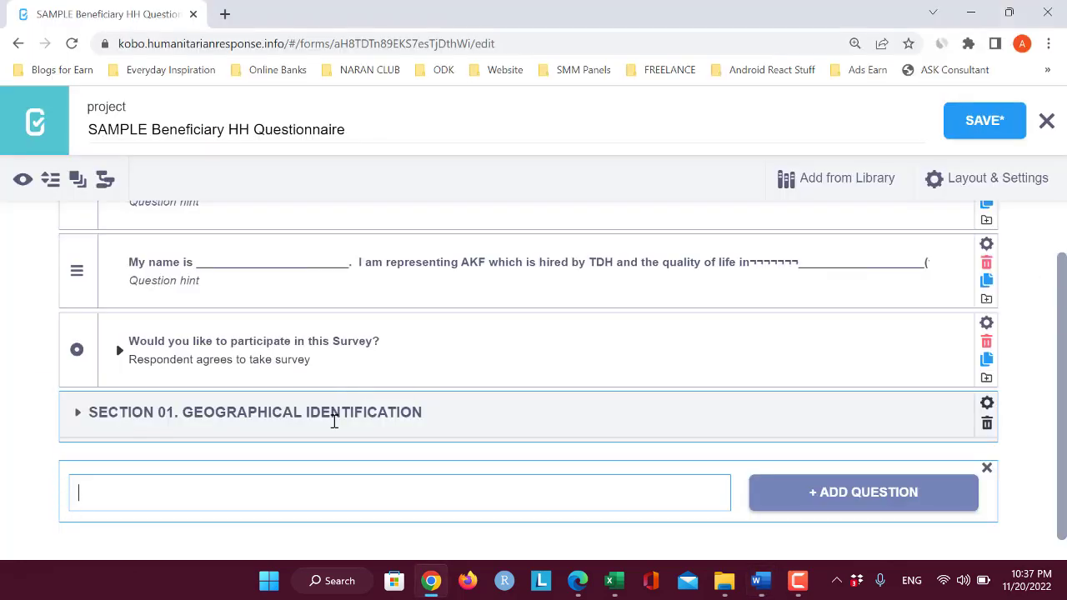
left_click(809, 466)
scroll(583, 436, "down", 1)
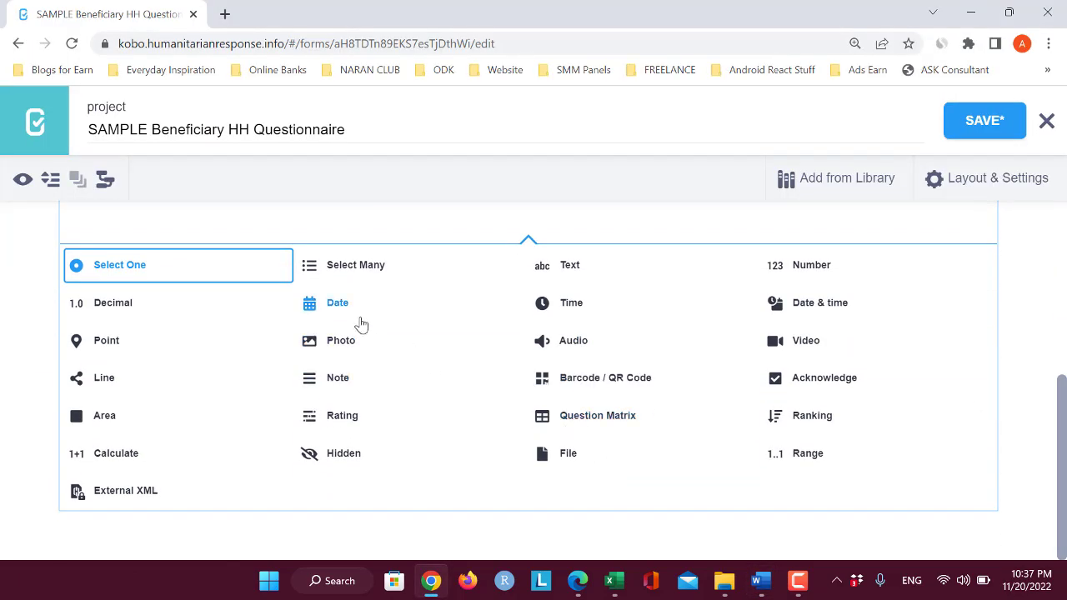
left_click(577, 280)
left_click(200, 453)
left_click_drag(222, 453, 126, 483)
key("ctrl+v")
left_click(150, 520)
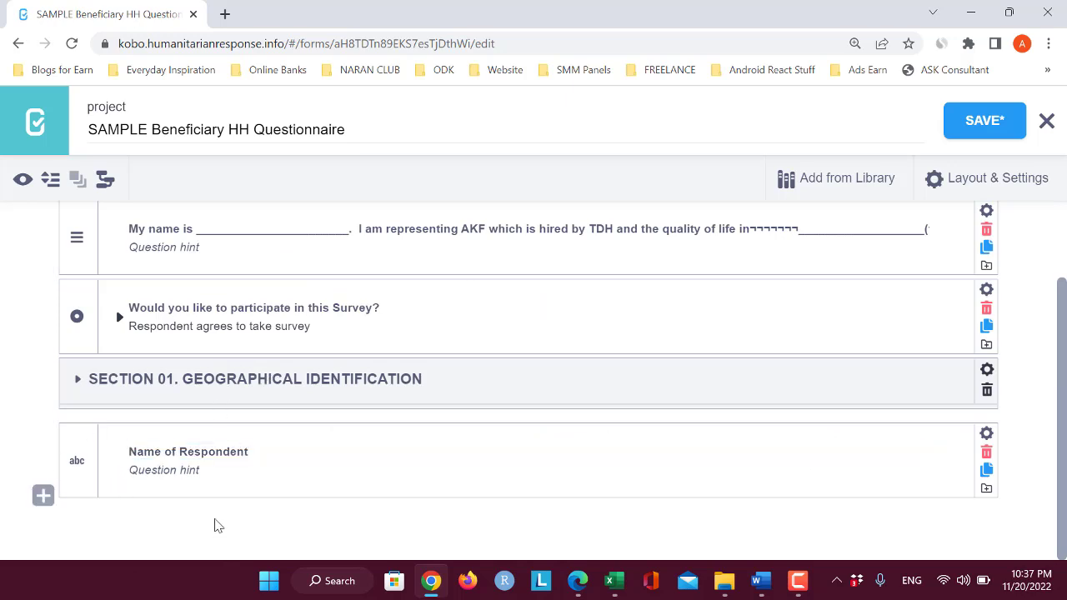
Step: Copy "Gender" from the Word questionnaire and add a Select One question with that label below Name of Respondent in KoboToolbox
key("alt+Tab")
double_click(370, 307)
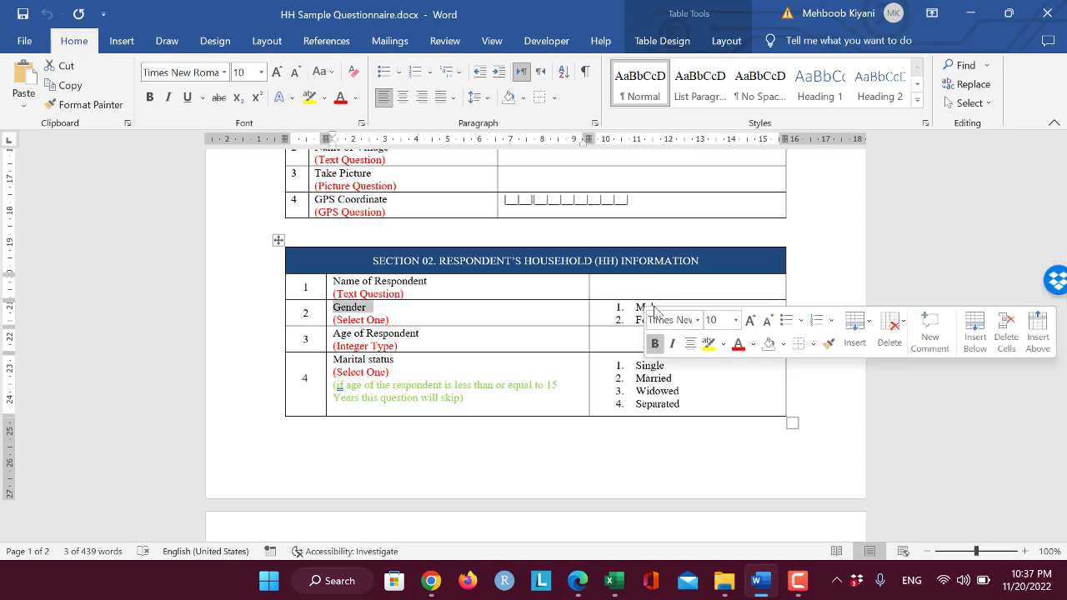
key("alt+Tab")
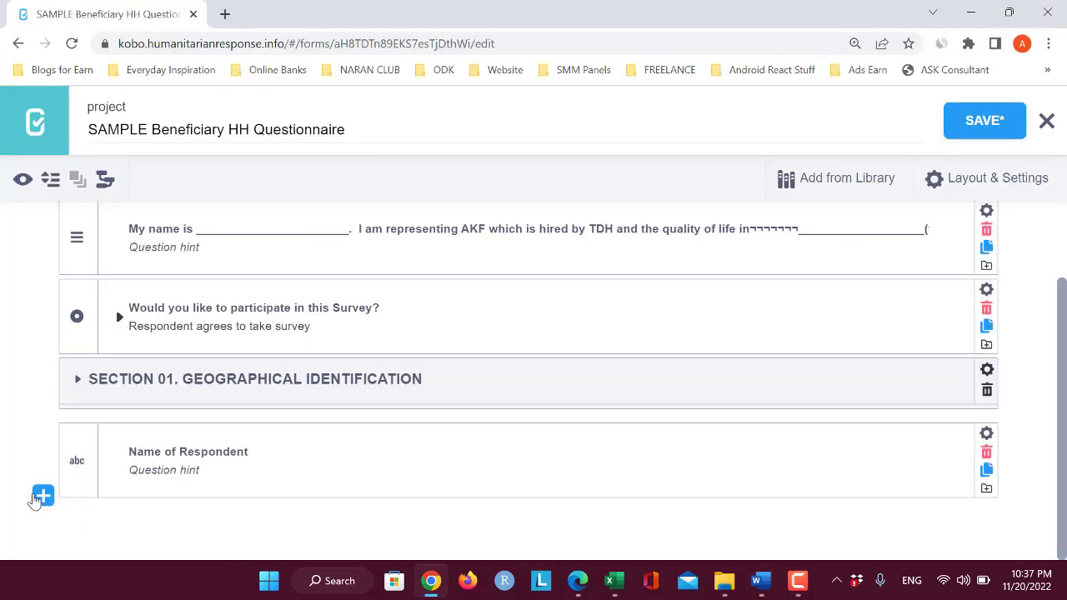
left_click(41, 496)
left_click(802, 469)
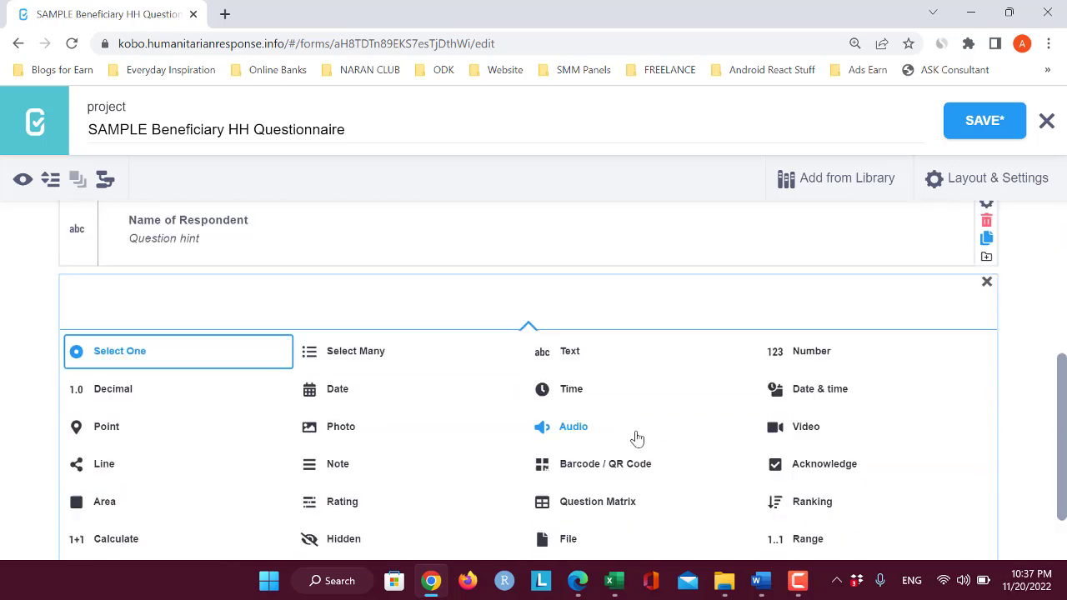
left_click(125, 310)
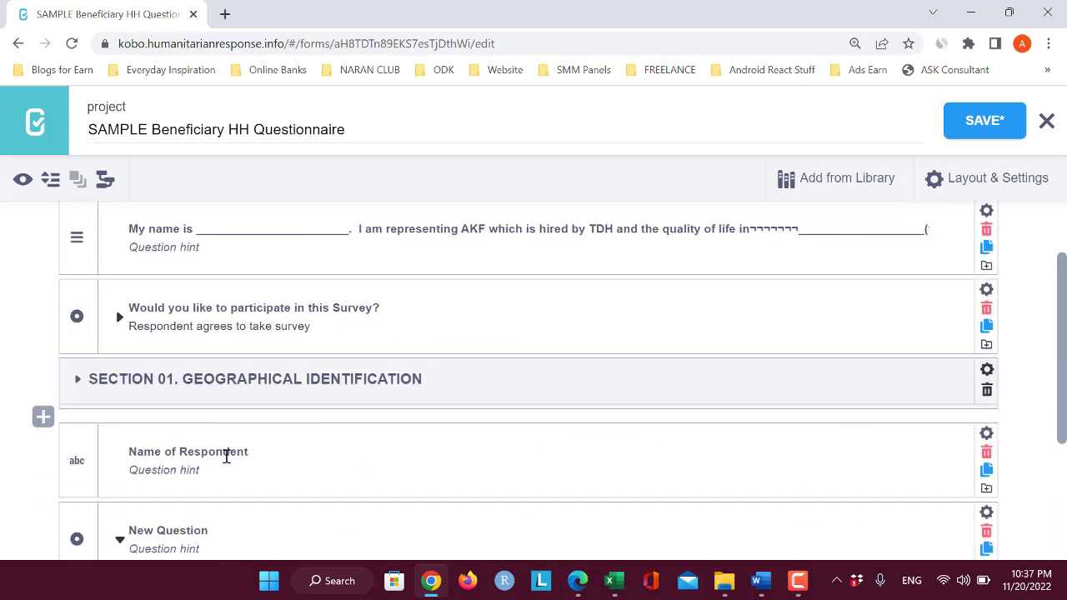
left_click(204, 317)
type("Gender")
Step: Set the Gender question's options to "Male" and "Female", then collapse its option list
left_click(198, 394)
key("ctrl+a")
type("M")
left_click(189, 425)
key("ctrl+a")
type("Femal")
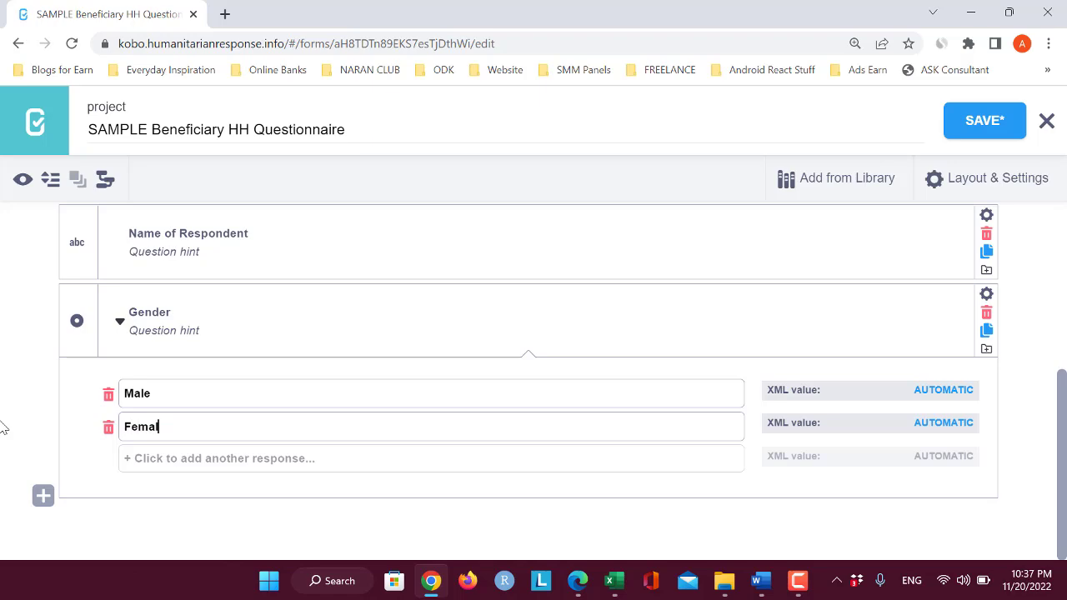
left_click(118, 324)
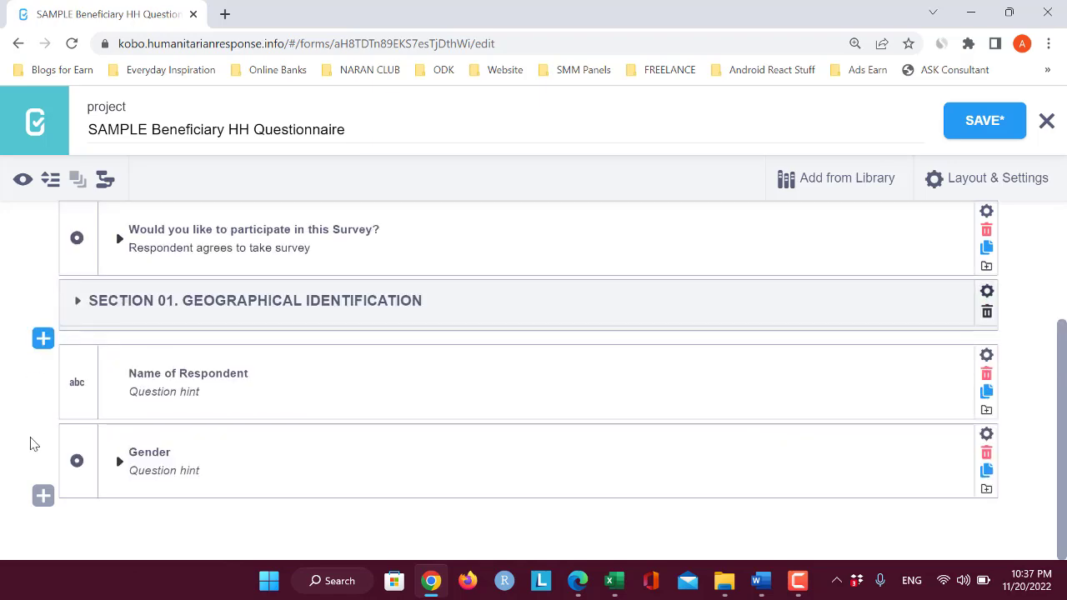
Step: Copy "Age of Respondent" from the Word questionnaire and add a Number question with that label below Gender in KoboToolbox
key("alt+Tab")
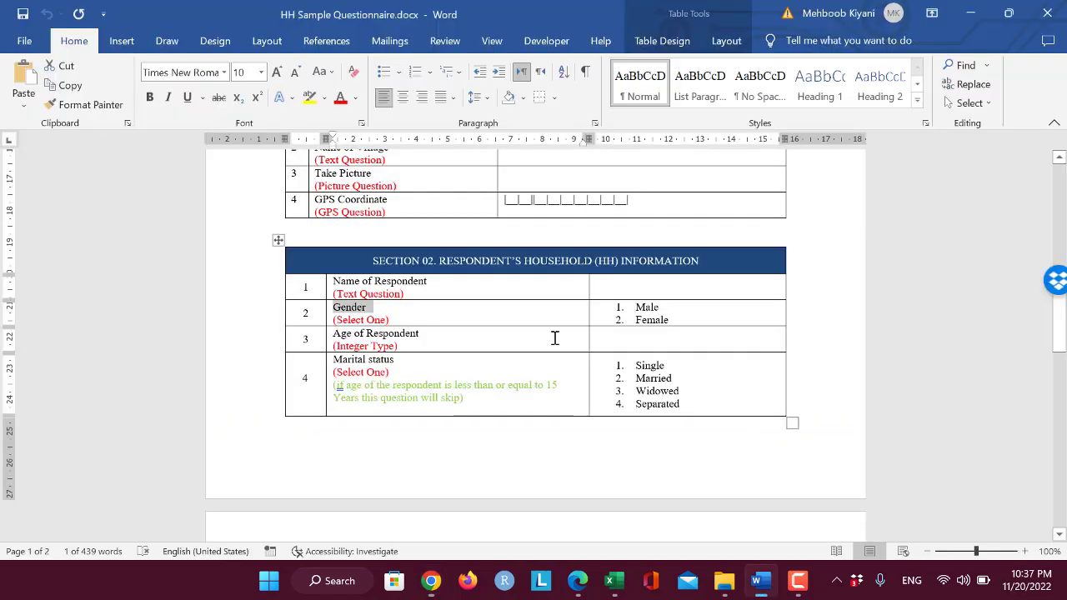
left_click_drag(408, 333, 334, 333)
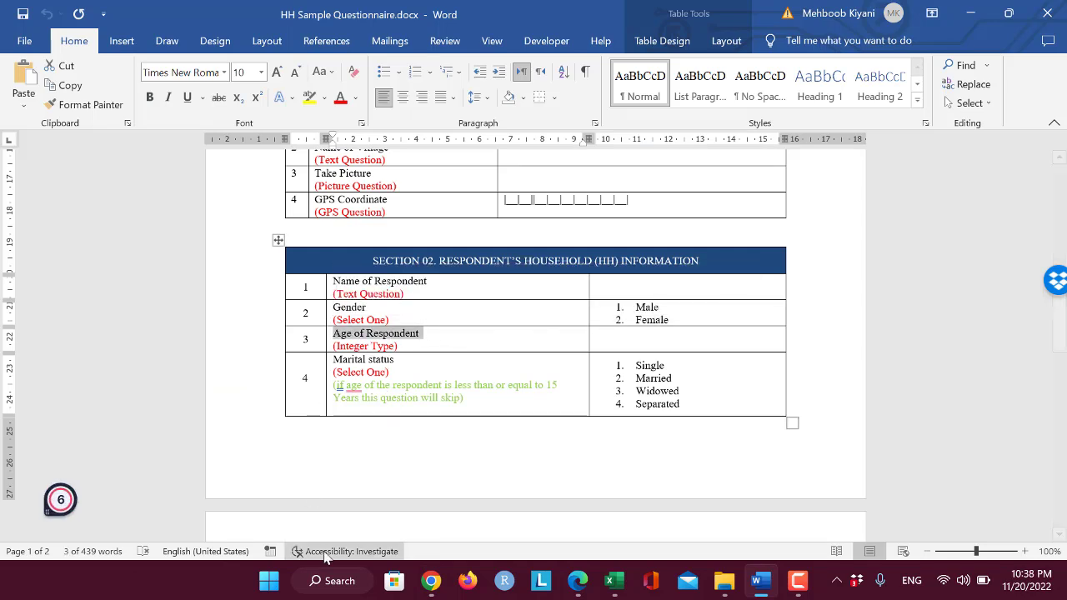
left_click(431, 581)
left_click(42, 496)
left_click(802, 457)
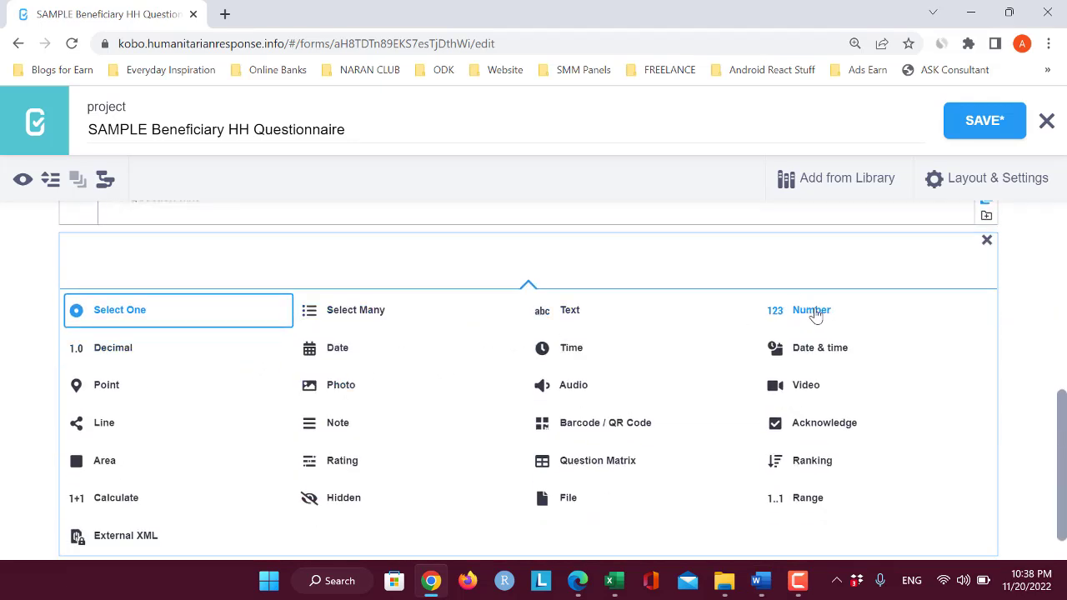
left_click(813, 310)
left_click(181, 455)
triple_click(241, 452)
type("Age of Respondent")
key("Return")
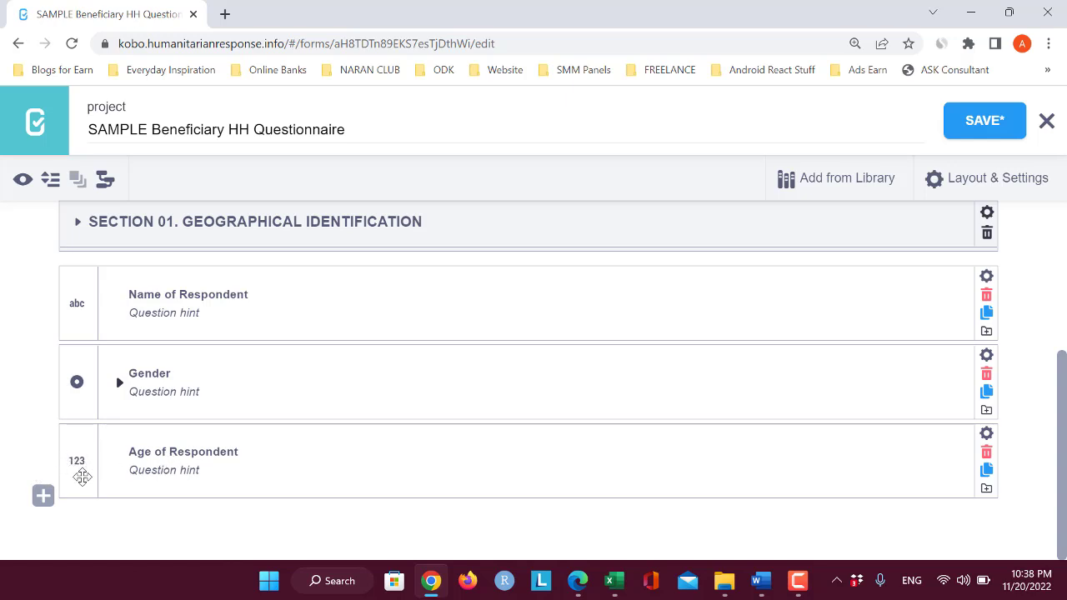
Step: Copy "Marital status" from the Word questionnaire and add a Select One question with that label below Age of Respondent in KoboToolbox
key("alt+Tab")
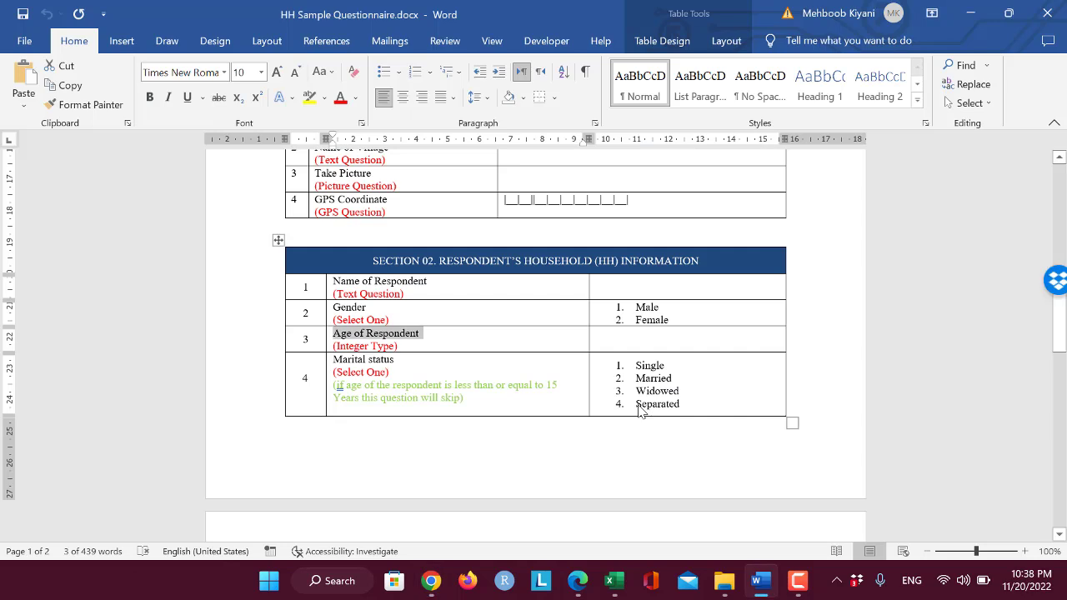
scroll(563, 401, "down", 1)
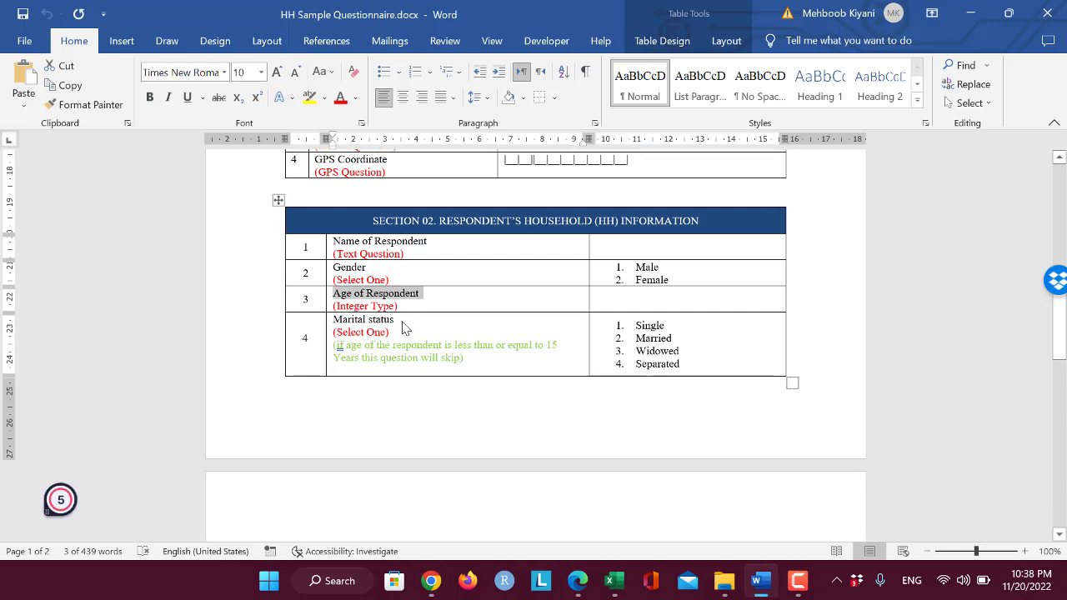
left_click(396, 319)
triple_click(348, 320)
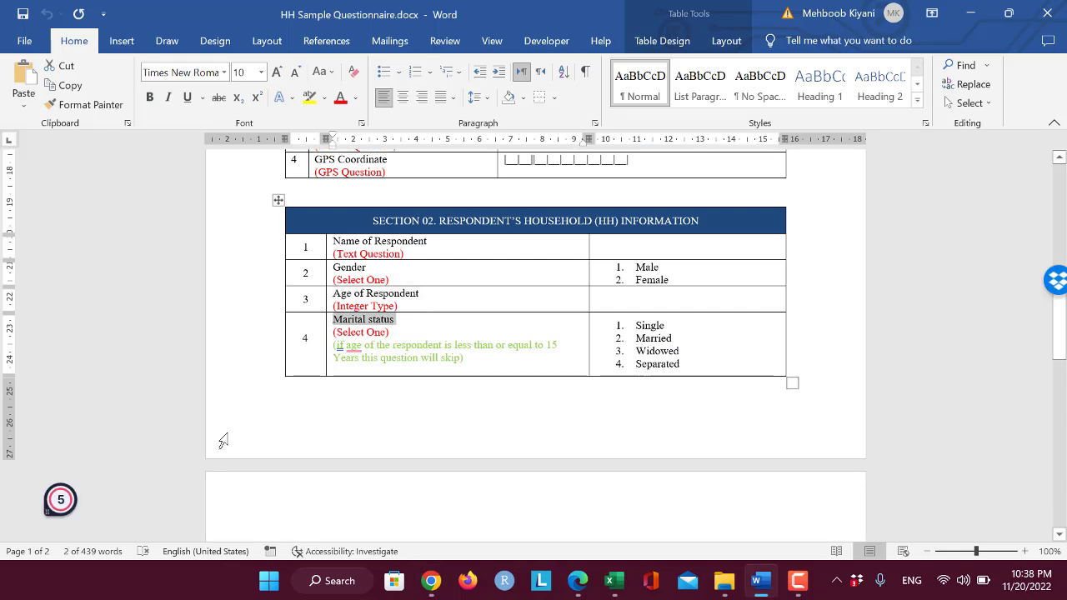
key("alt+Tab")
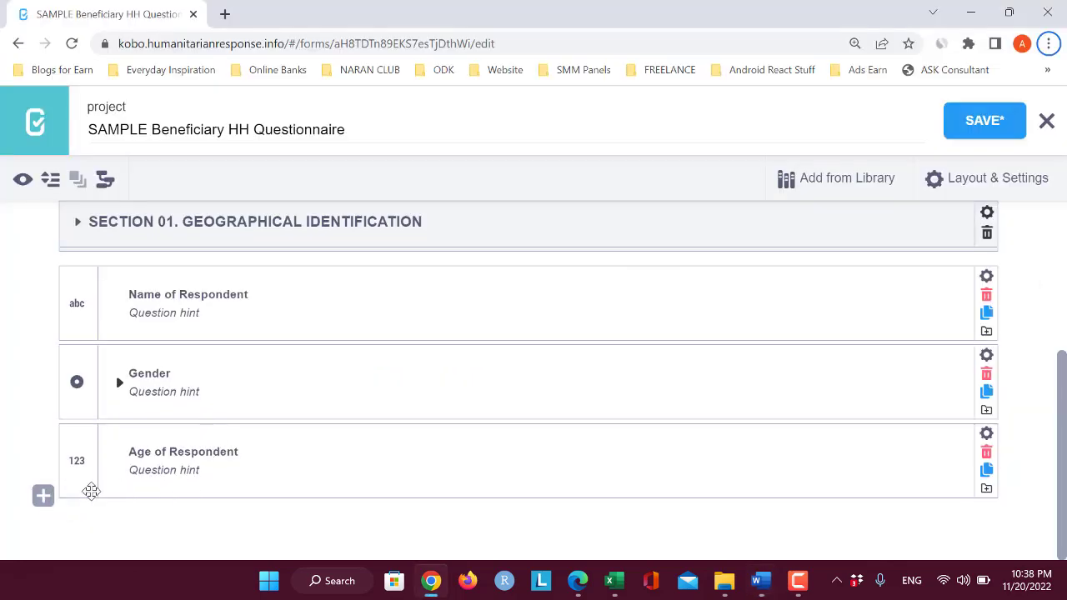
left_click(43, 497)
left_click(805, 479)
scroll(462, 381, "down", 2)
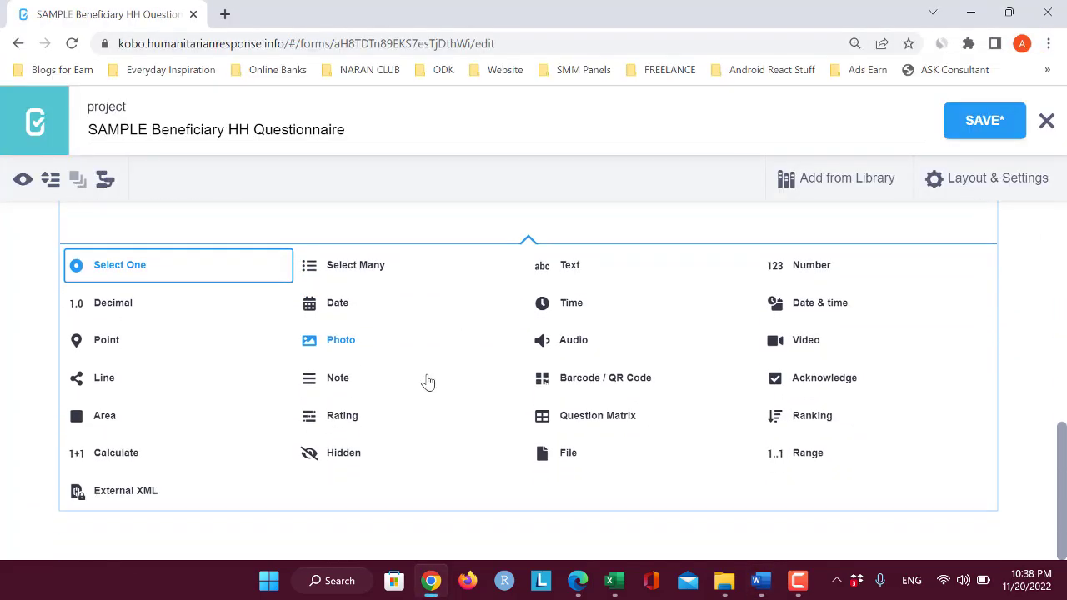
left_click(143, 264)
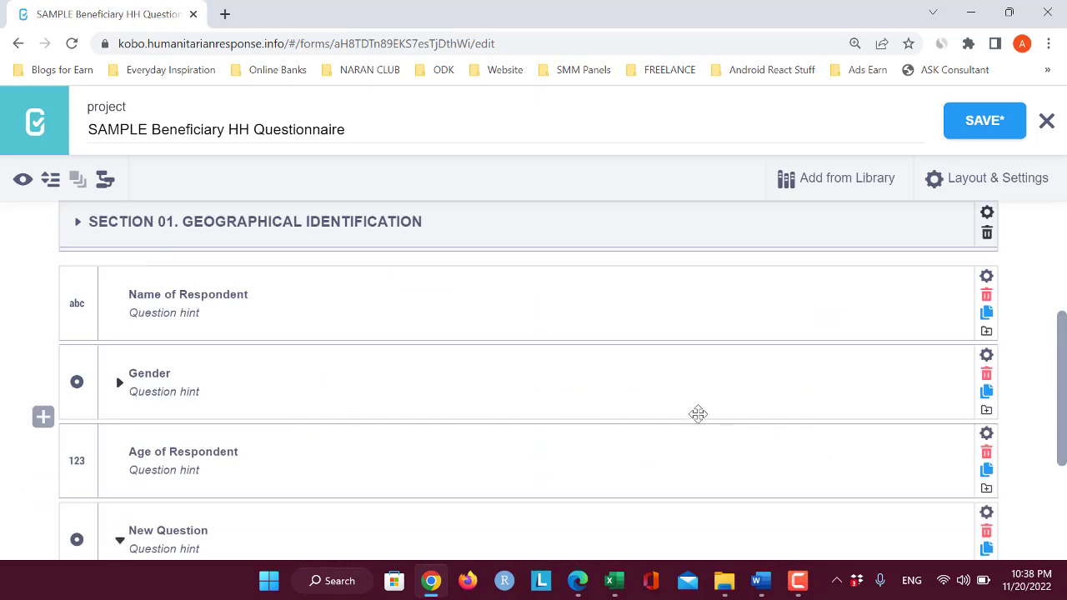
left_click(206, 331)
left_click(226, 313)
type("Marital status")
Step: Set the first two options of the Marital status question to "Single" and "Married", following the Word questionnaire
left_click(404, 399)
key("alt+Tab")
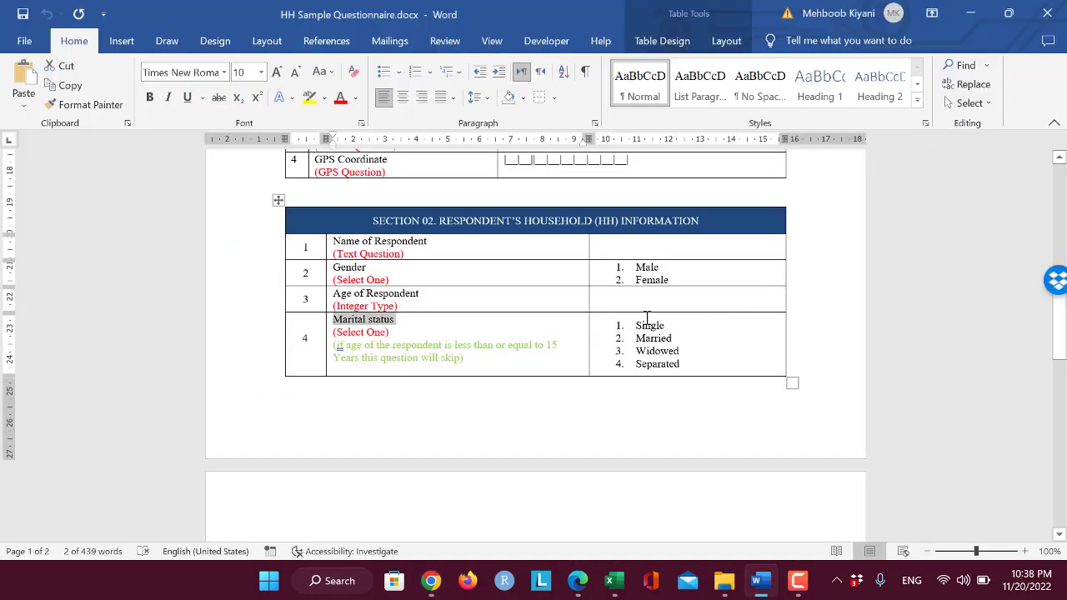
key("alt+Tab")
left_click_drag(171, 398, 43, 400)
type("Single")
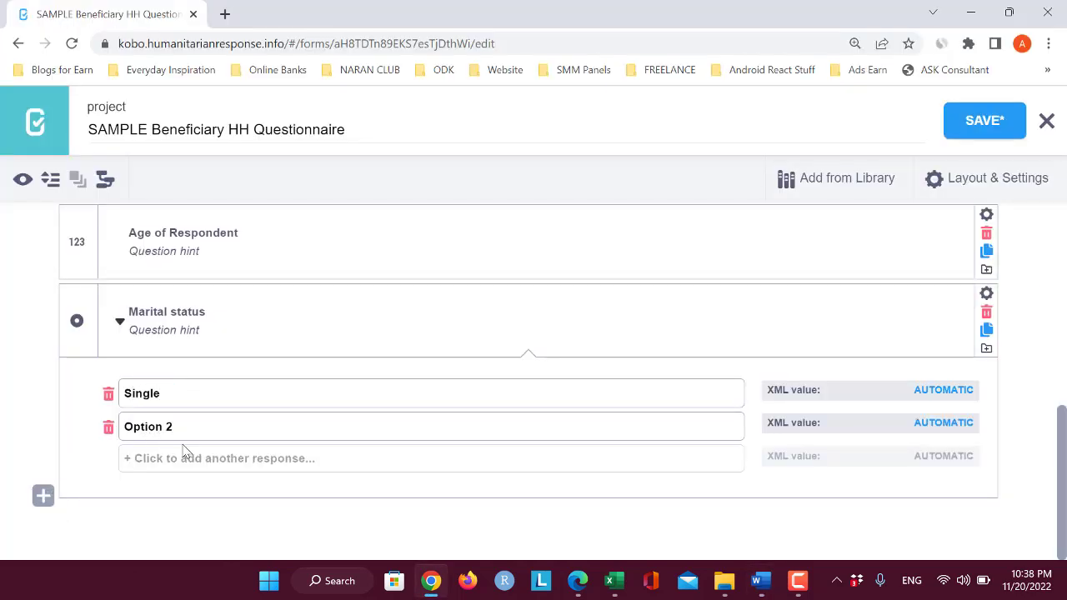
left_click_drag(200, 426, 2, 405)
type("Married")
Step: Check the Word questionnaire's remaining answers and add "Widowed" and "Separated" as the third and fourth Marital status options in KoboToolbox
key("alt+Tab")
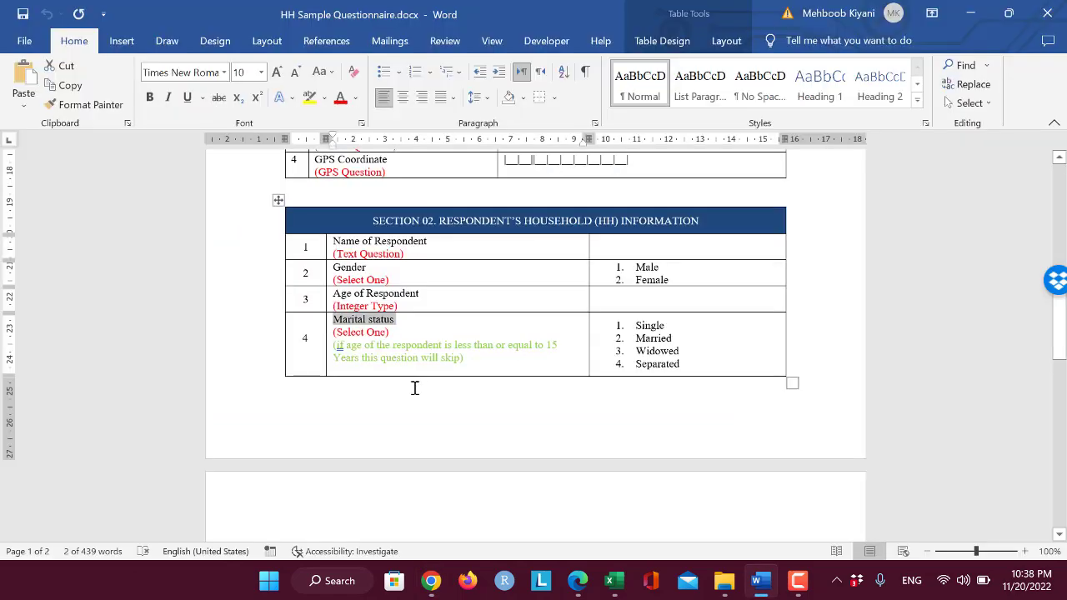
key("alt+Tab")
left_click(122, 470)
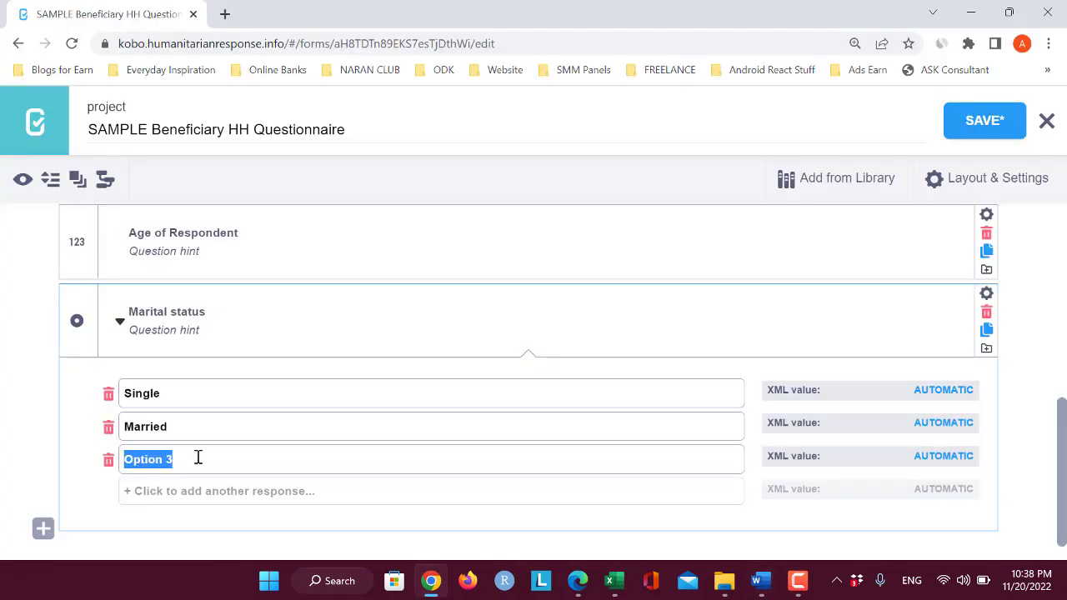
type("Widowed")
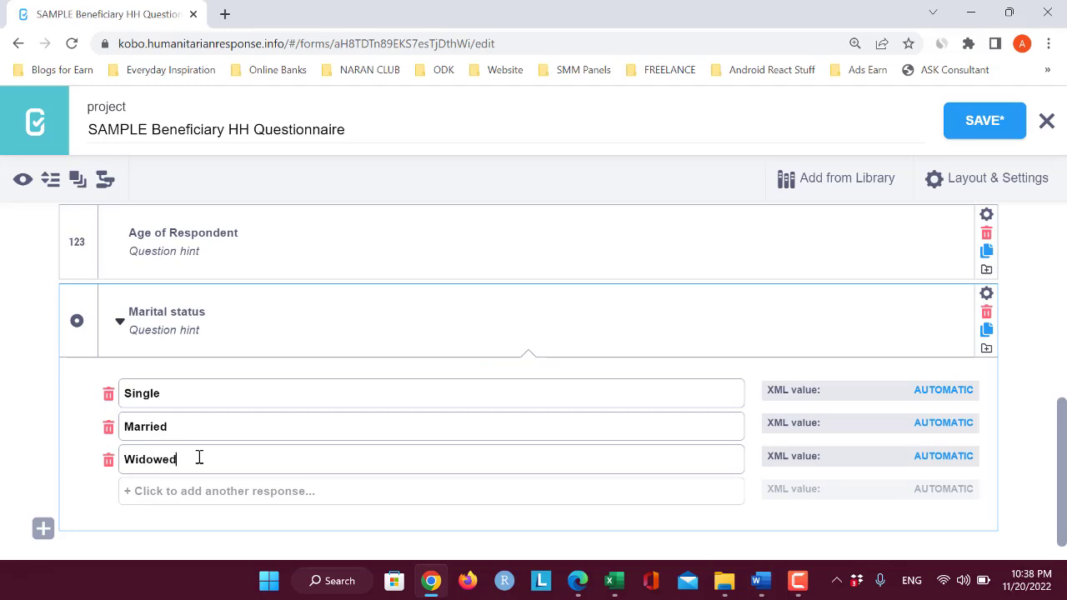
key("alt+Tab")
key("alt+Tab")
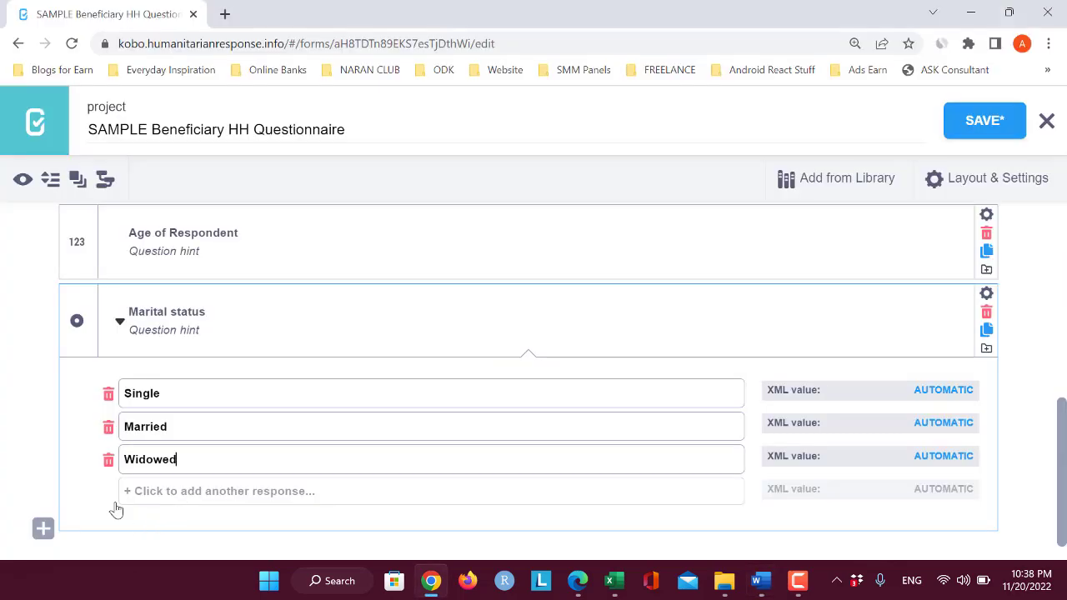
left_click(134, 494)
type("Sepe")
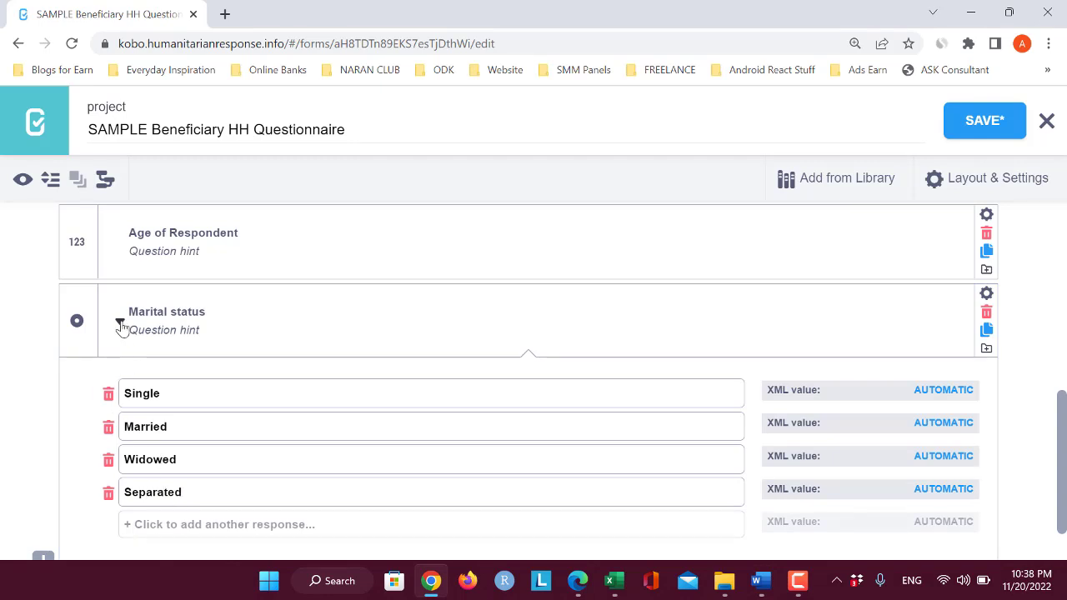
Step: Following the Word note, add a skip logic condition to Marital status in KoboToolbox: Age of Respondent >= 15; then close its settings
key("alt+Tab")
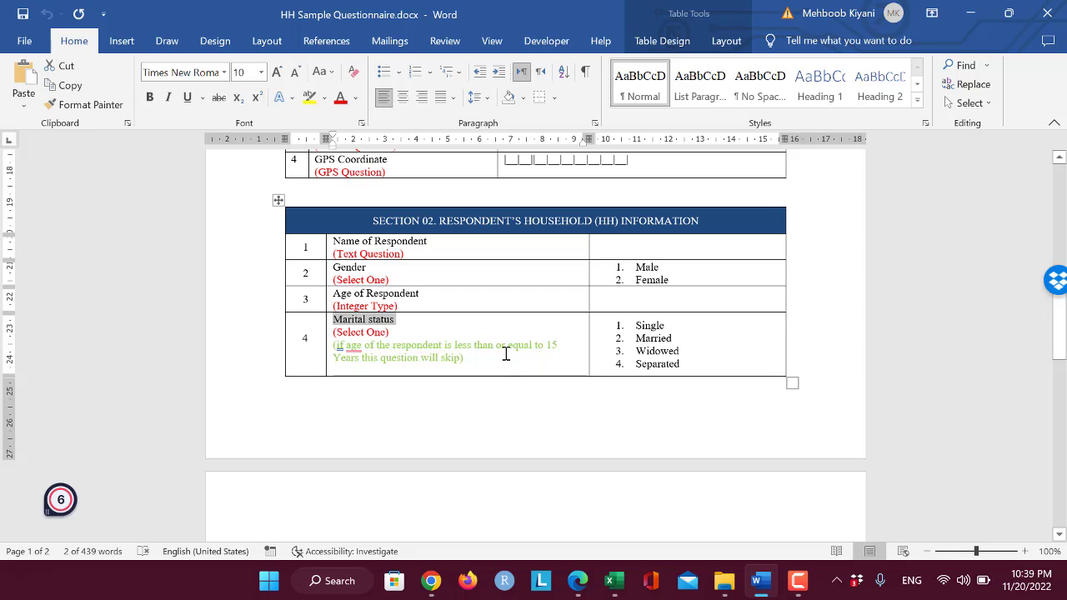
key("alt+Tab")
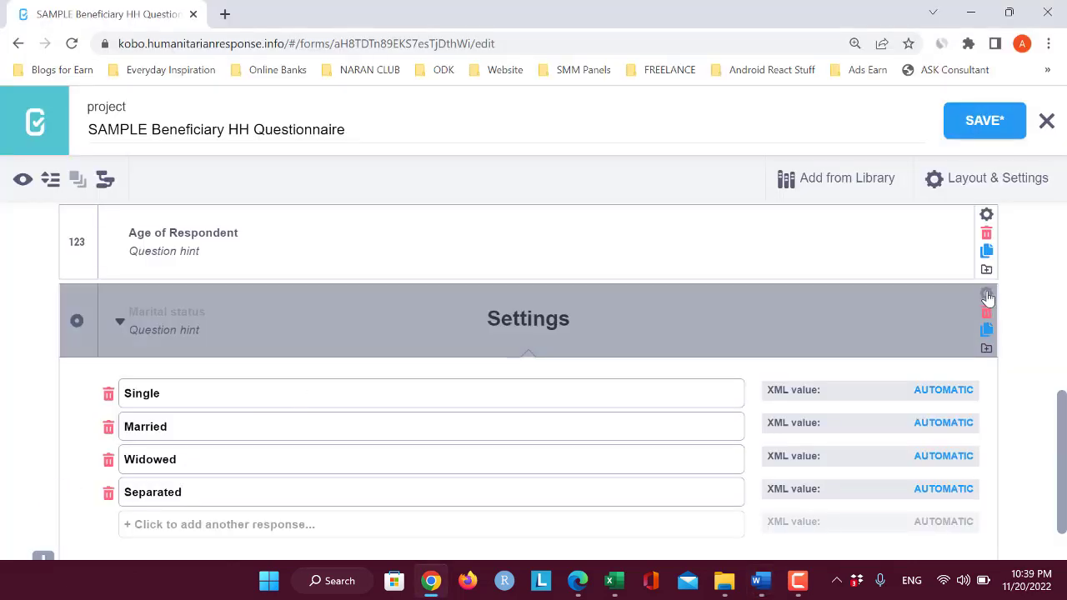
left_click(986, 296)
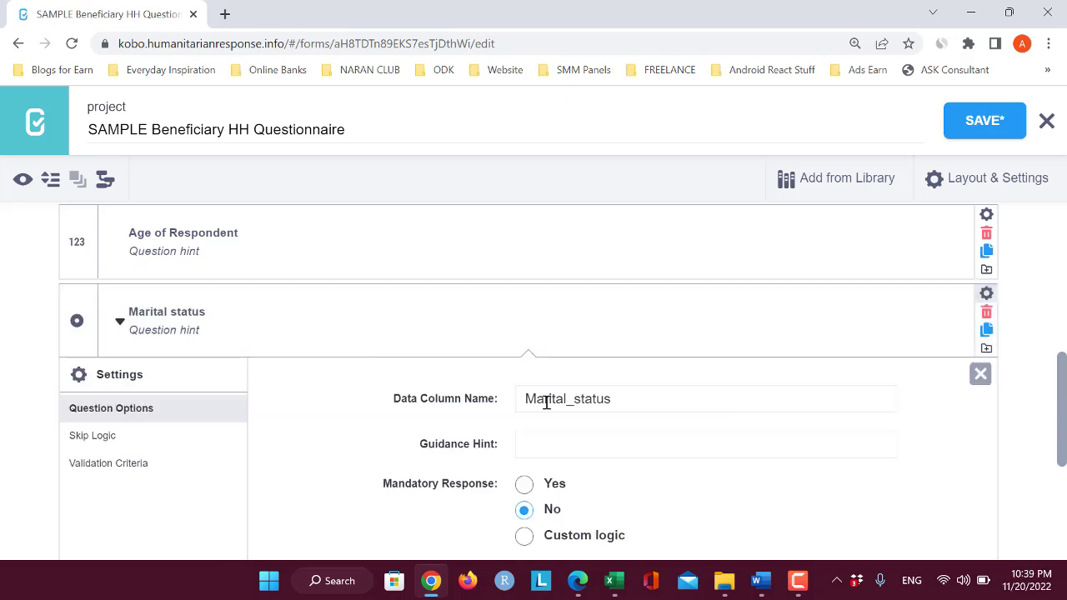
scroll(500, 404, "down", 2)
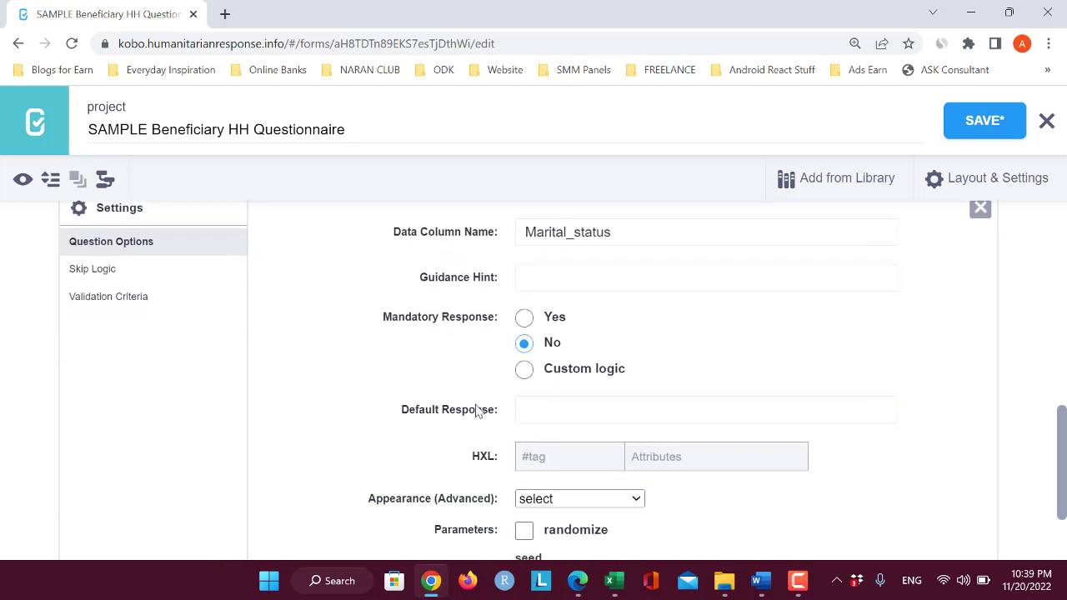
left_click(91, 268)
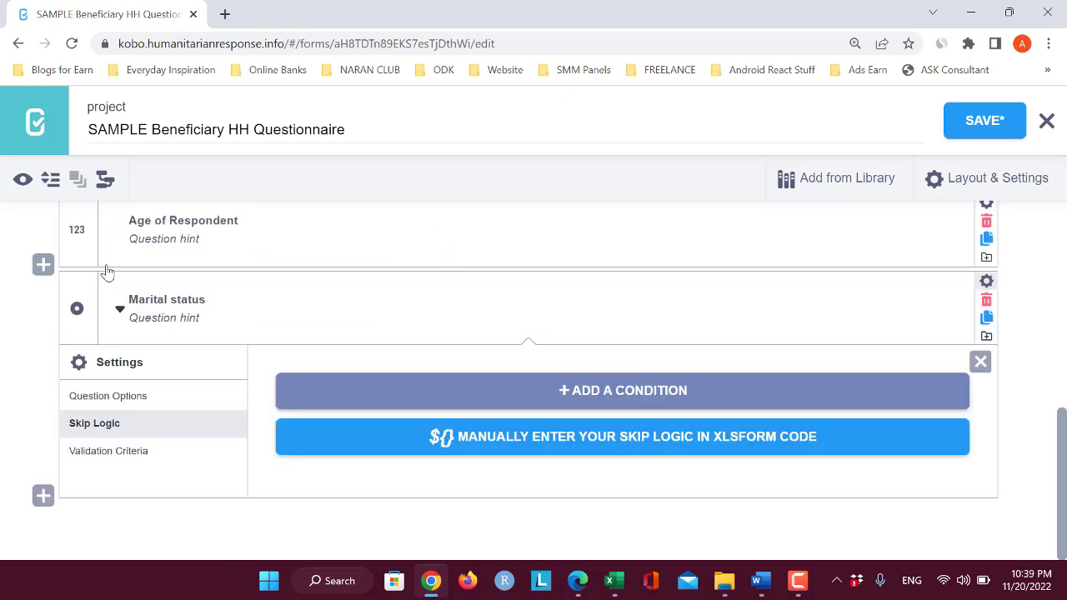
left_click(585, 399)
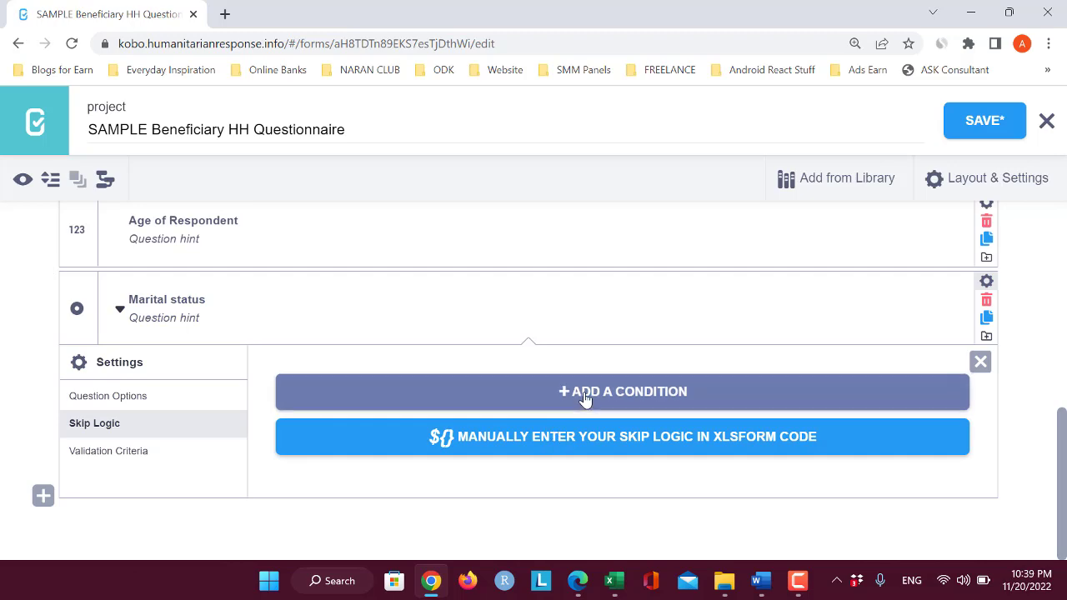
left_click(586, 398)
scroll(647, 414, "down", 1)
key("alt+Tab")
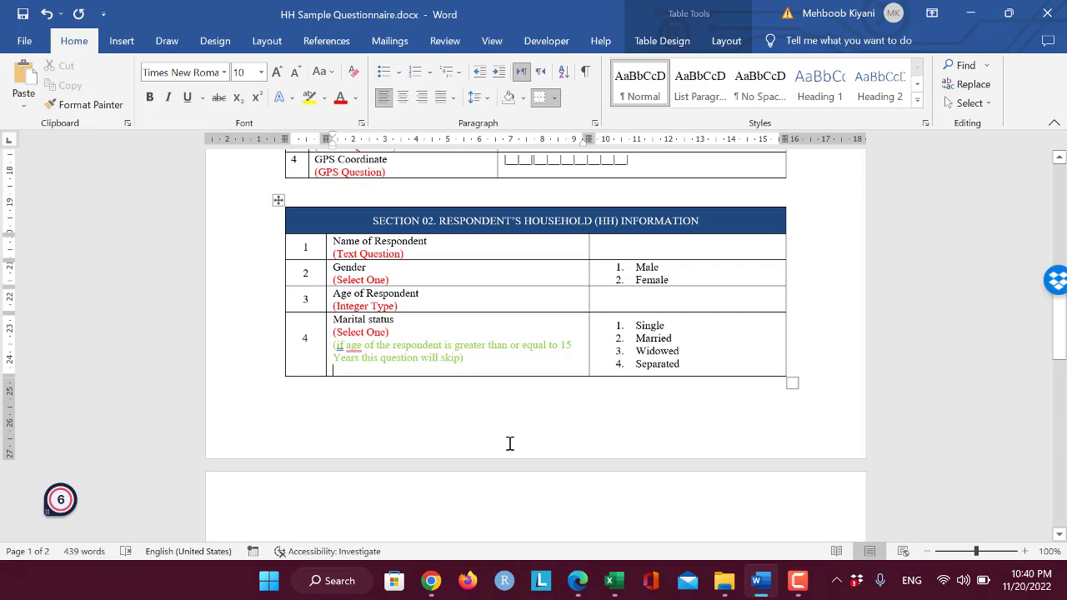
key("alt+Tab")
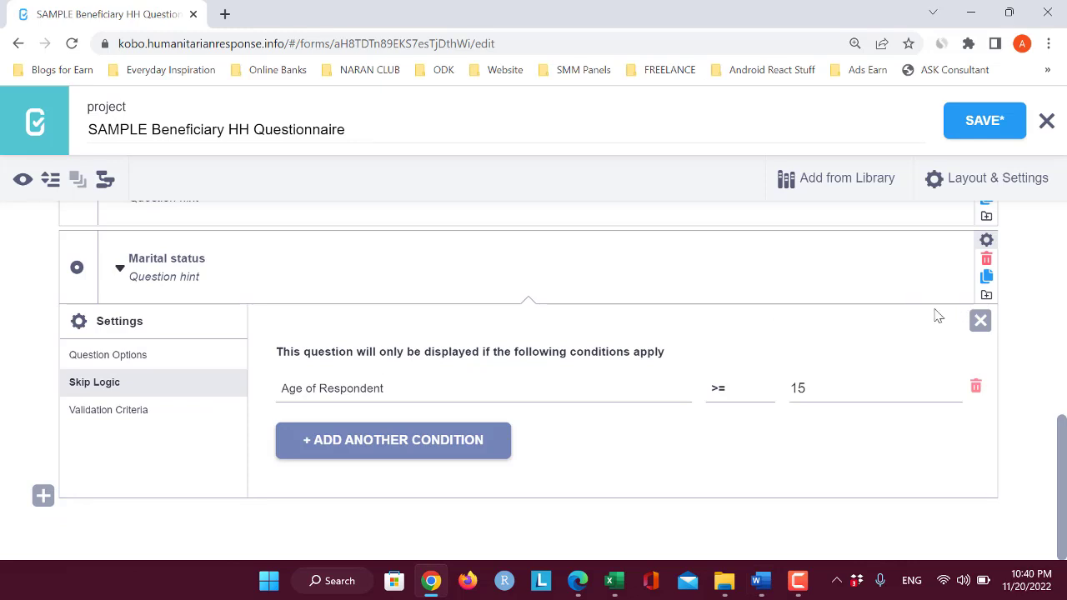
left_click(979, 322)
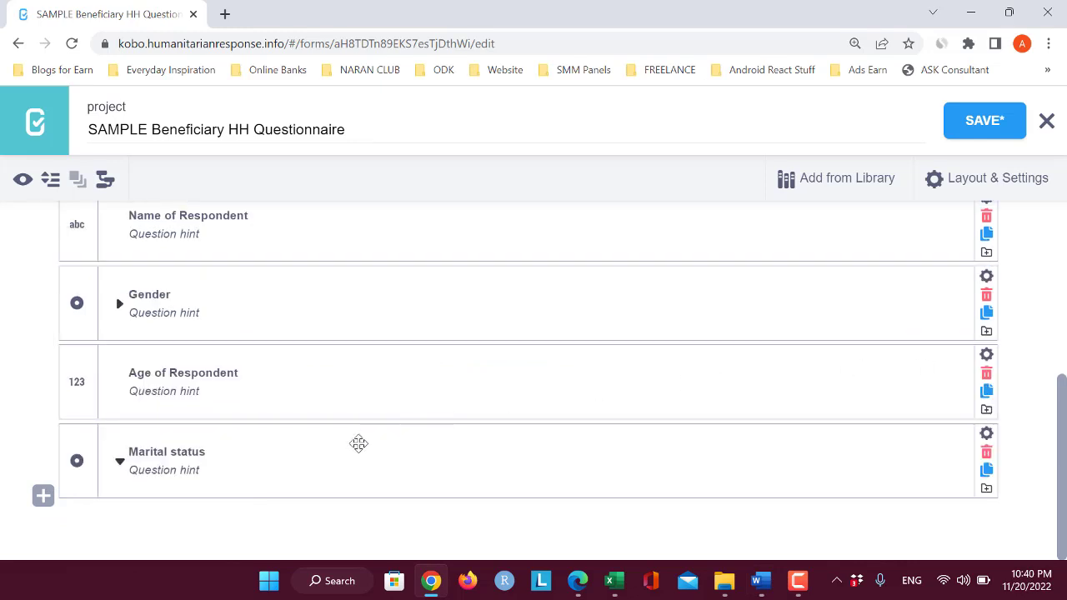
Step: Group the Name of Respondent, Gender, Age of Respondent and Marital status questions together
scroll(293, 411, "up", 2)
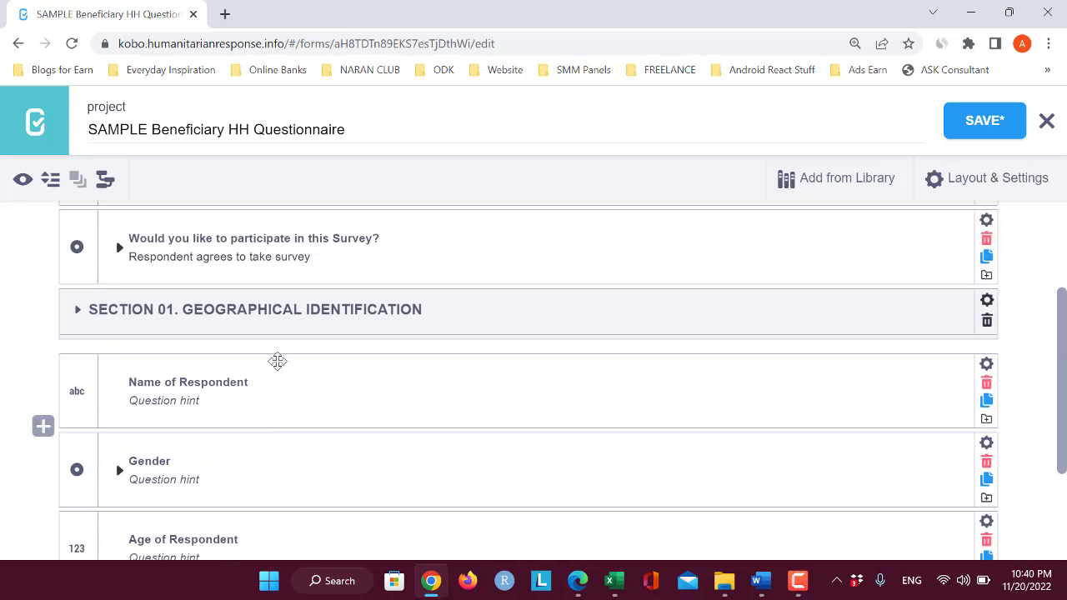
scroll(400, 392, "down", 2)
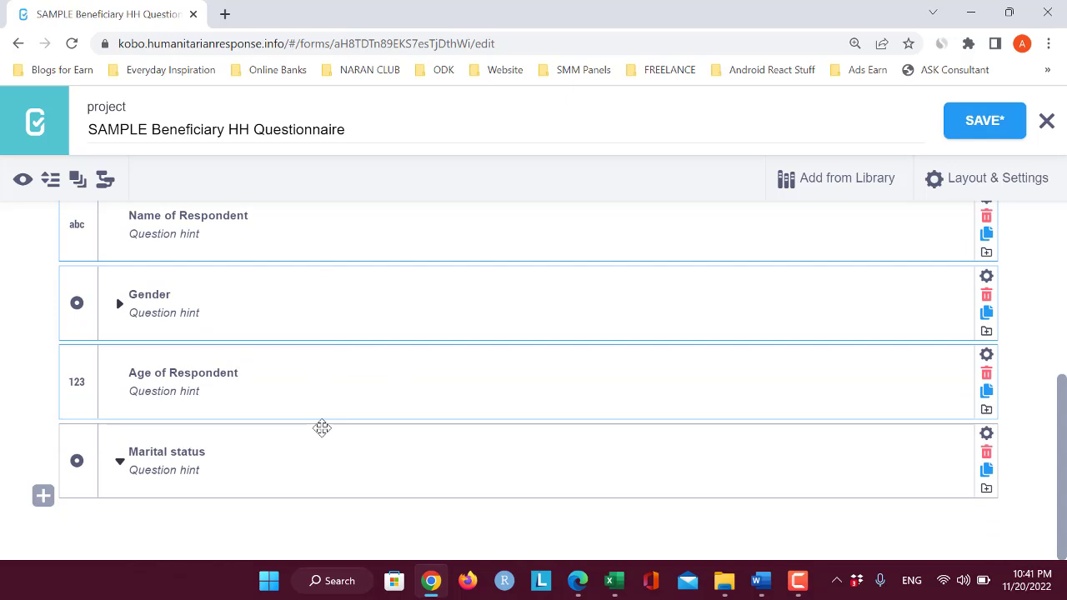
scroll(166, 322, "up", 1)
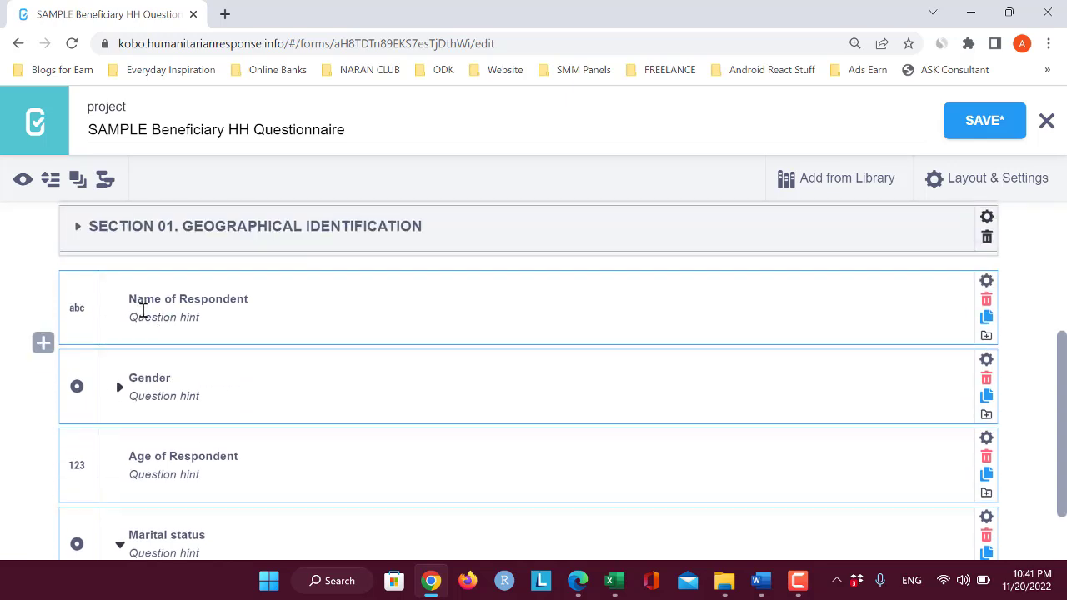
left_click(80, 185)
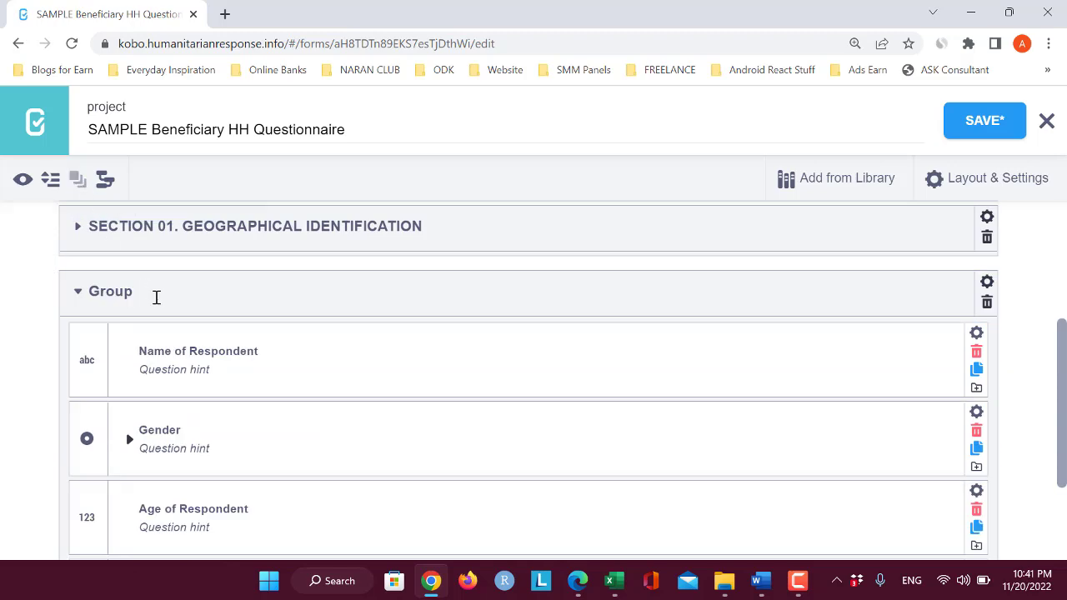
Step: Copy the Section 02 heading from Word, rename the new group "SECTION 02. RESPONDENT'S HOUSEHOLD (HH) INFORMATION" in KoboToolbox, and collapse it
key("alt+Tab")
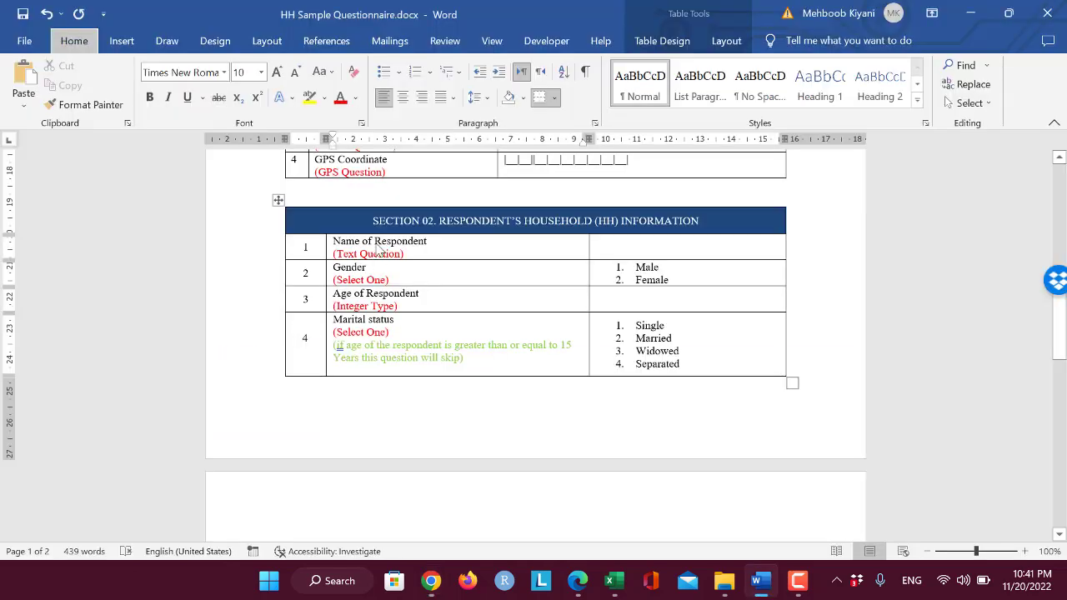
left_click_drag(366, 218, 704, 222)
key("ctrl+c")
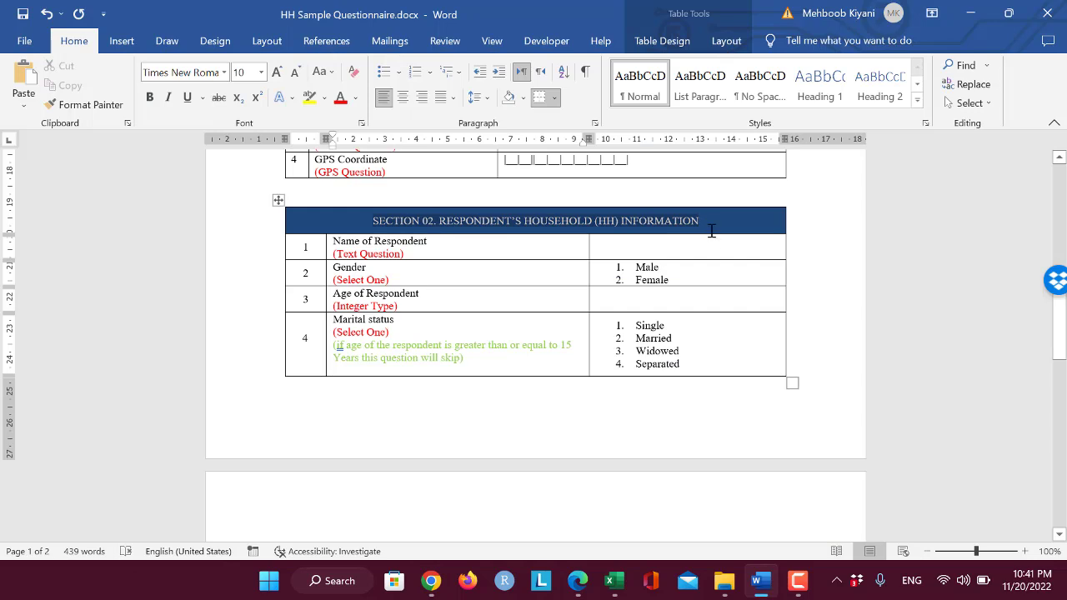
key("alt+Tab")
left_click(186, 292)
left_click_drag(139, 291, 80, 294)
key("ctrl+v")
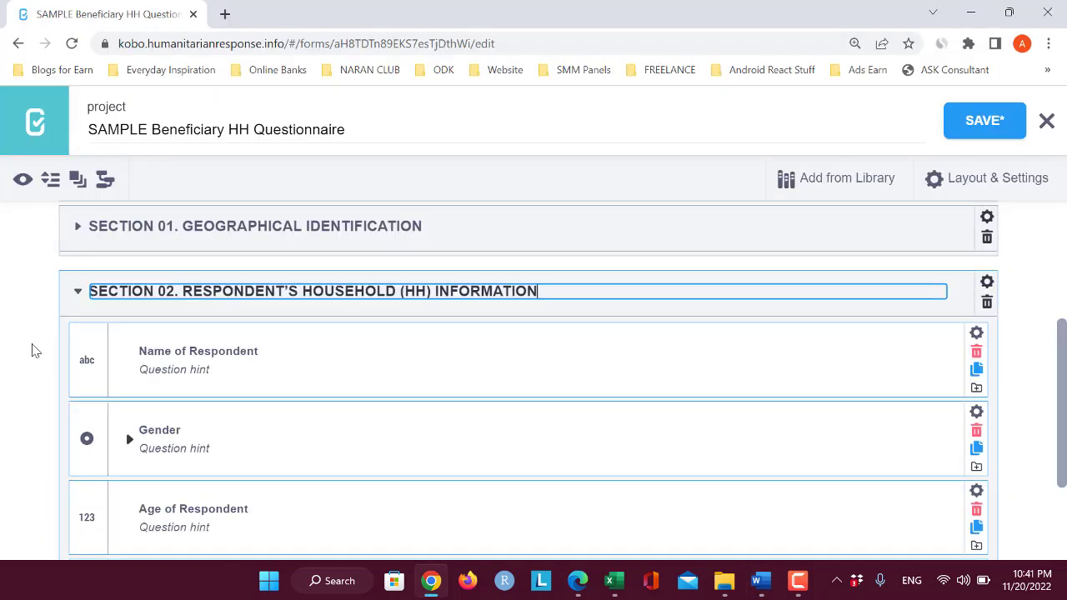
left_click(78, 291)
left_click(161, 523)
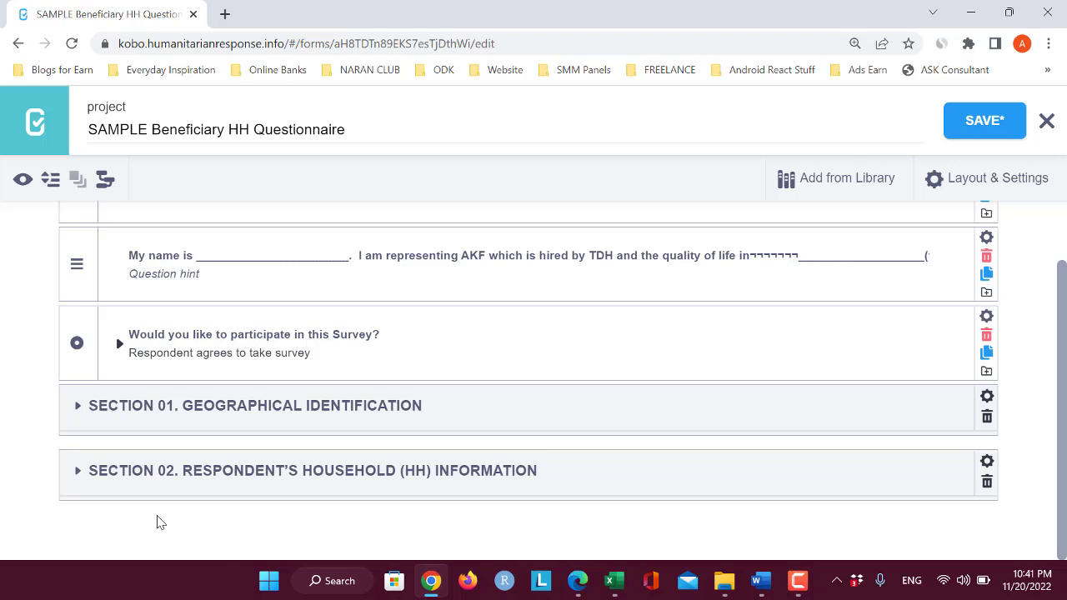
Step: In the Word questionnaire, review Section 03 and copy its first question, "What is the total number of people currently living with you in your household?"
key("alt+Tab")
scroll(563, 354, "down", 6)
scroll(564, 357, "down", 3)
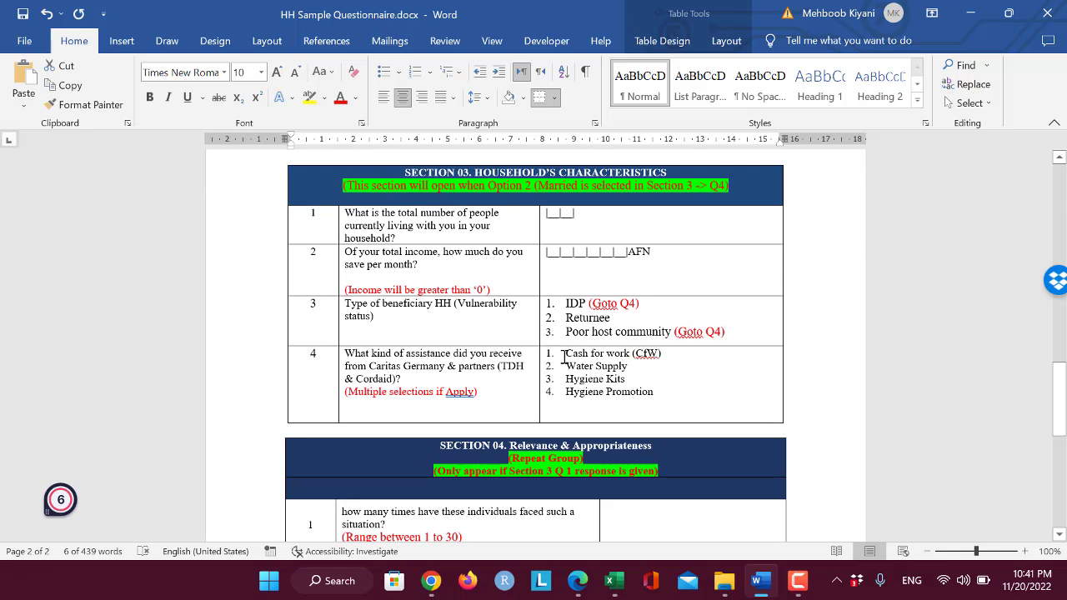
scroll(563, 357, "up", 1)
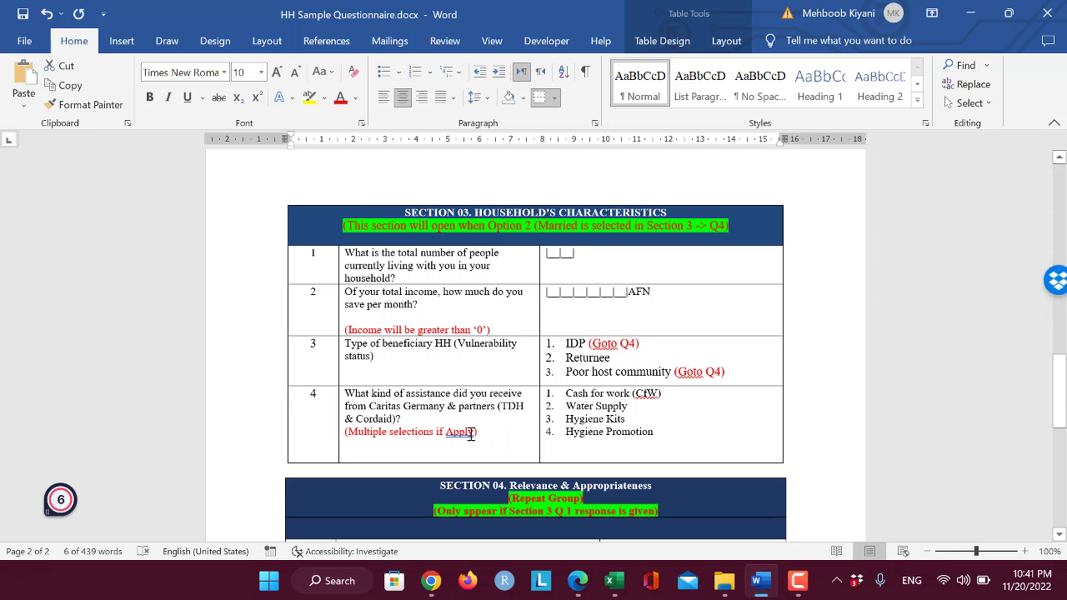
left_click_drag(480, 435, 345, 433)
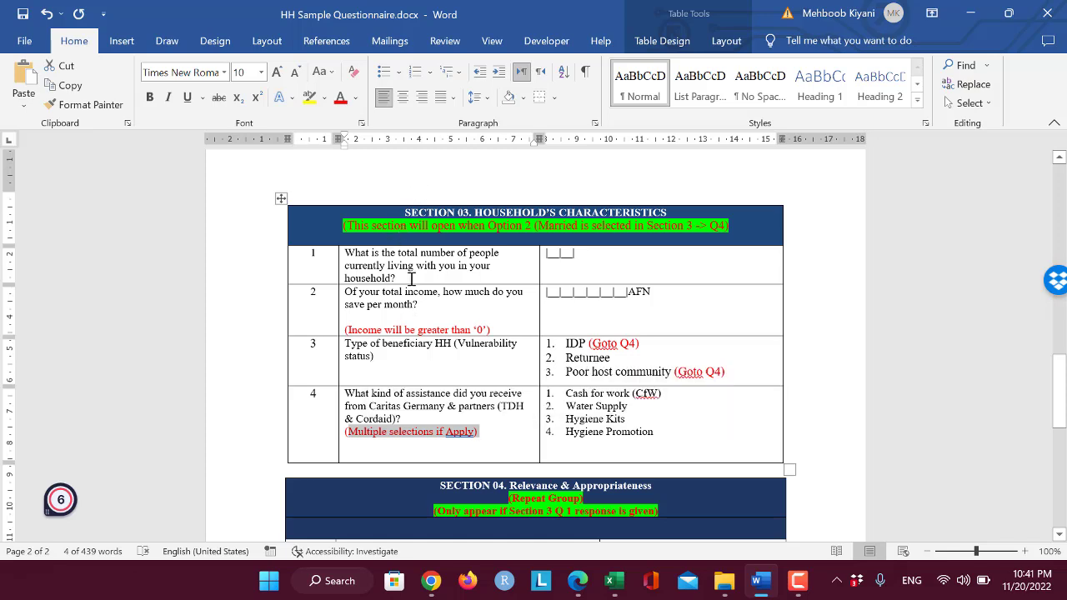
left_click_drag(412, 280, 348, 254)
key("ctrl+c")
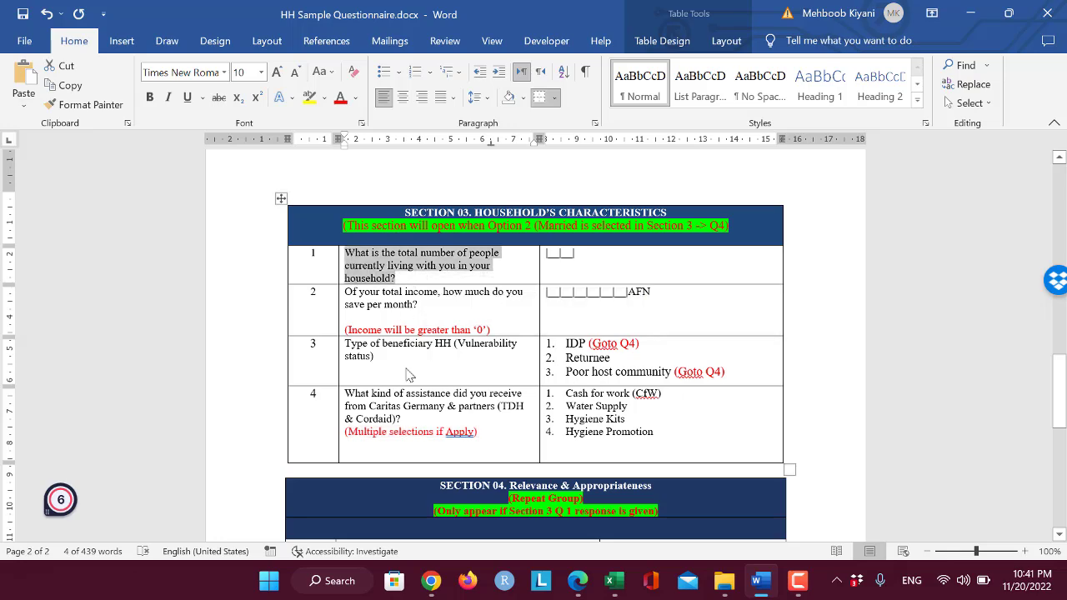
Step: Add a Number question below the Section 02 group in KoboToolbox, using the copied household size question as its label
key("alt+Tab")
scroll(250, 480, "down", 1)
left_click(38, 497)
scroll(224, 476, "down", 2)
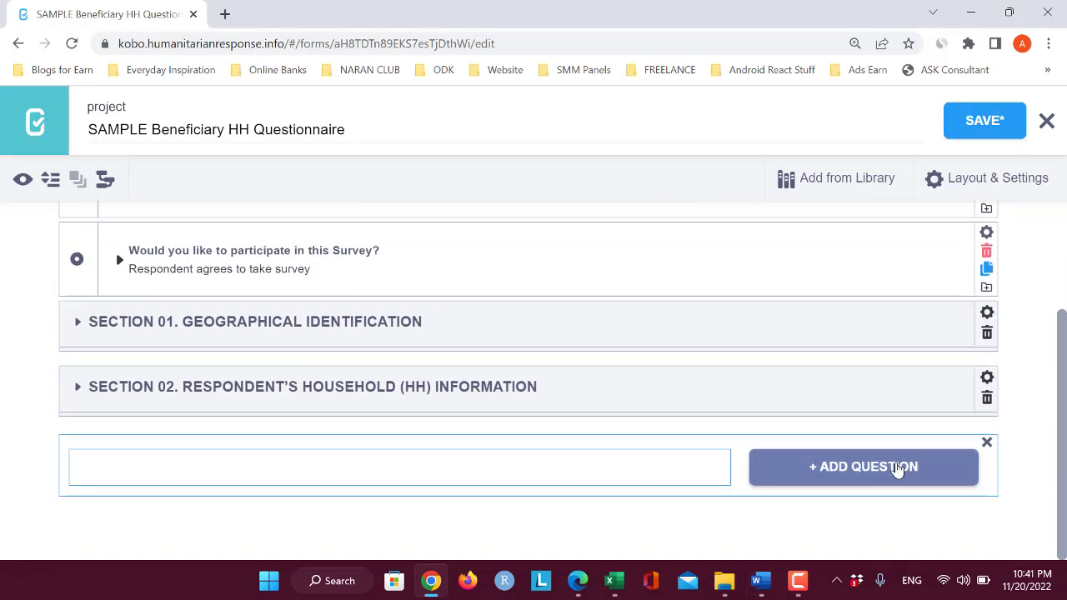
left_click(829, 467)
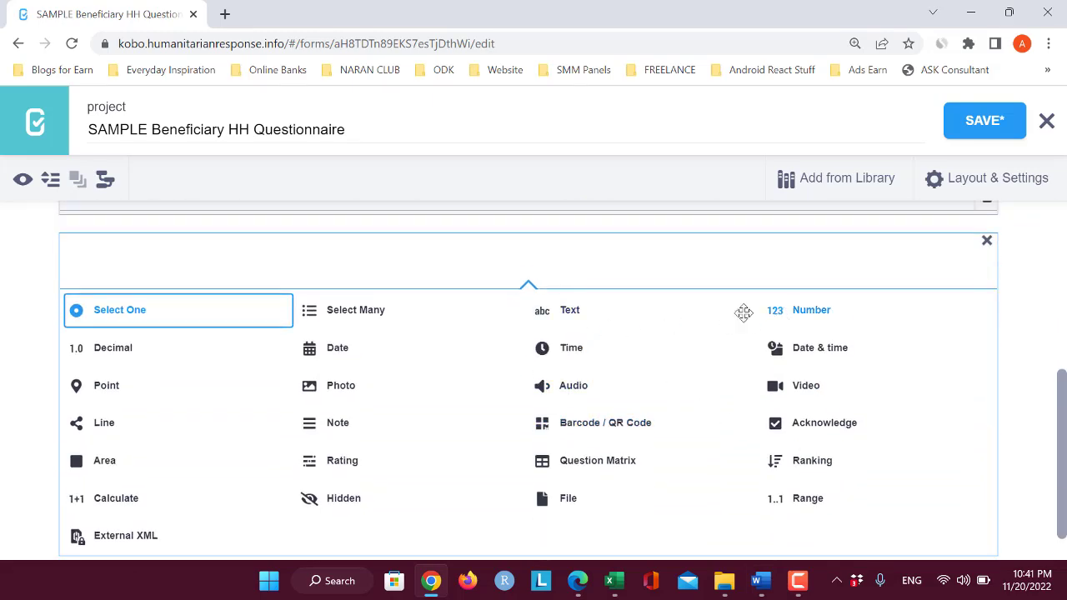
left_click(783, 315)
left_click(171, 452)
key("ctrl+v")
left_click(140, 533)
Step: Copy "Of your total income, how much do you save per month?" from Word and add it as a Number question below the household size question in KoboToolbox
key("alt+Tab")
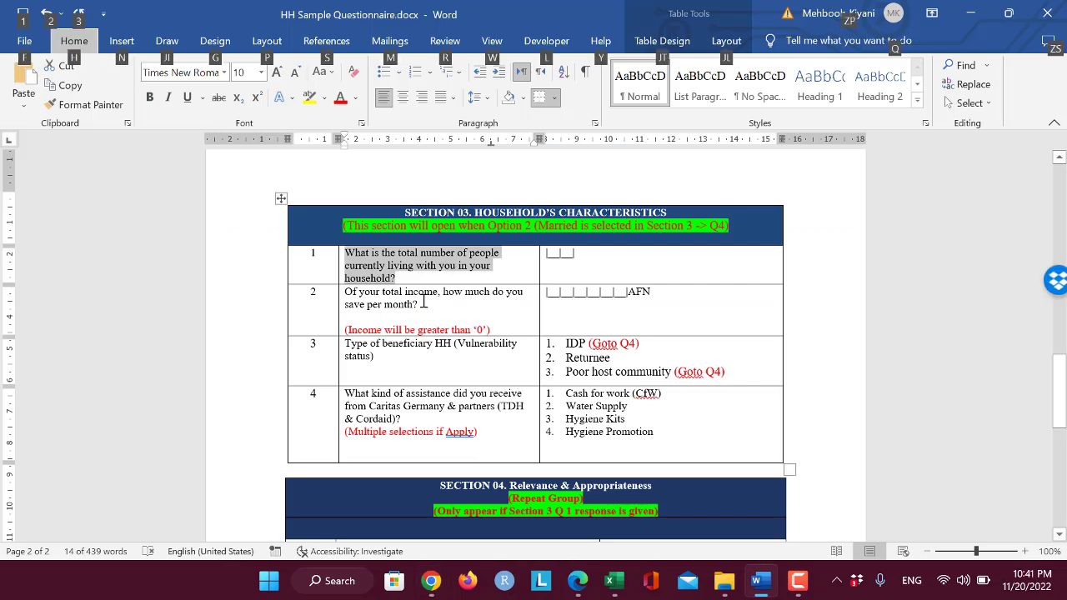
left_click_drag(421, 303, 344, 292)
key("ctrl+c")
key("alt+Tab")
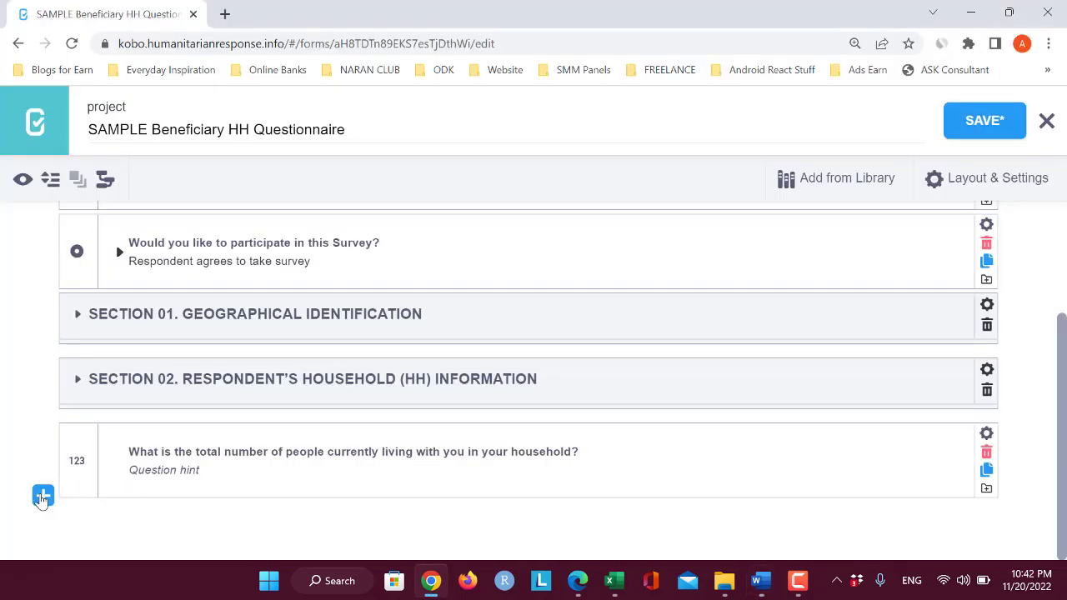
left_click(41, 498)
left_click(760, 492)
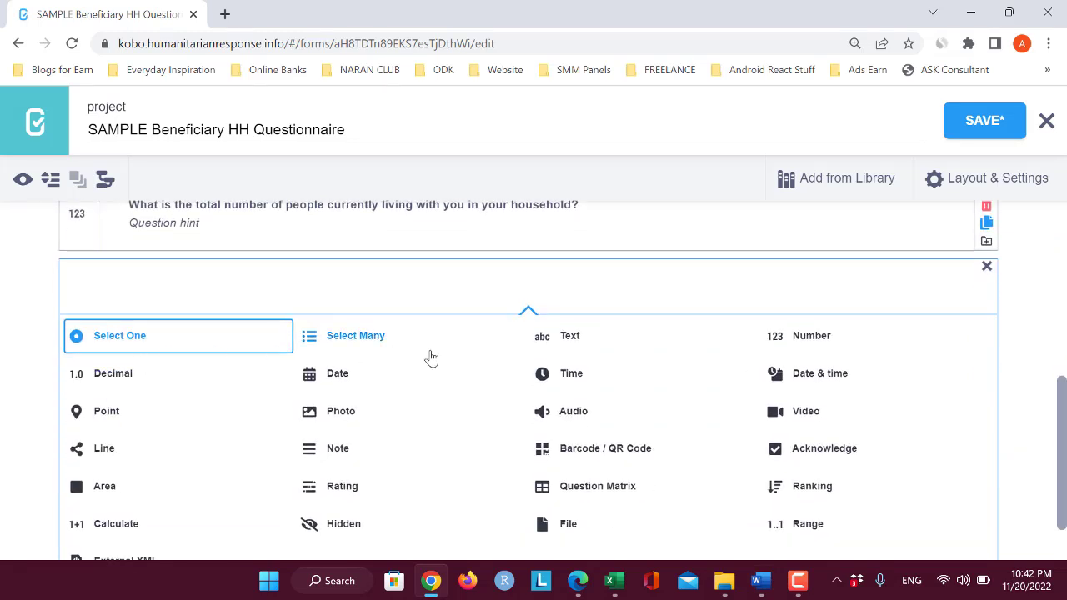
left_click(802, 336)
left_click(228, 450)
key("ctrl+v")
left_click(213, 532)
Step: In the Word questionnaire, copy the text "Type of beneficiary HH" from question 3 of Section 03
key("alt+Tab")
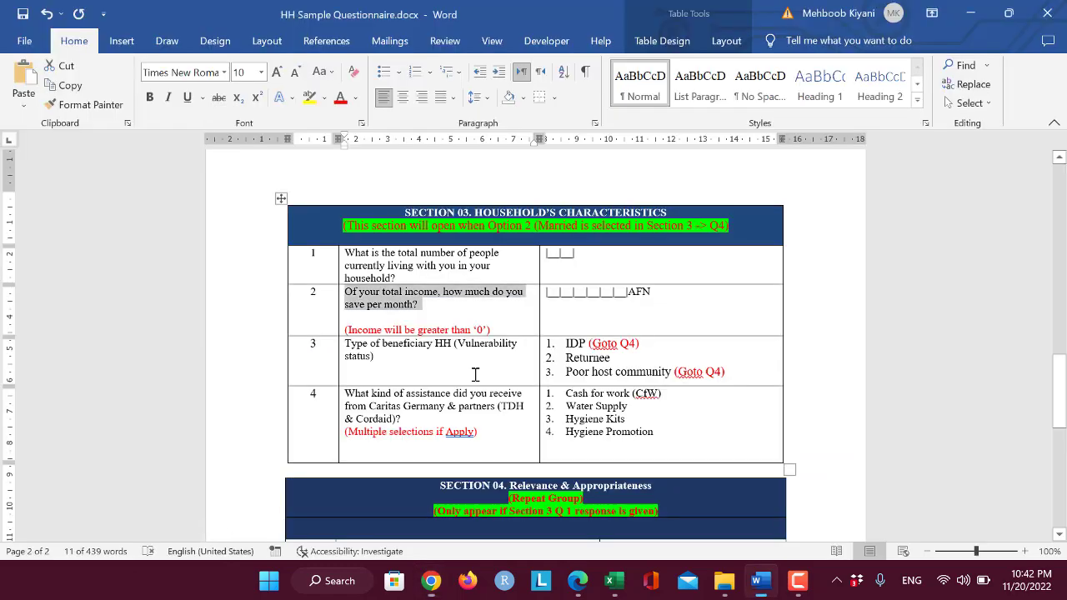
triple_click(410, 358)
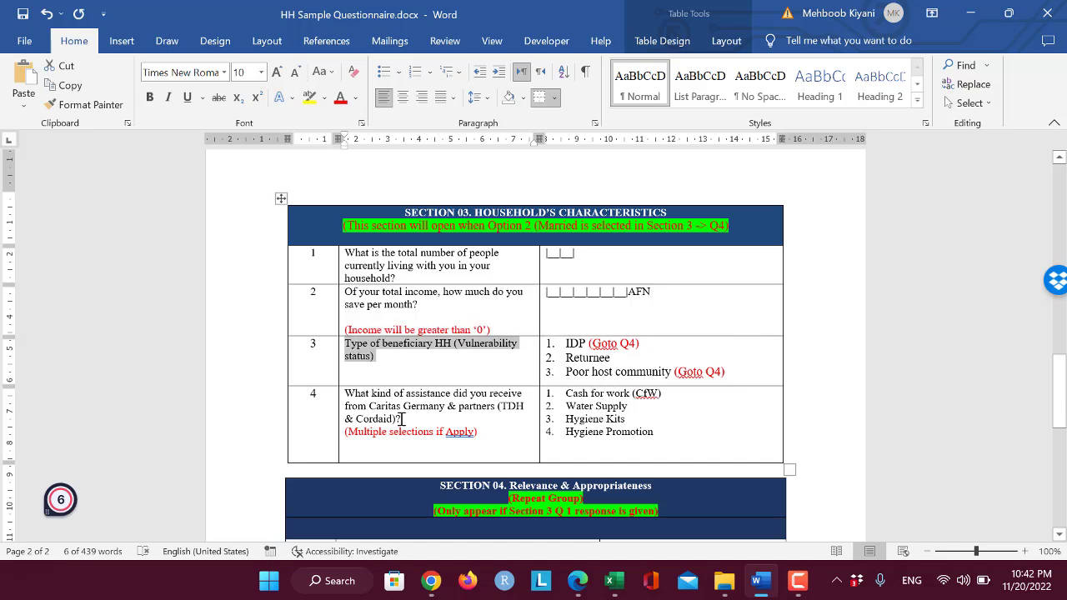
left_click_drag(453, 344, 348, 342)
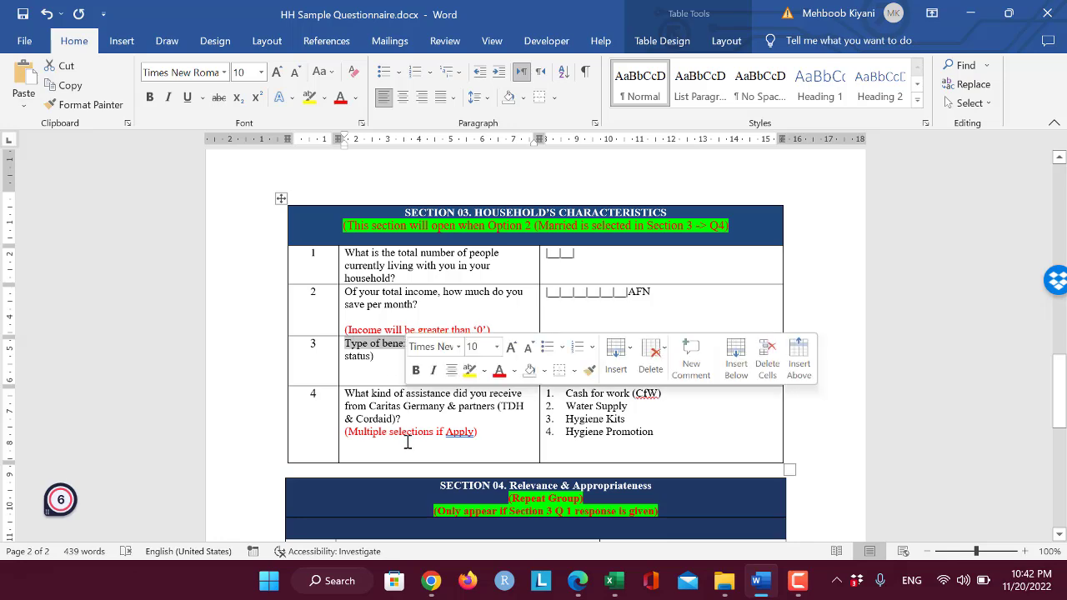
Step: Add a Select One question below the monthly savings question in KoboToolbox, using the copied "Type of beneficiary HH" as its label
key("alt+Tab")
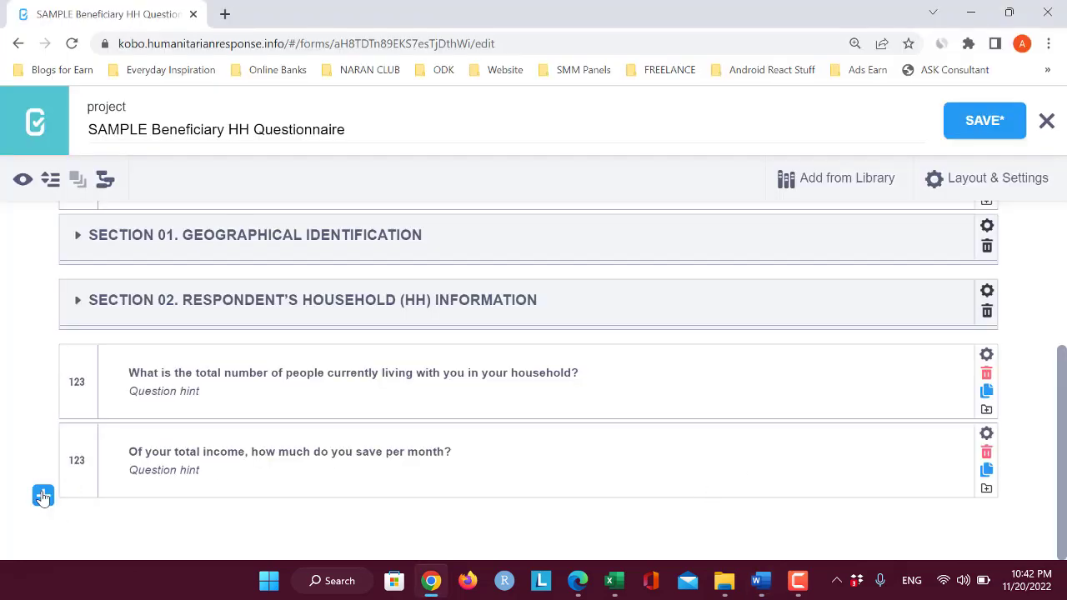
left_click(43, 496)
left_click(838, 499)
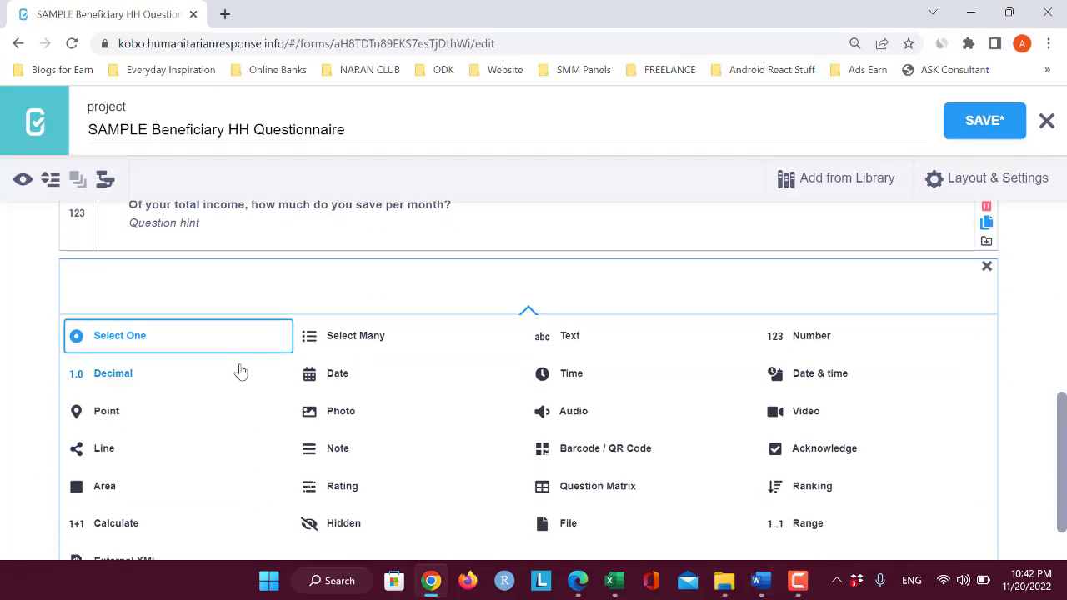
left_click(179, 342)
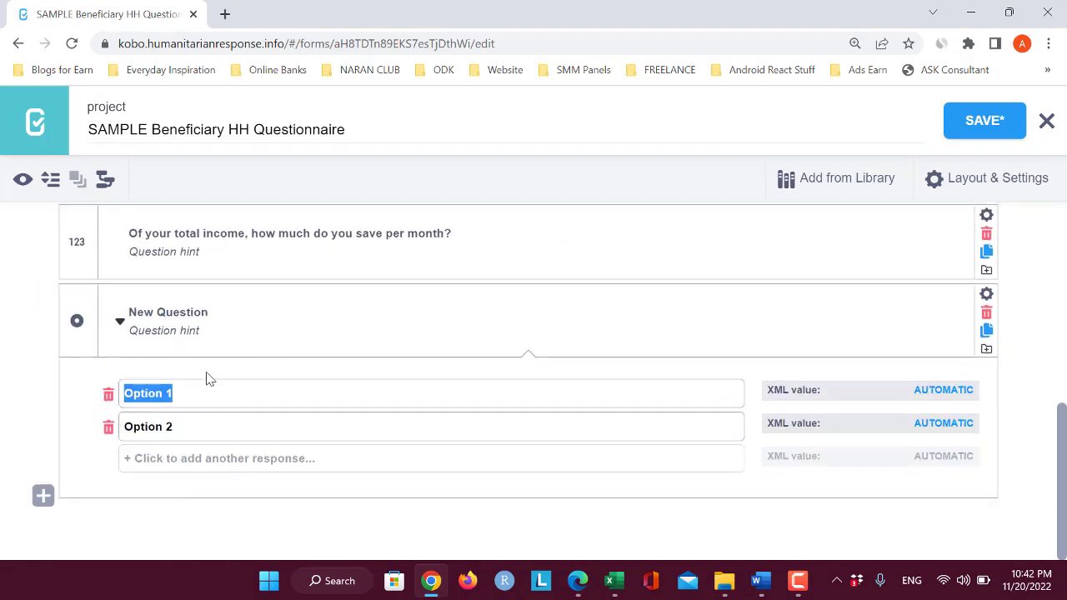
left_click(216, 313)
key("ctrl+v")
key("Return")
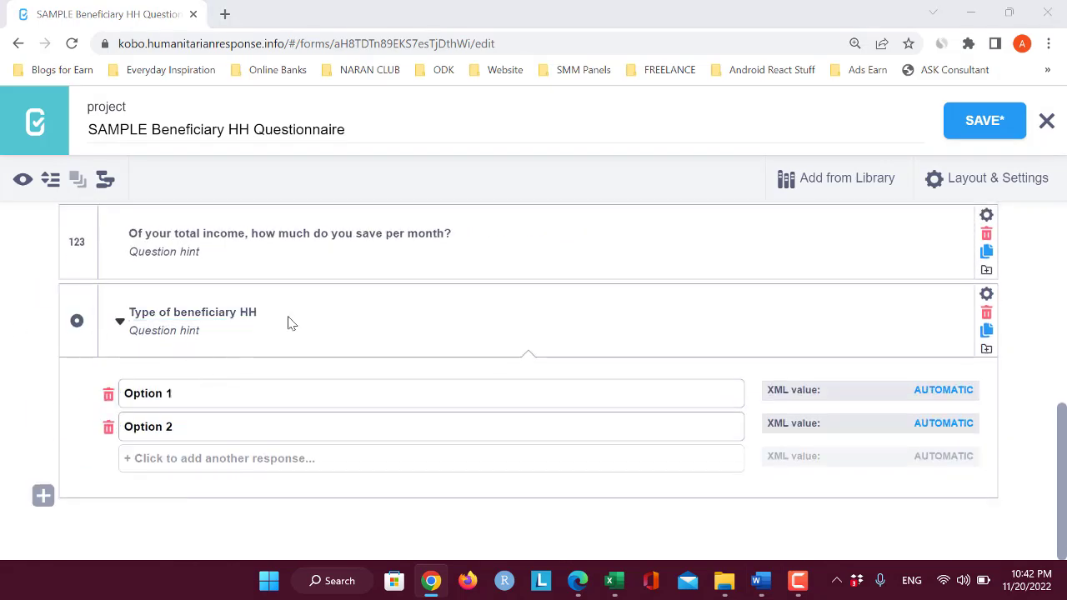
Step: Copy "Vulnerability status" from Word and set it as the hint of the beneficiary type question in KoboToolbox
key("alt+Tab")
left_click_drag(458, 344, 373, 358)
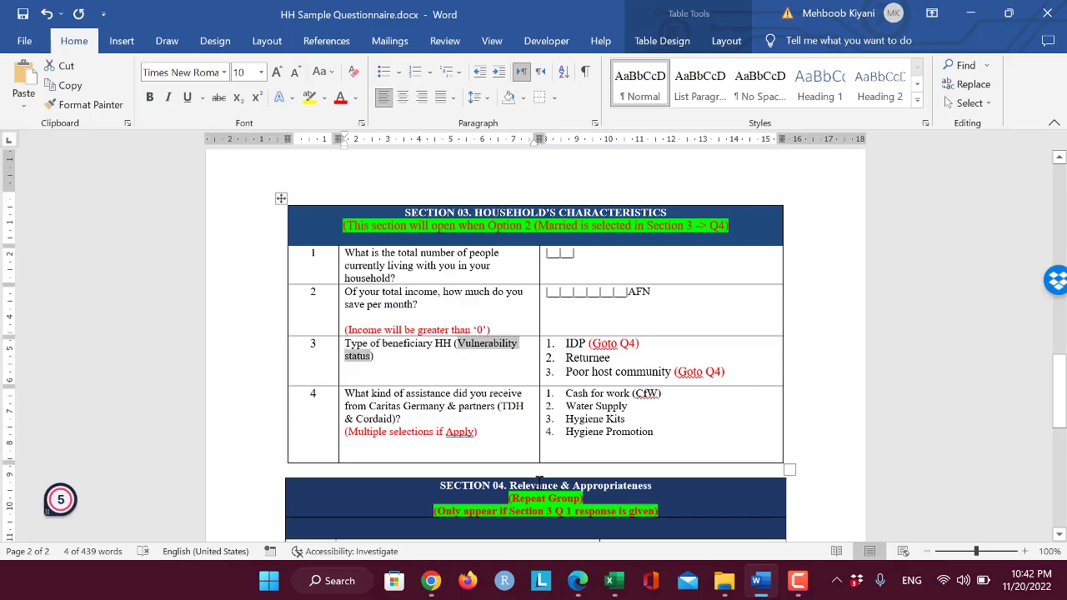
key("alt+Tab")
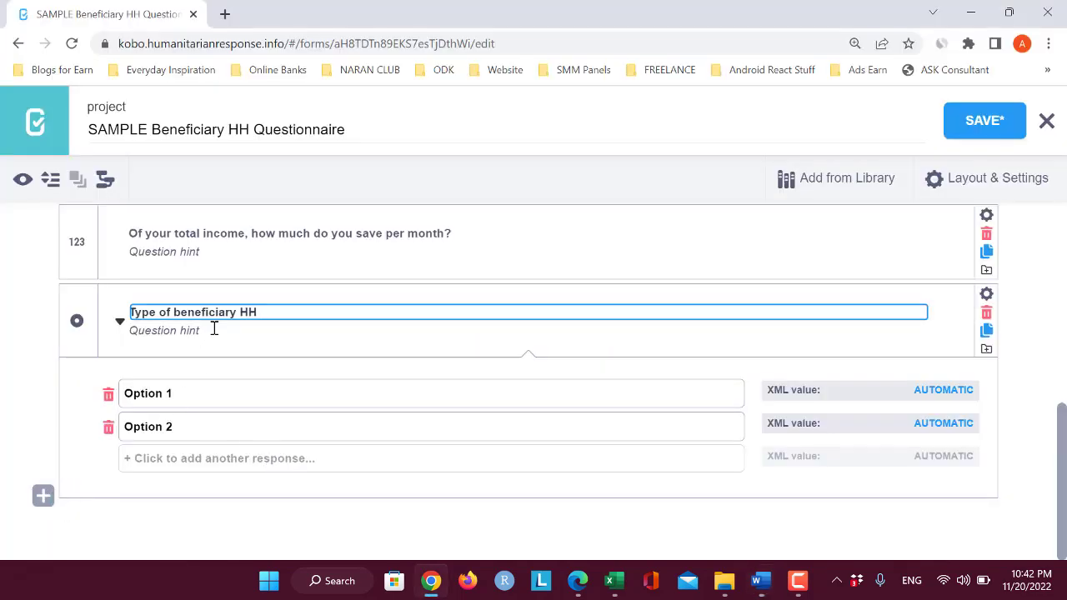
left_click(215, 330)
key("ctrl+v")
left_click(86, 387)
Step: Set the first two options of the beneficiary type question to "IDP" and "Returnee" from Word, without the list number
key("alt+Tab")
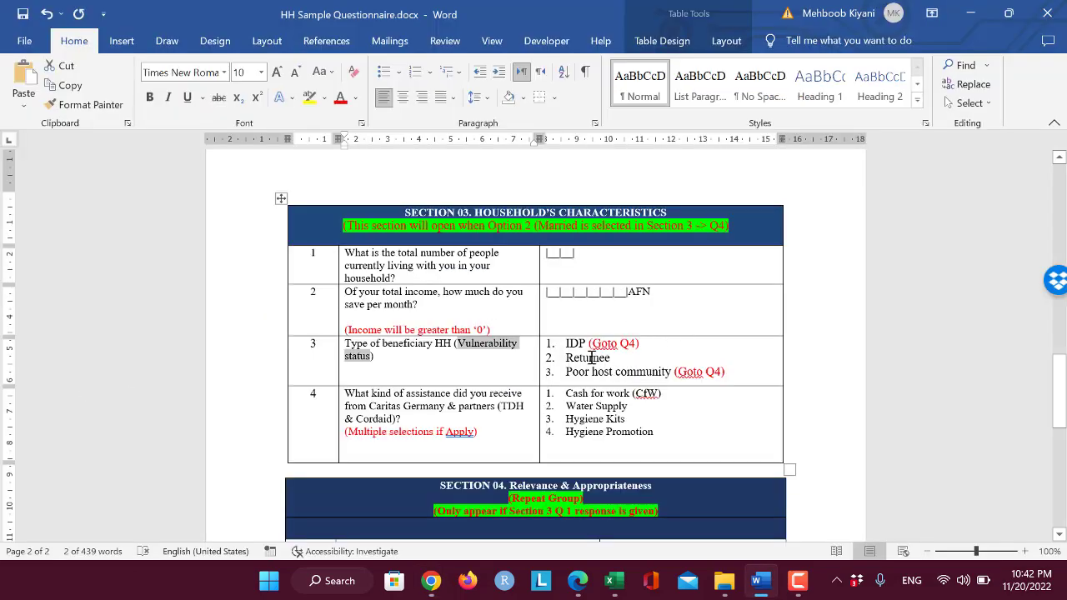
double_click(577, 344)
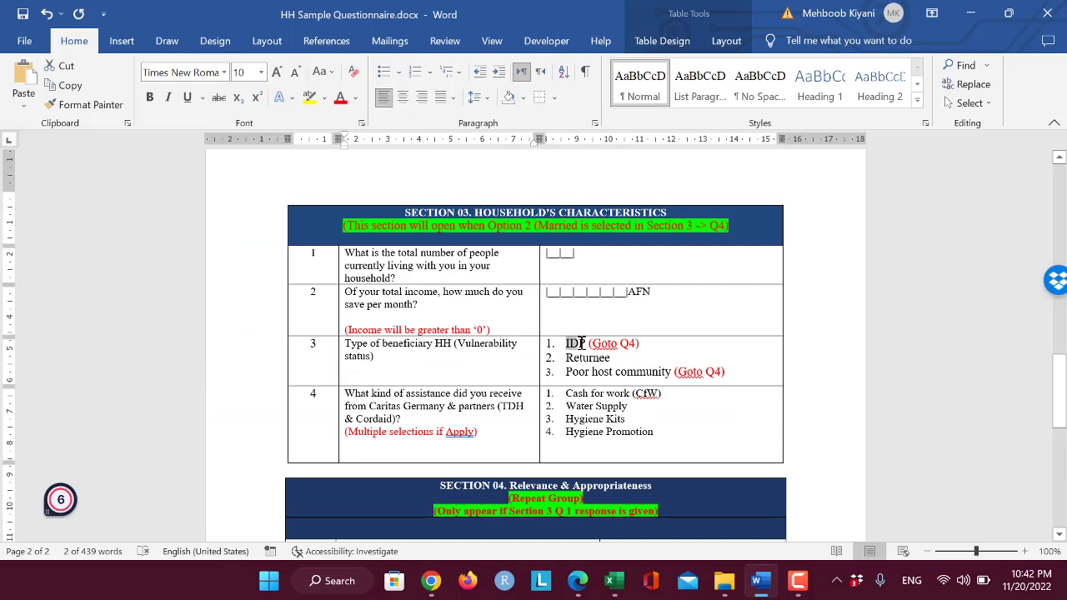
left_click(569, 358)
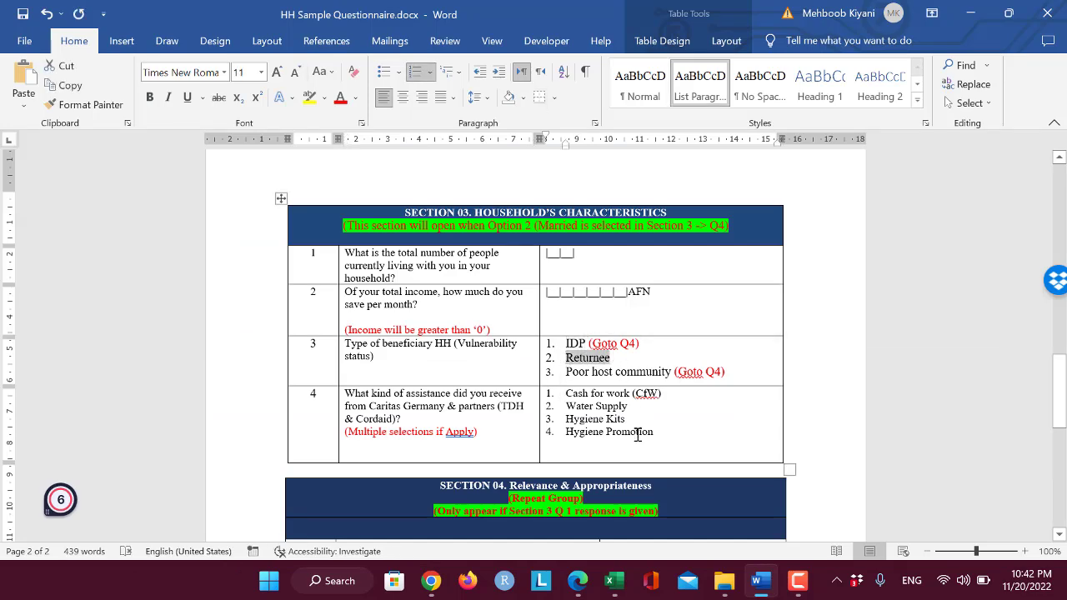
key("alt+Tab")
left_click(241, 395)
type("IDP")
key("Tab")
key("Tab")
key("ctrl+v")
key("BackSpace")
key("BackSpace")
key("BackSpace")
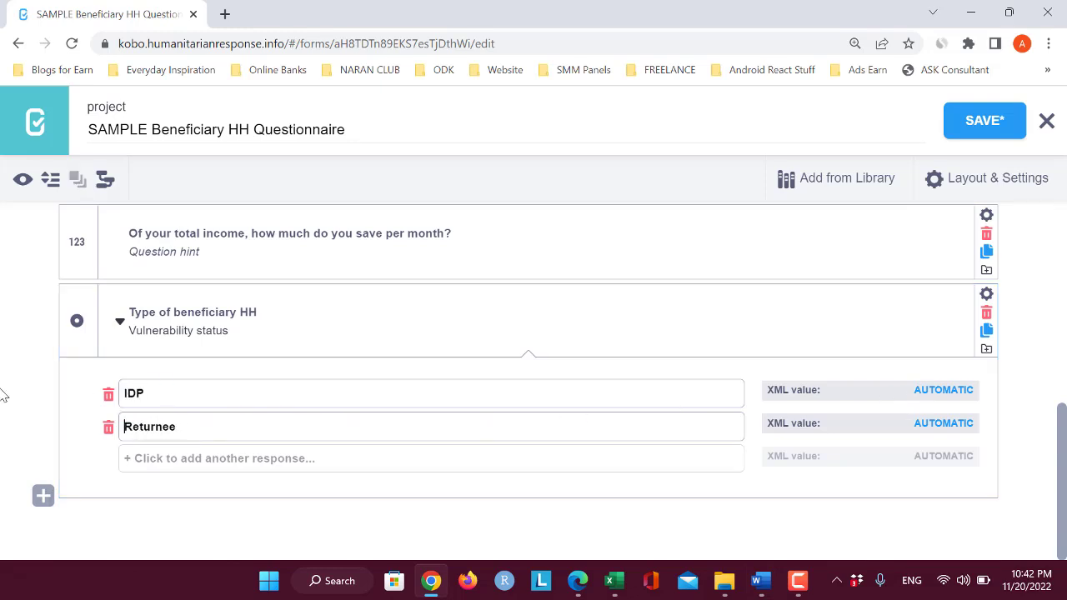
Step: Copy "Poor host community" from Word and add it as the beneficiary type question's third option, without the list number
key("alt+Tab")
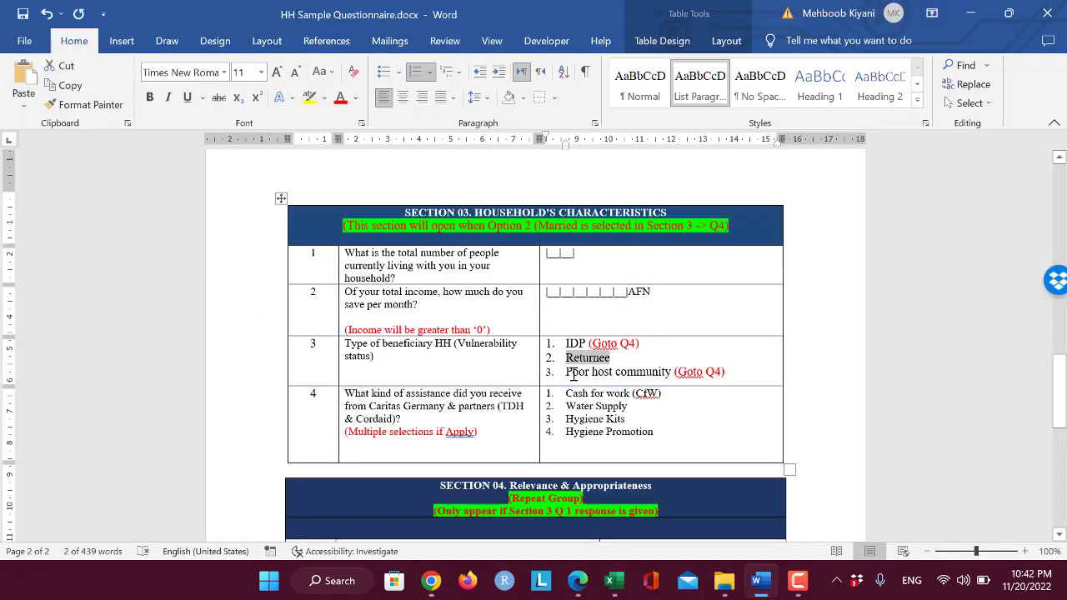
left_click_drag(671, 372, 566, 372)
key("alt+Tab")
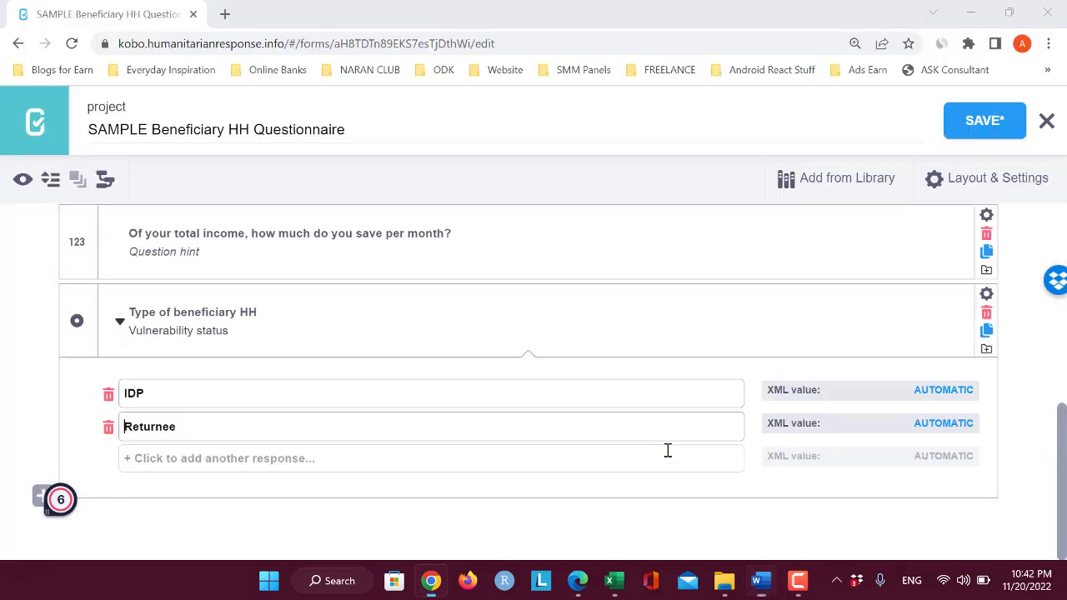
left_click(133, 458)
left_click(205, 458)
key("ctrl+a")
type("3.\tPoor host community")
left_click(166, 460)
key("BackSpace")
key("BackSpace")
key("BackSpace")
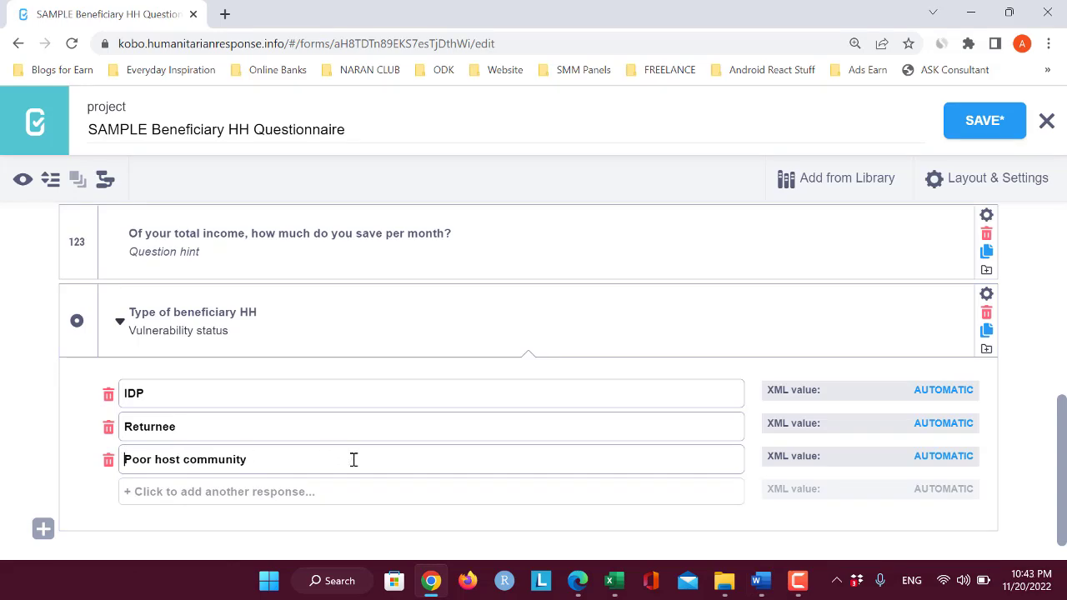
Step: Start a new question below the beneficiary type question and copy "What kind of assistance did you receive from Caritas Germany & partners (TDH & Cordaid)?" from Word
scroll(353, 459, "down", 1)
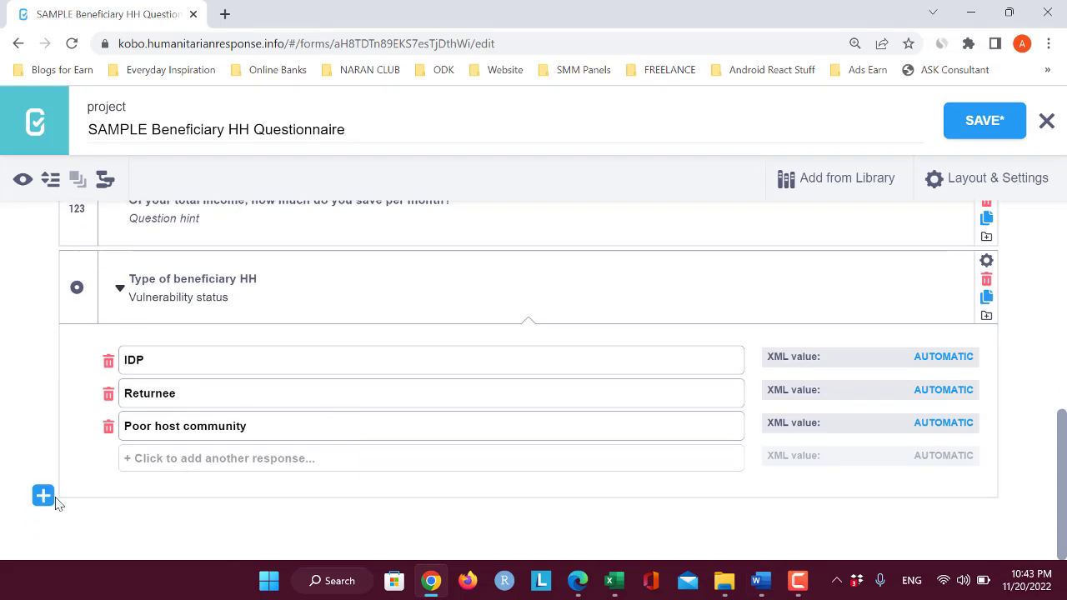
left_click(44, 496)
key("alt+Tab")
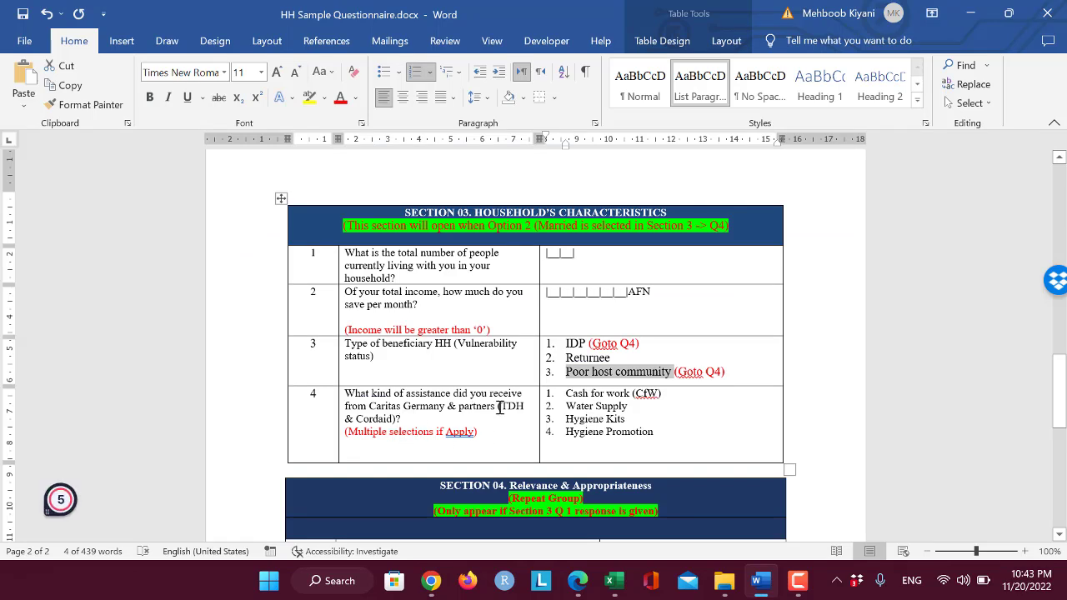
left_click_drag(441, 420, 354, 395)
key("ctrl+c")
left_click(398, 412)
key("alt+Tab")
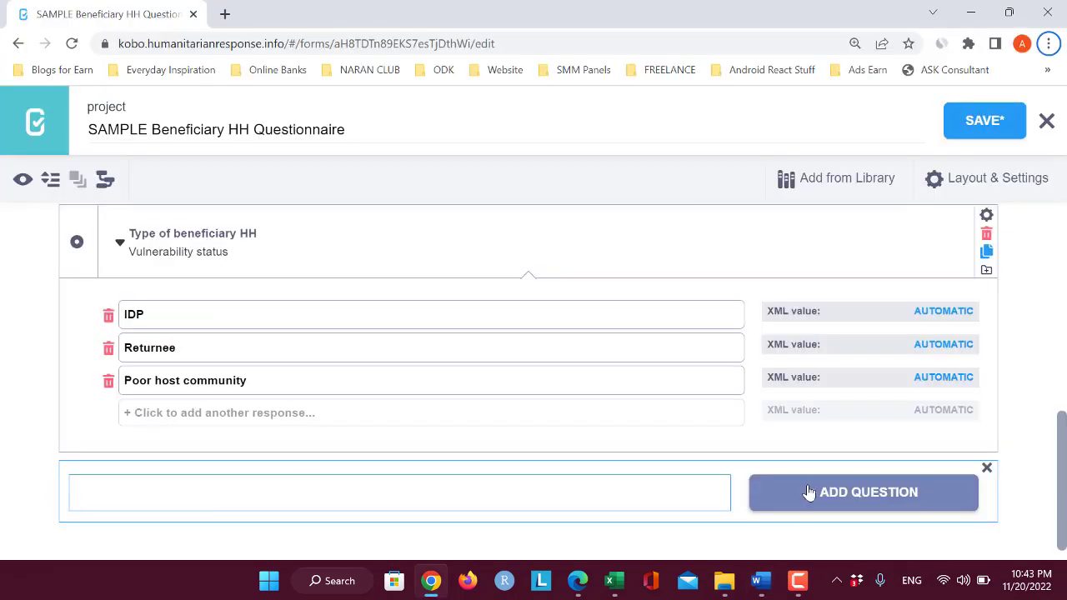
Step: Create the new question in KoboToolbox as a Select Many question, using the copied assistance text as its label
left_click(806, 491)
scroll(493, 403, "down", 3)
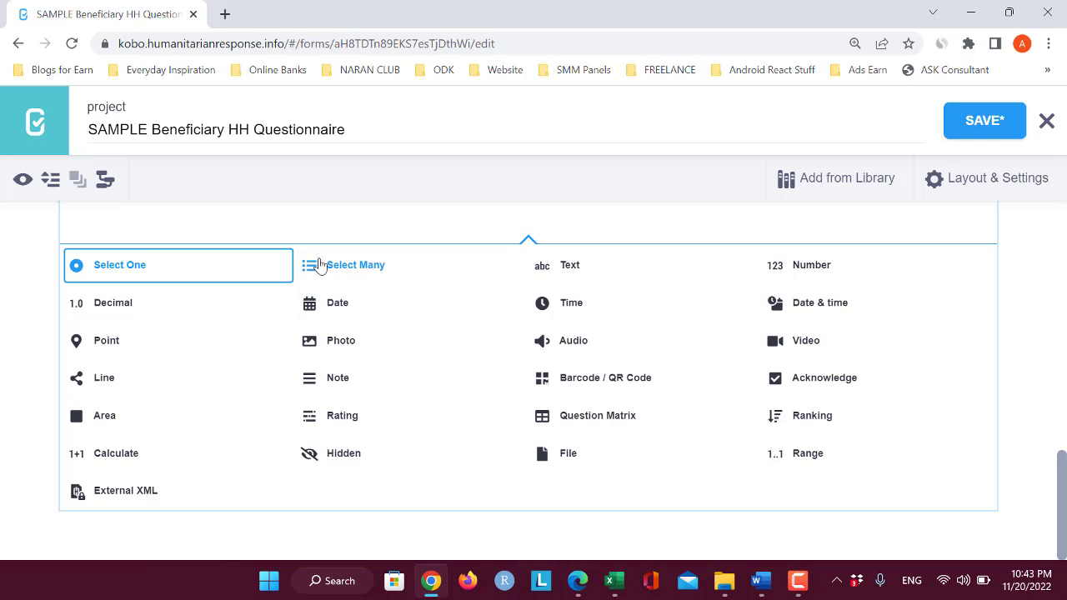
left_click(338, 273)
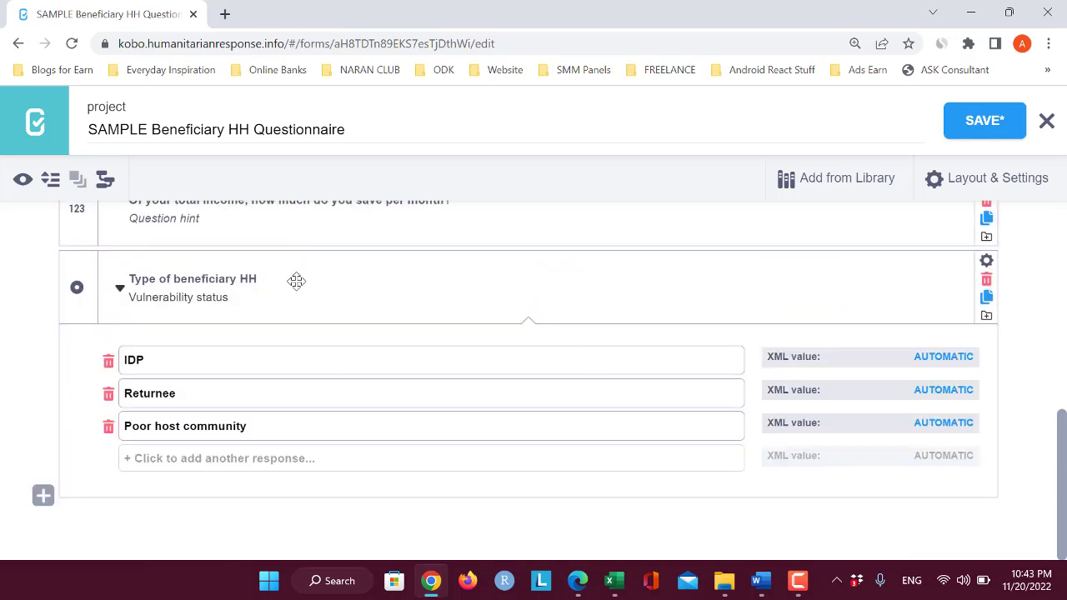
left_click(176, 363)
key("ctrl+a")
key("ctrl+v")
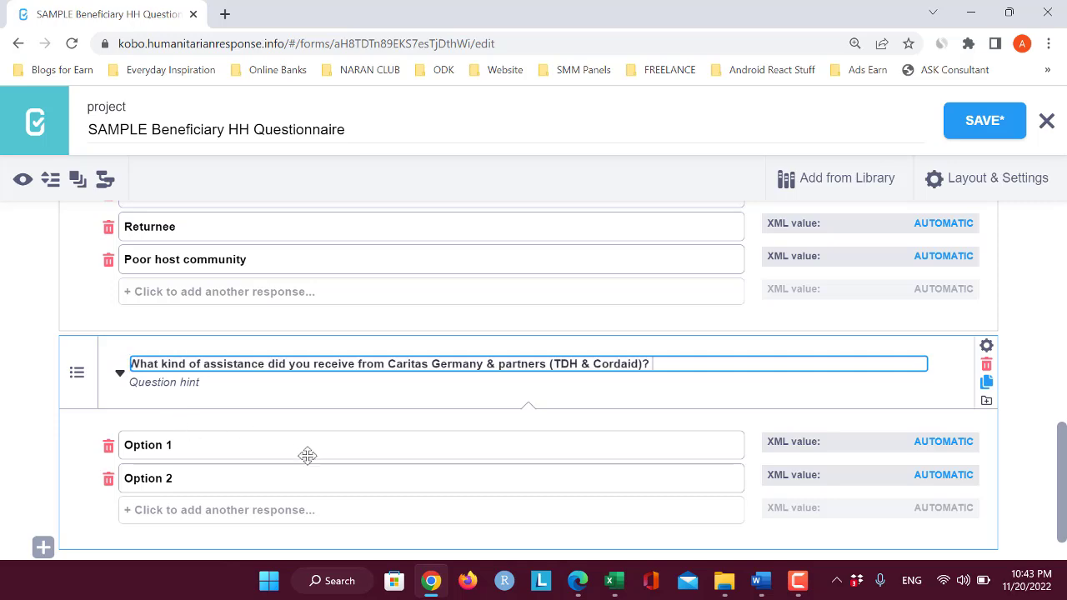
Step: Copy "Cash for work (CfW)" from Word and set it as the assistance question's first option, without the list number
key("alt+Tab")
left_click_drag(567, 394, 665, 396)
key("ctrl+c")
key("alt+Tab")
left_click(165, 445)
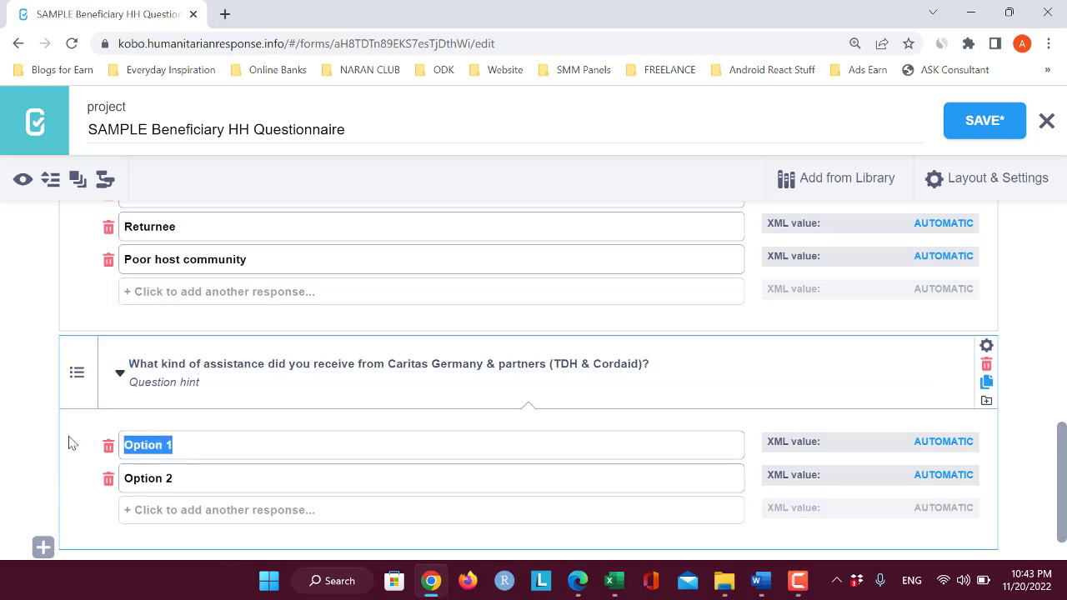
key("ctrl+v")
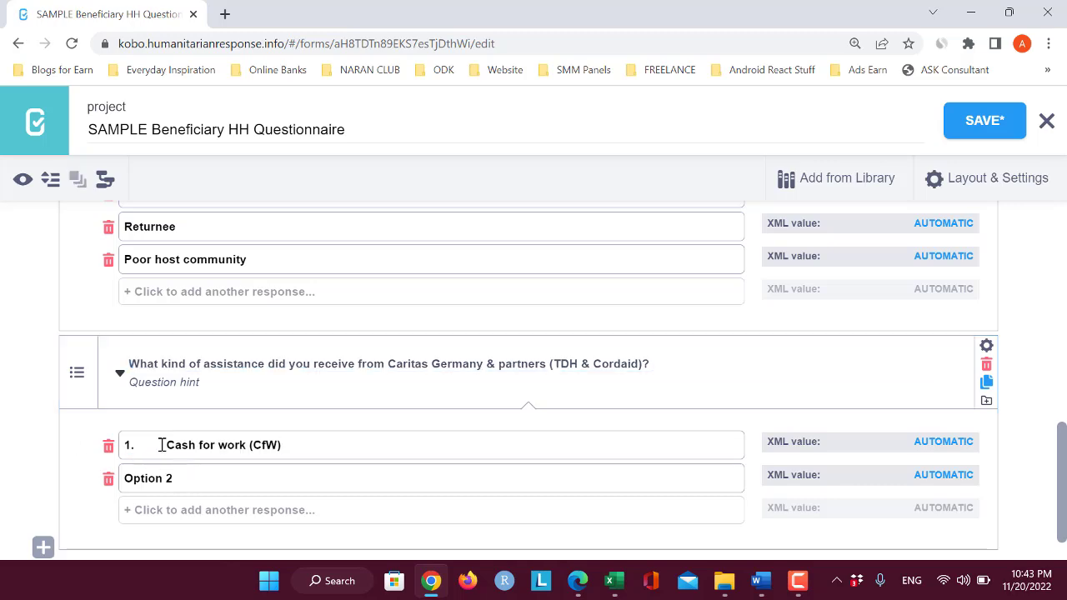
key("BackSpace")
key("BackSpace")
key("BackSpace")
Step: Copy "Water Supply" from Word and set it as the assistance question's second option, without the list number
key("alt+Tab")
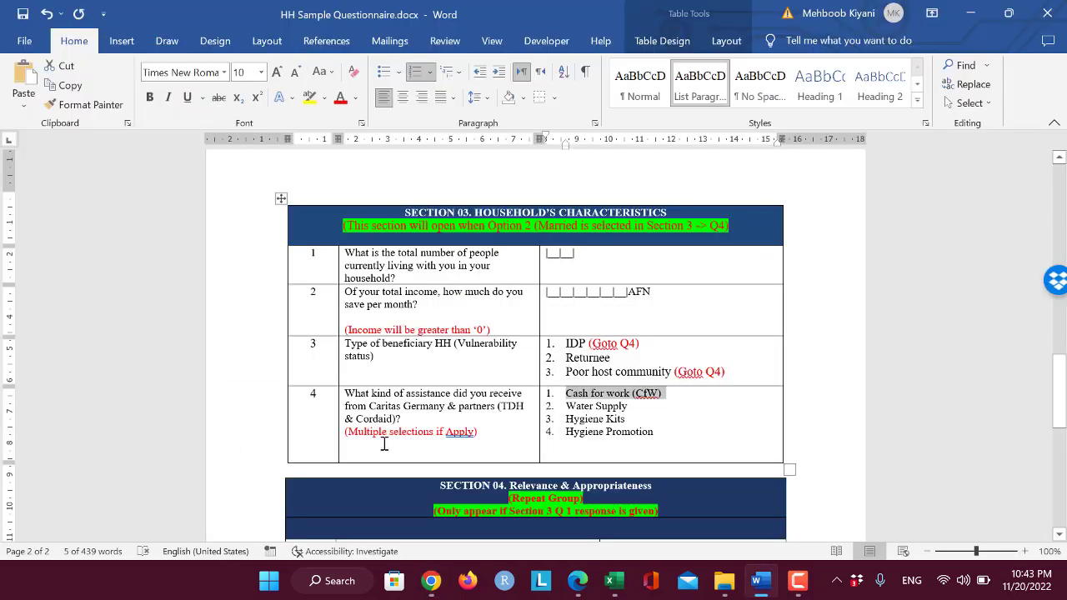
left_click(583, 406)
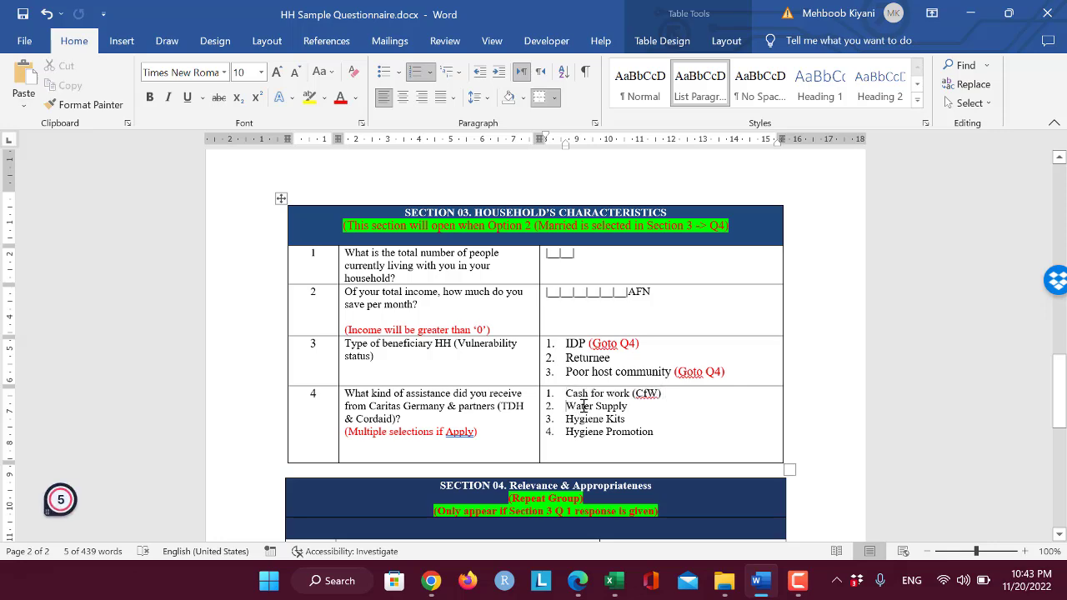
triple_click(615, 407)
key("ctrl+c")
key("alt+Tab")
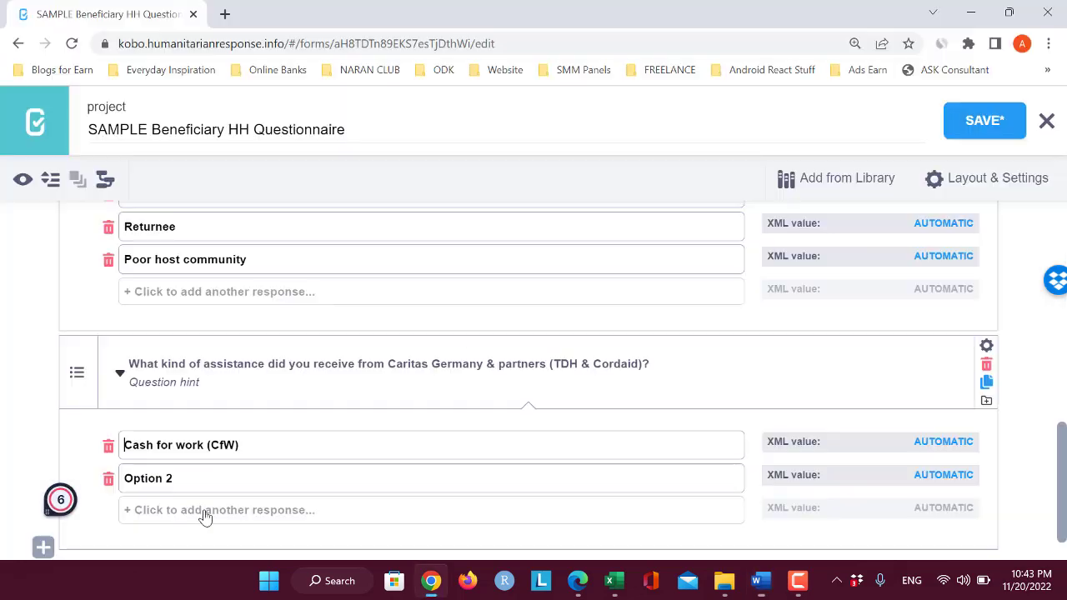
left_click_drag(215, 478, 0, 473)
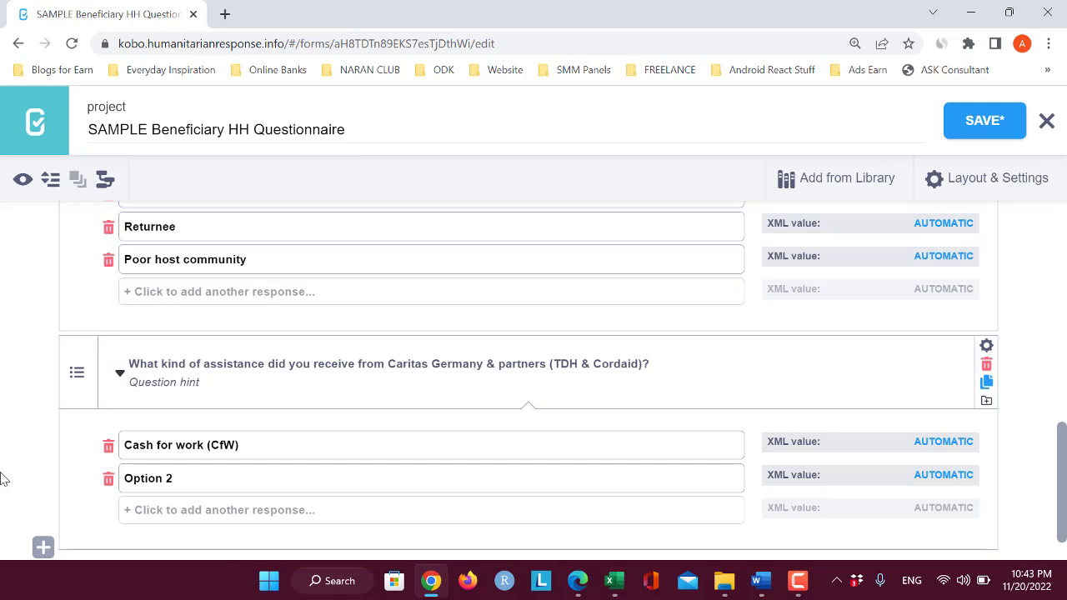
left_click_drag(179, 477, 80, 476)
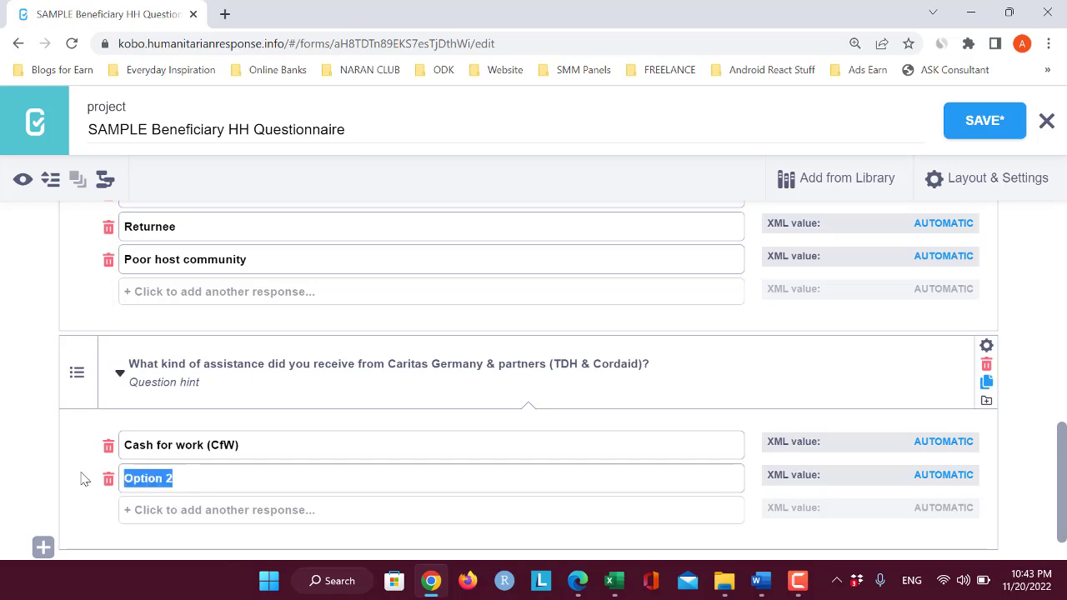
key("ctrl+v")
key("BackSpace")
key("BackSpace")
key("BackSpace")
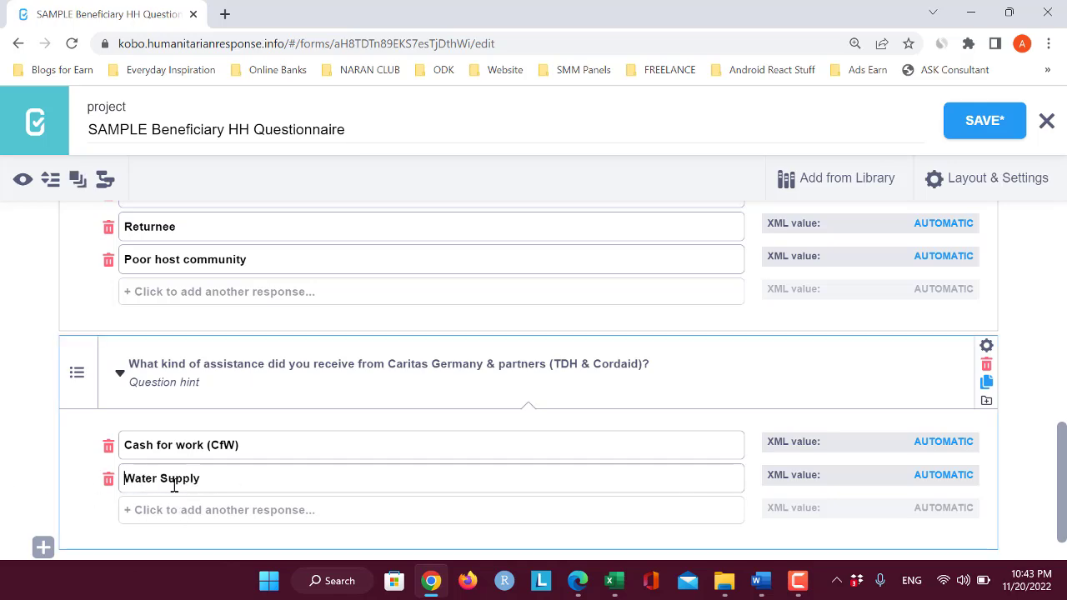
Step: Copy "Hygiene Kits" from Word and add it as the assistance question's third option, without the list number
key("alt+Tab")
left_click_drag(568, 418, 621, 417)
key("alt+Tab")
left_click(183, 509)
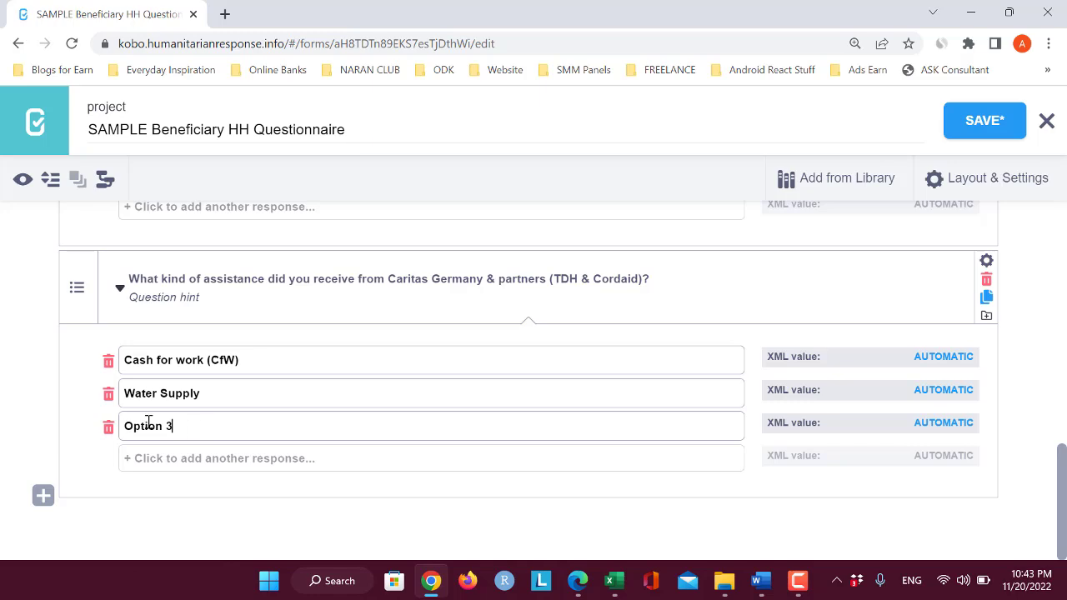
key("ctrl+v")
left_click(165, 427)
key("BackSpace")
key("BackSpace")
key("BackSpace")
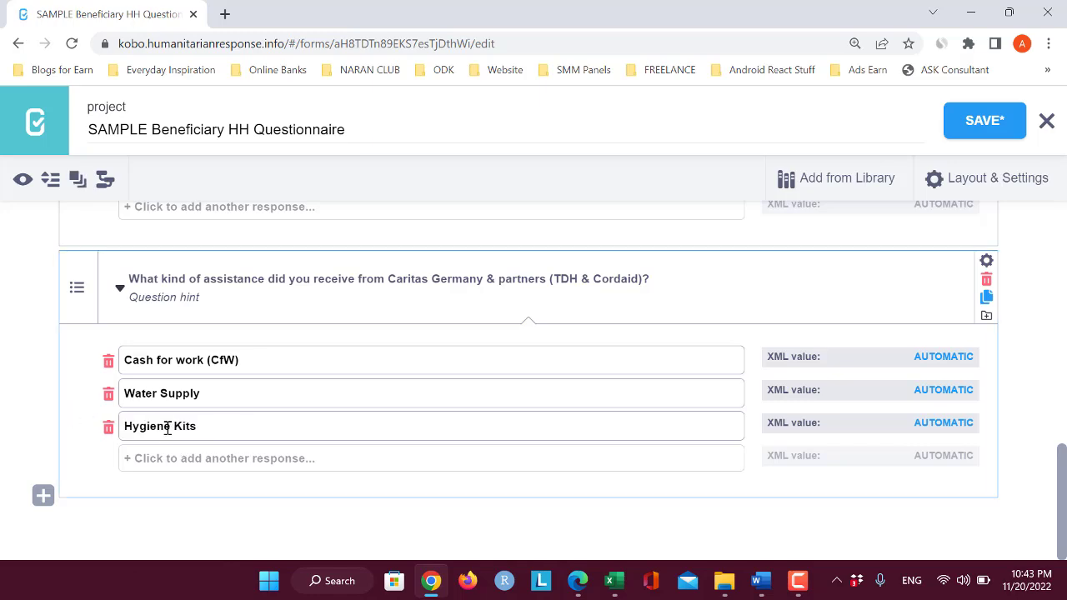
Step: Copy "Hygiene Promotion" from Word and add it as the assistance question's fourth option, without the list number
key("alt+Tab")
left_click_drag(655, 433, 564, 433)
key("ctrl+c")
key("alt+Tab")
left_click(200, 459)
key("ctrl+v")
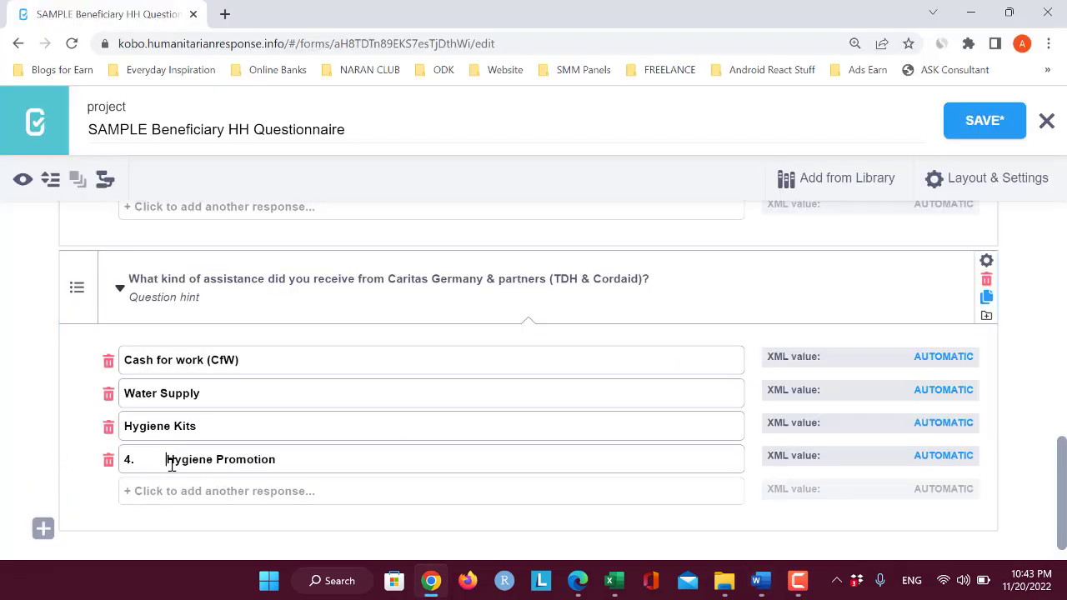
left_click(171, 465)
key("BackSpace")
key("BackSpace")
key("BackSpace")
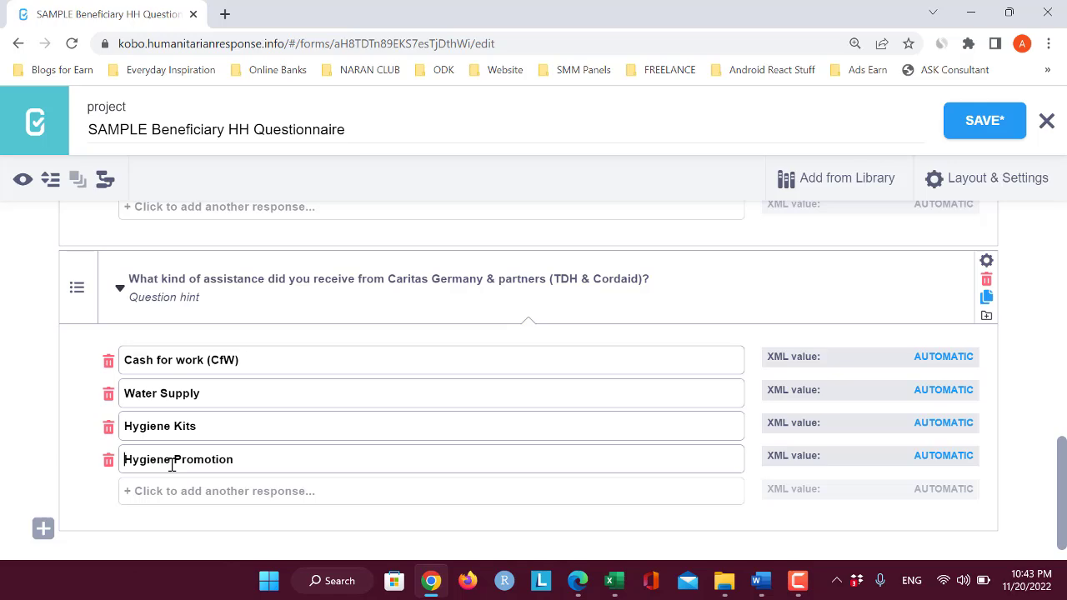
Step: Collapse the option lists of the assistance question and the Type of beneficiary HH question
left_click(121, 294)
key("alt+Tab")
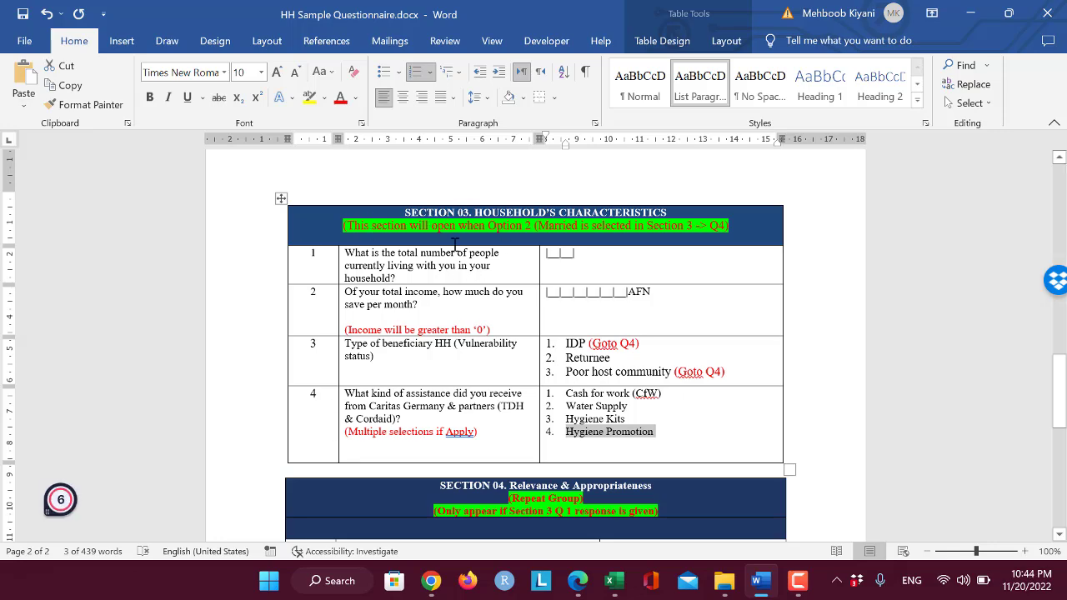
key("alt+Tab")
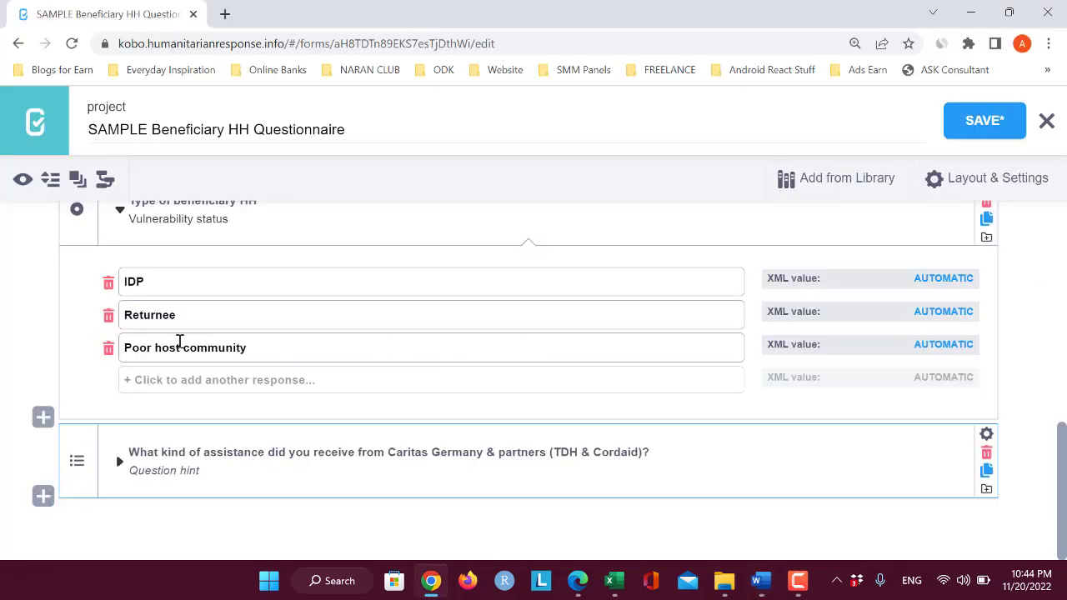
scroll(231, 488, "up", 2)
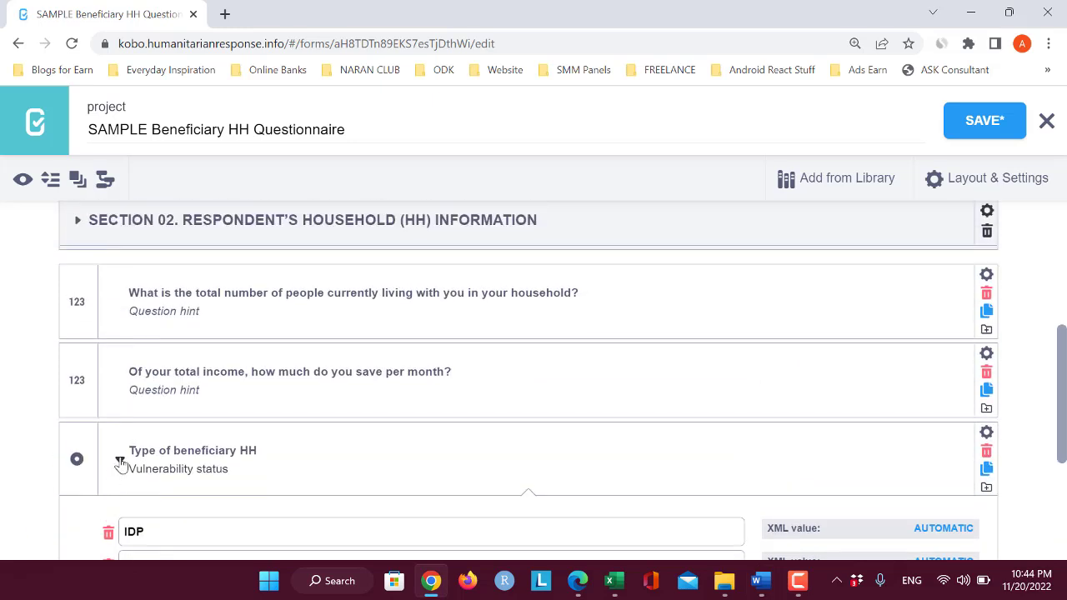
left_click(120, 460)
Step: Select the four household characteristics questions, from total household members through kind of assistance, and create a group from them
left_click(238, 371)
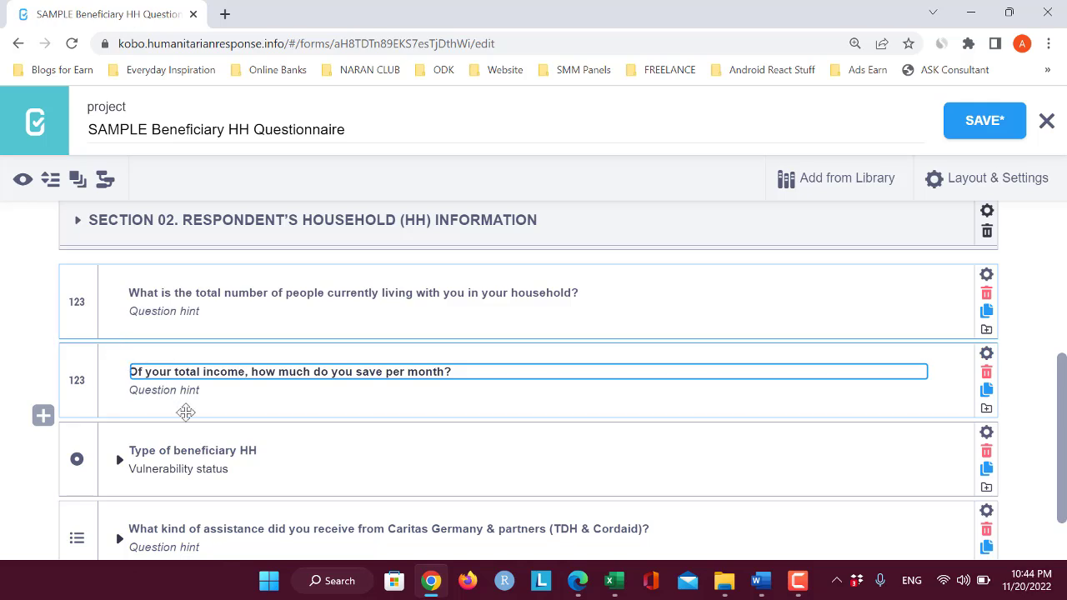
key("ctrl+minus")
key("ctrl+minus")
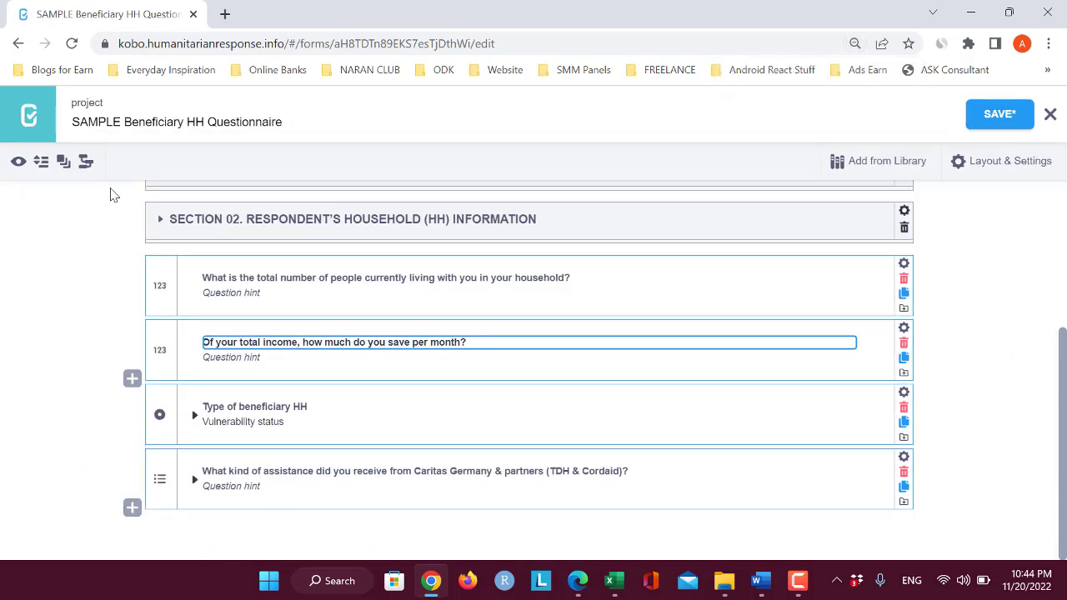
left_click(65, 162)
scroll(391, 458, "down", 4)
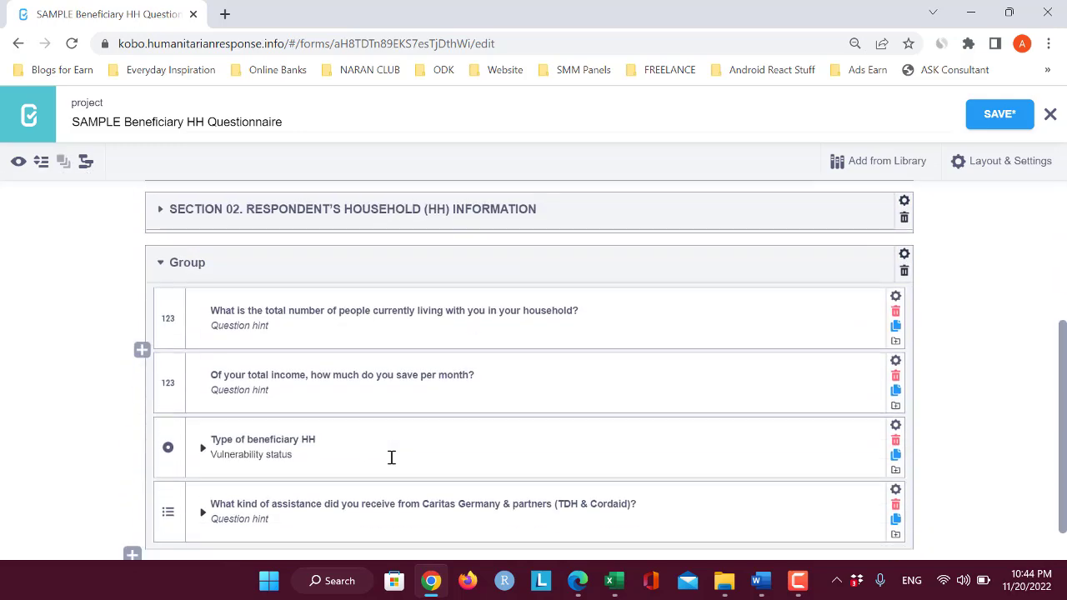
Step: Copy the heading "SECTION 03. HOUSEHOLD'S CHARACTERISTICS" from Word and use it as the new group's name
key("alt+Tab")
left_click_drag(404, 214, 690, 211)
key("alt+Tab")
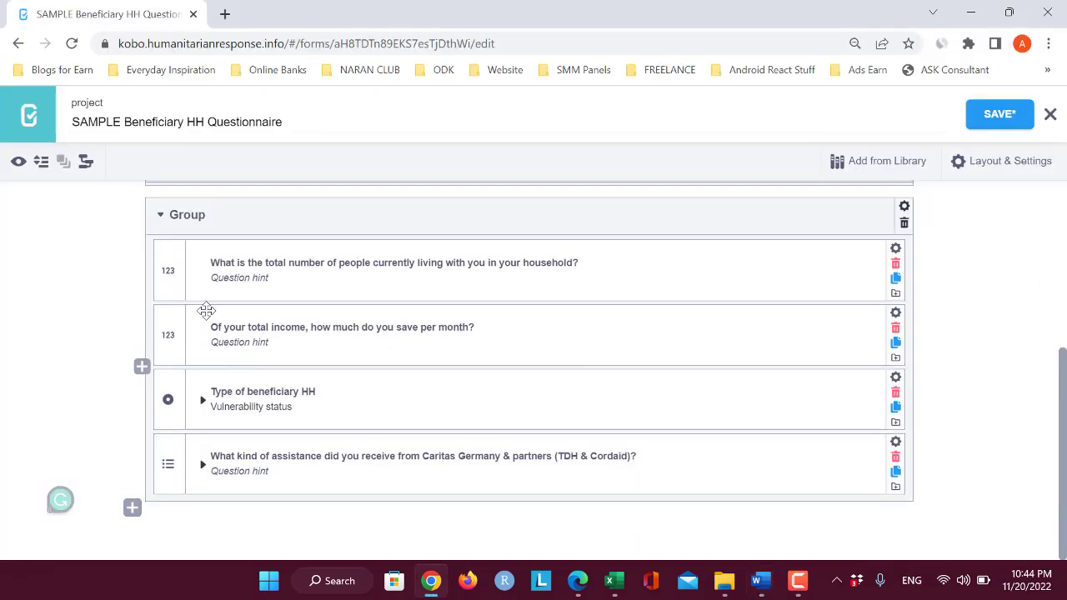
left_click(223, 216)
key("ctrl+v")
left_click(81, 419)
key("ctrl+plus")
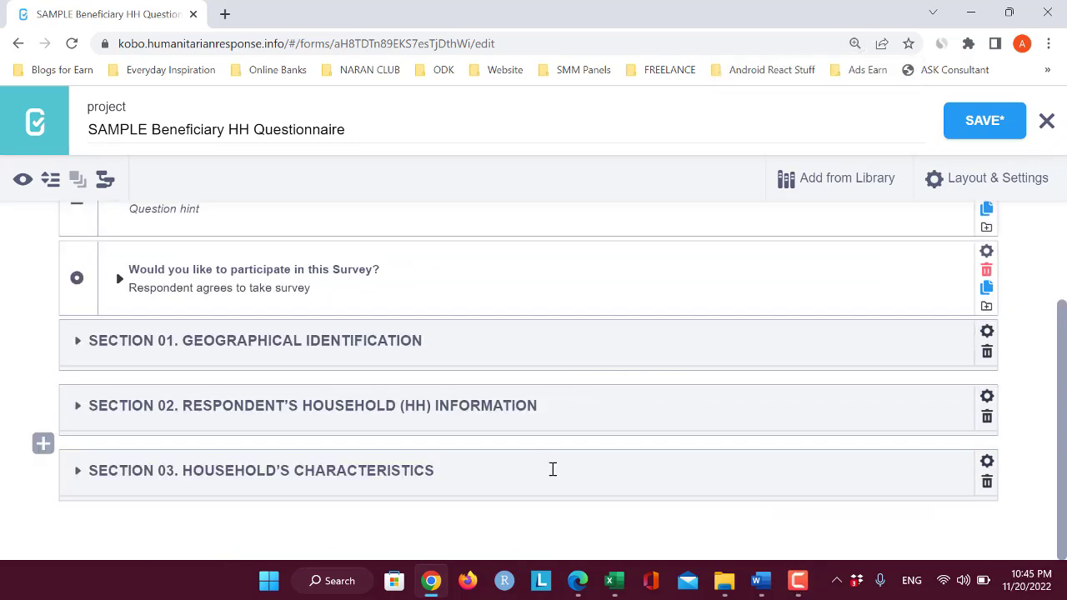
scroll(617, 469, "down", 1)
key("F9")
left_click(727, 498)
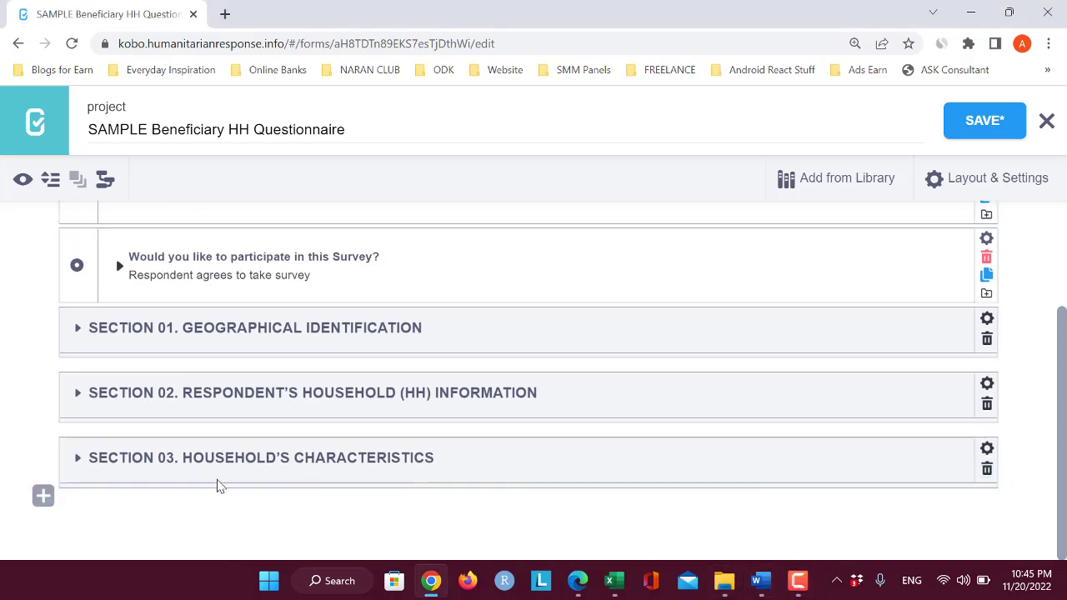
Step: Examine in the Word questionnaire the display condition of Section 03 and the marital status question it depends on
left_click(761, 581)
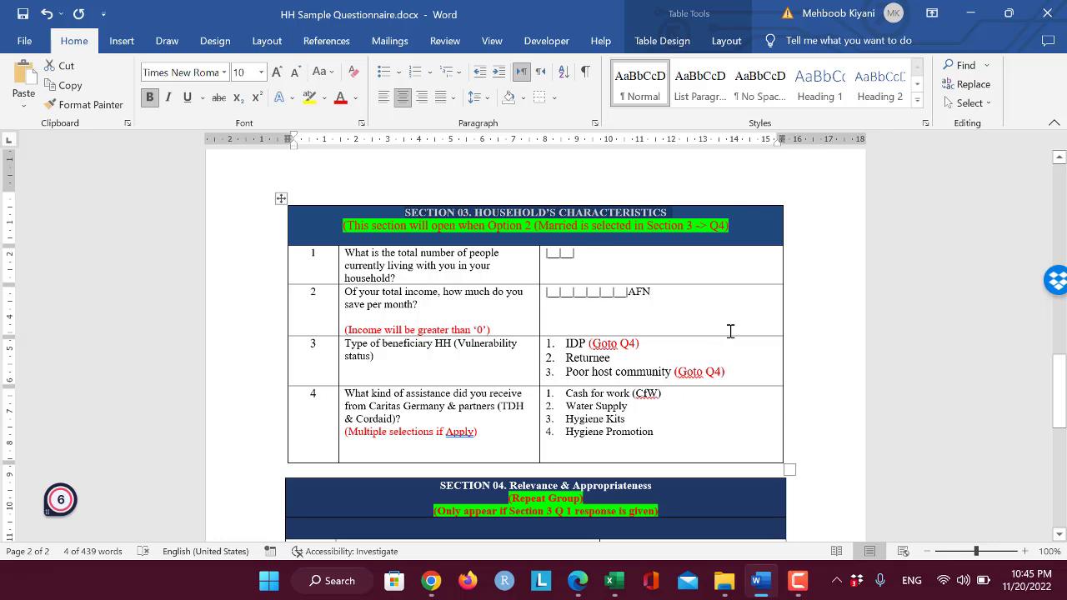
scroll(730, 331, "up", 7)
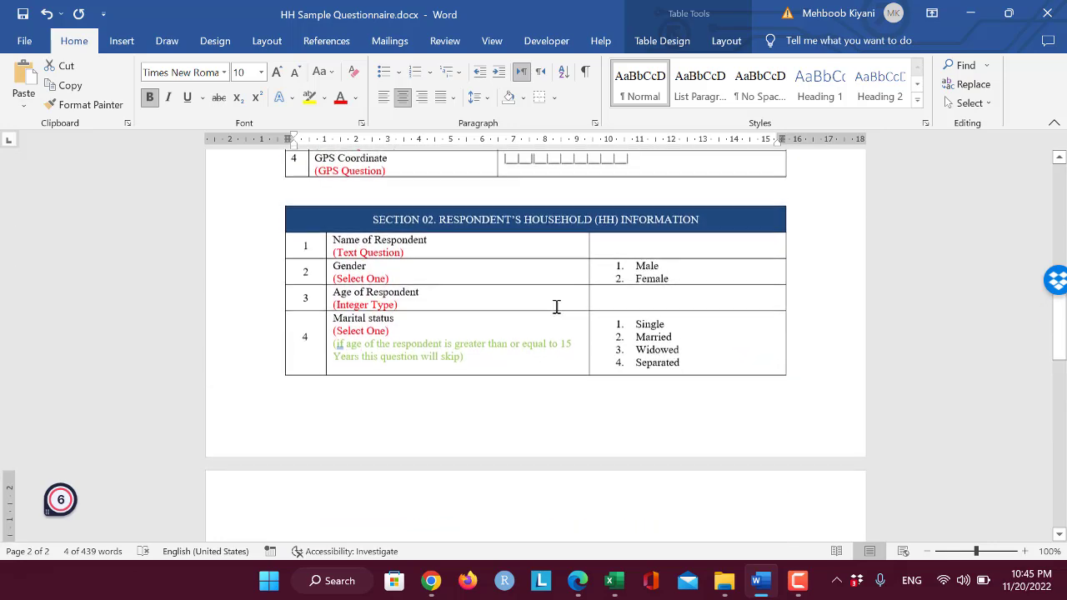
left_click(369, 325)
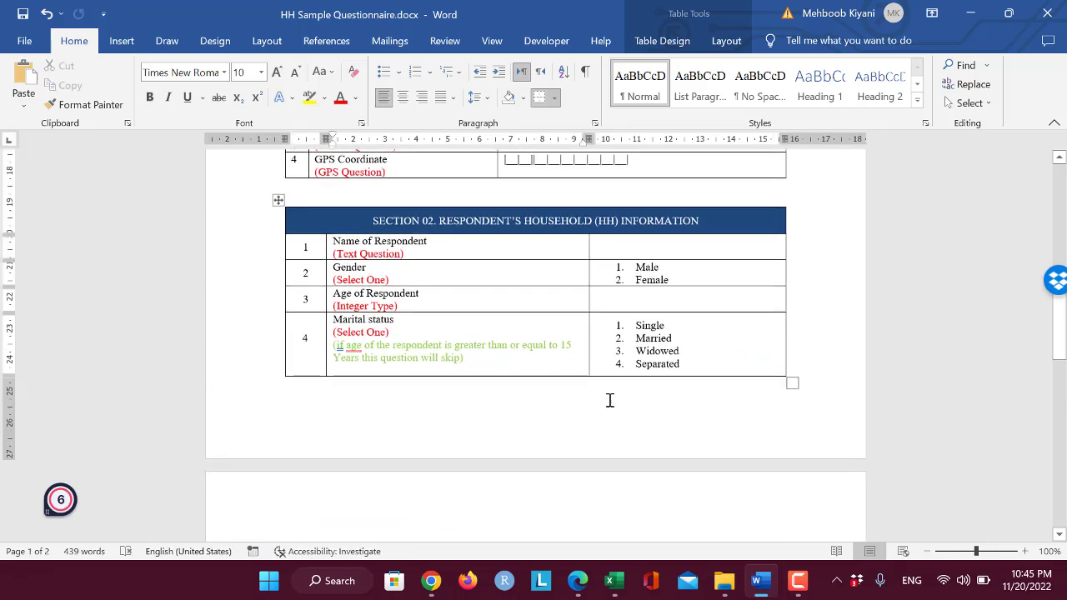
left_click(681, 336)
scroll(712, 398, "down", 8)
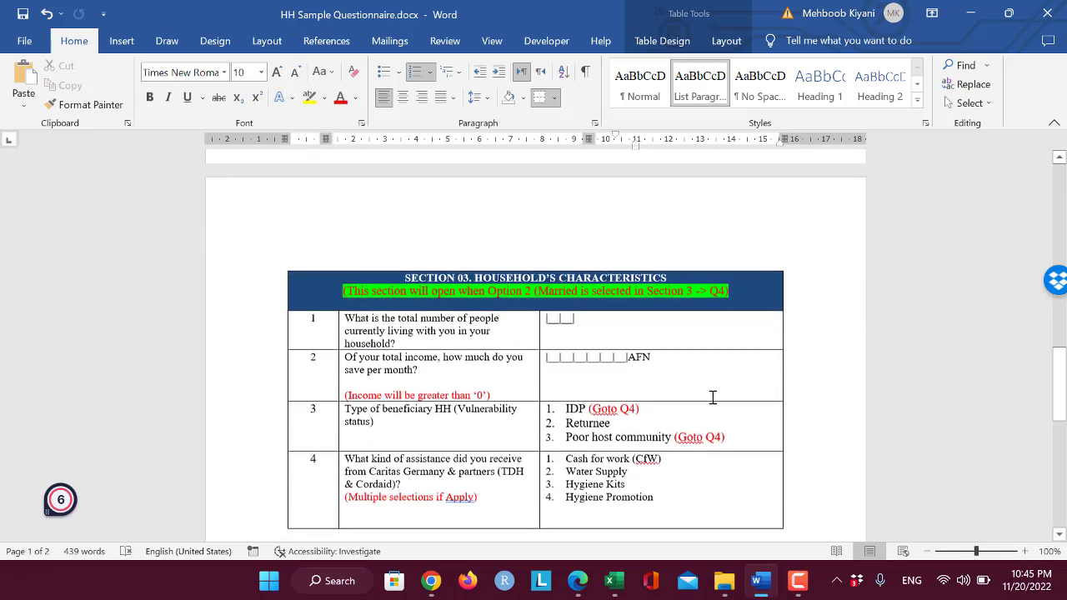
key("alt+Tab")
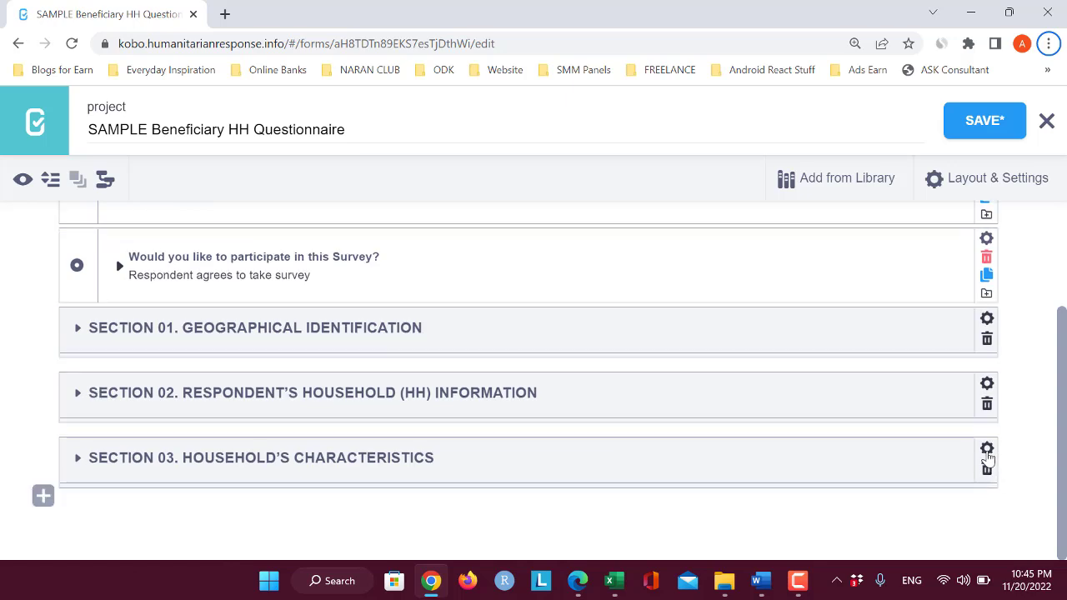
Step: Add skip logic to the Section 03 group so that it displays only if Marital status = Married
left_click(986, 451)
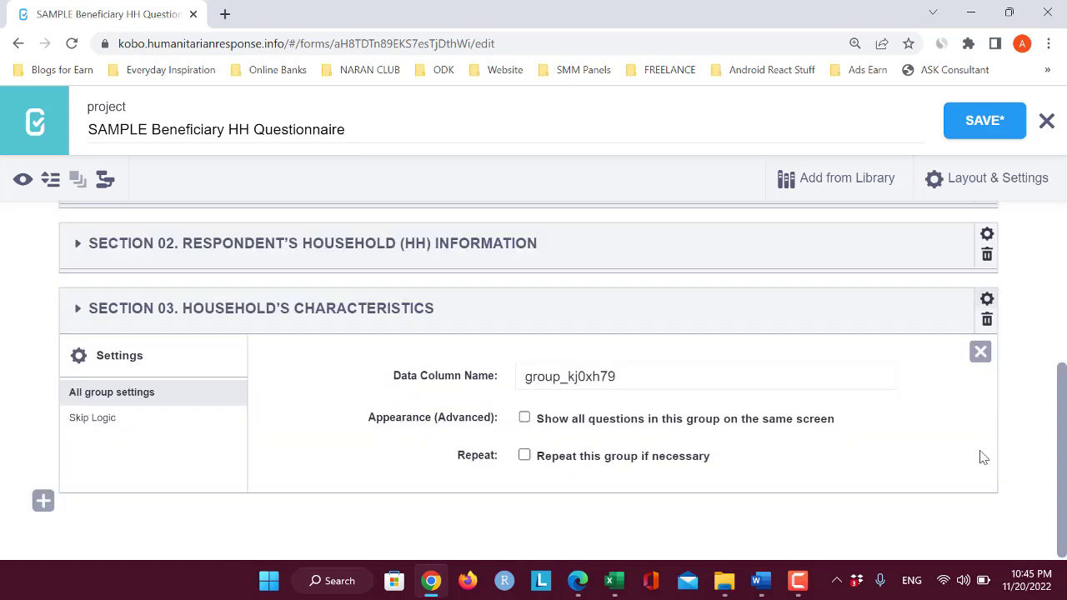
left_click(90, 424)
left_click(417, 421)
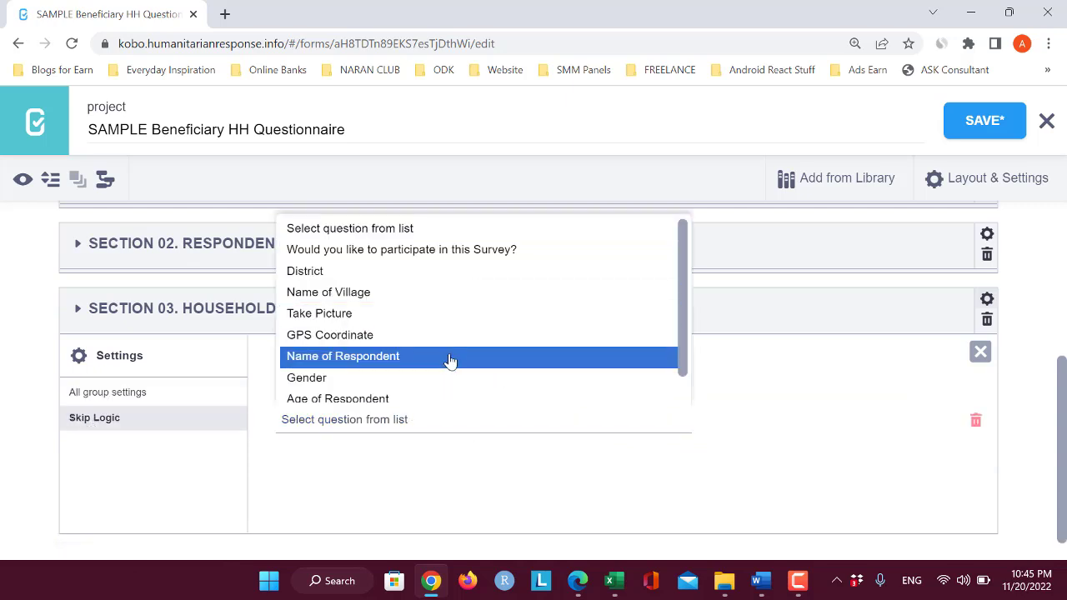
scroll(442, 367, "down", 1)
left_click(359, 397)
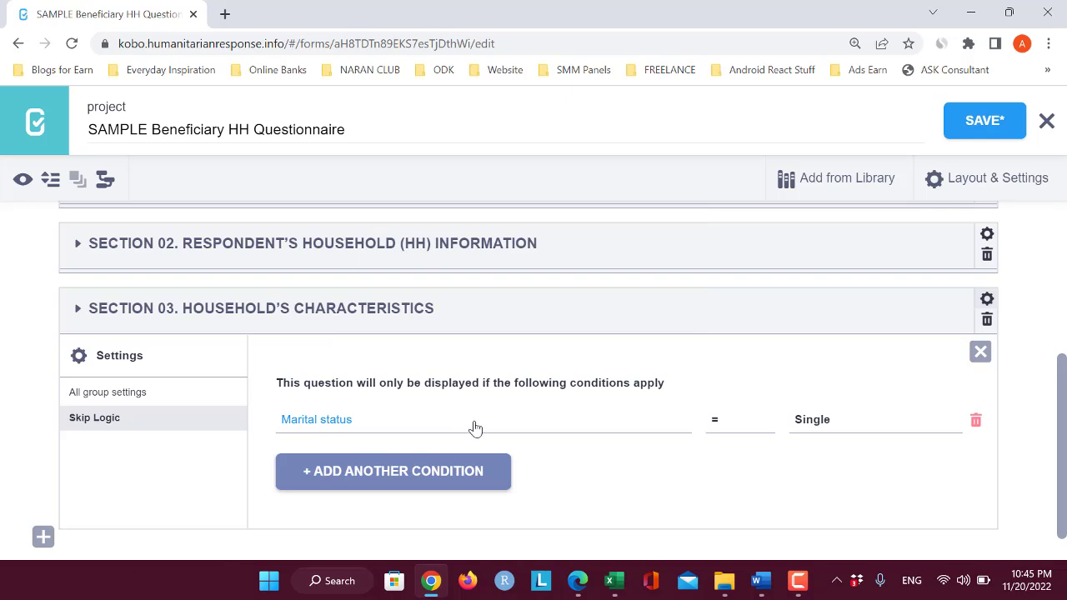
left_click(875, 421)
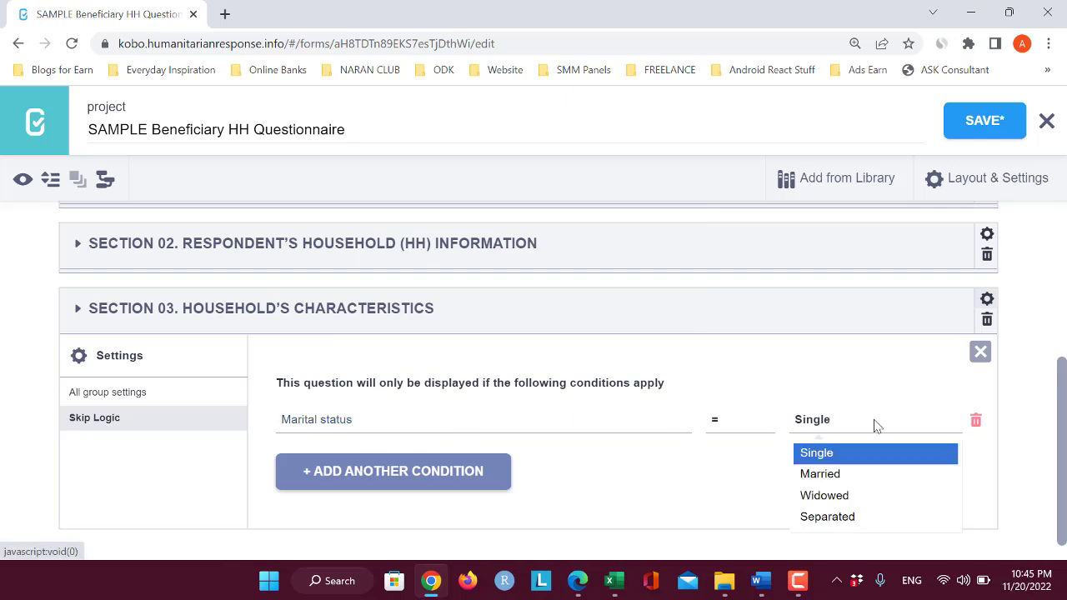
left_click(833, 477)
left_click(750, 433)
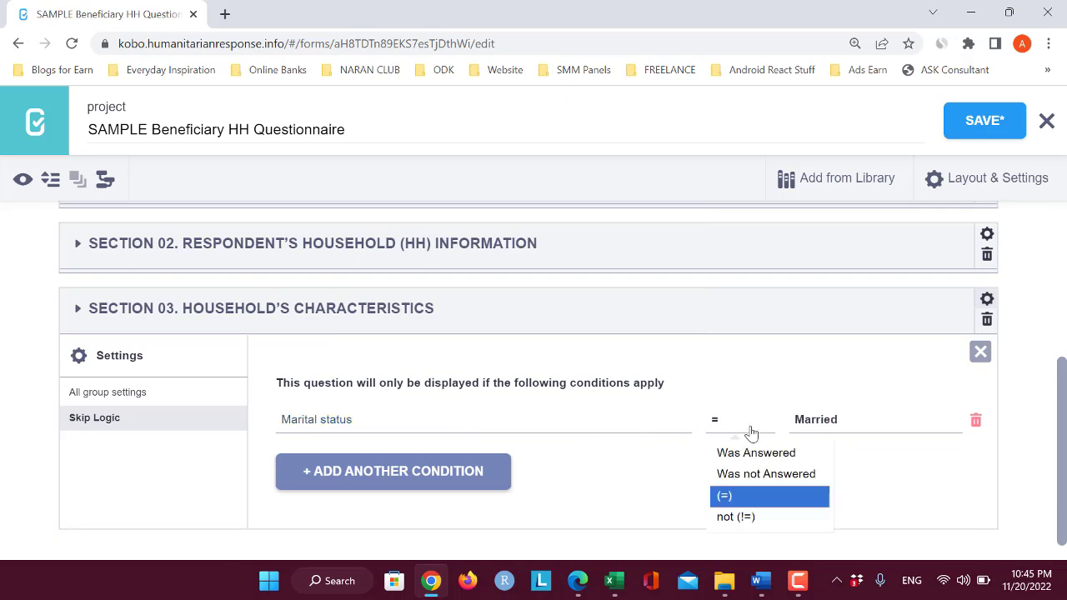
left_click(913, 475)
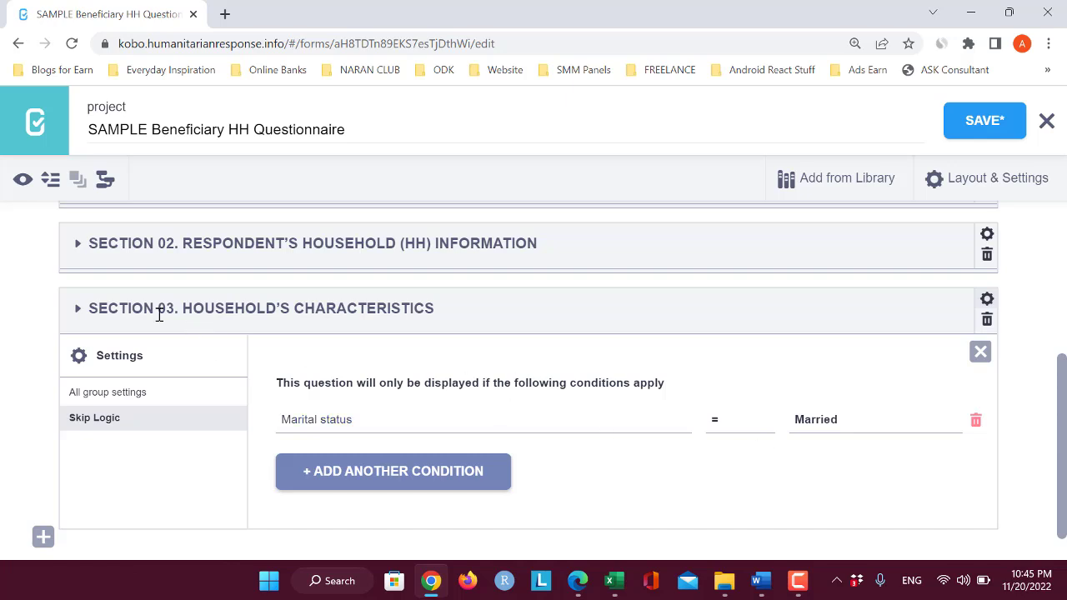
left_click(980, 351)
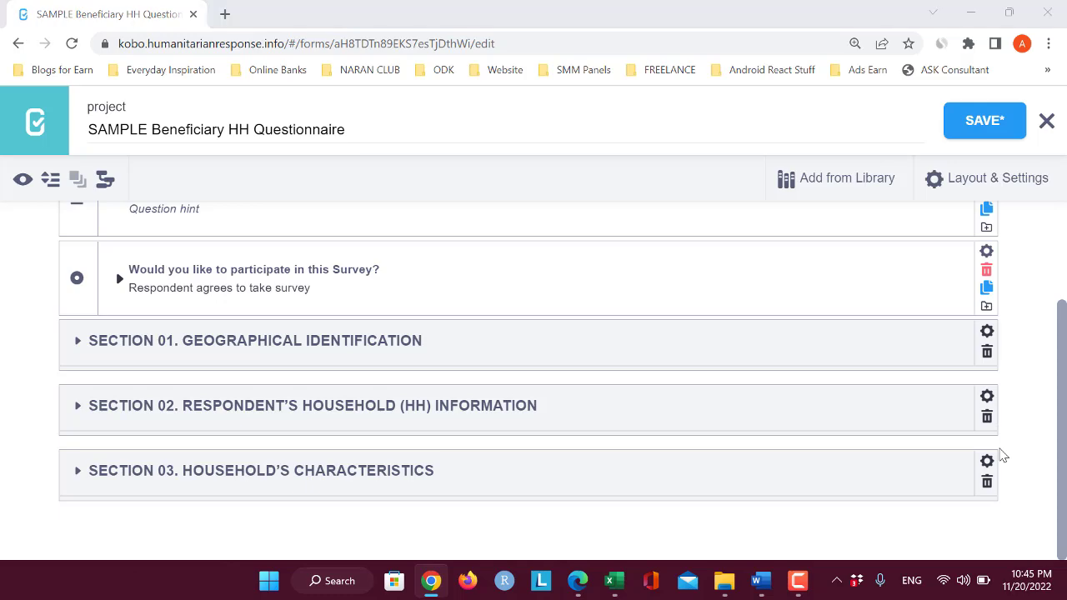
Step: Check the income rule in Word and add a validation criterion to the monthly savings question requiring a response greater than 1
key("alt+Tab")
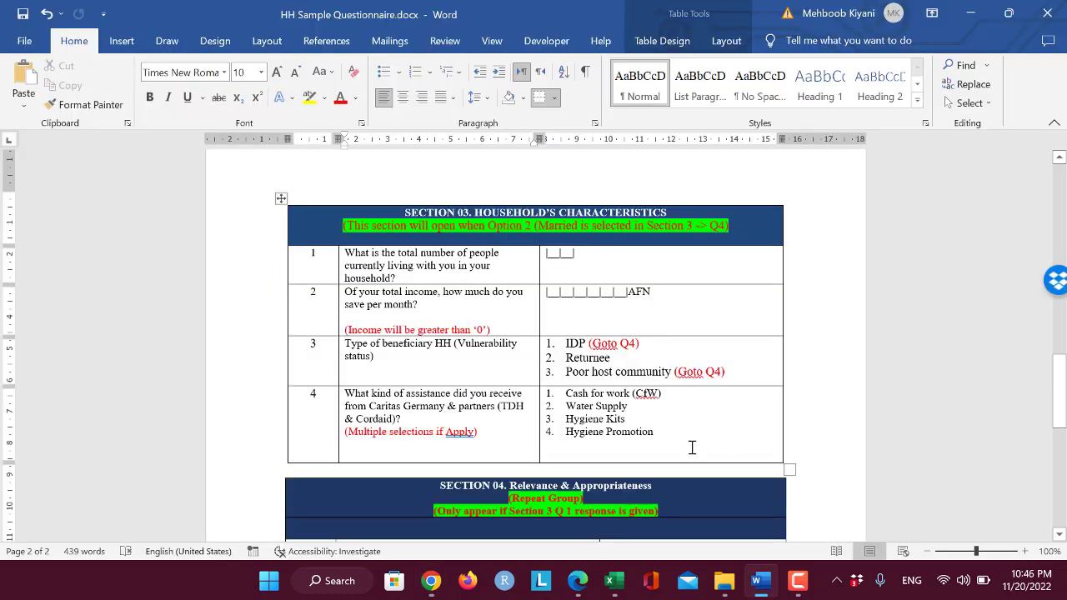
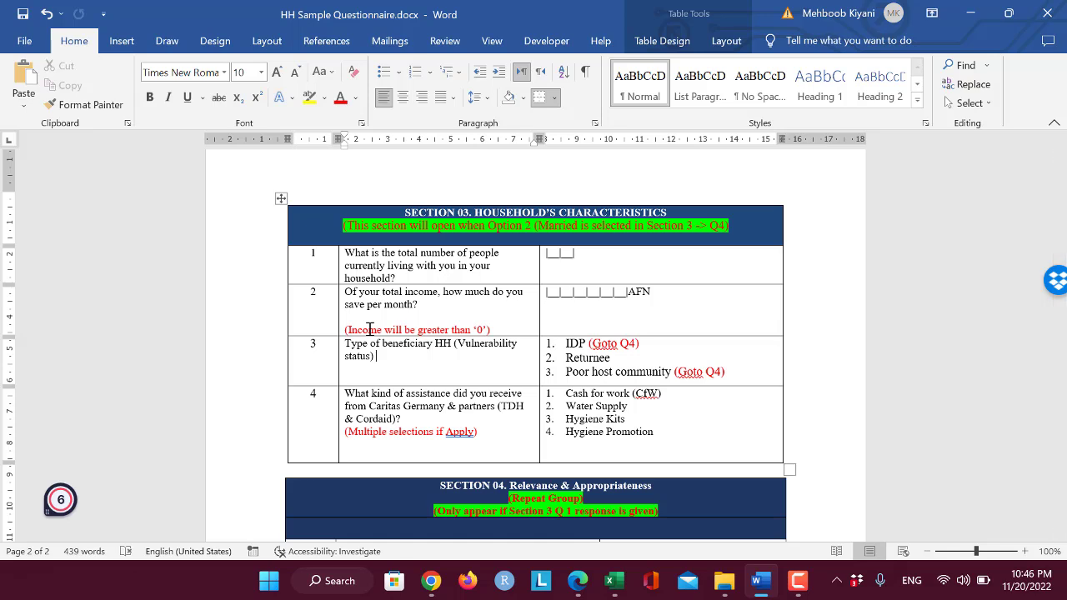
double_click(477, 330)
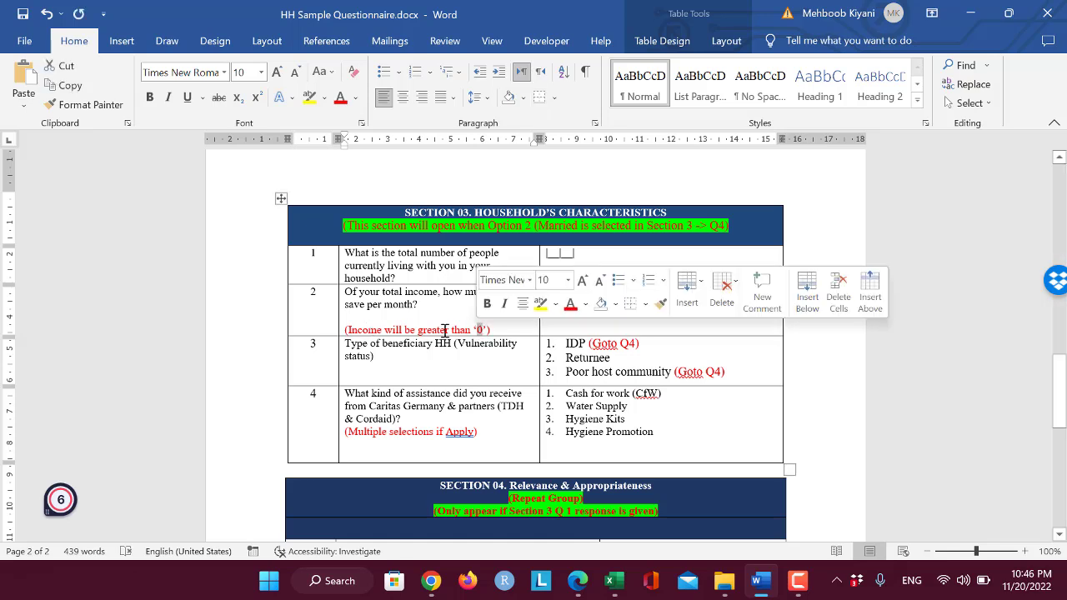
left_click(441, 330)
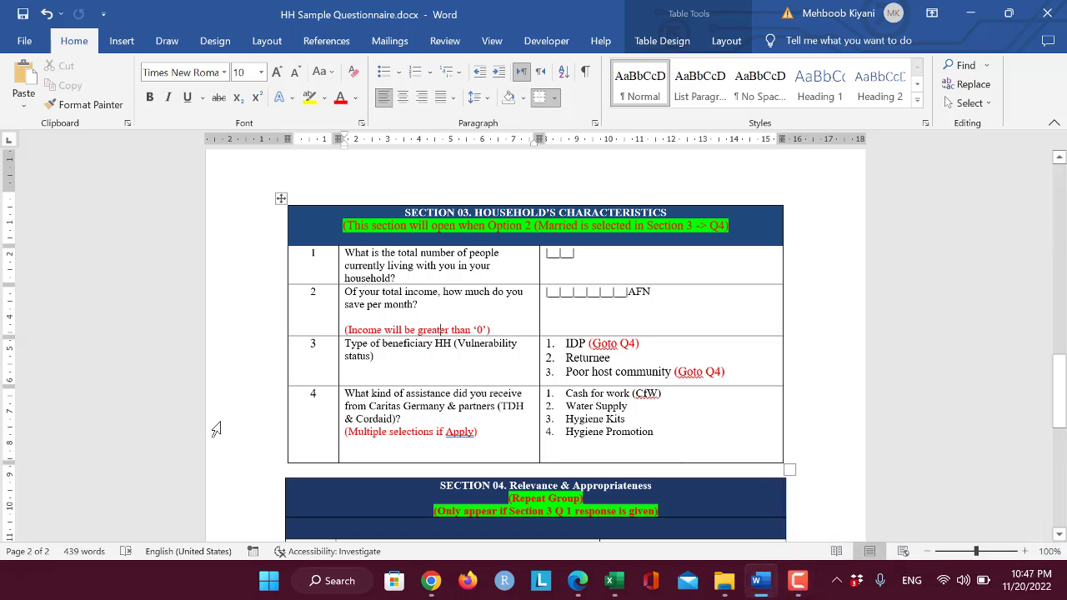
left_click(431, 581)
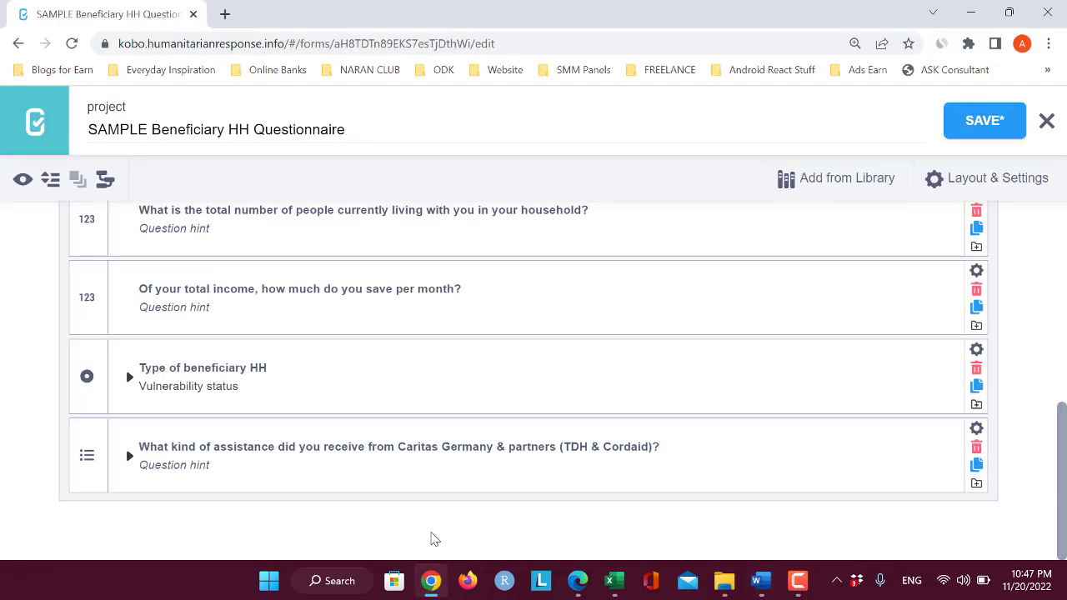
scroll(167, 391, "up", 1)
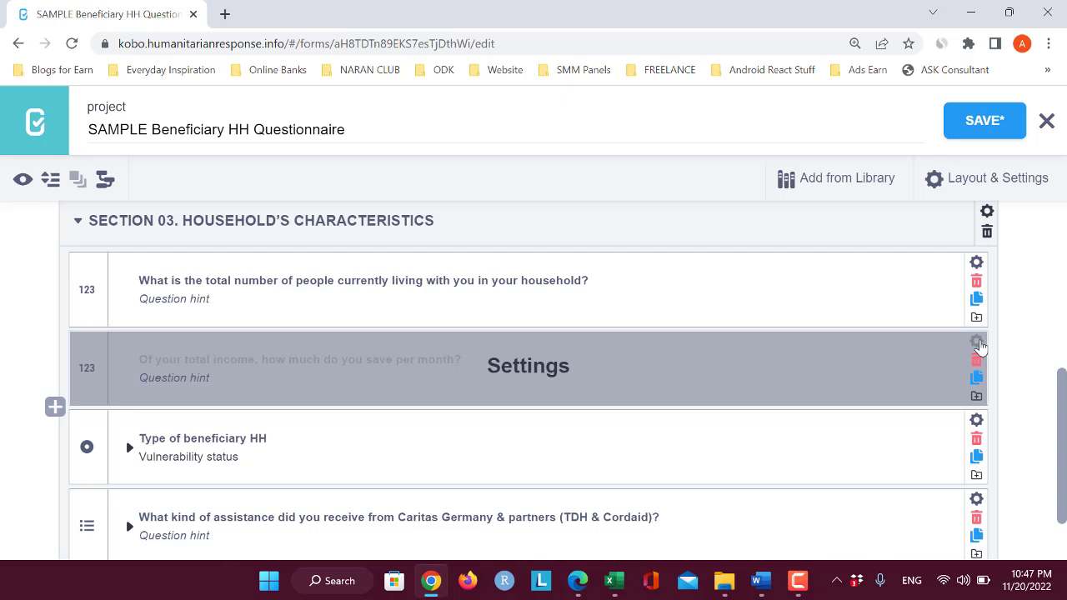
left_click(976, 342)
scroll(151, 381, "down", 2)
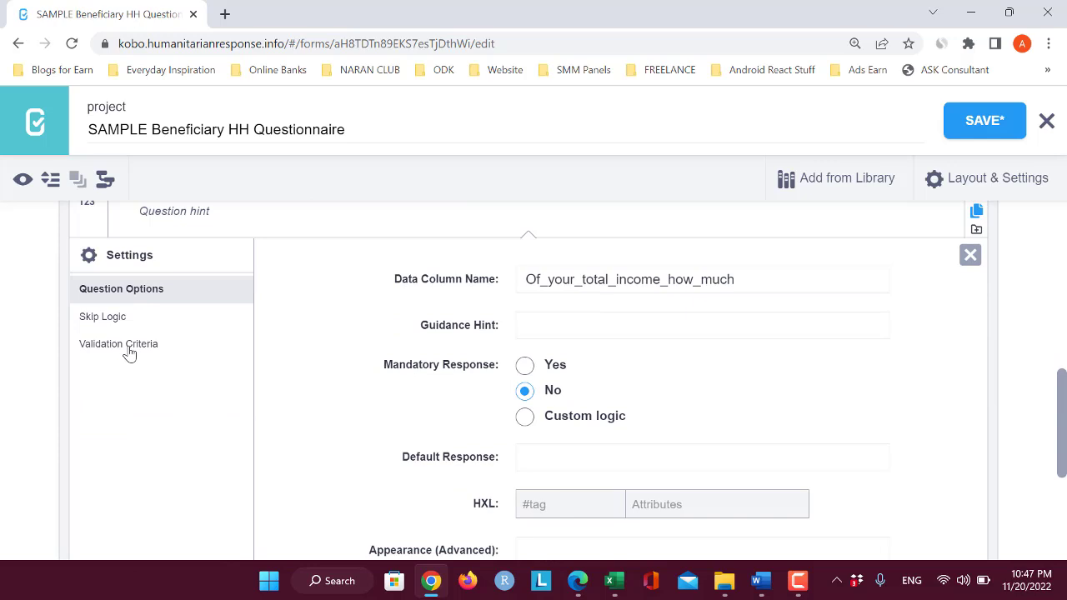
left_click(129, 353)
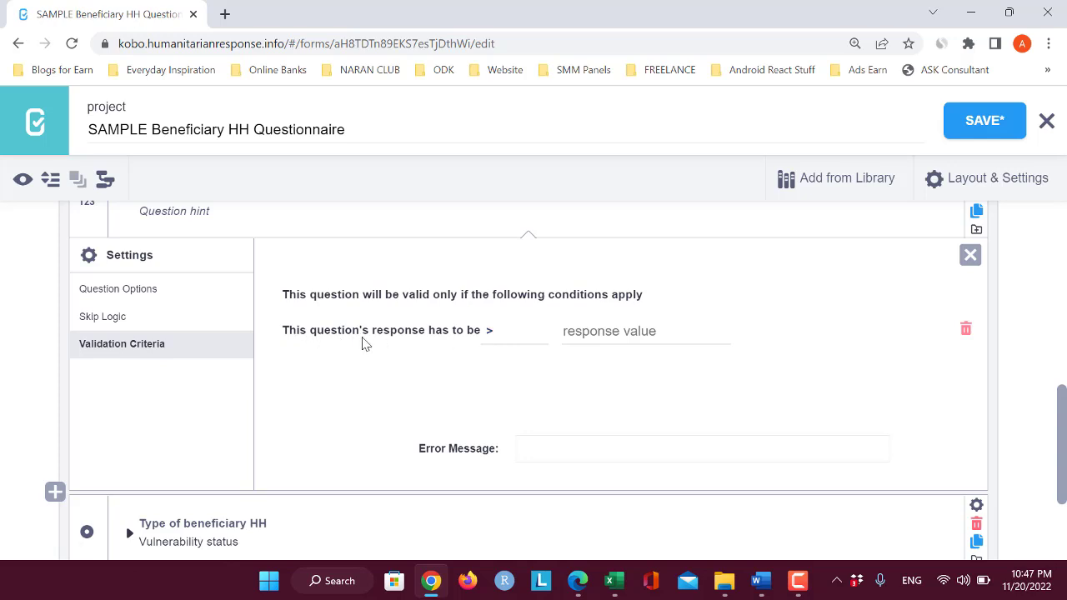
left_click(509, 340)
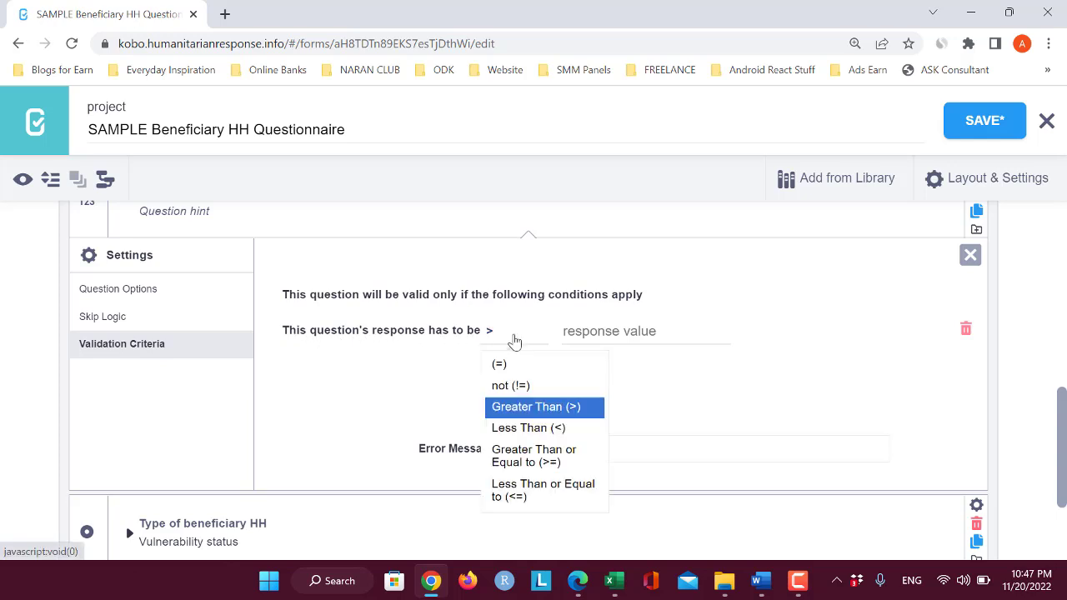
left_click(528, 406)
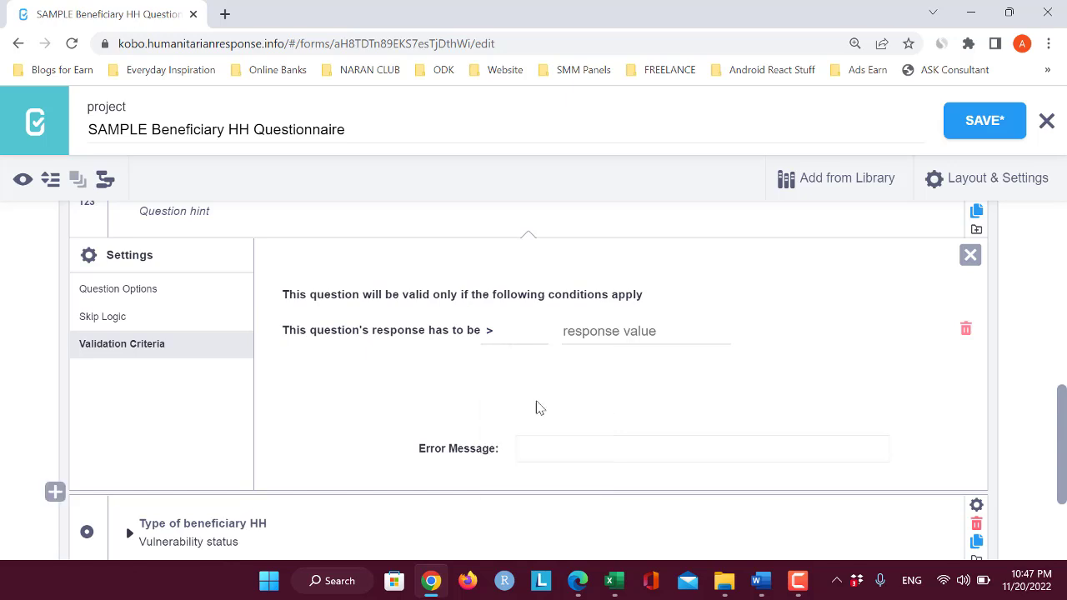
left_click(594, 338)
type("1")
Step: Set the savings question's validation error message to "The response in invalid. Please recheck your entries."
left_click(547, 453)
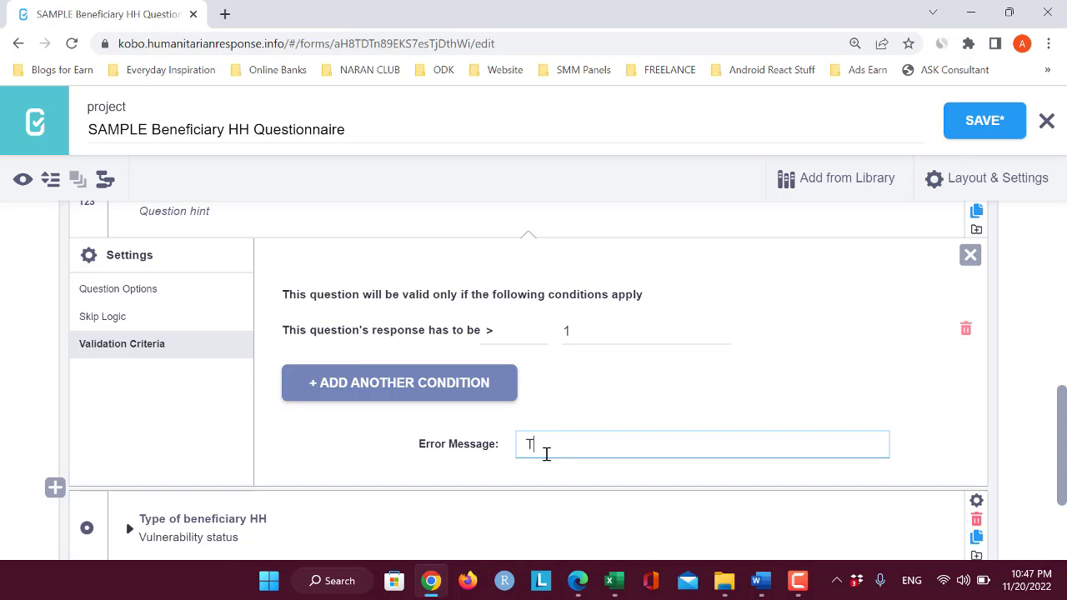
type("The response in in")
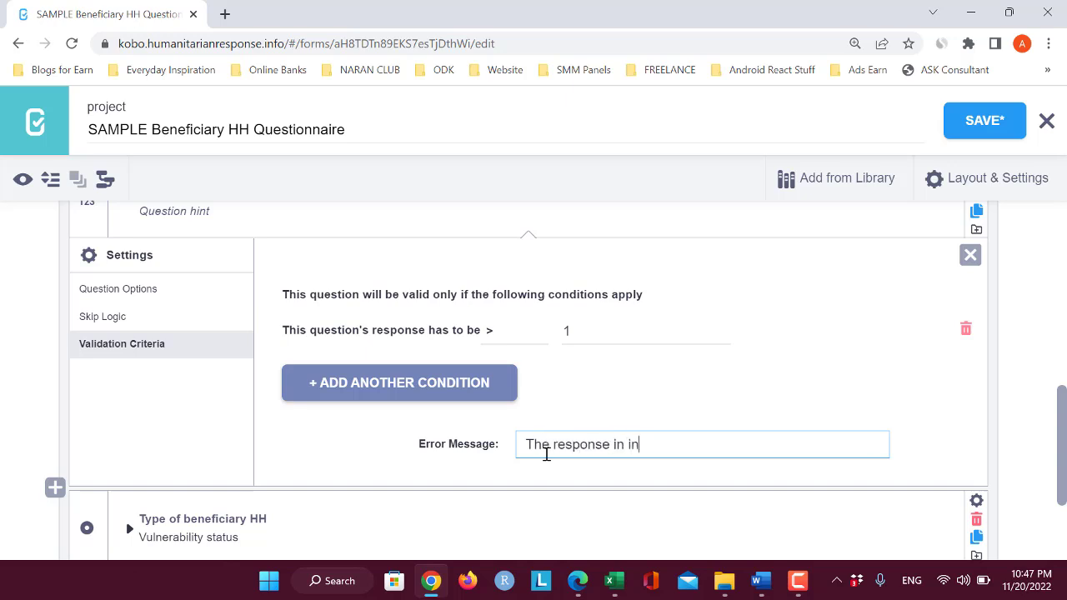
type("valid. Please rec")
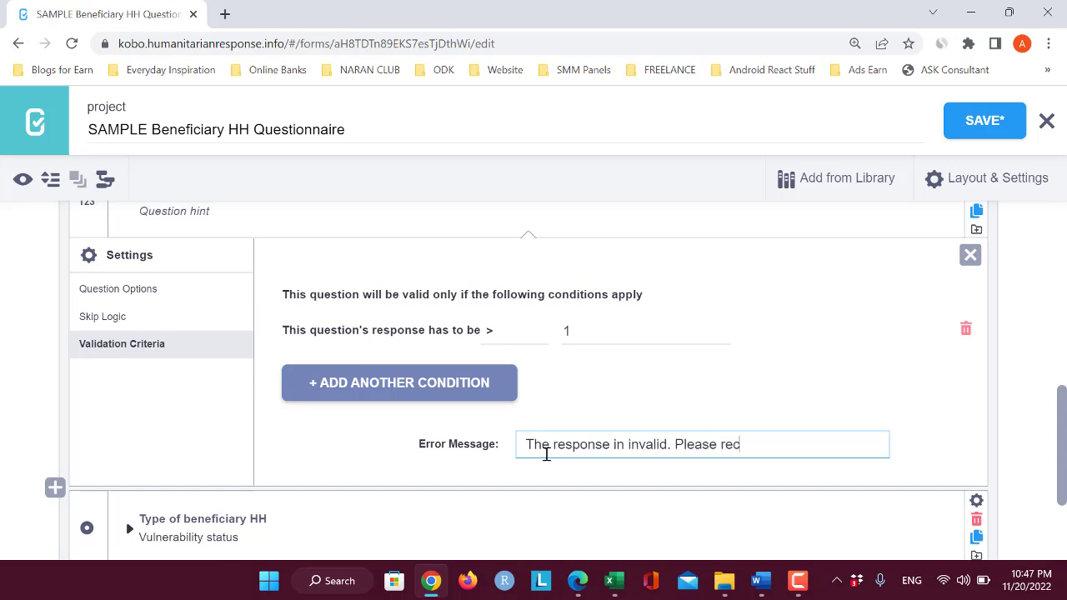
type("heck your entries.")
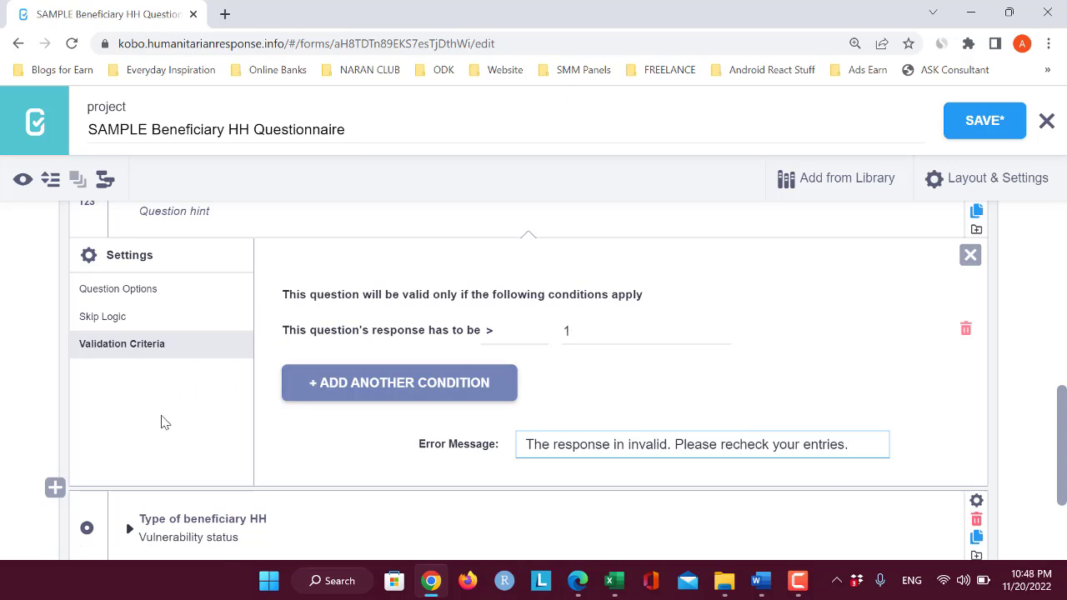
Step: Check in Word which household types lead to Q4 and start a skip logic condition on the kind-of-assistance question in the form
left_click(759, 584)
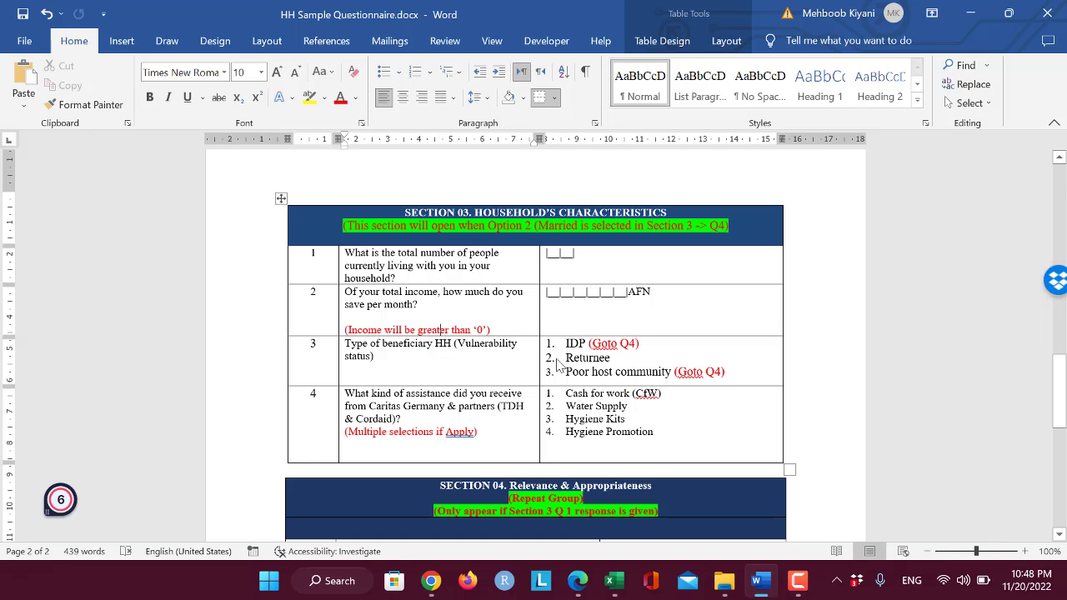
left_click_drag(565, 343, 641, 374)
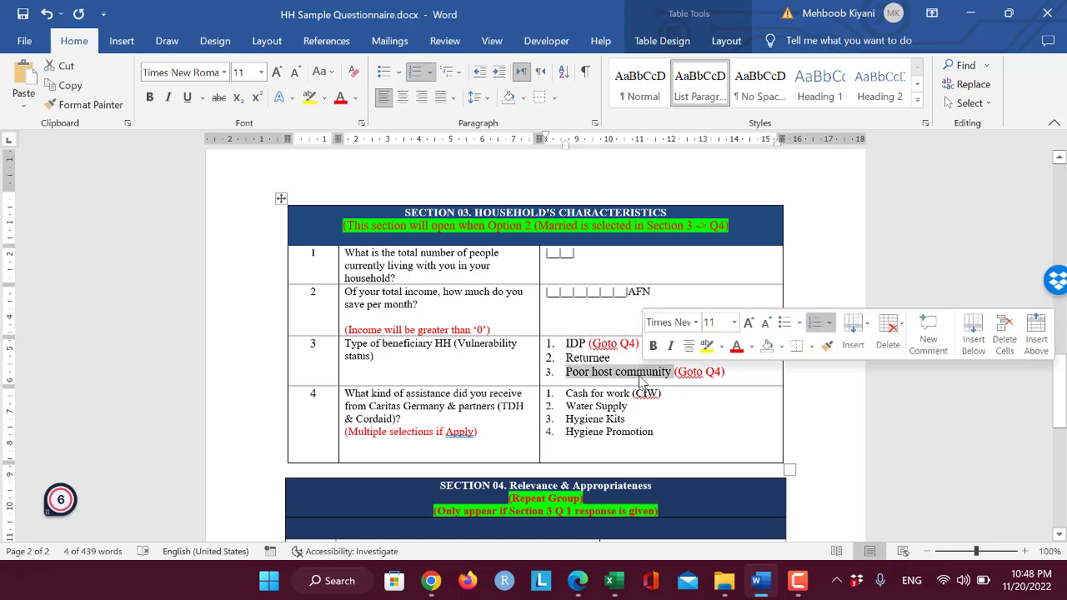
left_click(594, 343)
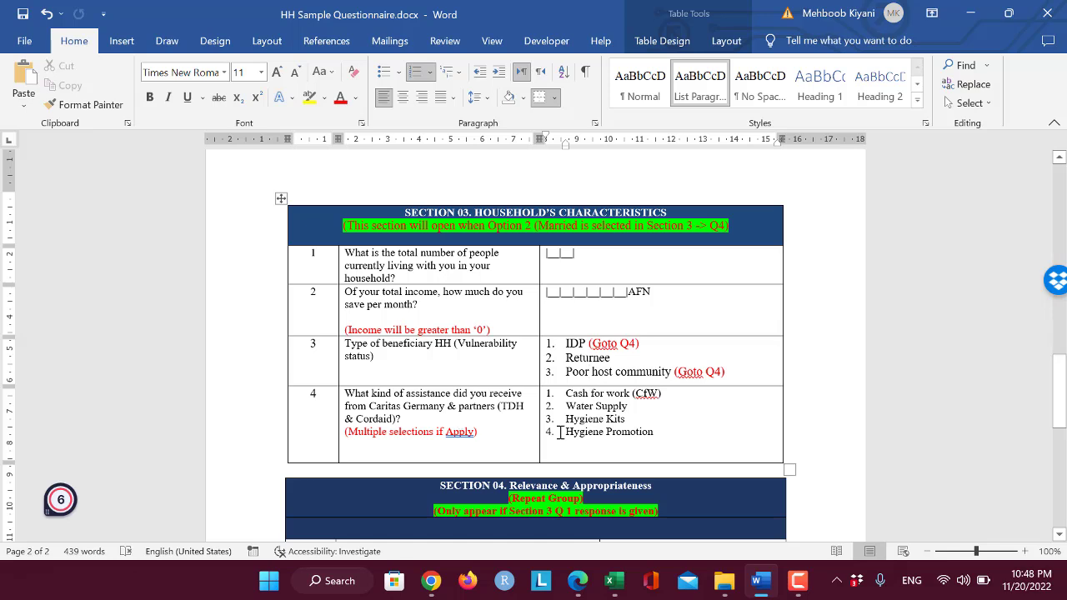
left_click(763, 590)
scroll(348, 416, "down", 2)
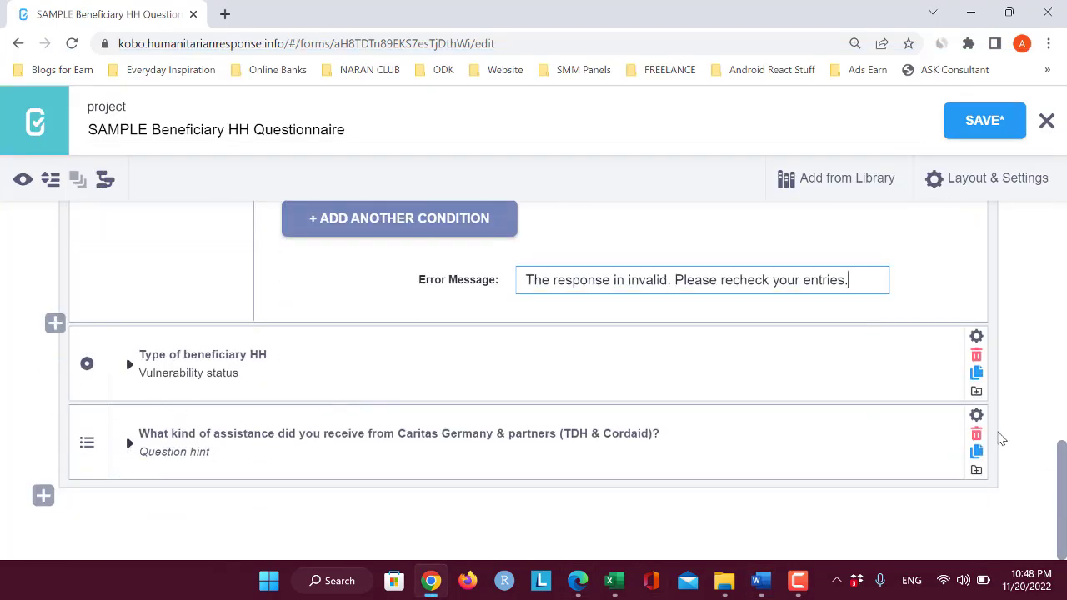
left_click(976, 415)
scroll(193, 392, "down", 3)
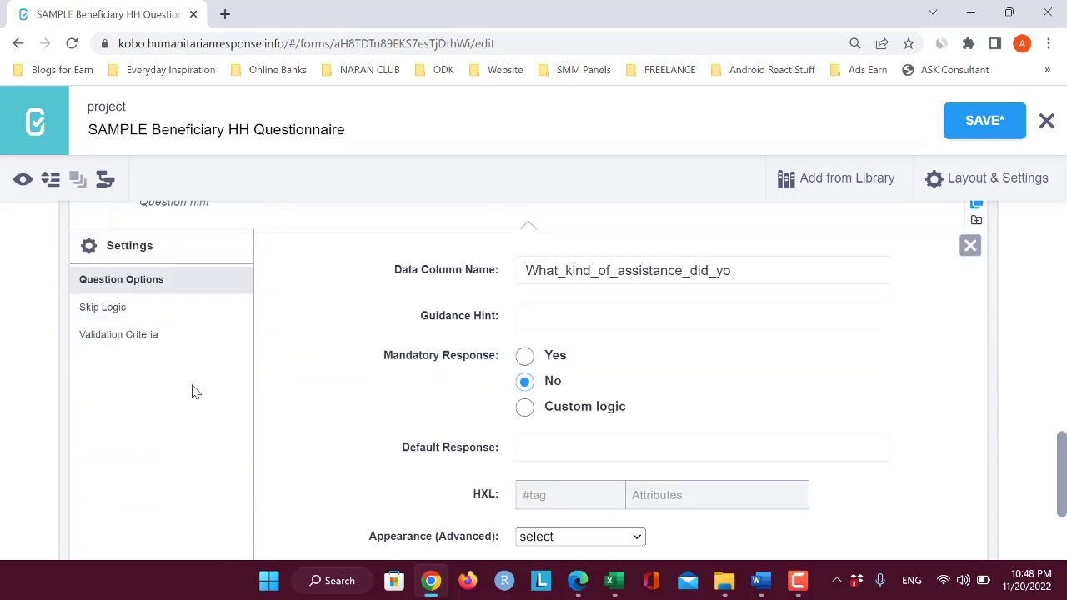
left_click(112, 308)
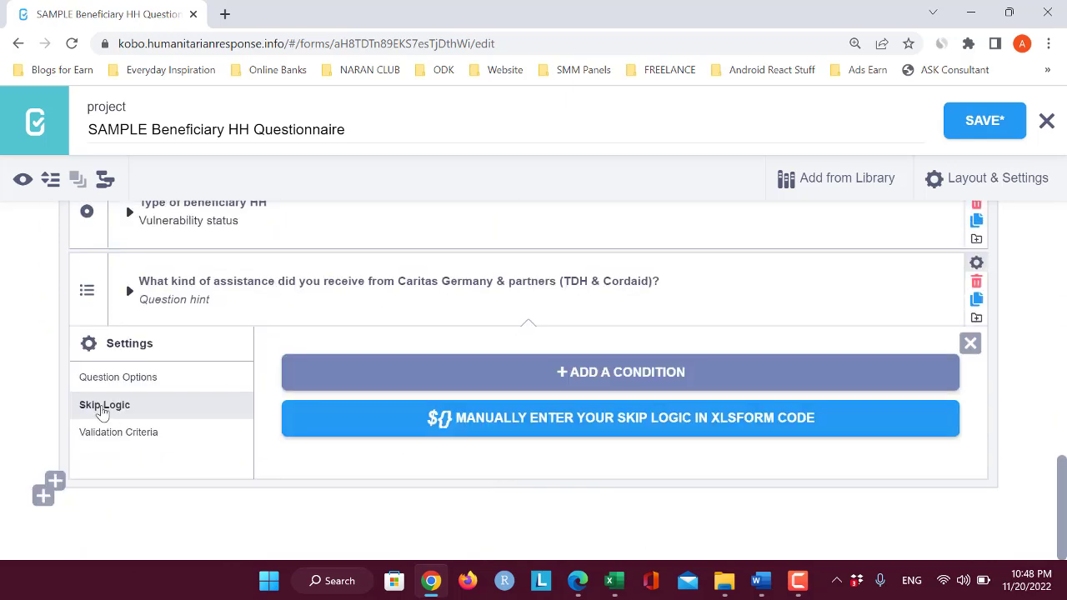
left_click(543, 377)
scroll(684, 436, "down", 1)
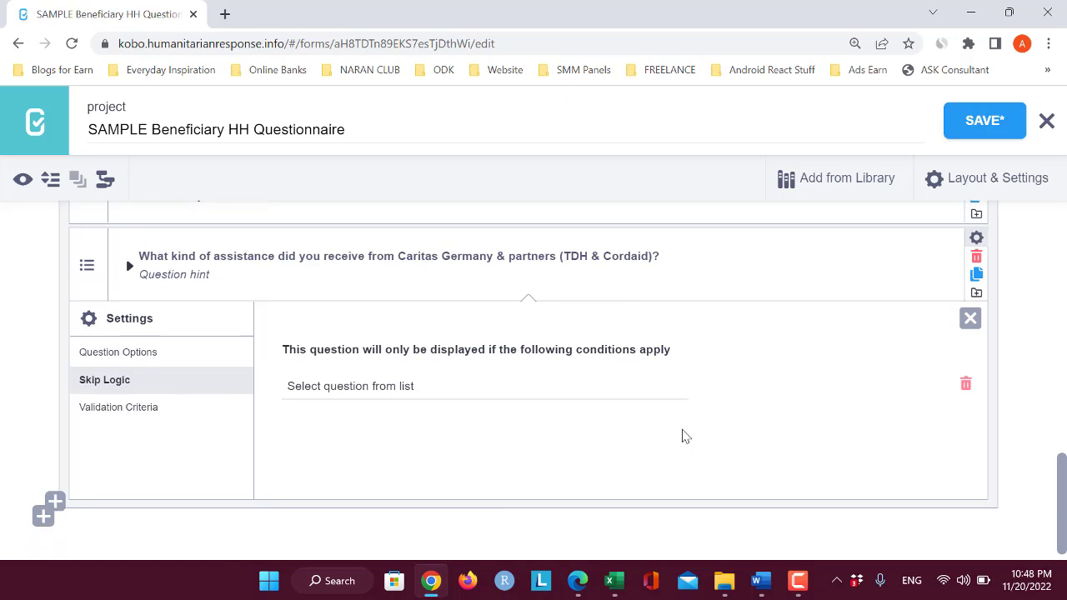
Step: Set the assistance question's first display condition to Type of beneficiary HH = IDP
left_click(514, 379)
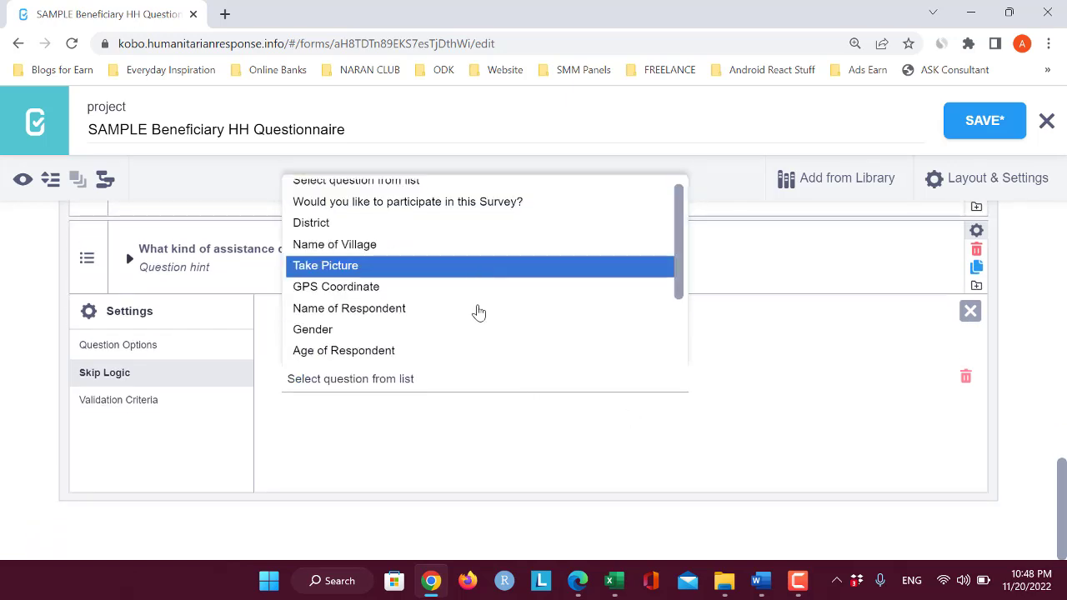
scroll(476, 331, "down", 2)
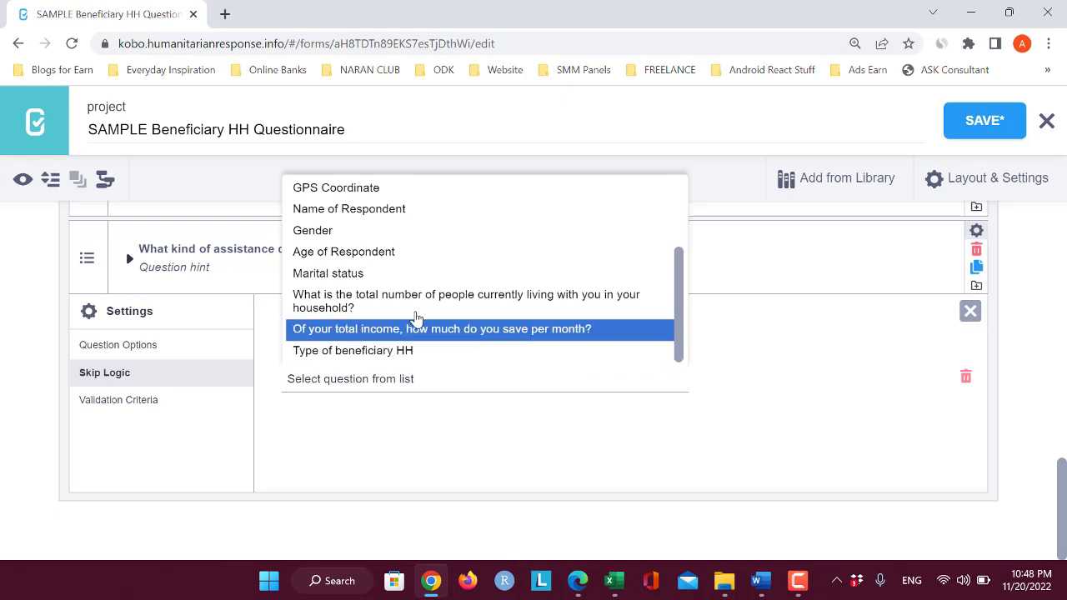
left_click(417, 314)
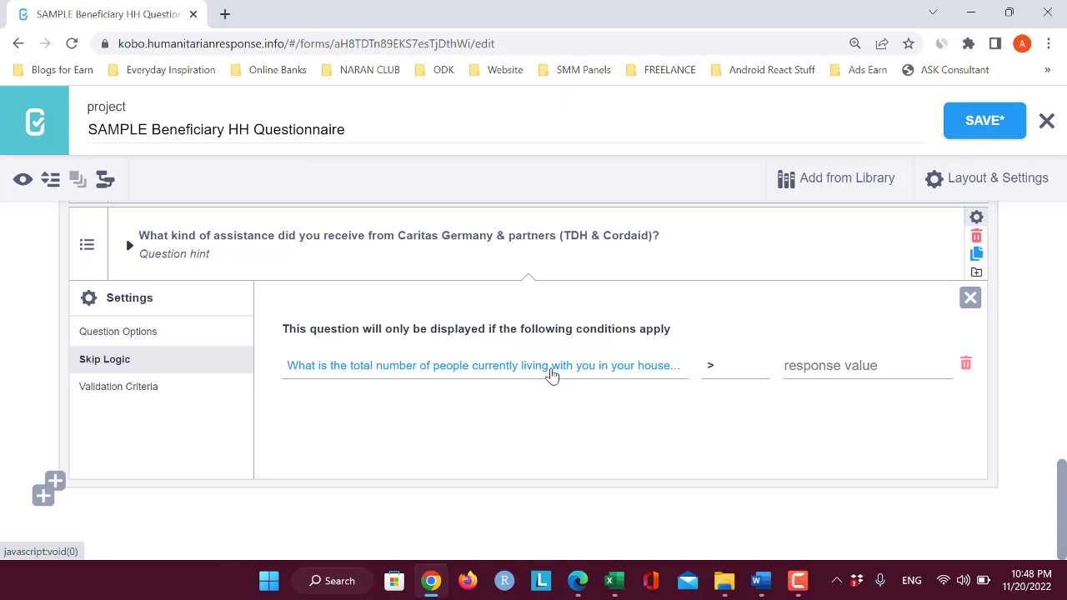
left_click(550, 375)
scroll(435, 321, "down", 1)
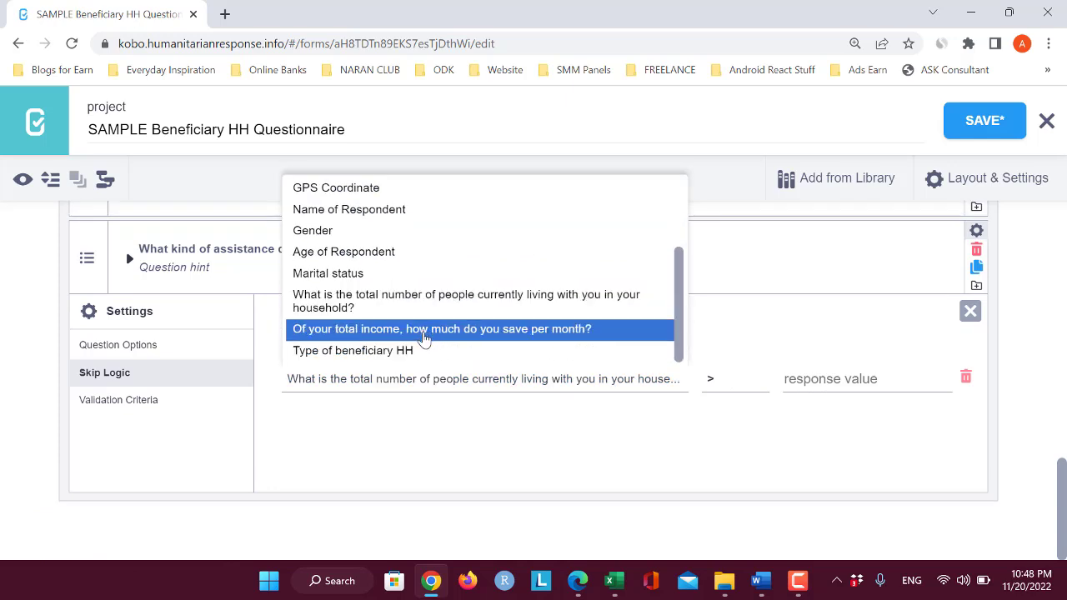
left_click(415, 354)
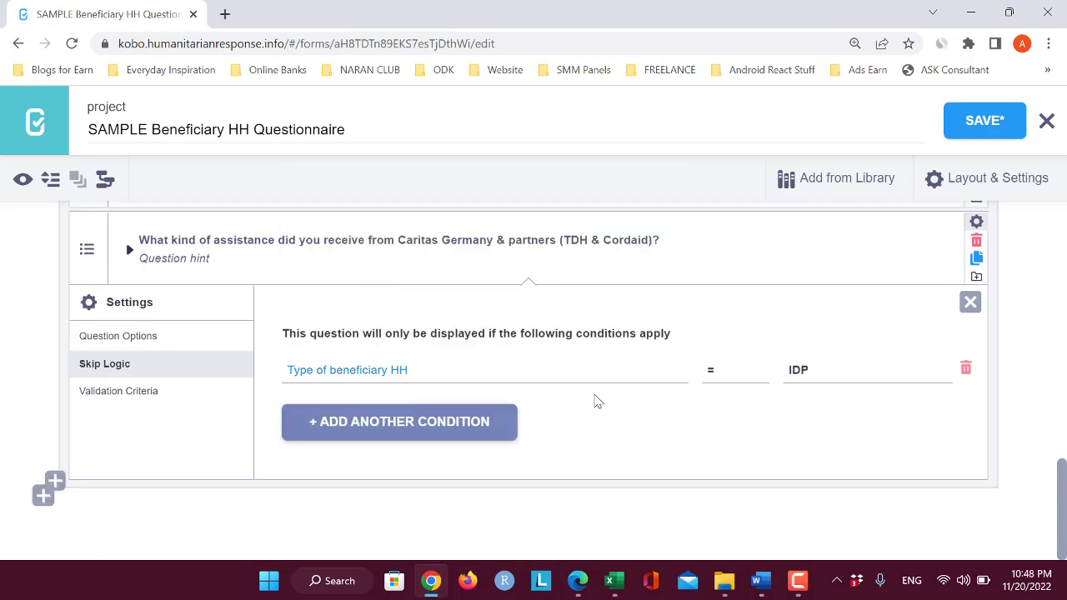
left_click(859, 378)
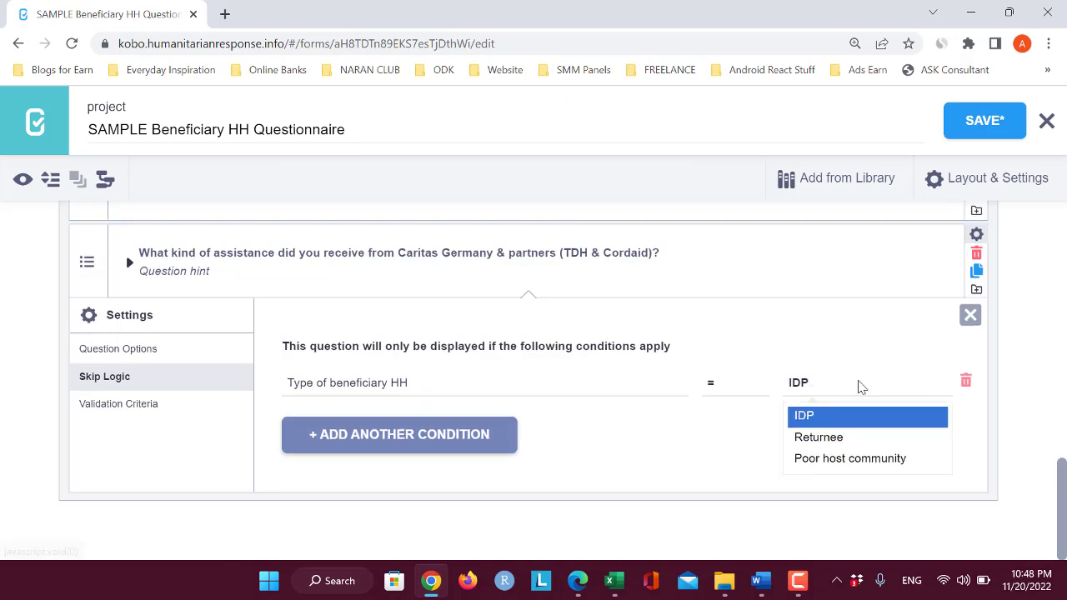
left_click(861, 387)
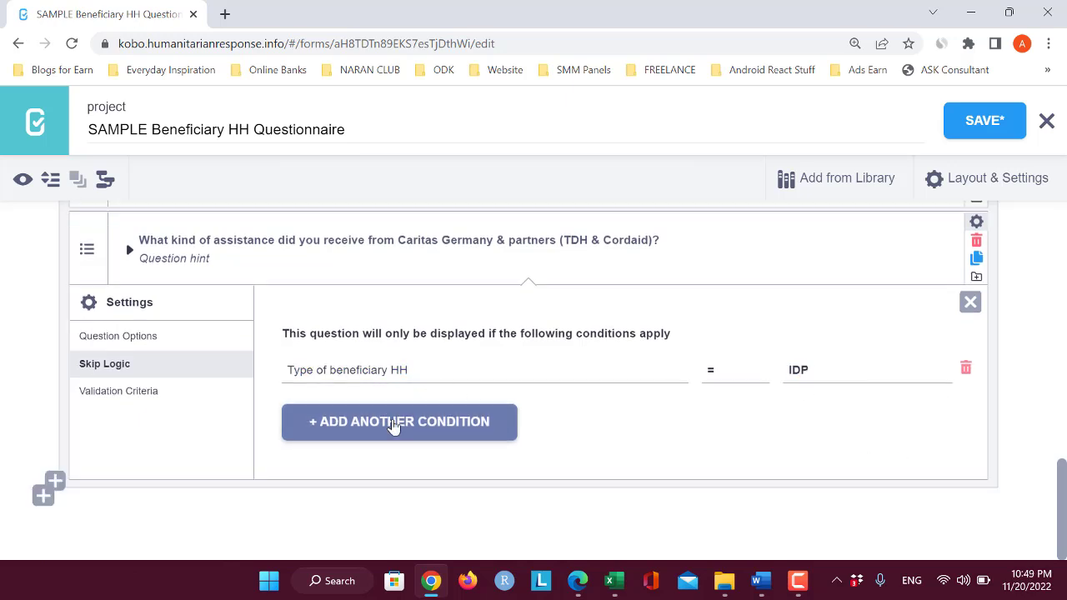
Step: Add a second display condition to the assistance question: Type of beneficiary HH = Poor host community
left_click(396, 427)
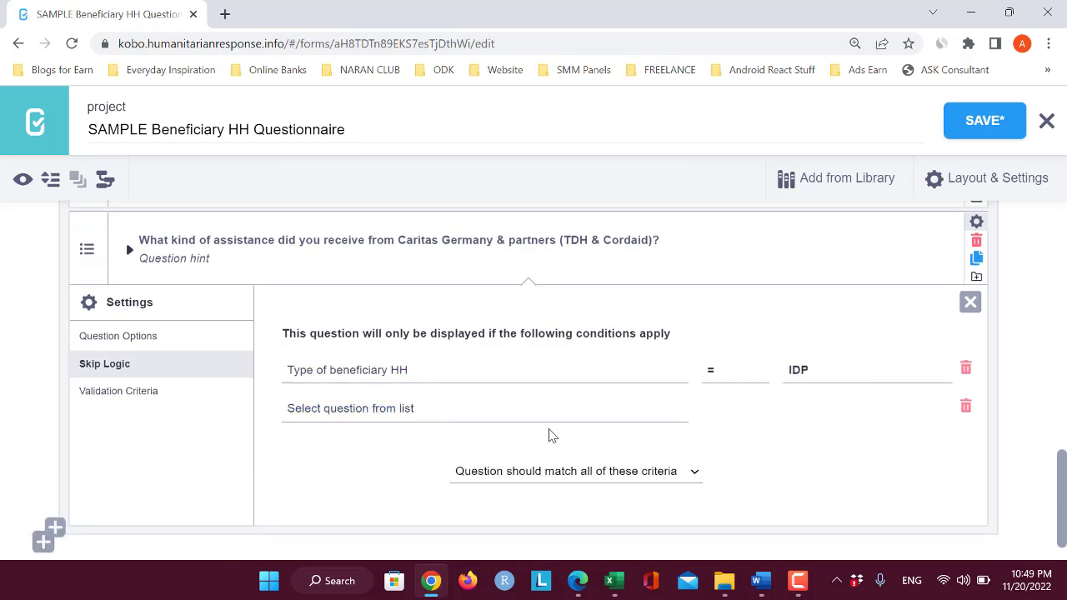
left_click(469, 411)
scroll(435, 342, "down", 2)
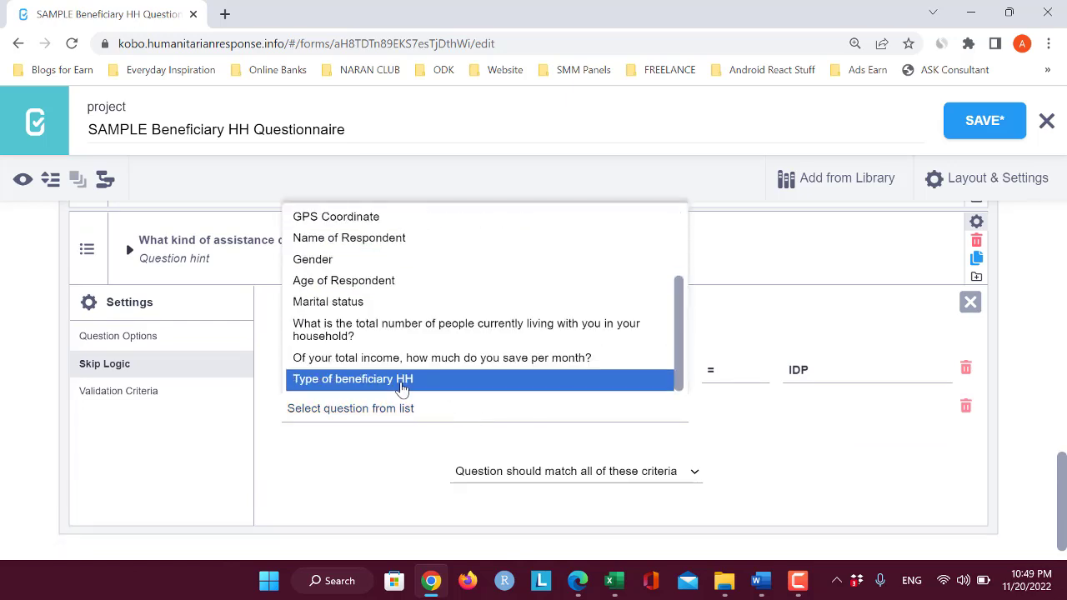
left_click(401, 385)
left_click(848, 412)
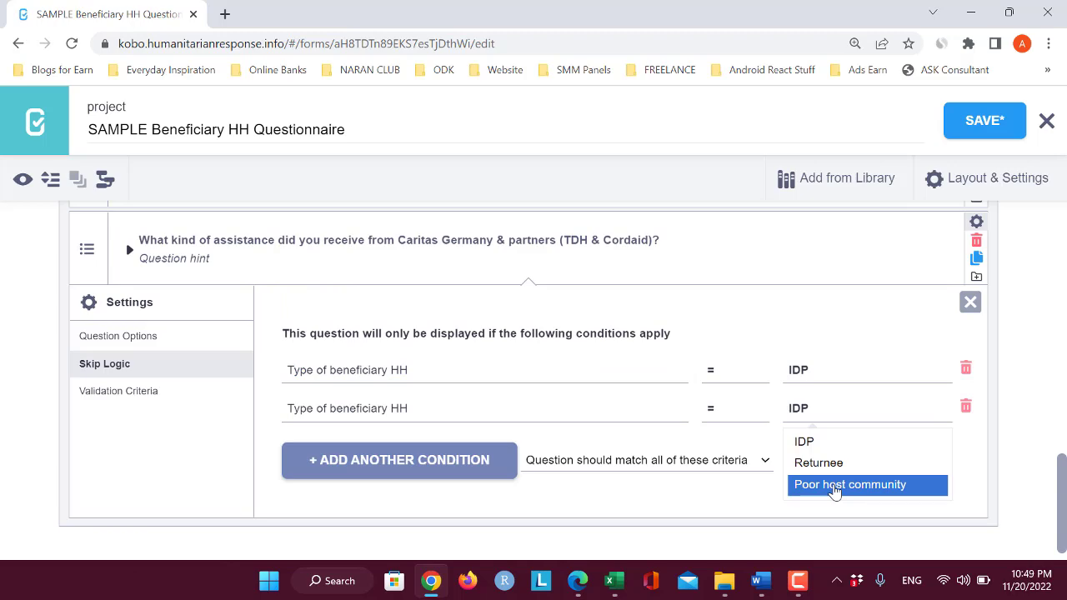
left_click(835, 486)
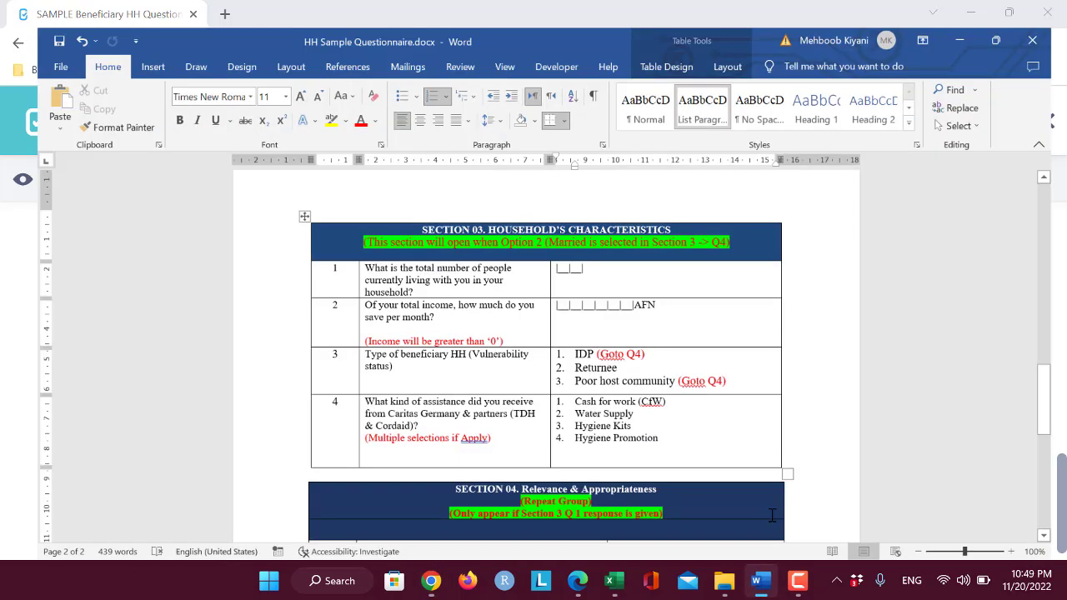
Step: Recheck the Goto Q4 rule in Word, set the skip logic to match any of these criteria, and close the question's settings
left_click(761, 581)
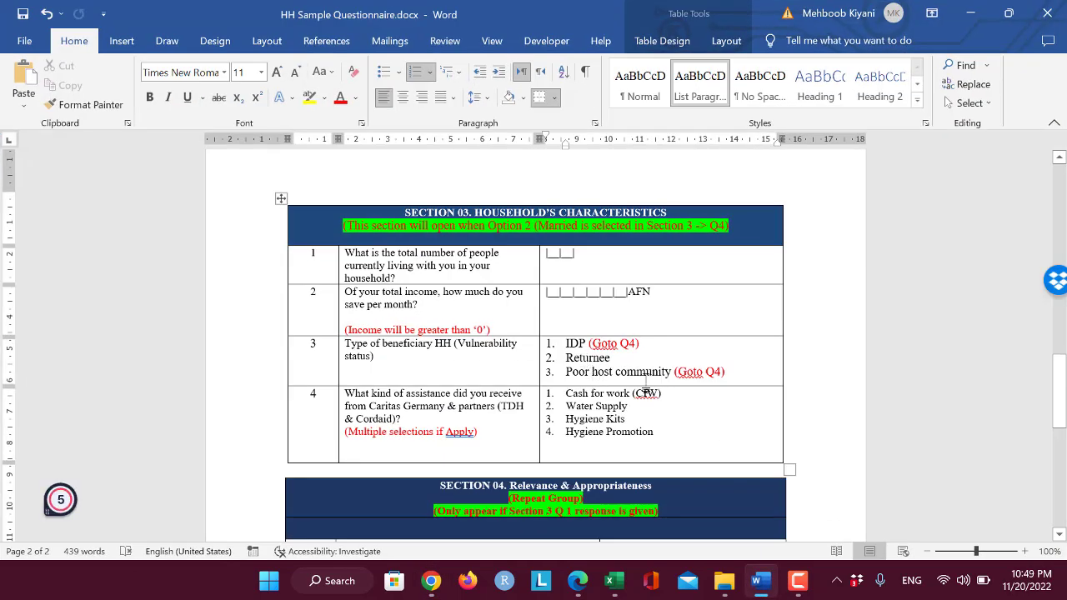
left_click(1009, 14)
key("alt+Tab")
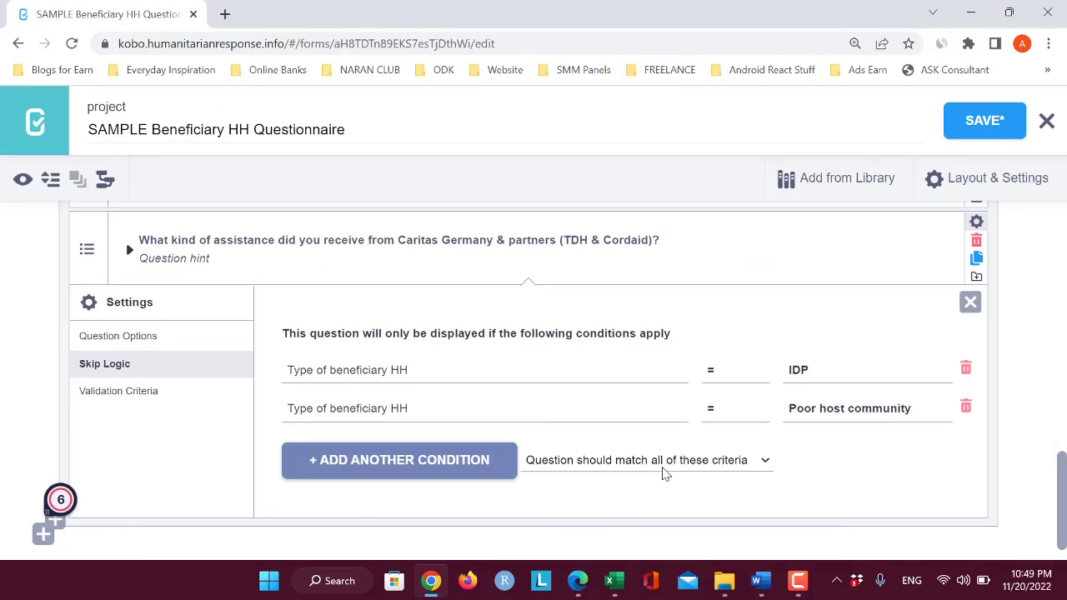
left_click(731, 461)
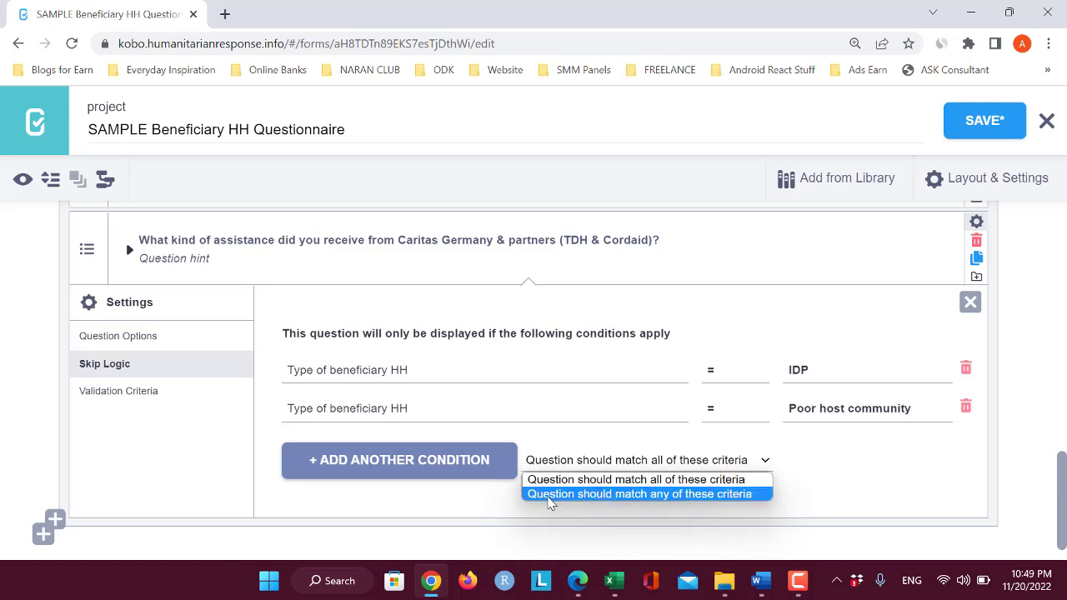
left_click(550, 495)
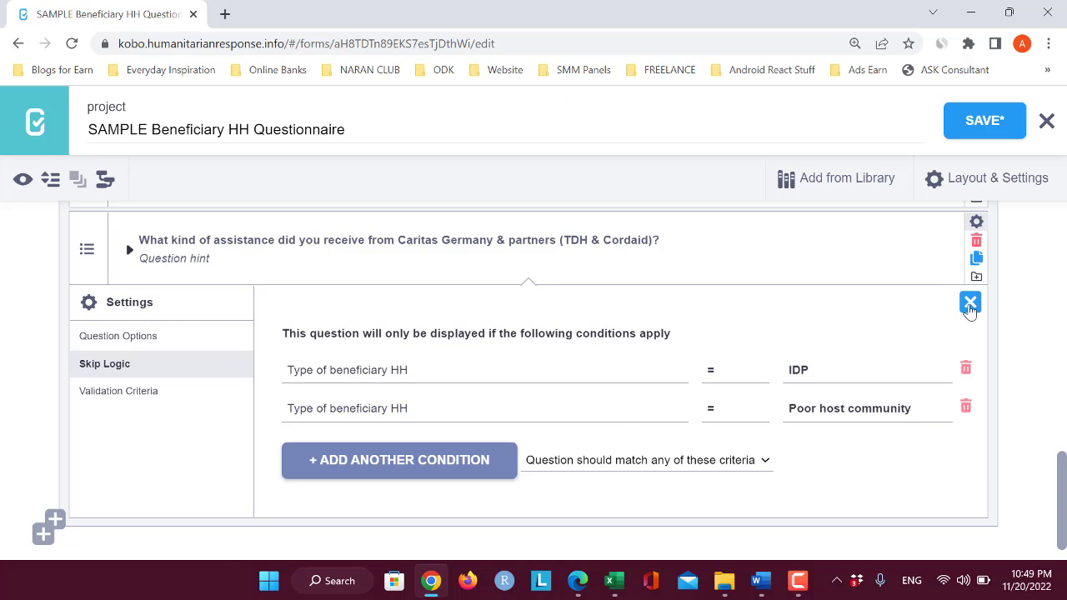
left_click(971, 303)
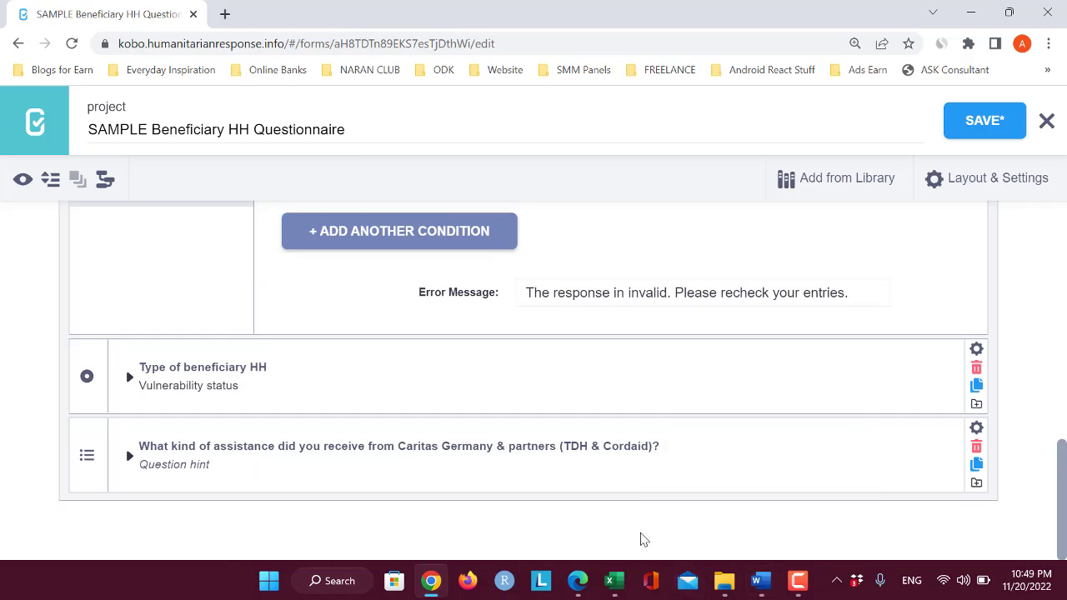
Step: Review Section 04 in the Word questionnaire and copy the text of its first question about how many times individuals faced such a situation
left_click(760, 581)
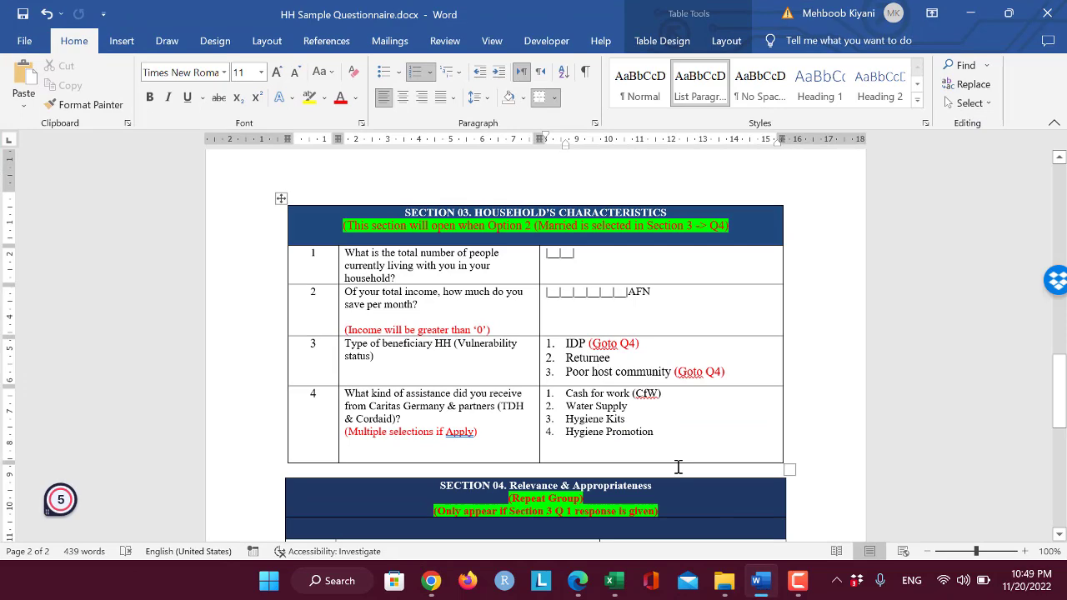
scroll(678, 466, "down", 2)
scroll(678, 467, "down", 2)
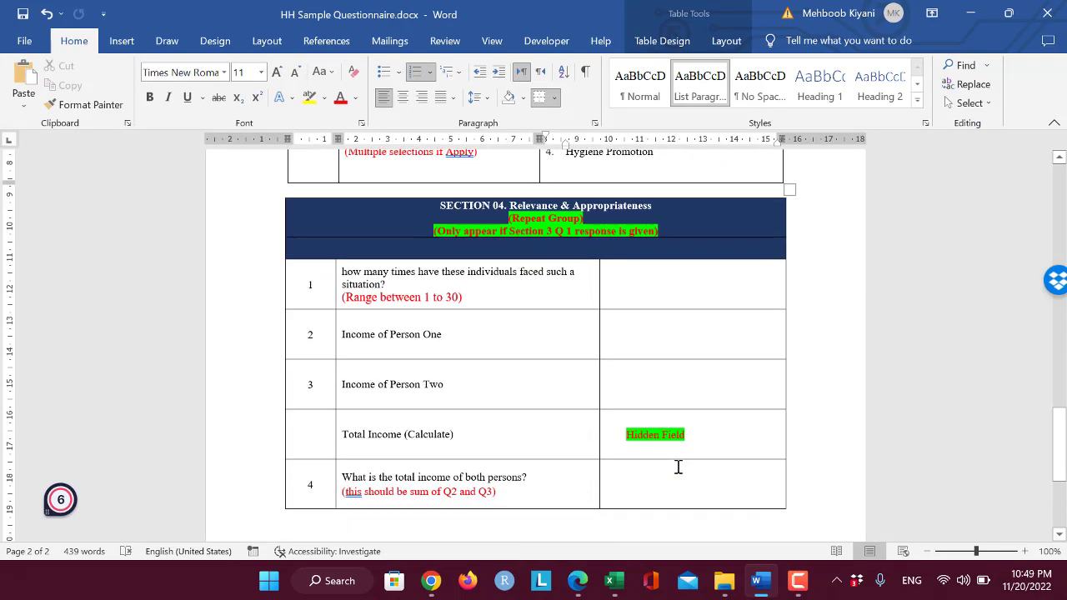
scroll(678, 466, "down", 1)
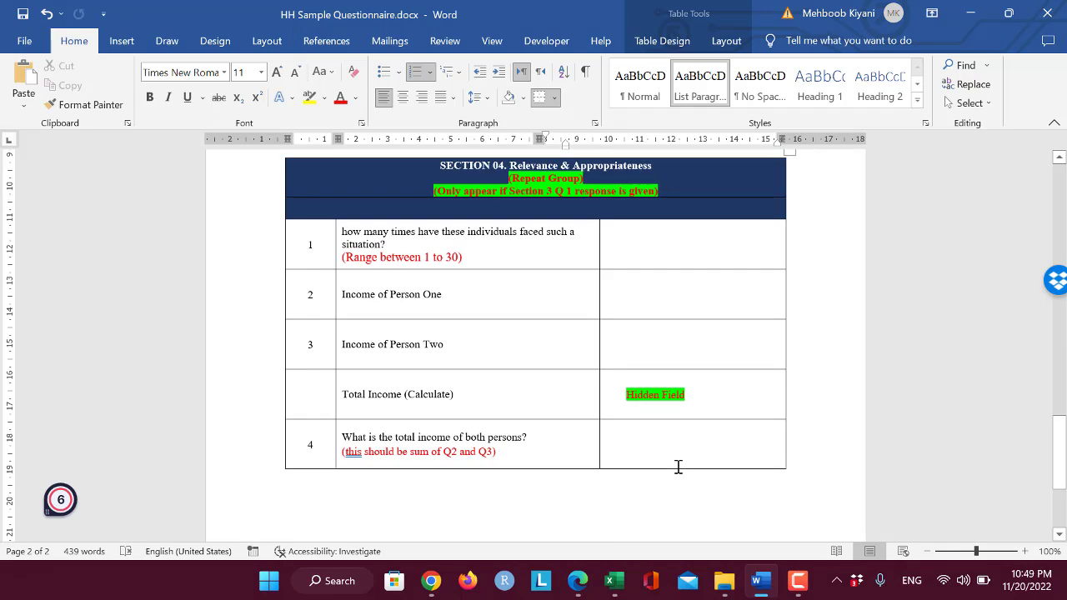
scroll(509, 288, "up", 1)
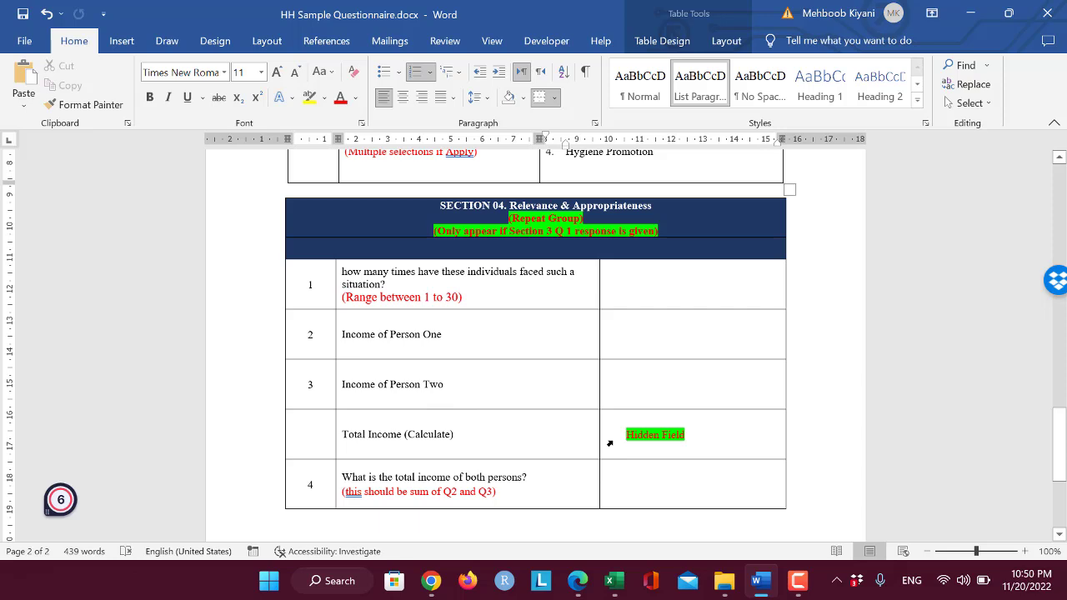
left_click(474, 434)
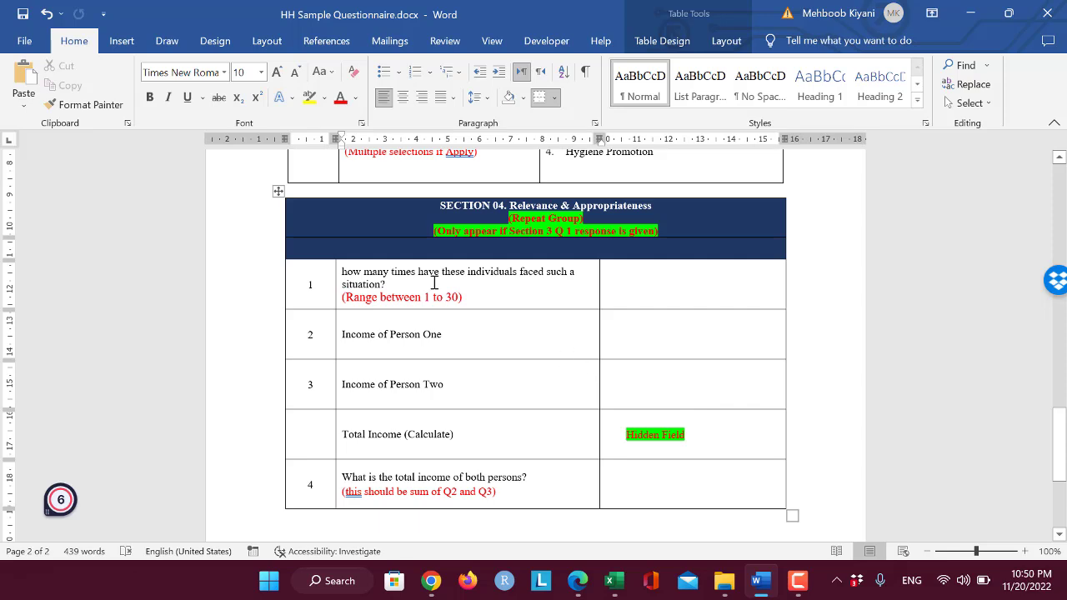
triple_click(388, 280)
key("ctrl+c")
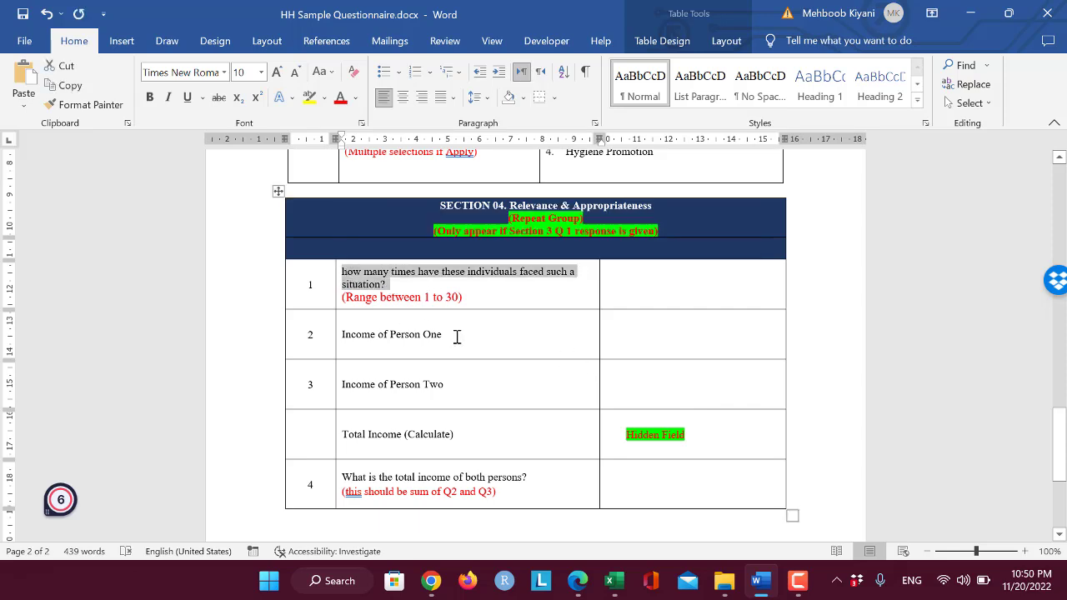
left_click(407, 307)
Step: Back in the form, add a Number question after the Section 03 group titled "how many times have these individuals faced such a situation?"
key("alt+Tab")
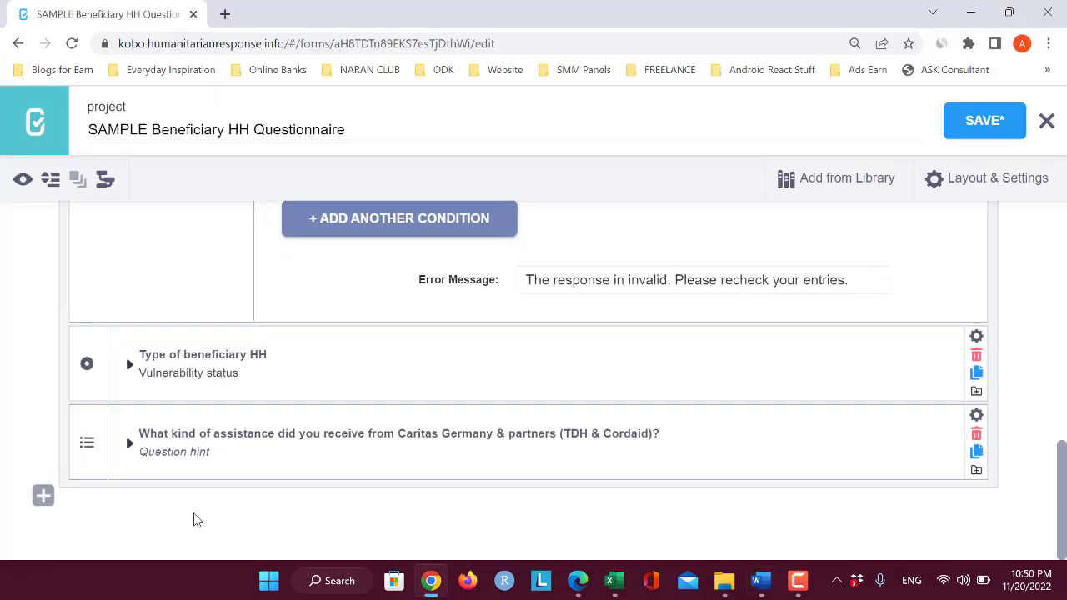
left_click(41, 496)
left_click(837, 455)
scroll(676, 467, "down", 2)
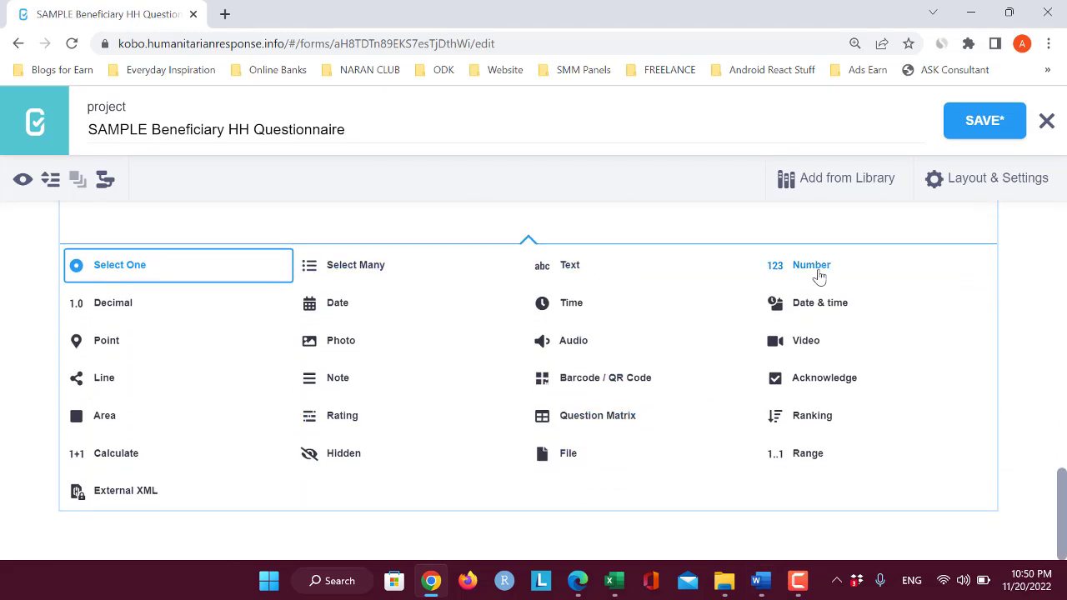
left_click(820, 277)
left_click(192, 455)
left_click_drag(198, 451, 114, 469)
key("ctrl+v")
left_click(232, 535)
Step: Copy "Income of Person One" from the Word questionnaire and add it to the form as a Number question after the previous one
key("alt+Tab")
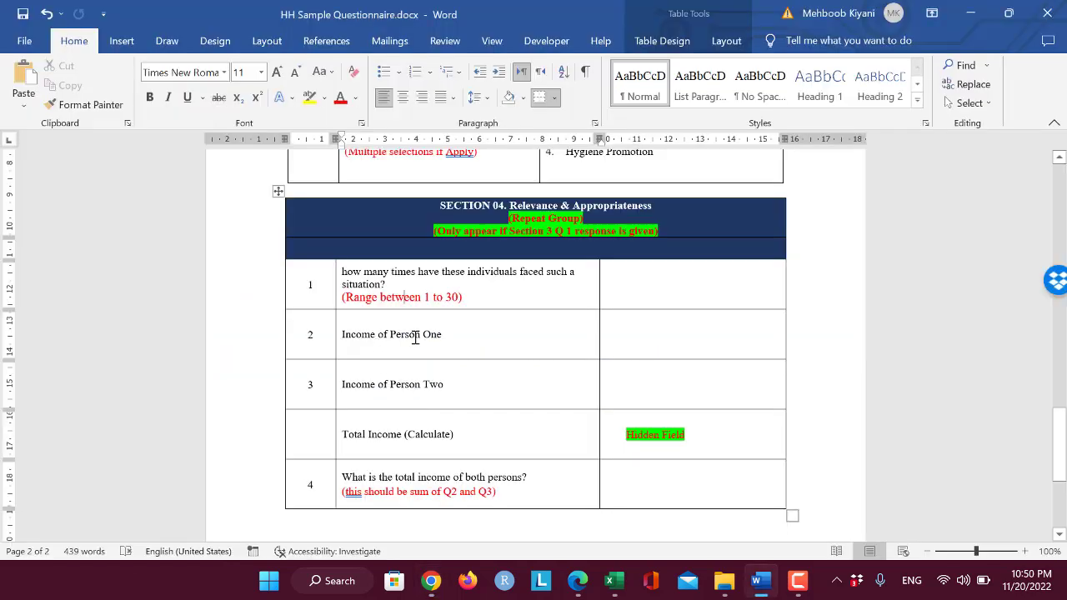
left_click_drag(479, 338, 343, 338)
key("ctrl+c")
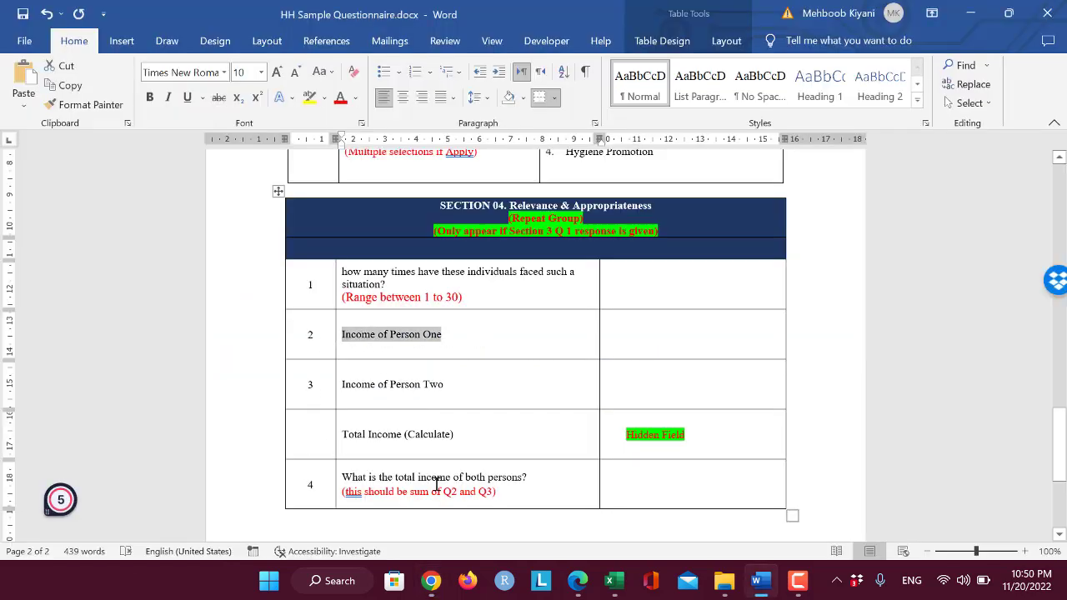
key("alt+Tab")
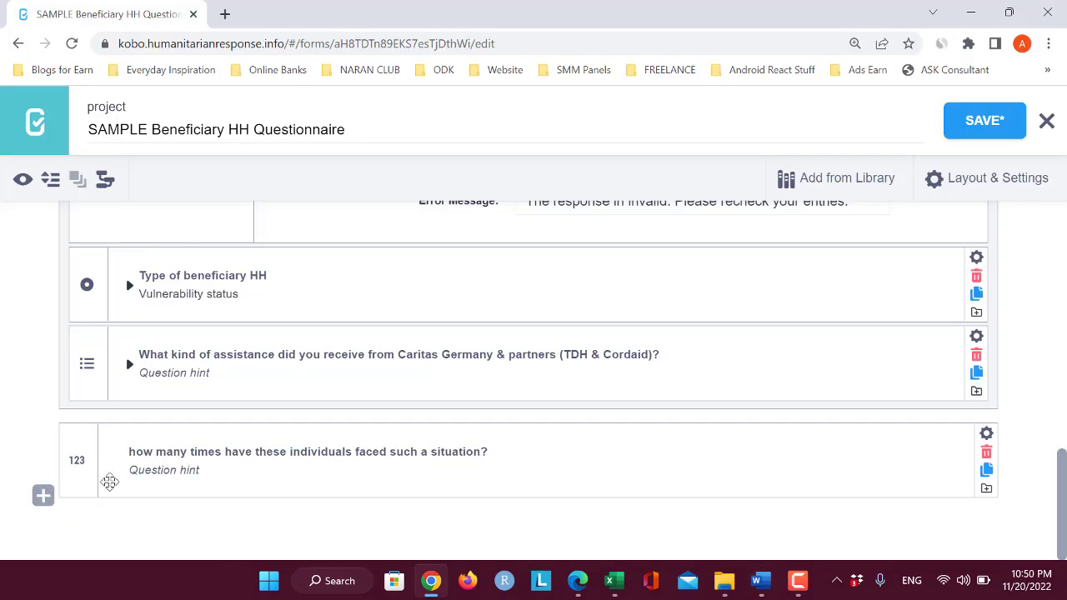
left_click(42, 495)
left_click(762, 498)
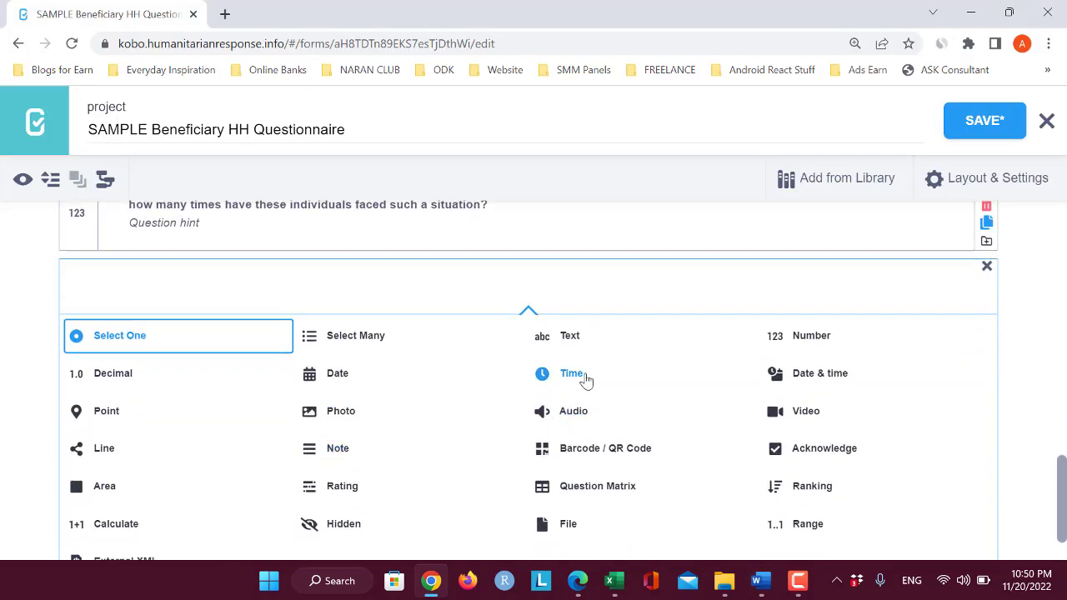
left_click(739, 347)
left_click(210, 453)
key("ctrl+v")
left_click(189, 529)
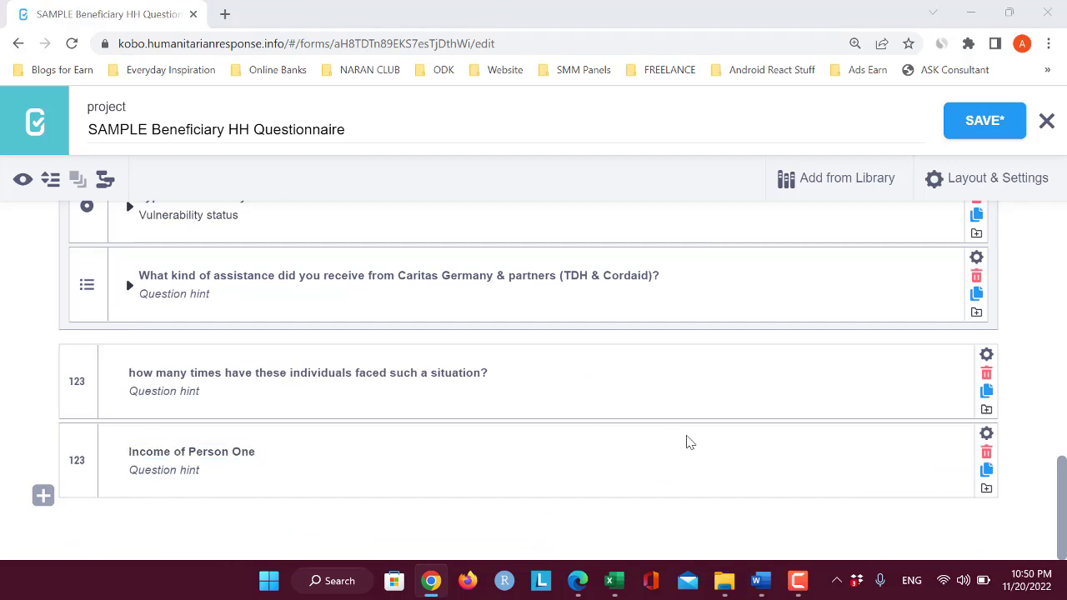
Step: Copy "Income of Person Two" from the Word questionnaire and add it as a Number question at the end of the form
key("alt+Tab")
mouse_move(327, 384)
left_mouse_down()
mouse_move(455, 386)
mouse_move(342, 386)
left_mouse_up()
key("ctrl+c")
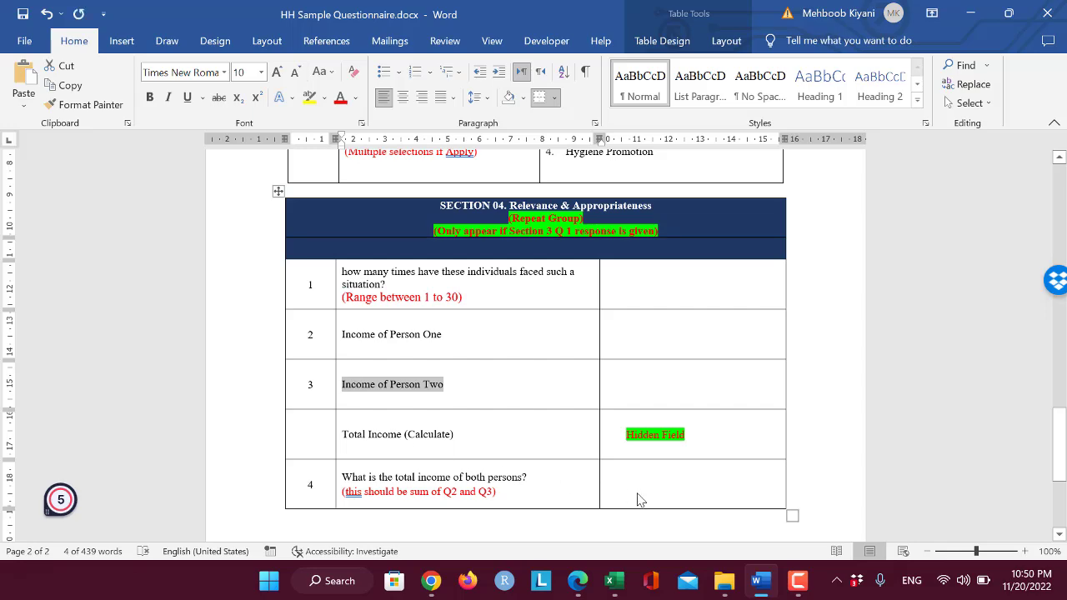
key("alt+Tab")
left_click(41, 494)
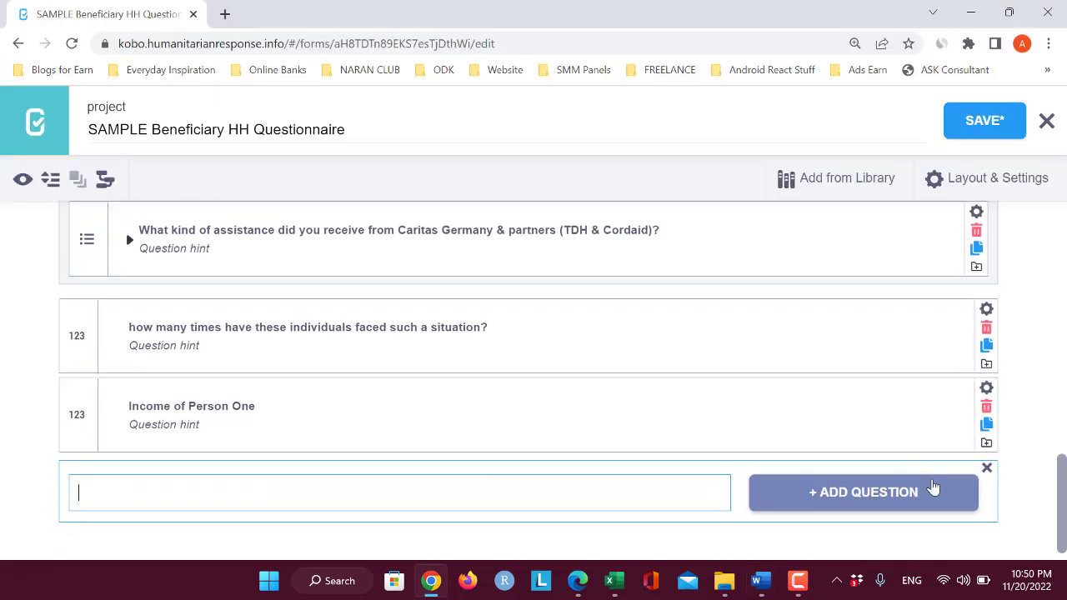
left_click(814, 493)
left_click(792, 335)
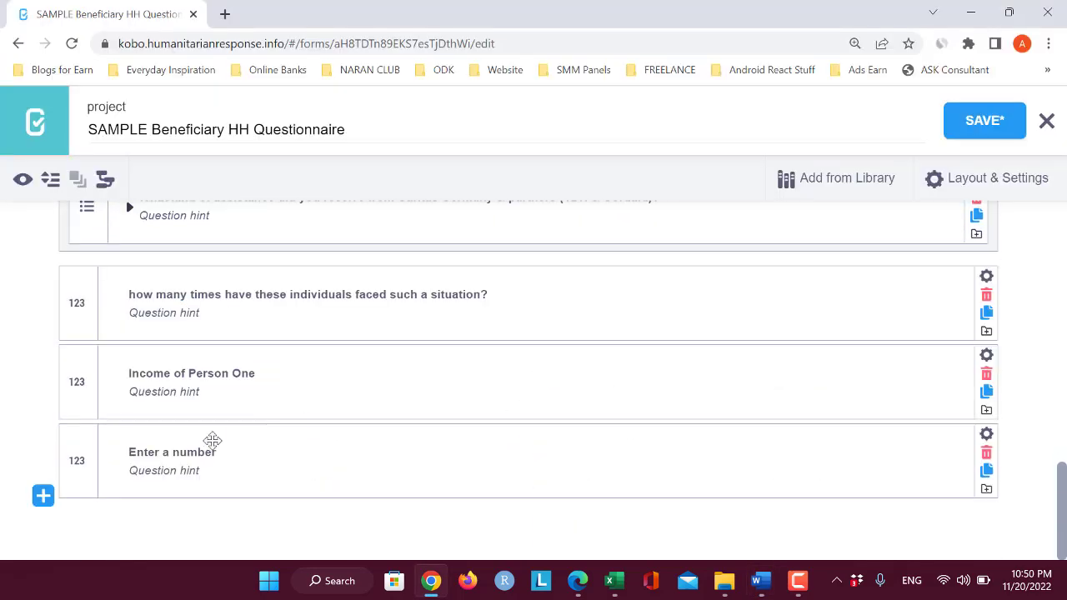
left_click(208, 452)
key("ctrl+v")
left_click(193, 531)
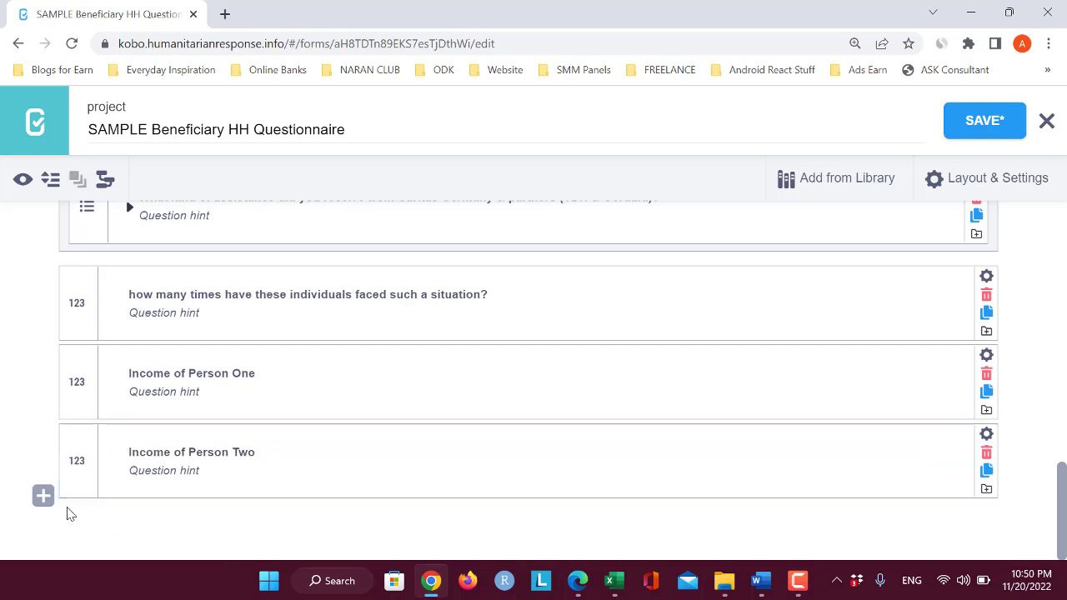
Step: Check the Total Income (Calculate) row in the Word questionnaire, and add a Calculate question after Income of Person Two in the form
key("alt+Tab")
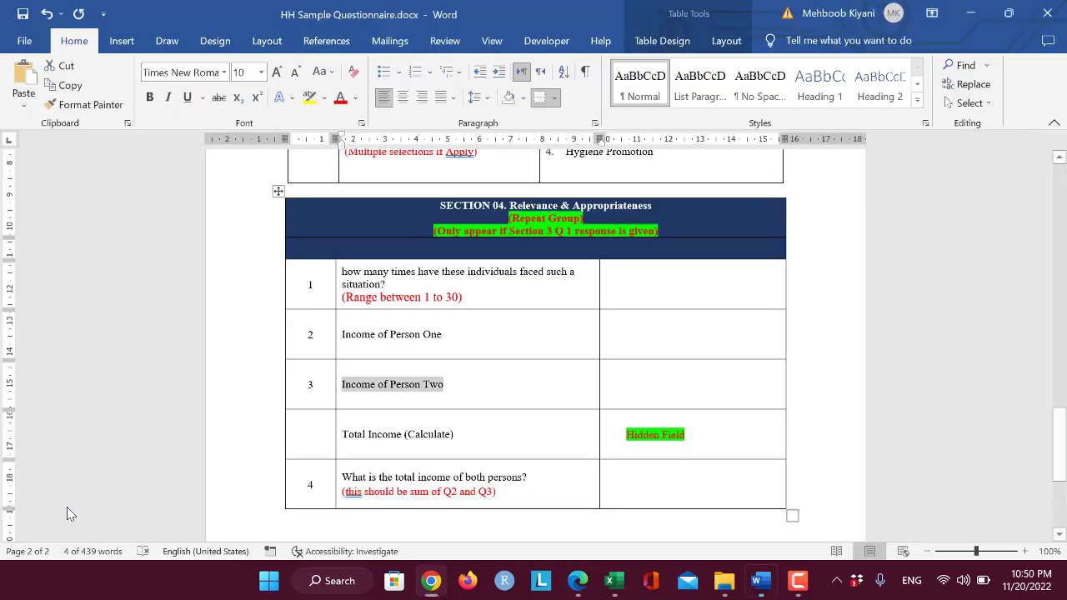
left_click(408, 434)
left_click_drag(456, 435, 340, 437)
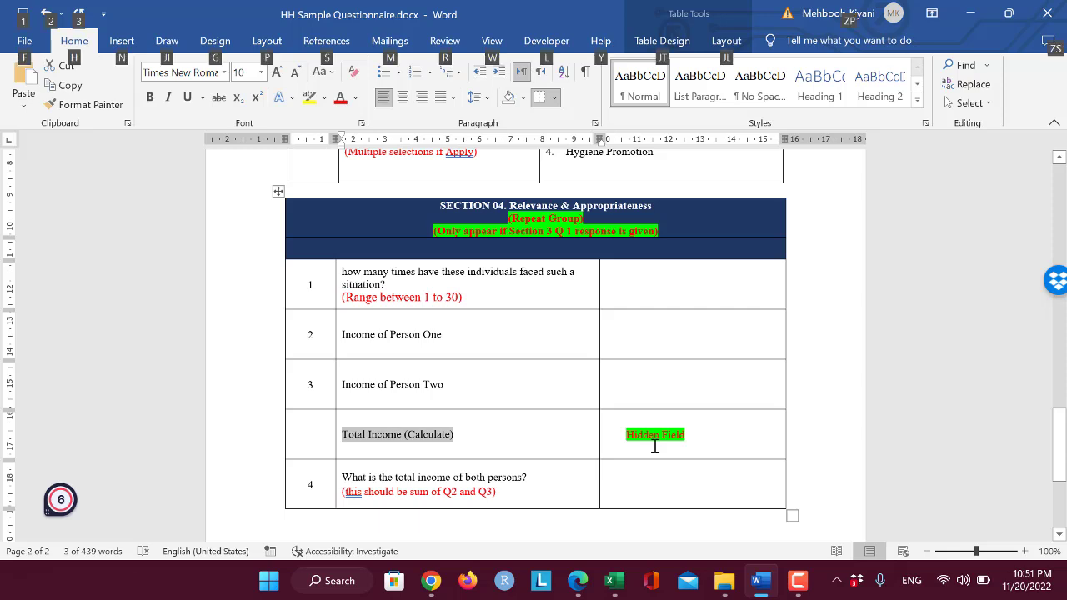
key("alt+Tab")
left_click(43, 497)
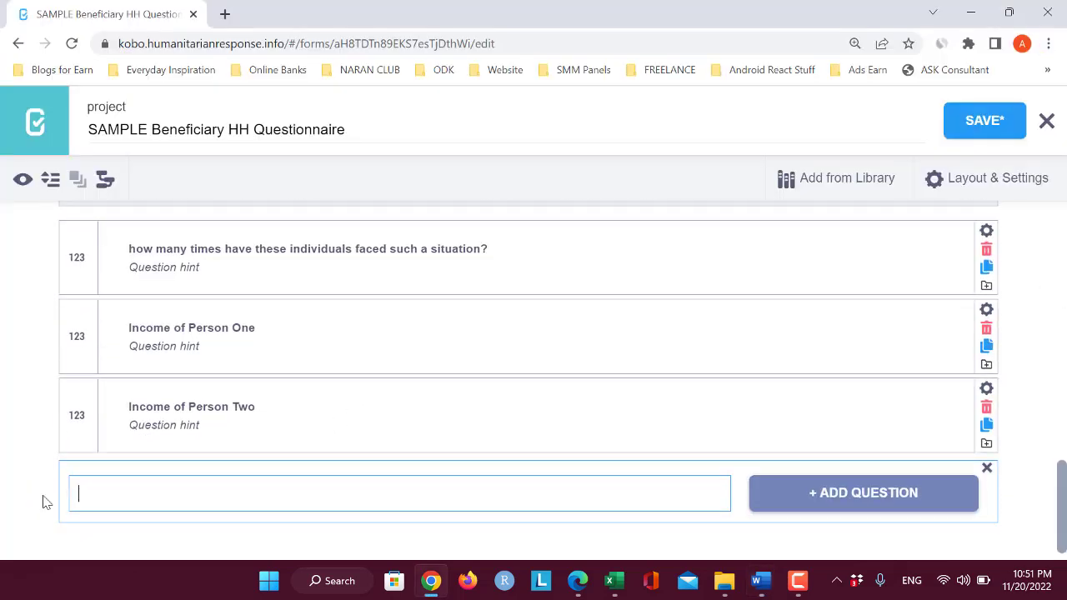
left_click(815, 505)
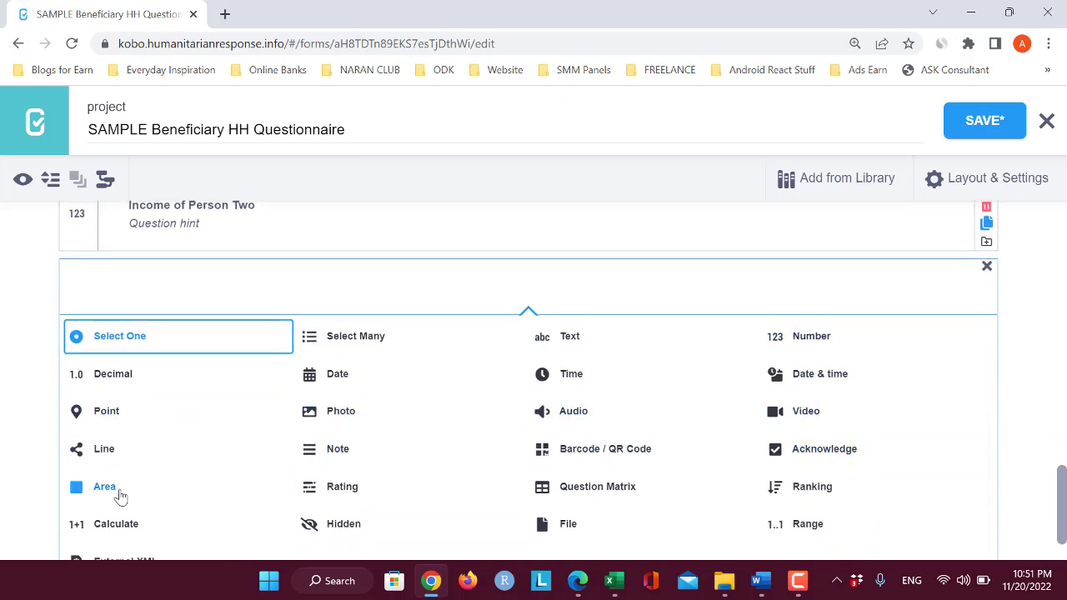
left_click(116, 525)
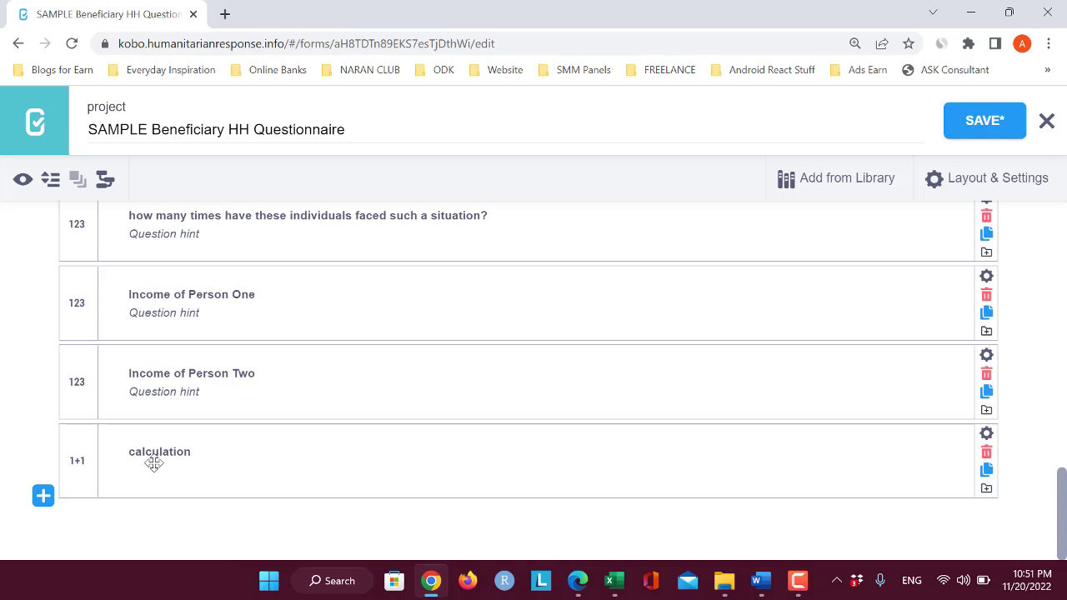
left_click(169, 453)
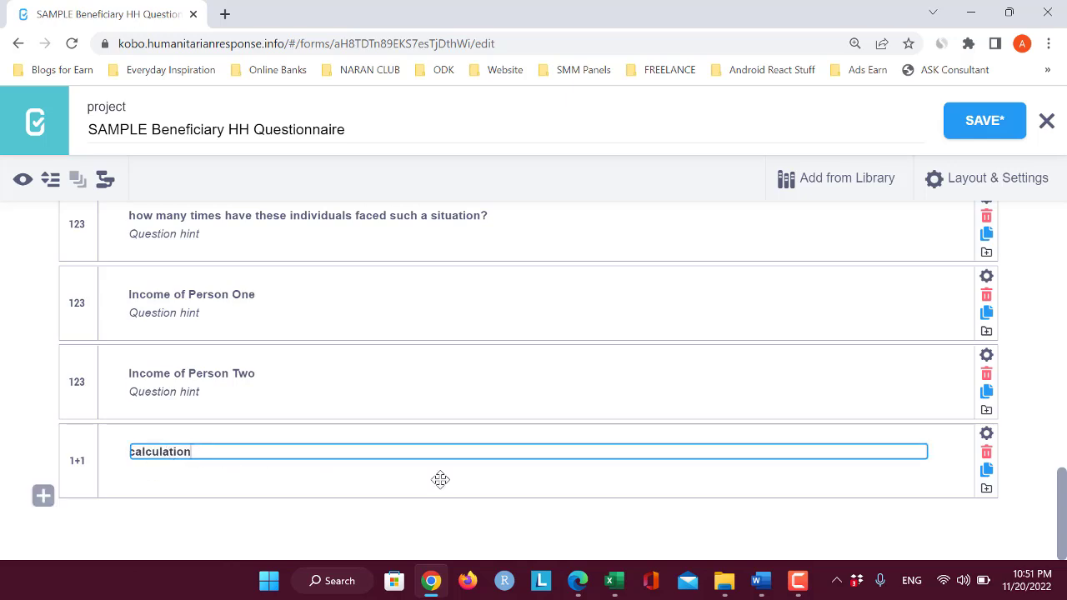
Step: Look through the calculation question's question options, skip logic and validation criteria, then close its settings
left_click(986, 433)
scroll(705, 469, "down", 3)
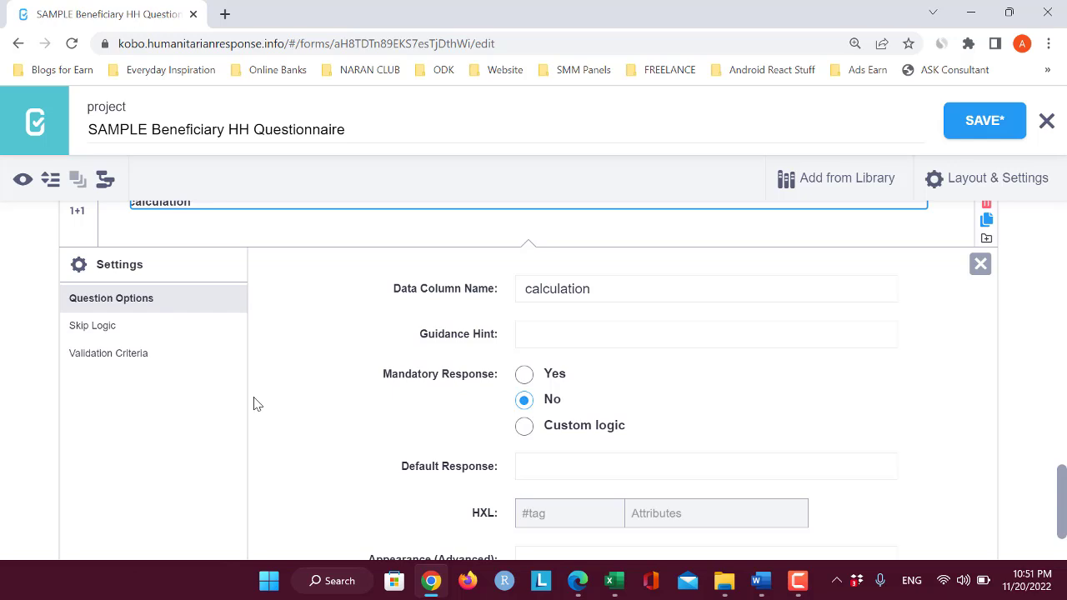
scroll(258, 405, "down", 2)
scroll(257, 405, "up", 1)
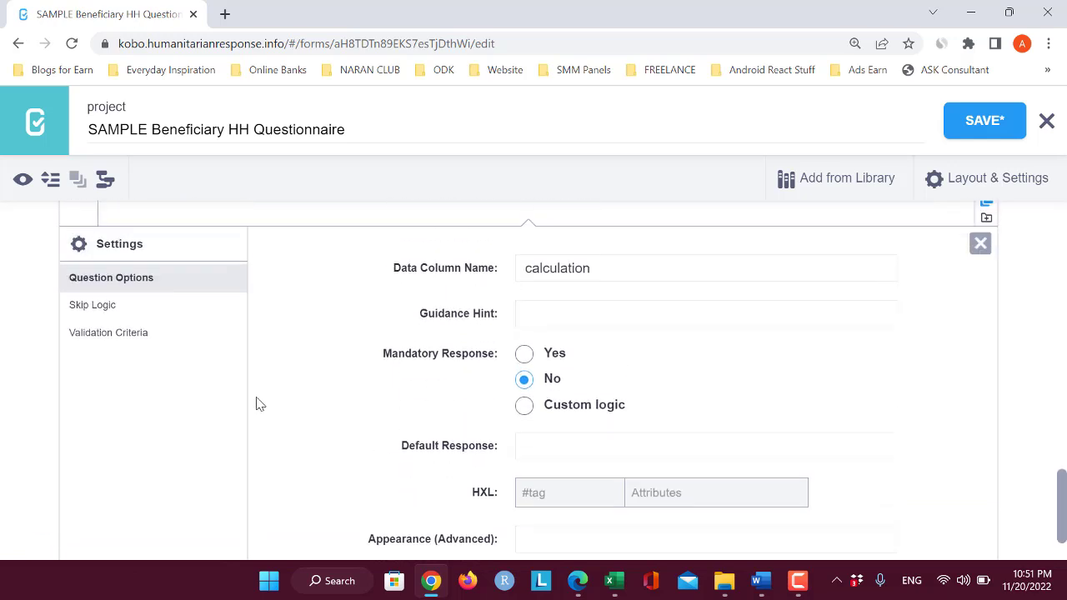
left_click(109, 306)
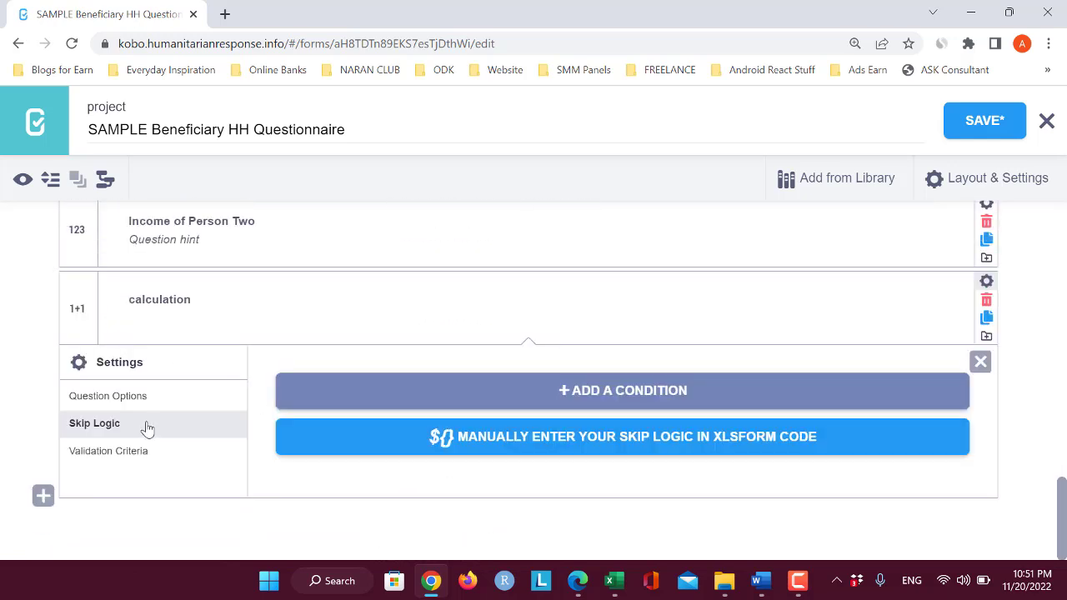
left_click(144, 451)
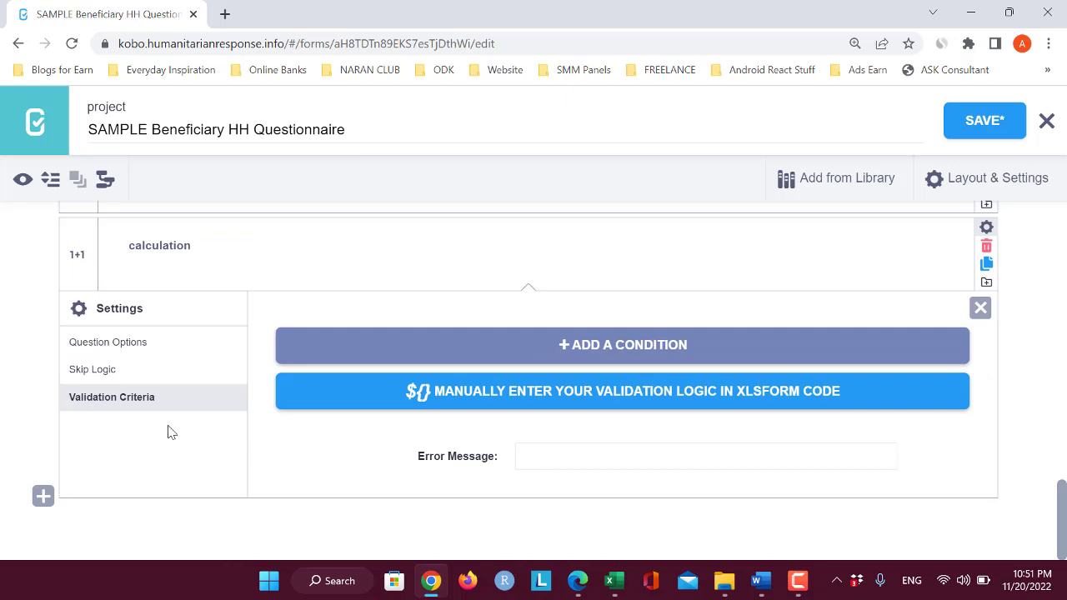
left_click(127, 342)
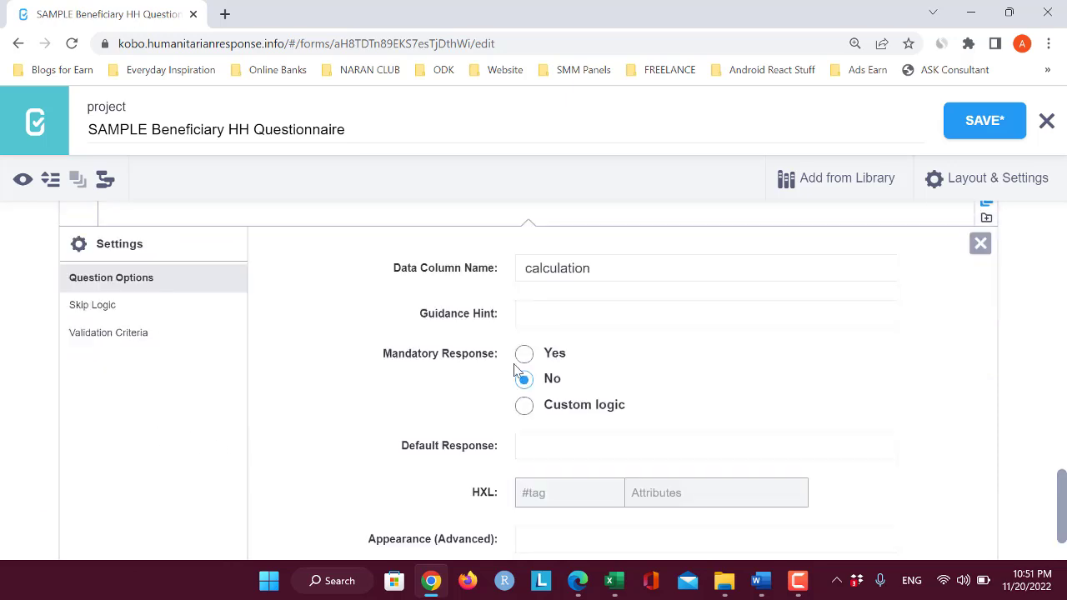
scroll(833, 323, "up", 1)
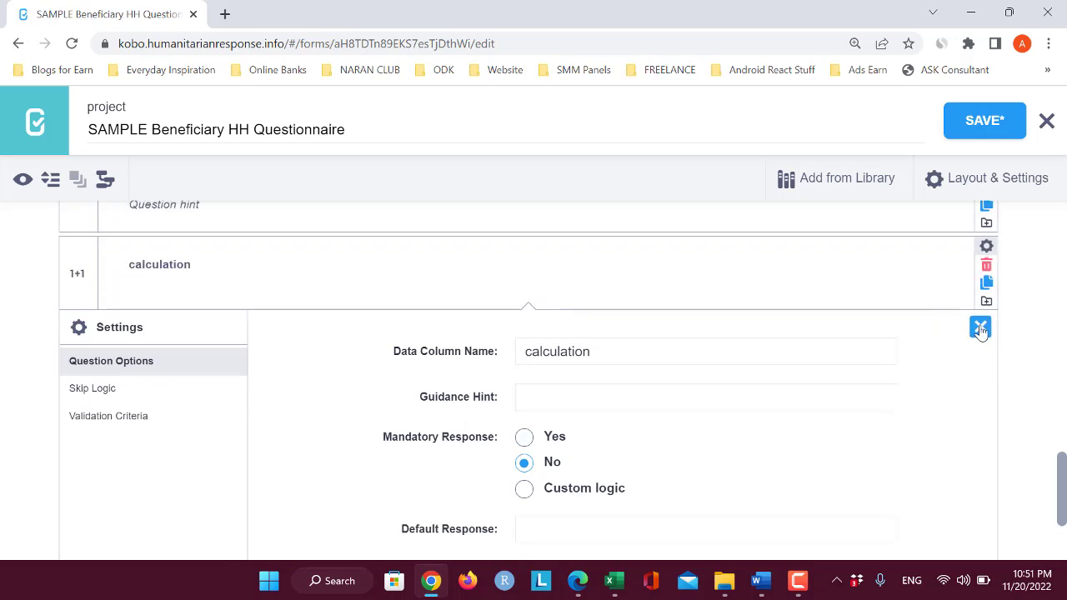
left_click(980, 328)
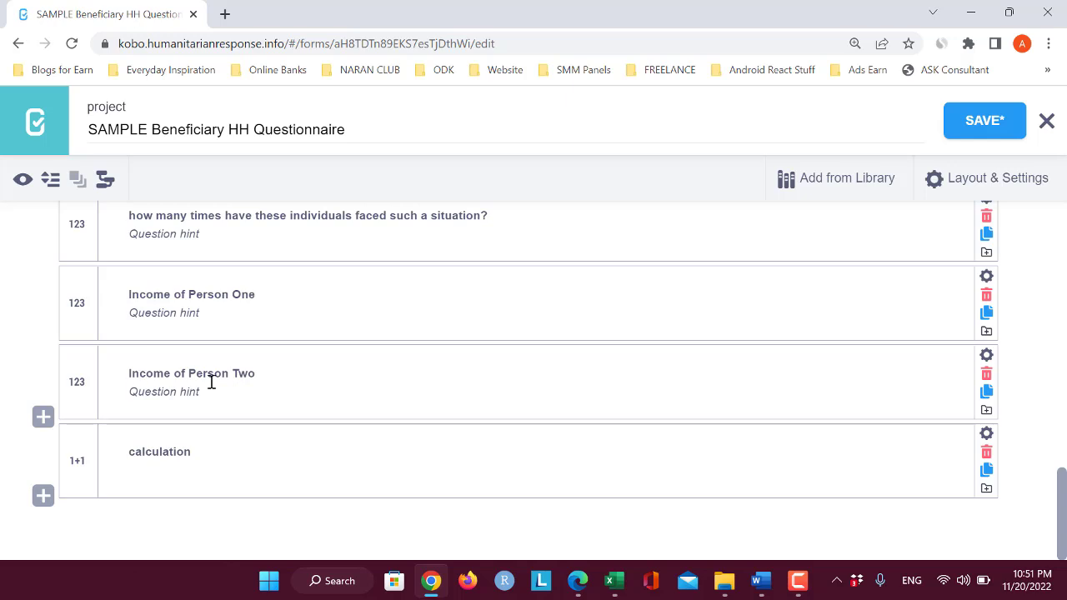
Step: Copy the data column name Income_of_Person_One from that question's settings and close them
left_click(131, 297)
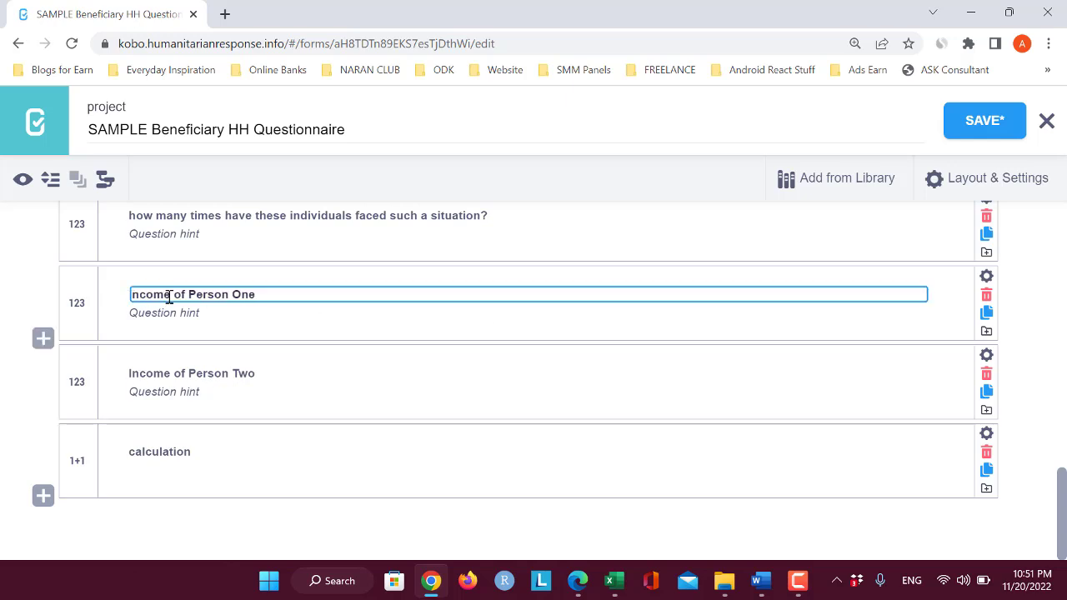
left_click(230, 313)
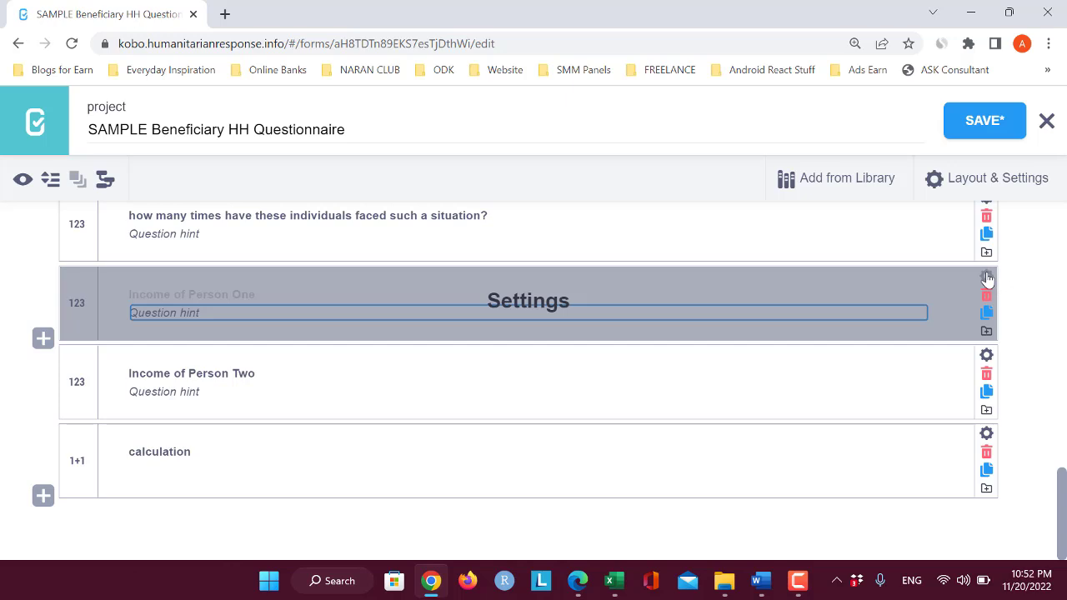
left_click(986, 278)
left_click(542, 381)
left_click_drag(521, 381, 674, 383)
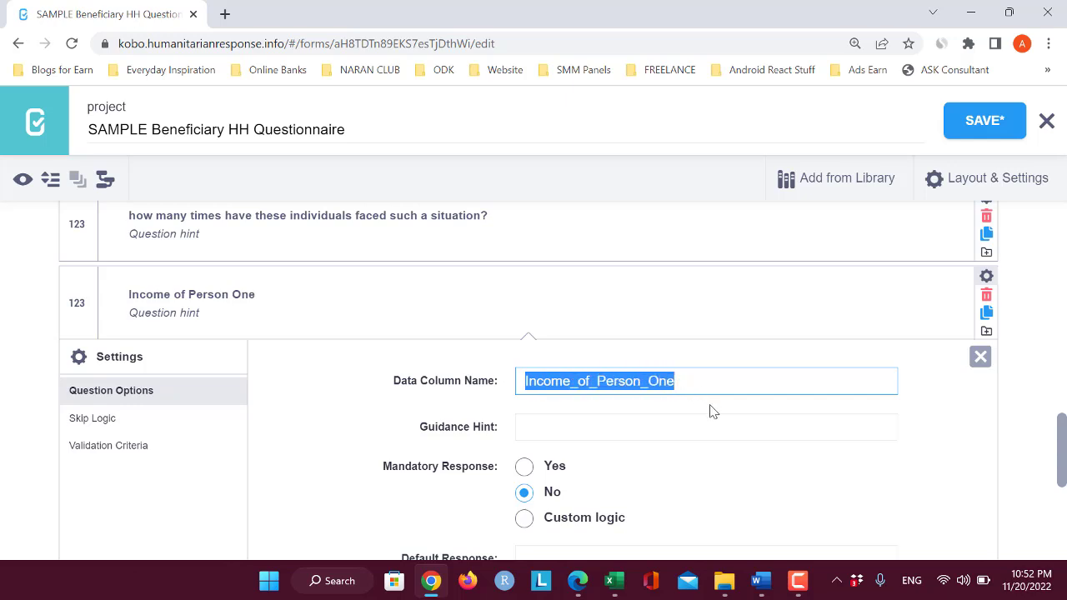
left_click(980, 357)
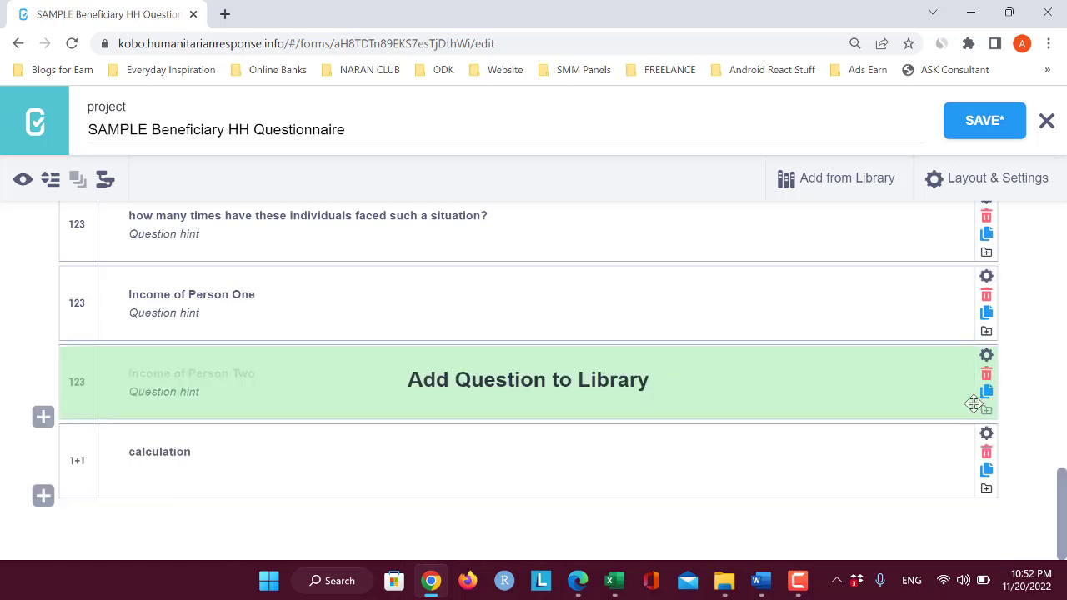
Step: Replace the Calculate question's placeholder expression with "${Income_of_Person_One} +"
left_click(204, 452)
double_click(202, 453)
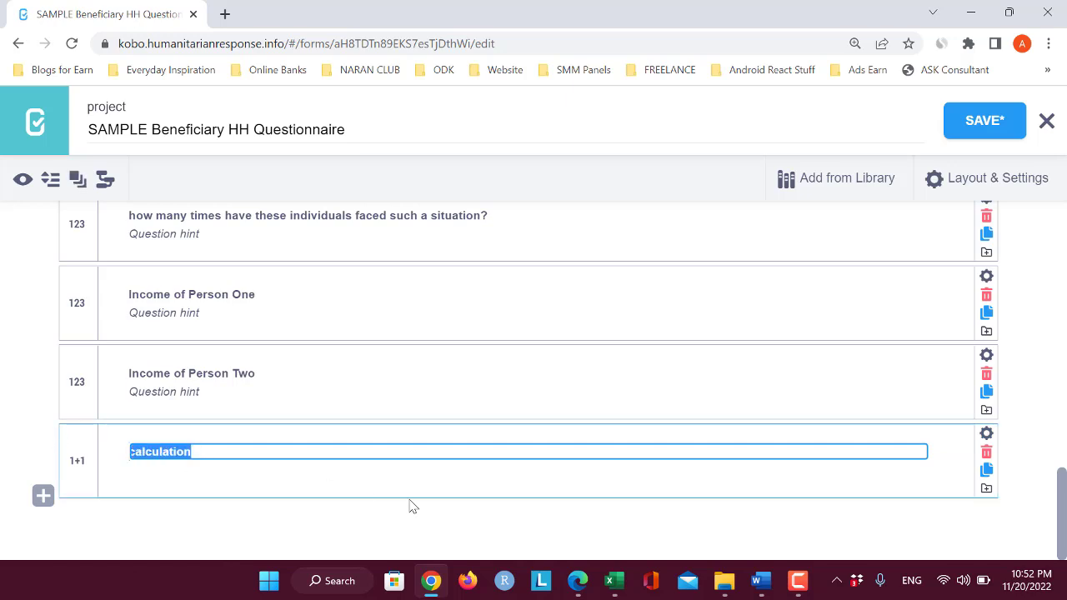
key("BackSpace")
type("${")
type("Income_of_Person_One}")
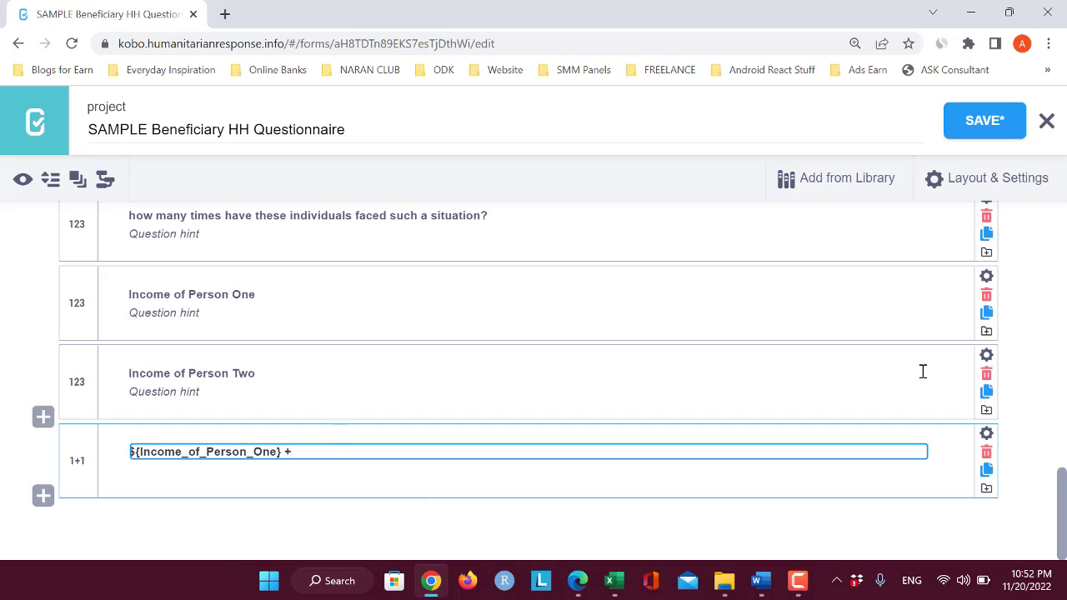
Step: Copy the data column name of Income of Person Two and complete the calculation as ${Income_of_Person_One} + ${Income_of_Person_Two}
left_click(986, 355)
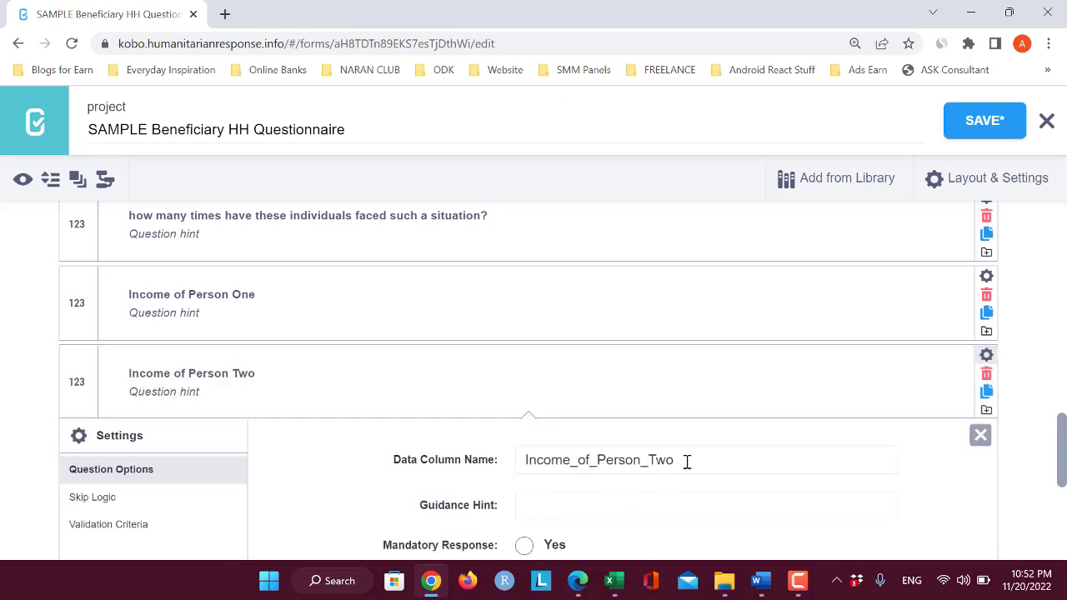
left_click_drag(687, 461, 317, 470)
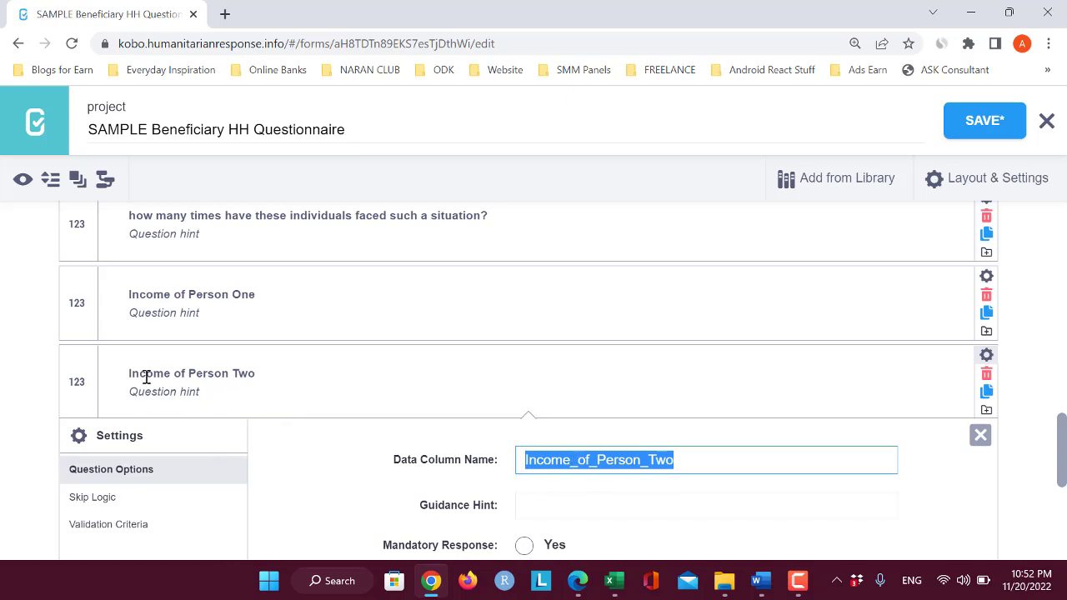
scroll(610, 453, "down", 3)
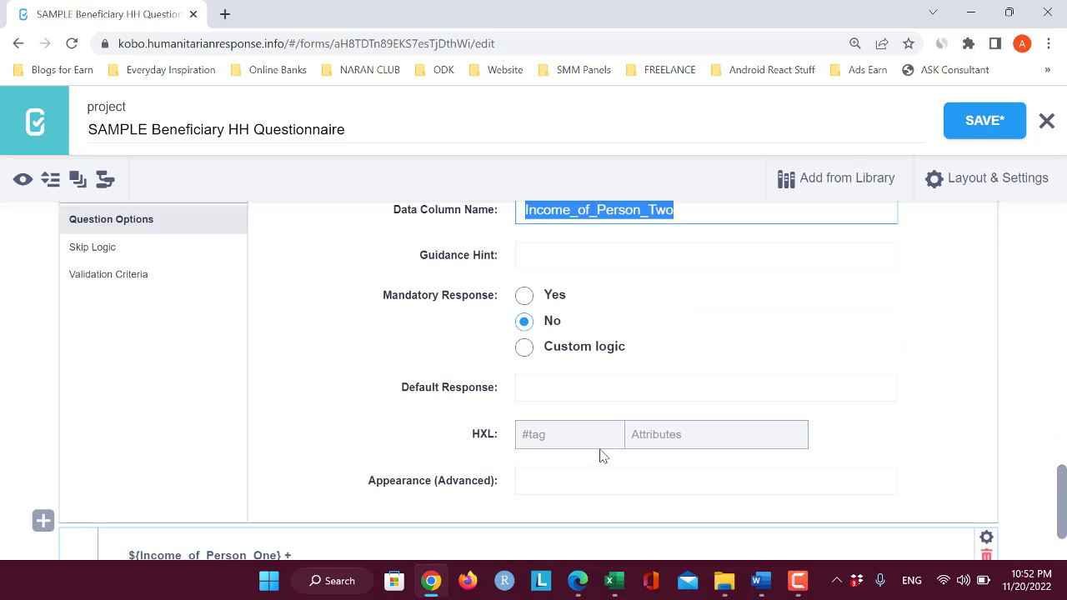
scroll(601, 453, "down", 1)
left_click(329, 450)
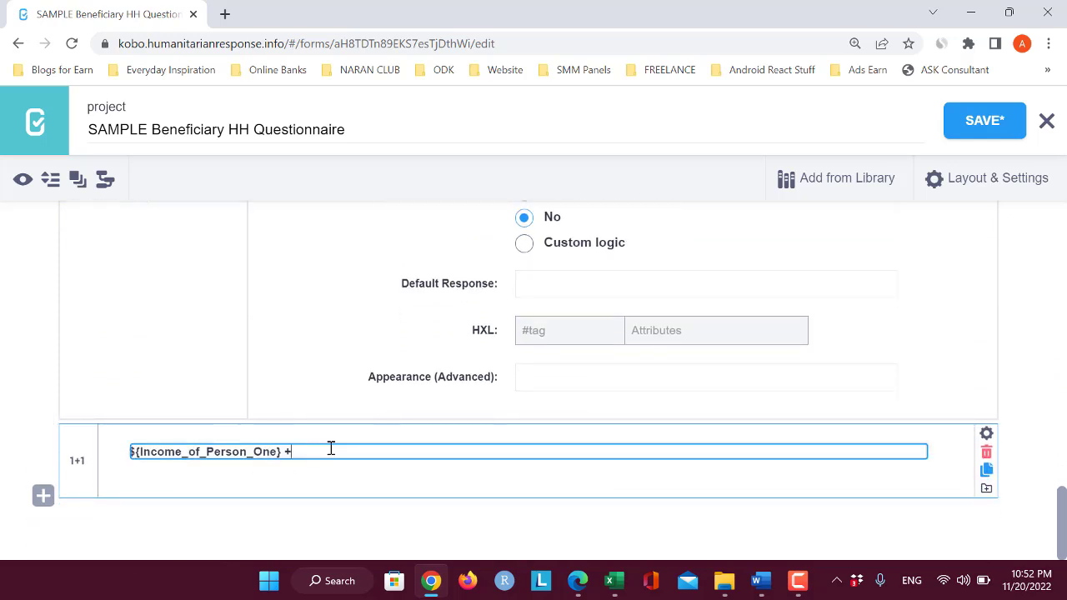
type("${Income_of_Person_Two")
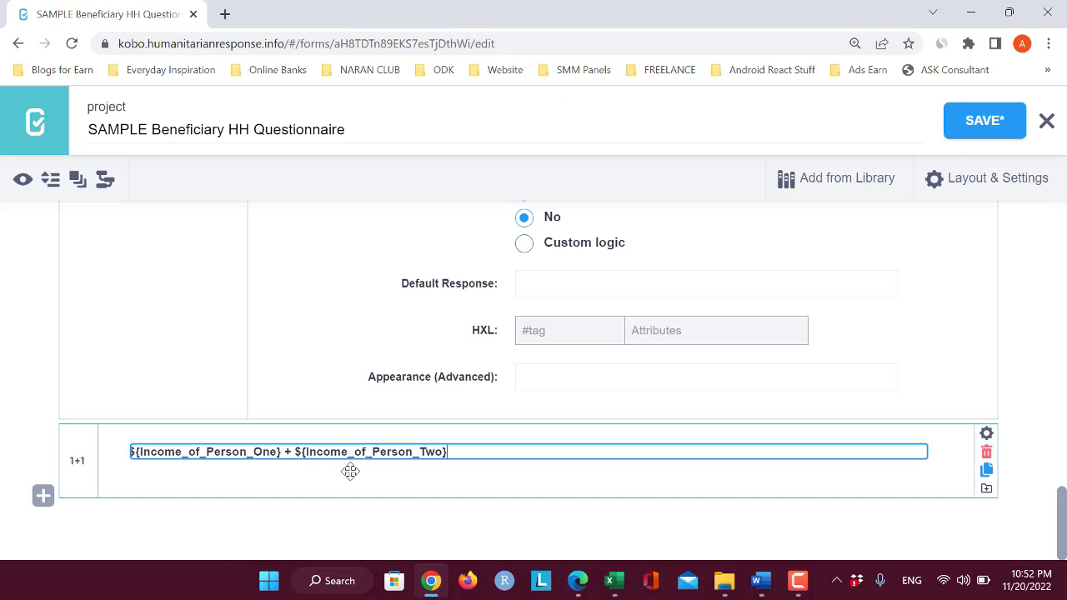
left_click(367, 512)
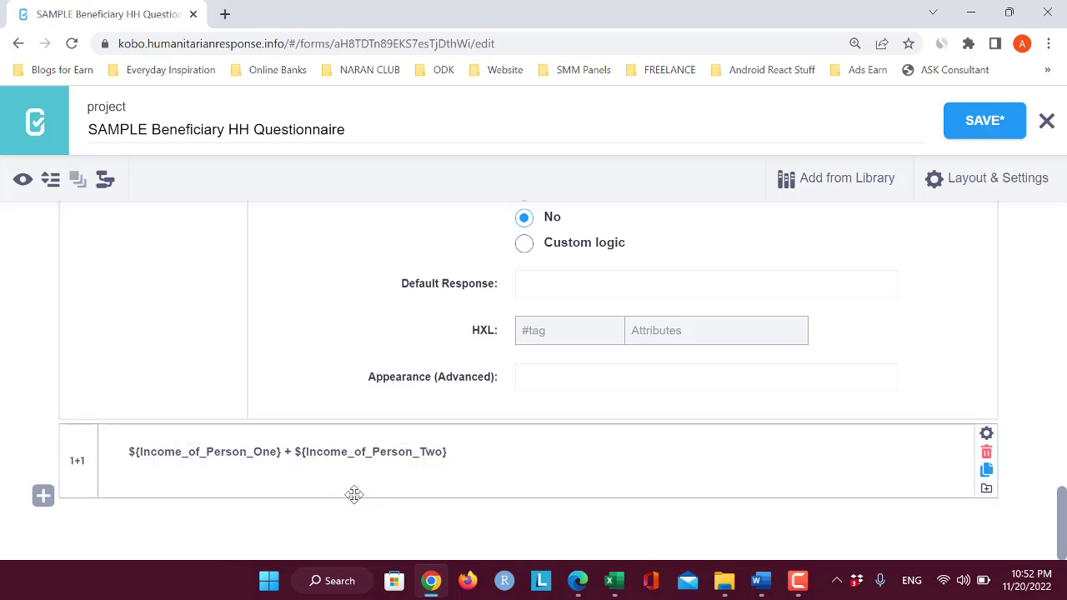
scroll(281, 436, "up", 2)
scroll(284, 441, "down", 2)
scroll(353, 493, "up", 4)
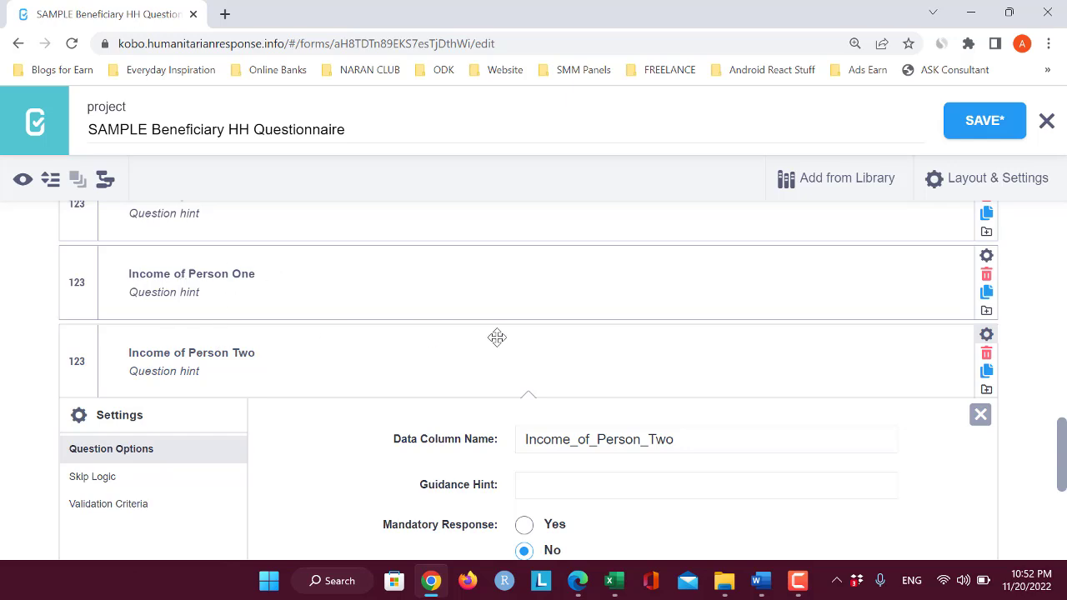
Step: Switch to the Word questionnaire and copy Section 04's question 4 text, "What is the total income of both persons?"
scroll(495, 358, "down", 3)
scroll(496, 366, "down", 1)
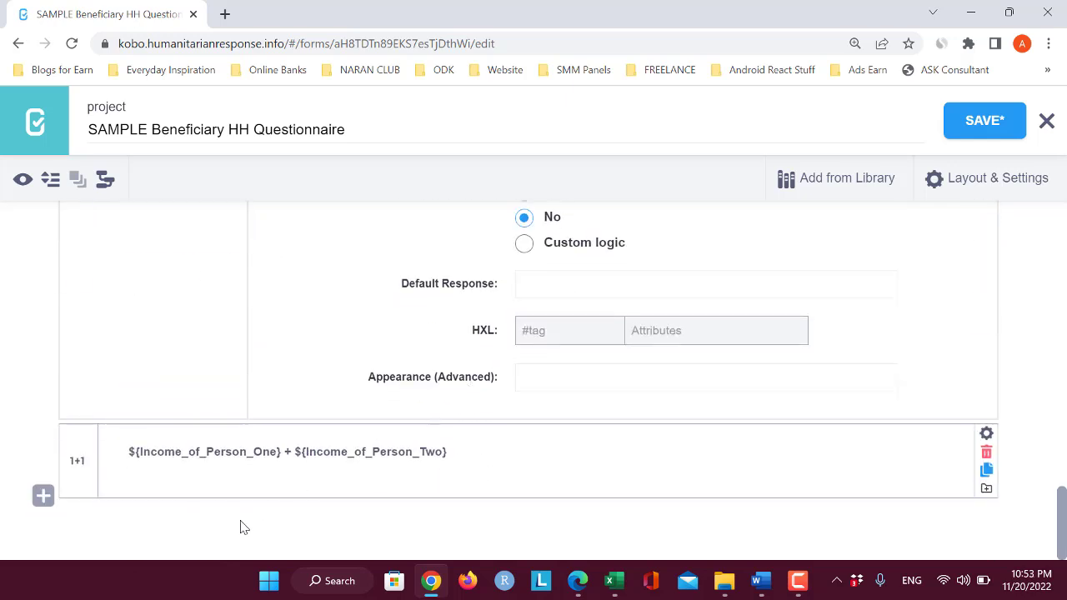
key("alt+Tab")
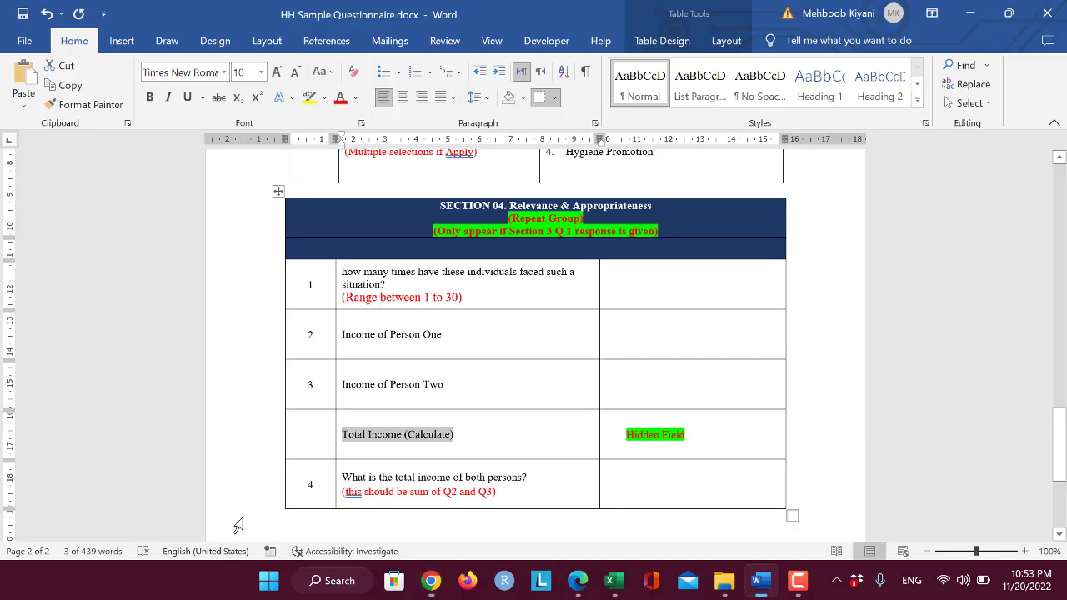
left_click(501, 482)
left_click(534, 478)
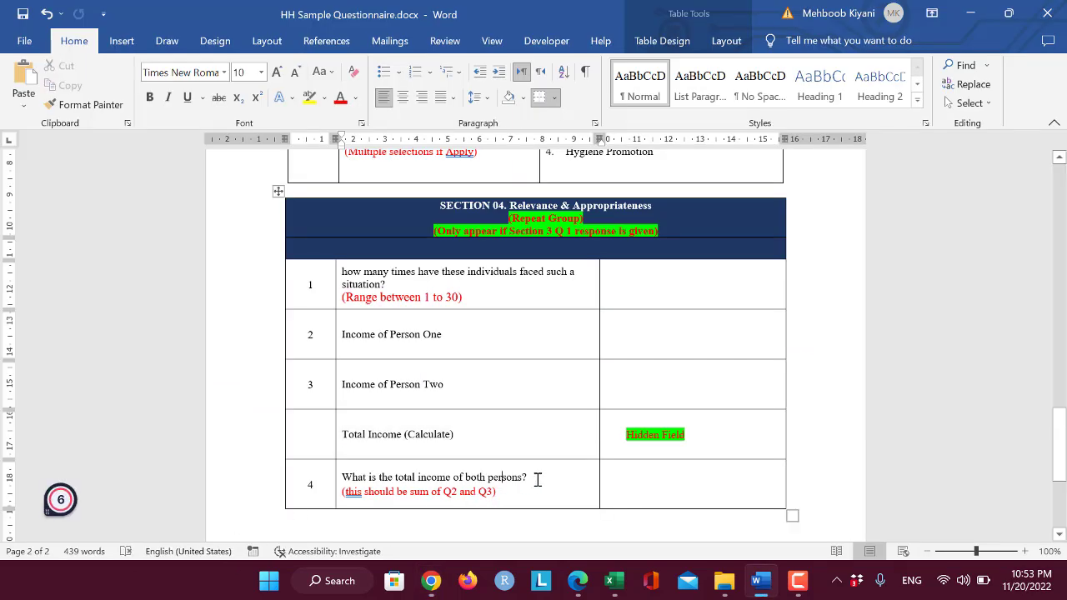
left_click_drag(533, 478, 348, 482)
key("ctrl+c")
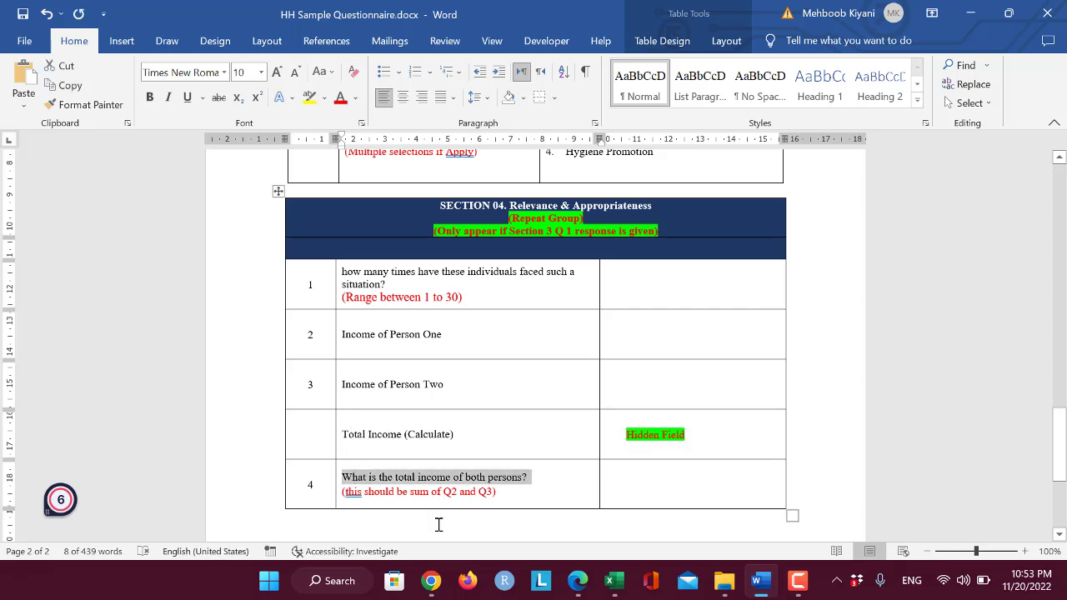
Step: Back in the form builder, add a Number question titled "What is the total income of both persons?" after the calculation
key("alt+Tab")
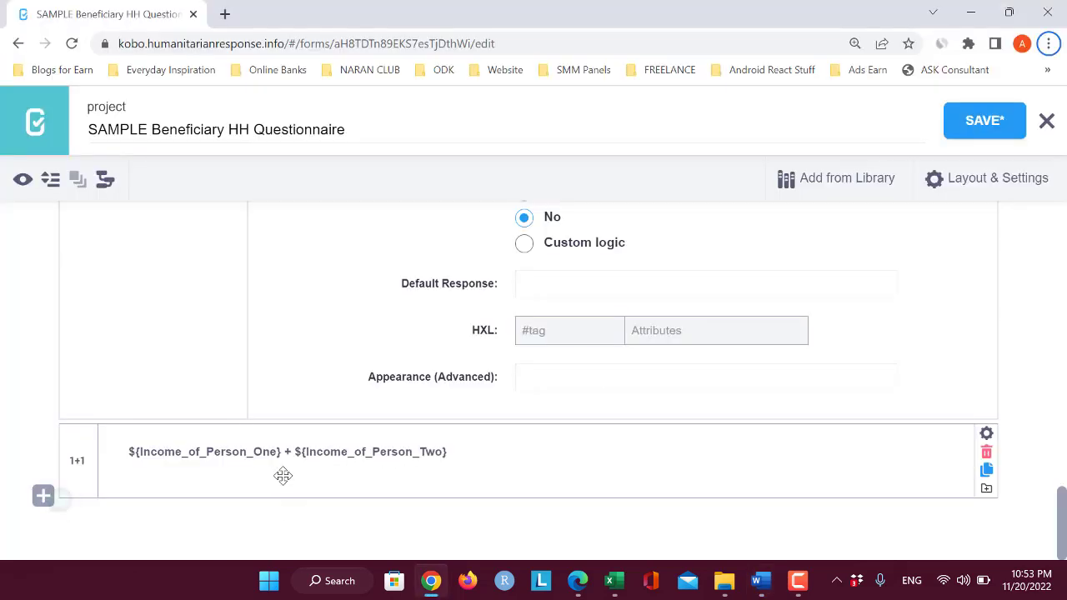
left_click(42, 495)
left_click(867, 496)
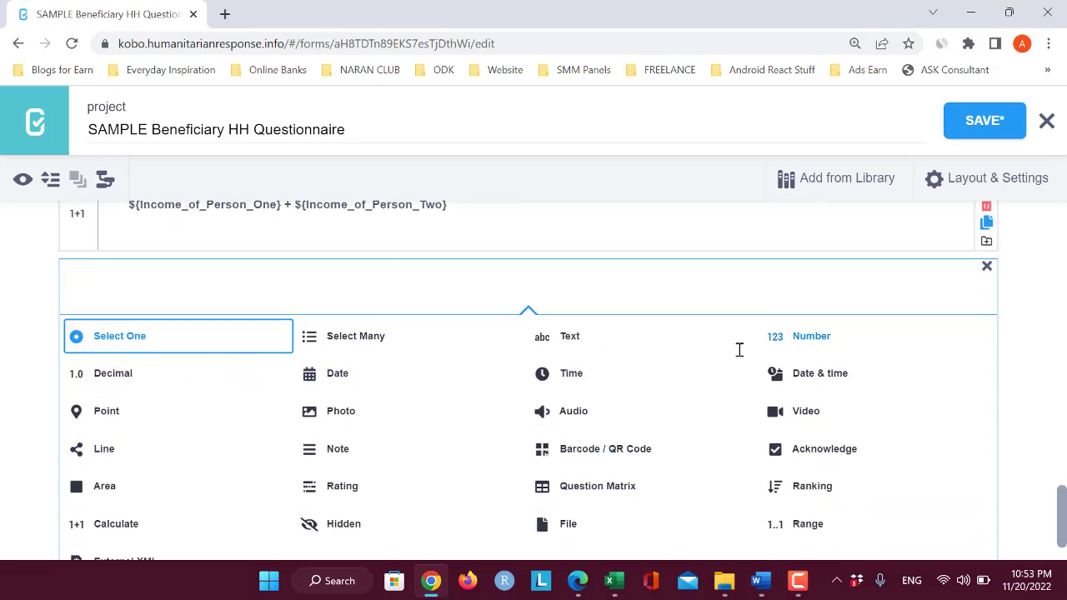
left_click(783, 342)
left_click(206, 452)
key("ctrl+a")
key("ctrl+v")
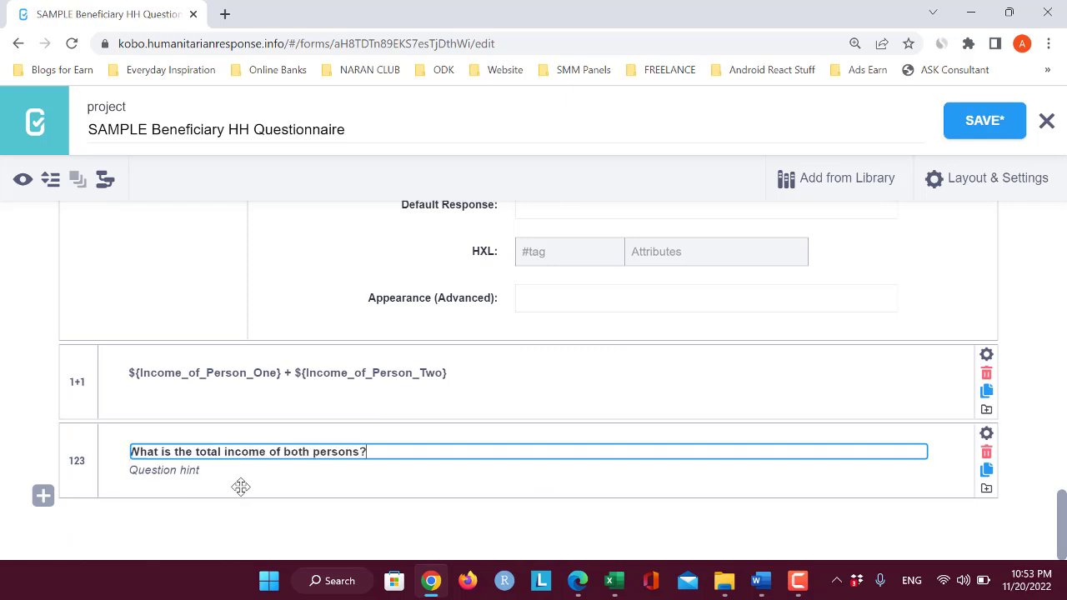
left_click(237, 531)
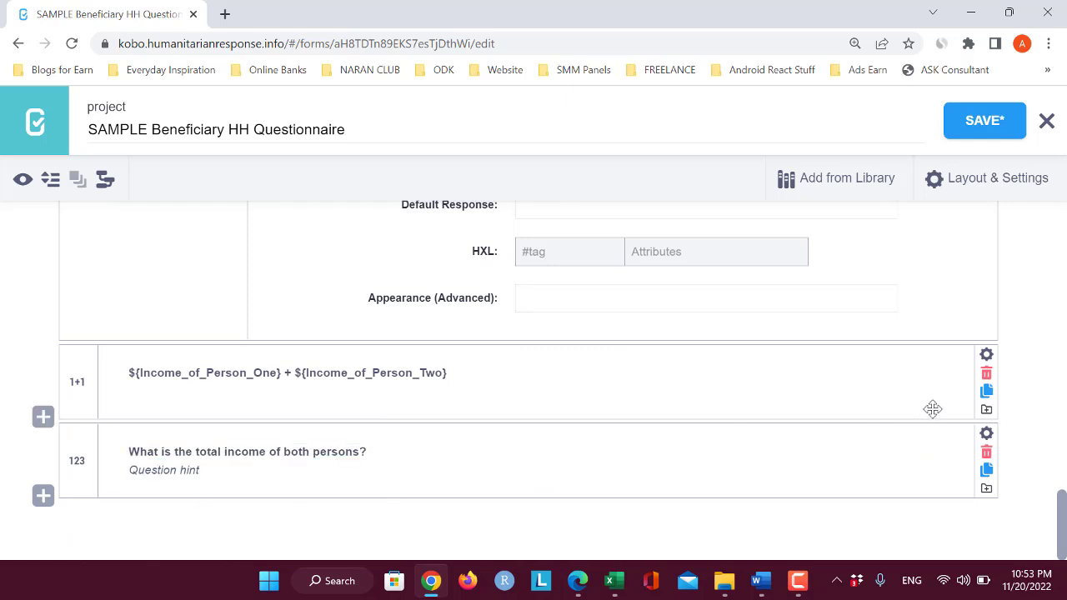
Step: Give the total income question the manual validation code .=${calculation}
left_click(986, 434)
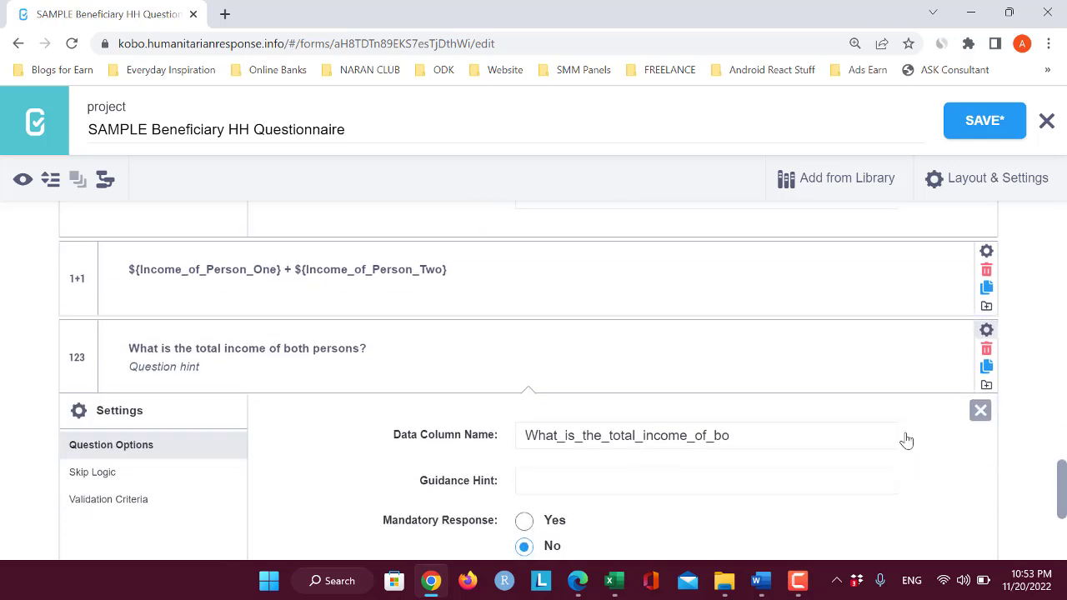
left_click(124, 352)
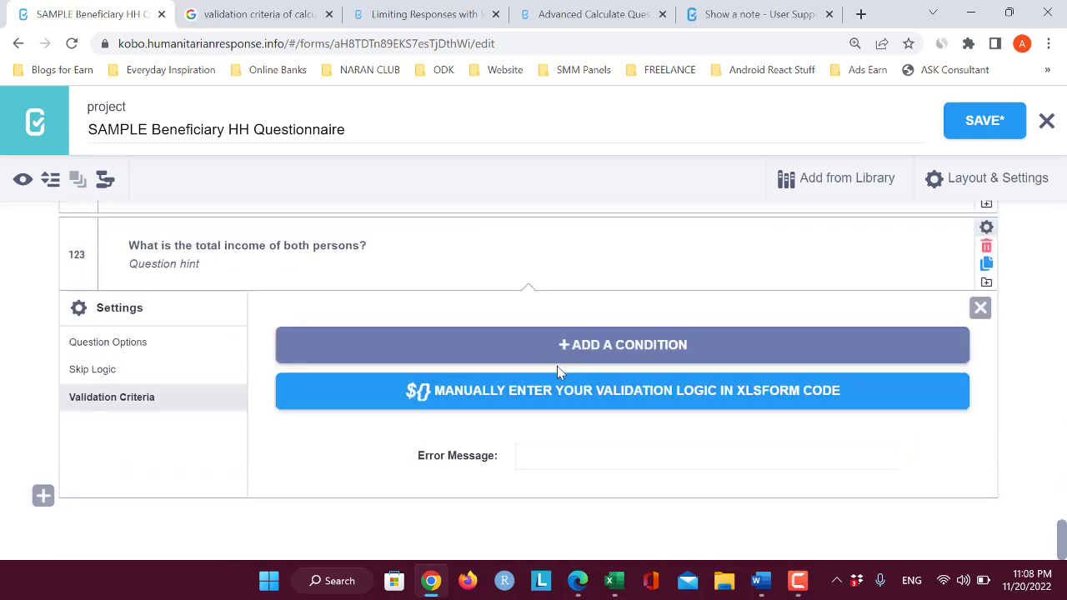
left_click(460, 405)
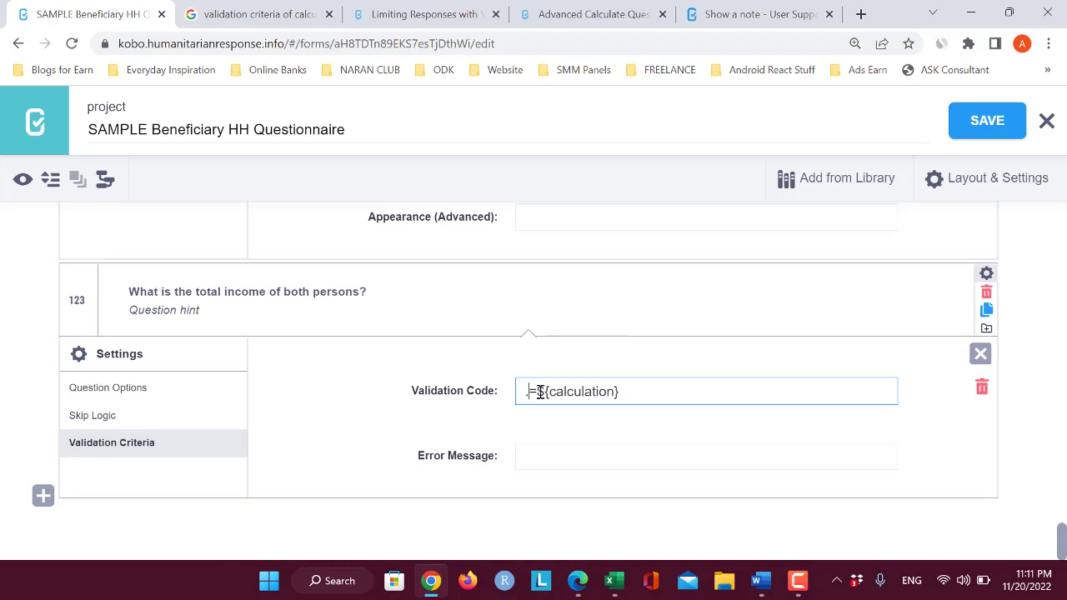
left_click_drag(541, 391, 545, 391)
left_click(550, 391)
Step: Preview the form and test the total income validation with 4 for Person One, 3 for Person Two and 7 as total
left_click(23, 179)
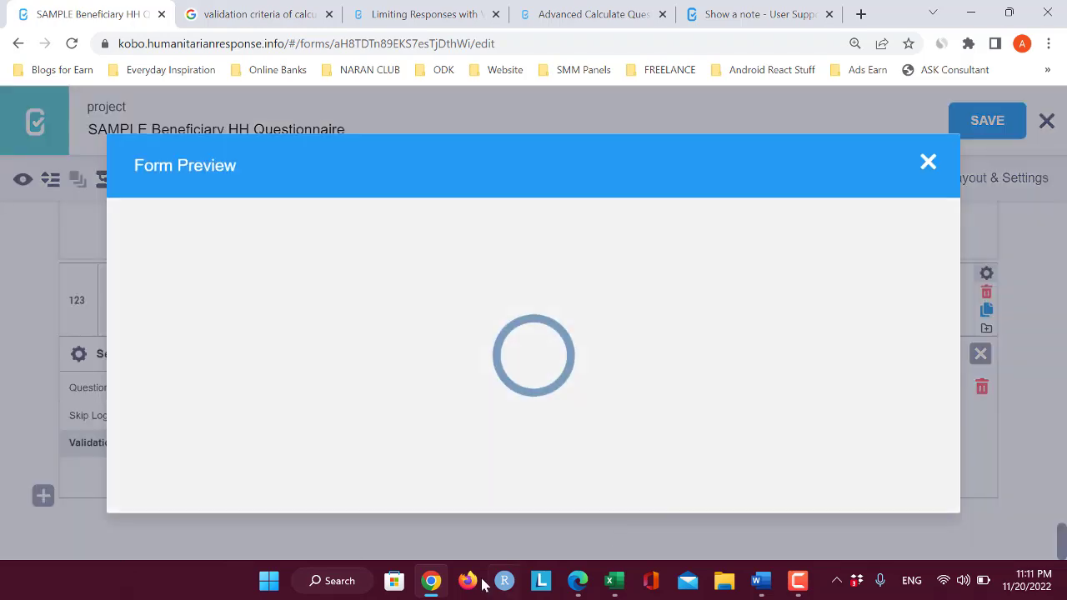
scroll(823, 414, "down", 15)
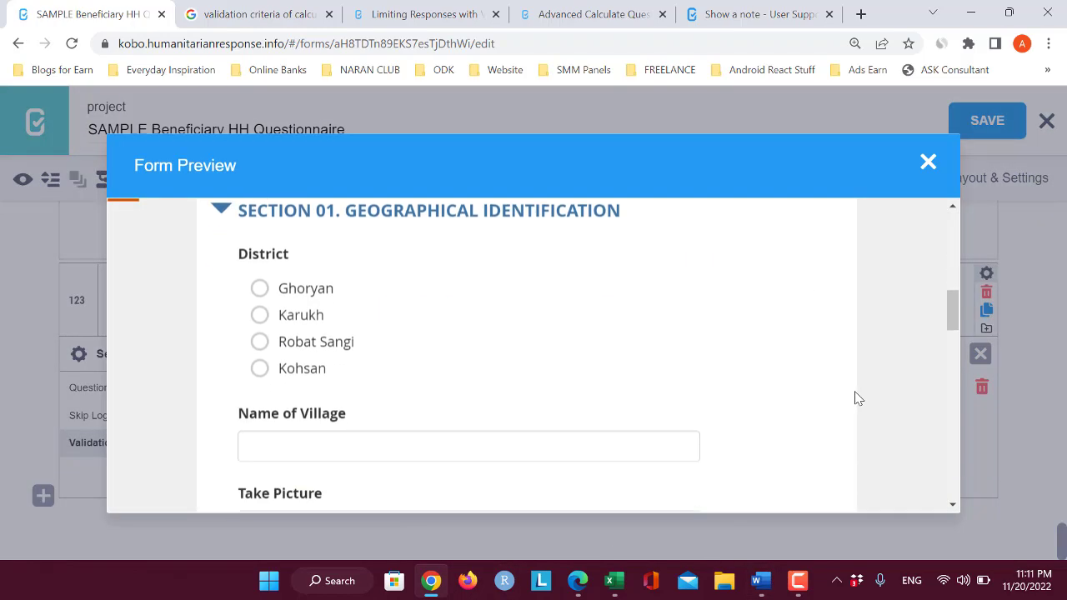
scroll(820, 395, "up", 3)
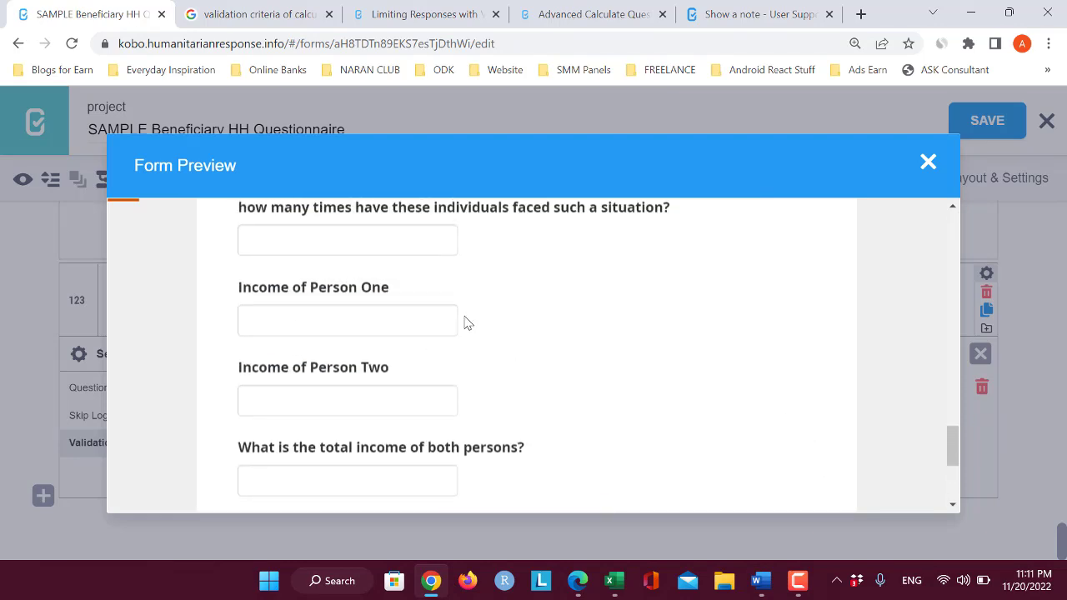
double_click(437, 318)
double_click(437, 317)
triple_click(438, 397)
scroll(561, 423, "down", 2)
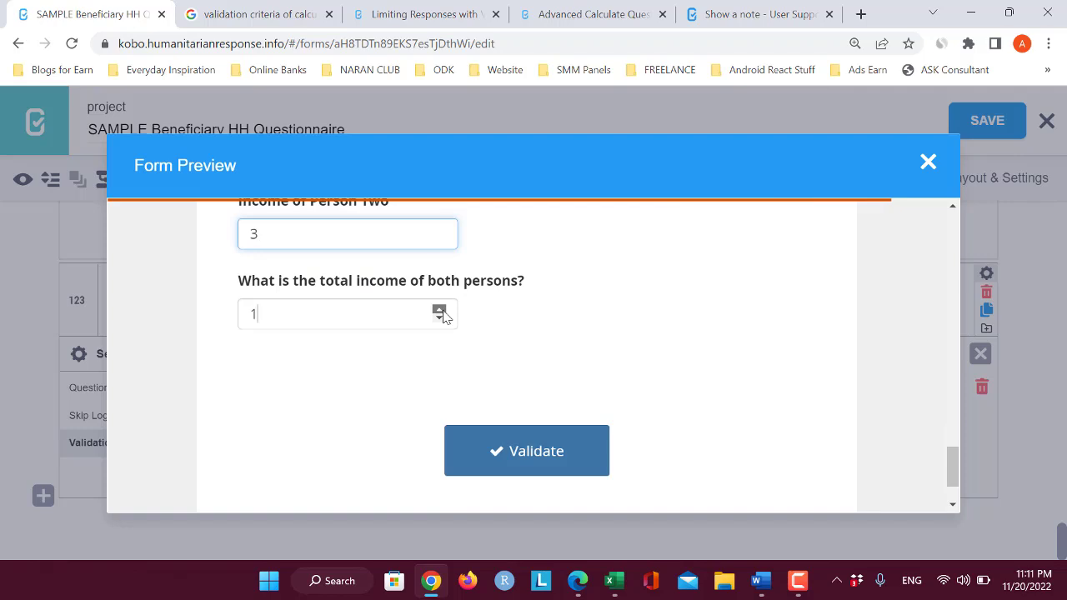
double_click(439, 309)
double_click(439, 309)
left_click(439, 309)
double_click(439, 309)
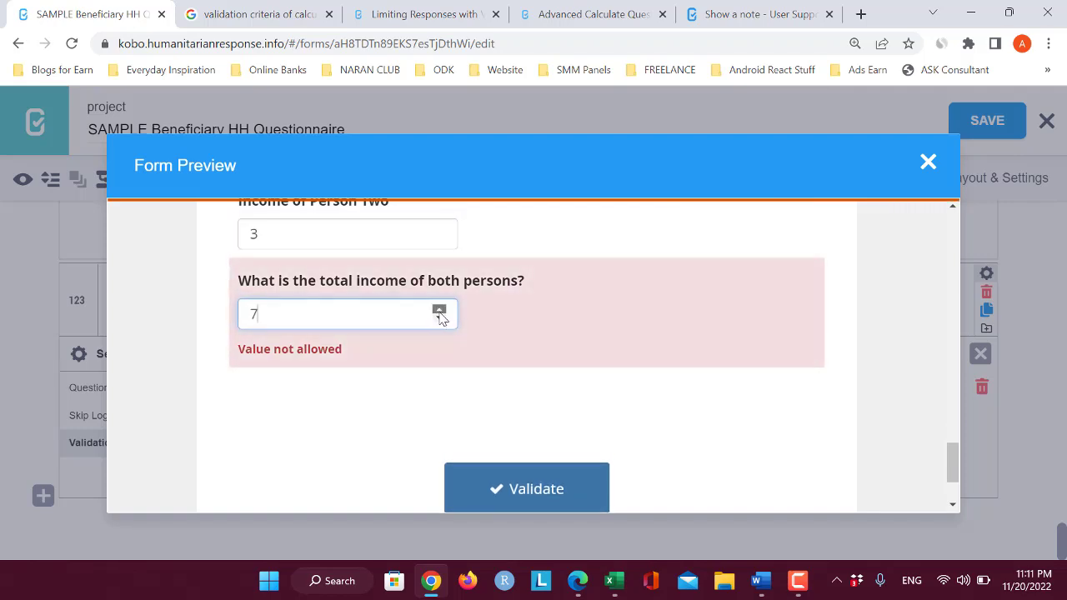
scroll(426, 373, "up", 1)
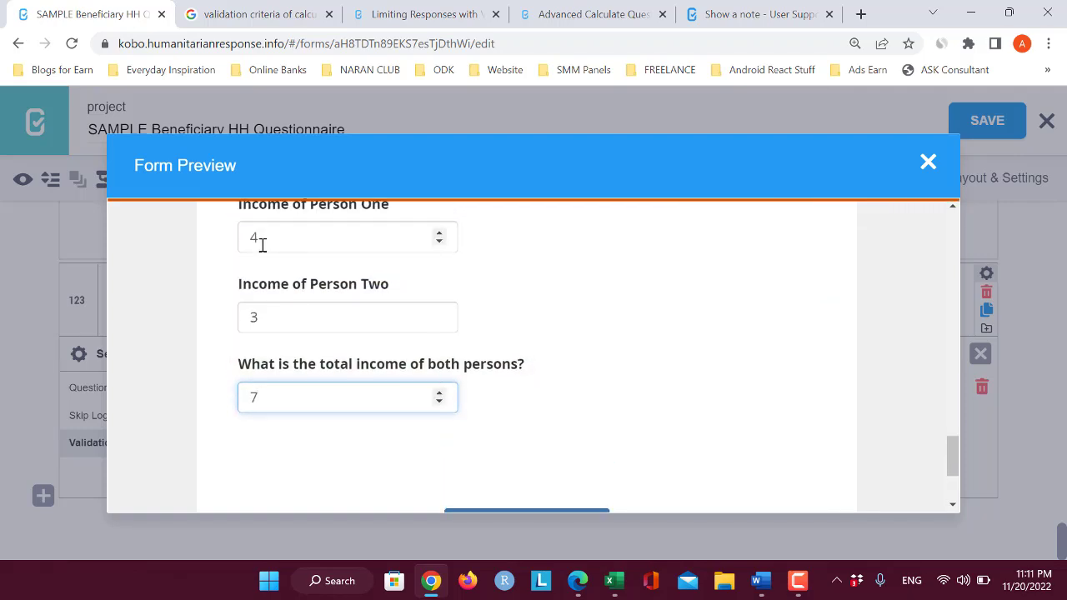
Step: Test the total income validation with totals above and below the sum, ending at 8, and close the form preview
left_click(439, 393)
left_click(440, 394)
double_click(440, 393)
left_click(438, 401)
left_click(438, 401)
left_click(438, 401)
left_click(438, 401)
left_click(438, 401)
left_click(439, 401)
left_click(440, 392)
left_click(439, 392)
left_click(439, 393)
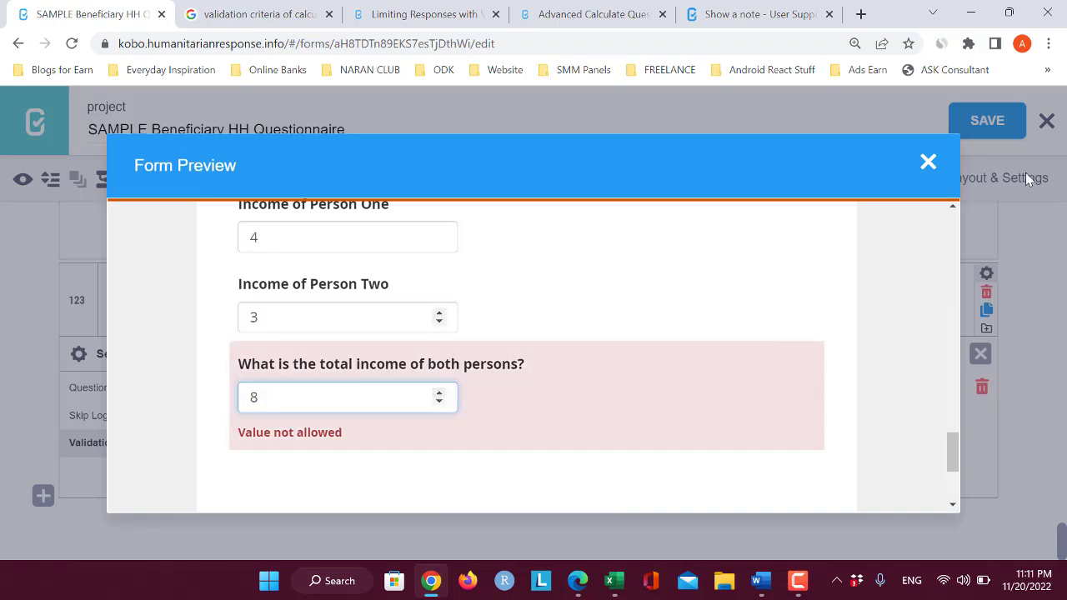
left_click(927, 164)
Step: Add validation conditions requiring the response to "how many times have these individuals faced such a situation?" to be >= 1 and <= 30
scroll(288, 386, "up", 5)
scroll(331, 381, "down", 3)
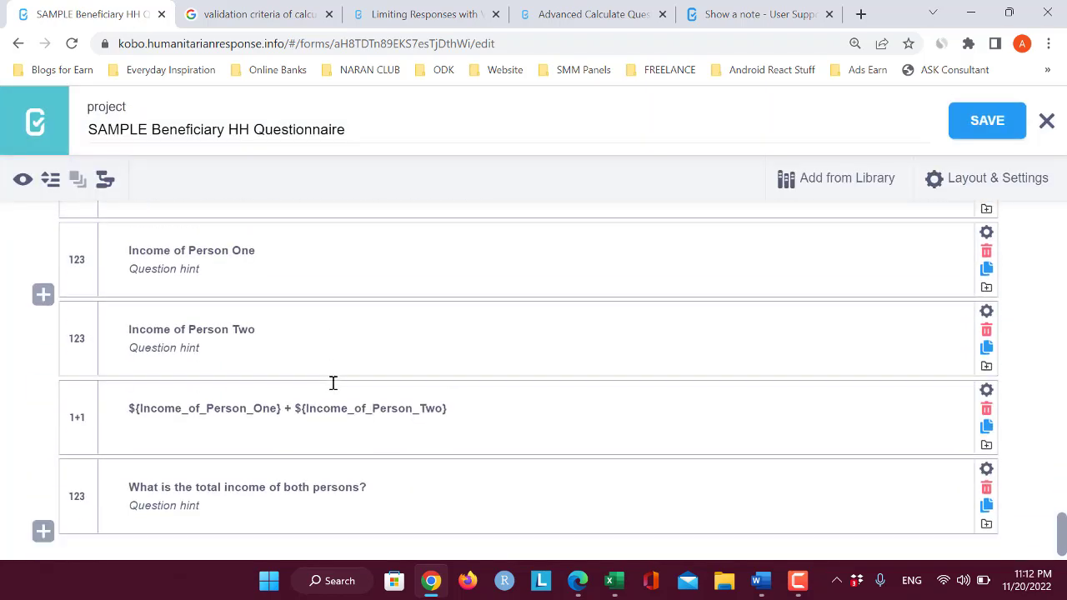
scroll(333, 382, "up", 2)
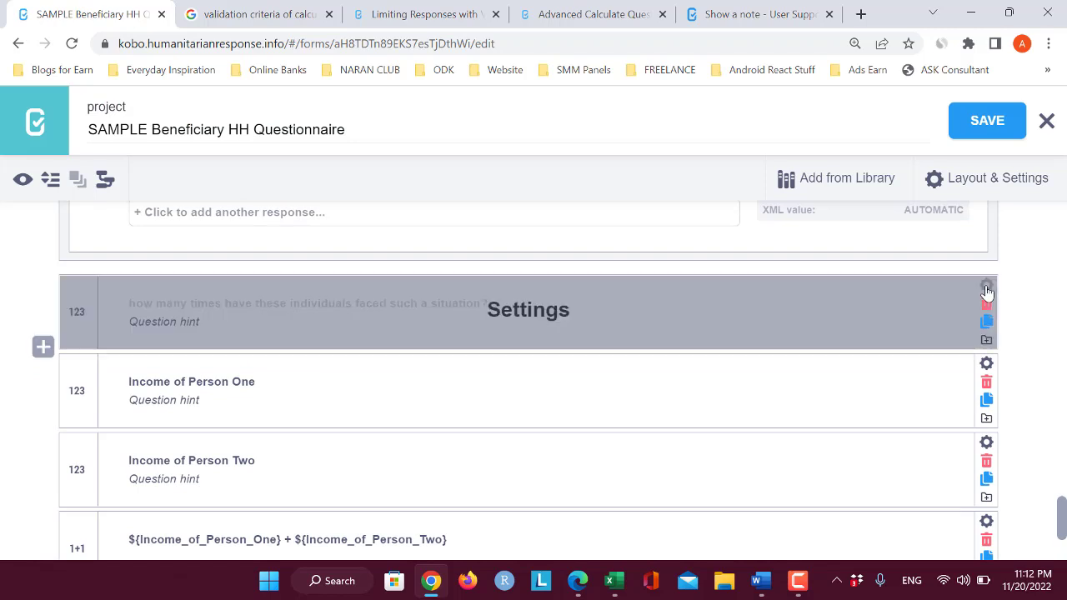
left_click(986, 285)
scroll(543, 425, "down", 1)
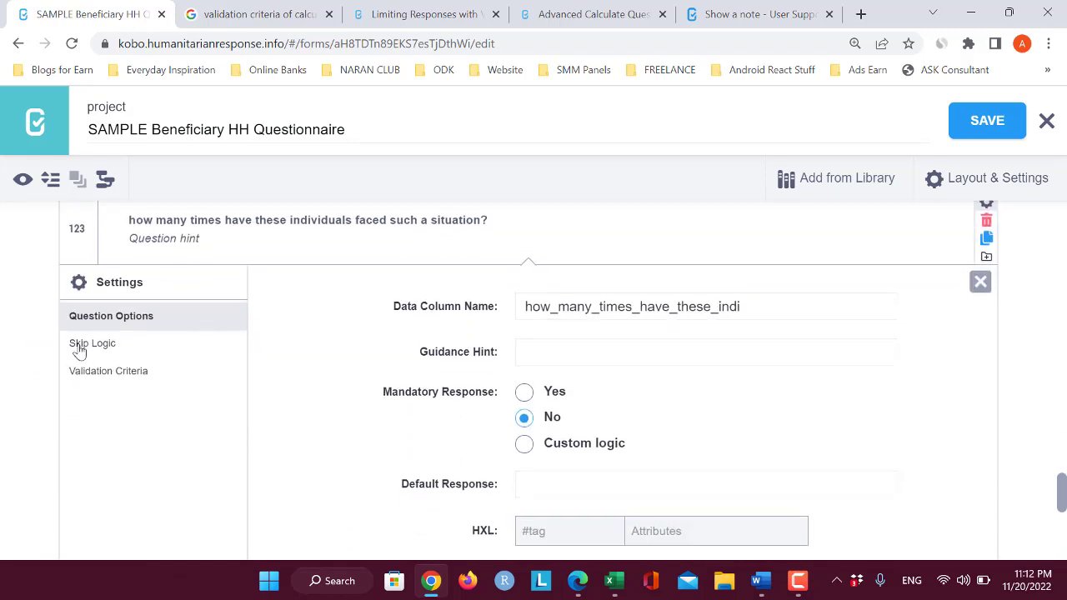
left_click(102, 372)
left_click(584, 321)
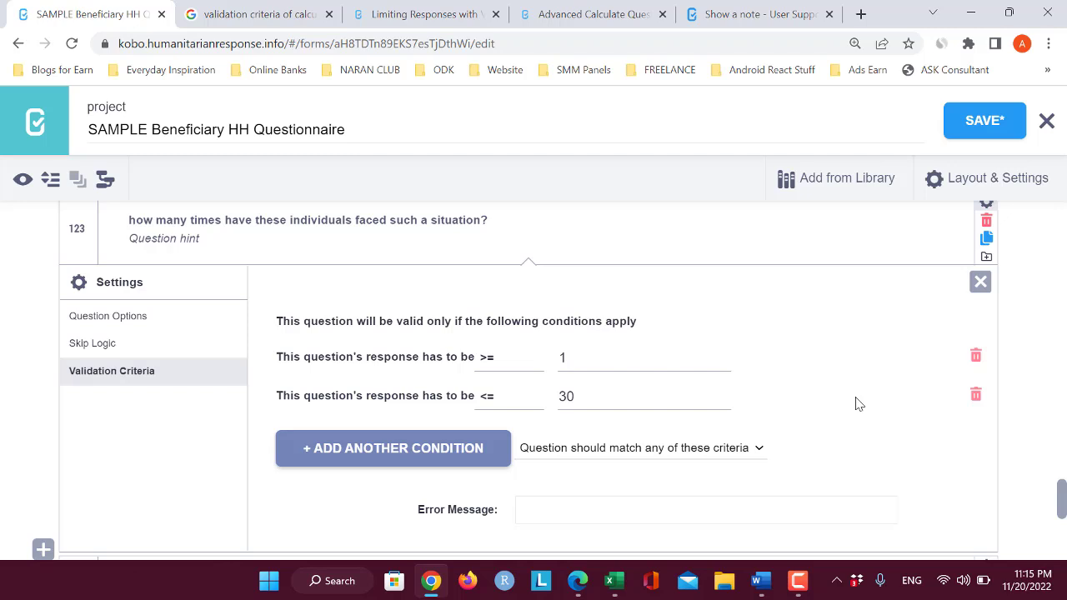
Step: Check the required range for Section 04's question 1 in the Word questionnaire, then return to the question's validation criteria
scroll(259, 383, "up", 2)
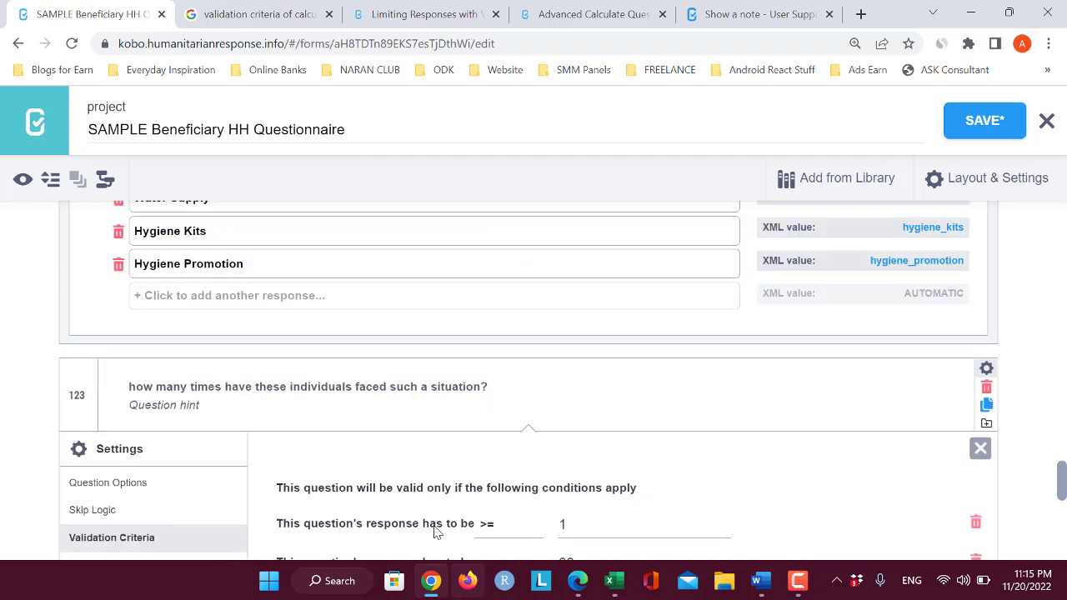
left_click(760, 581)
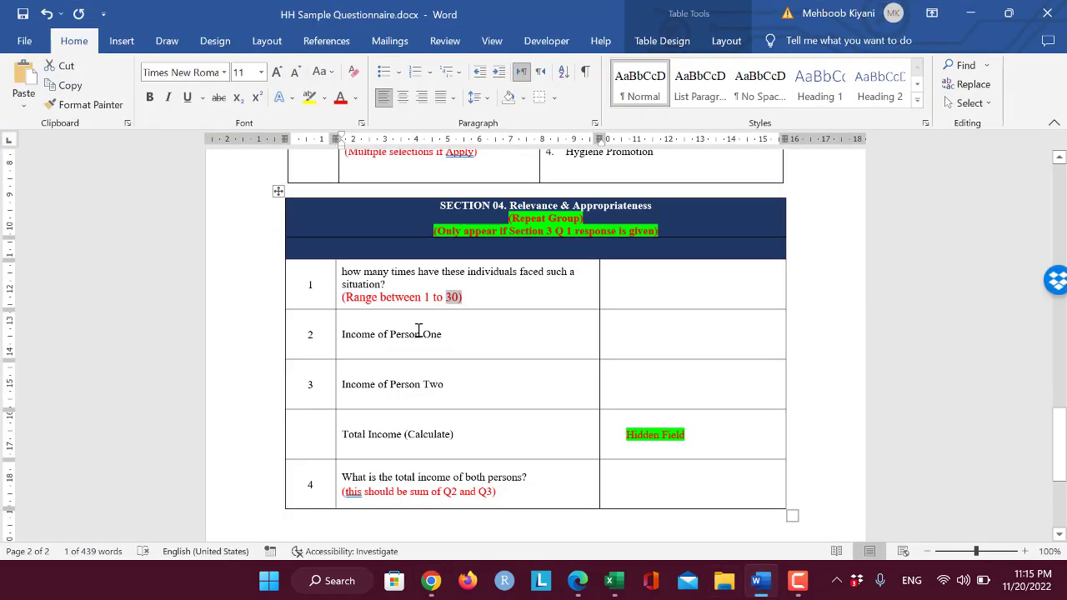
left_click(470, 298)
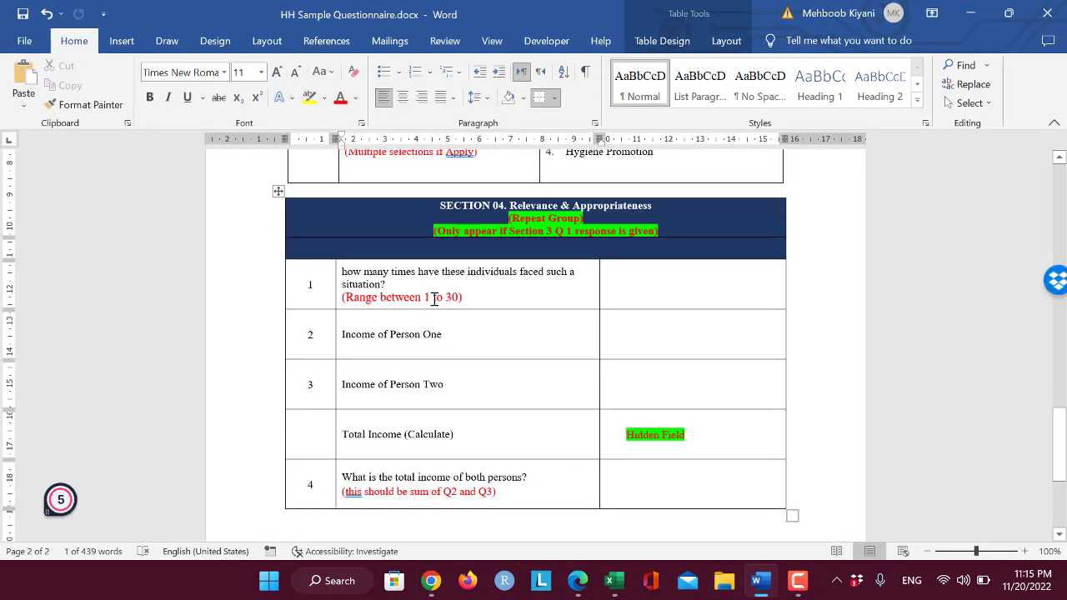
left_click(970, 13)
scroll(399, 258, "down", 2)
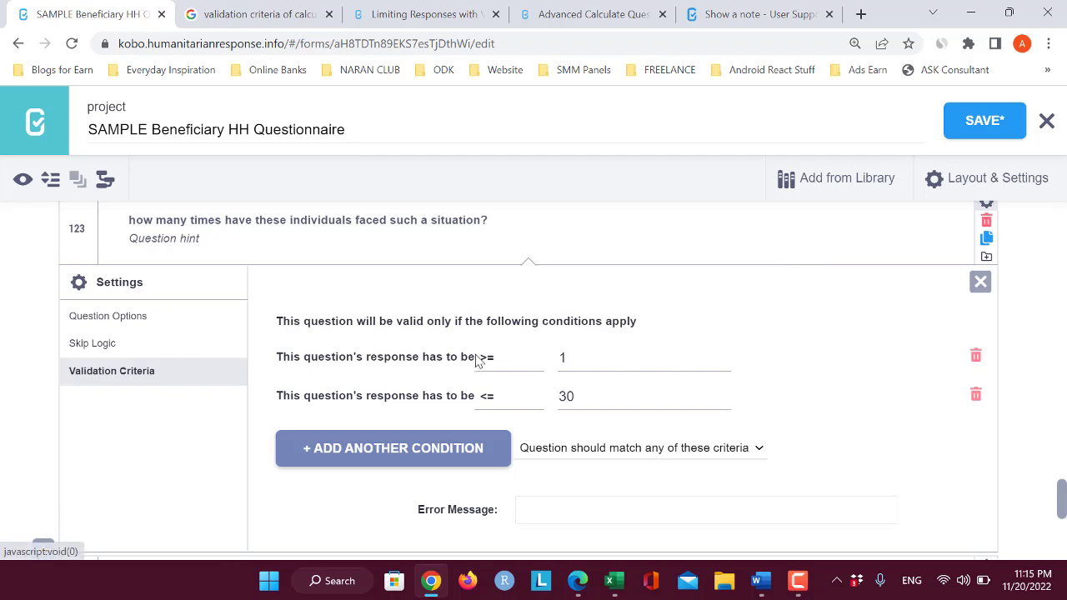
Step: Review the two range conditions, require the question to match all of these criteria, and save the form
left_click(508, 366)
left_click(509, 367)
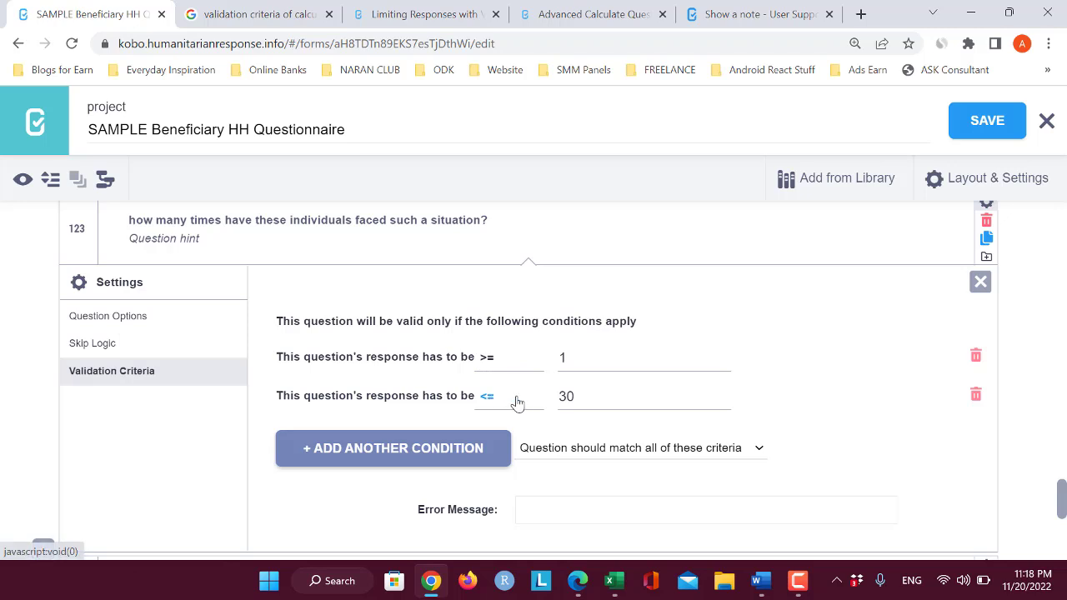
left_click(700, 454)
left_click(700, 456)
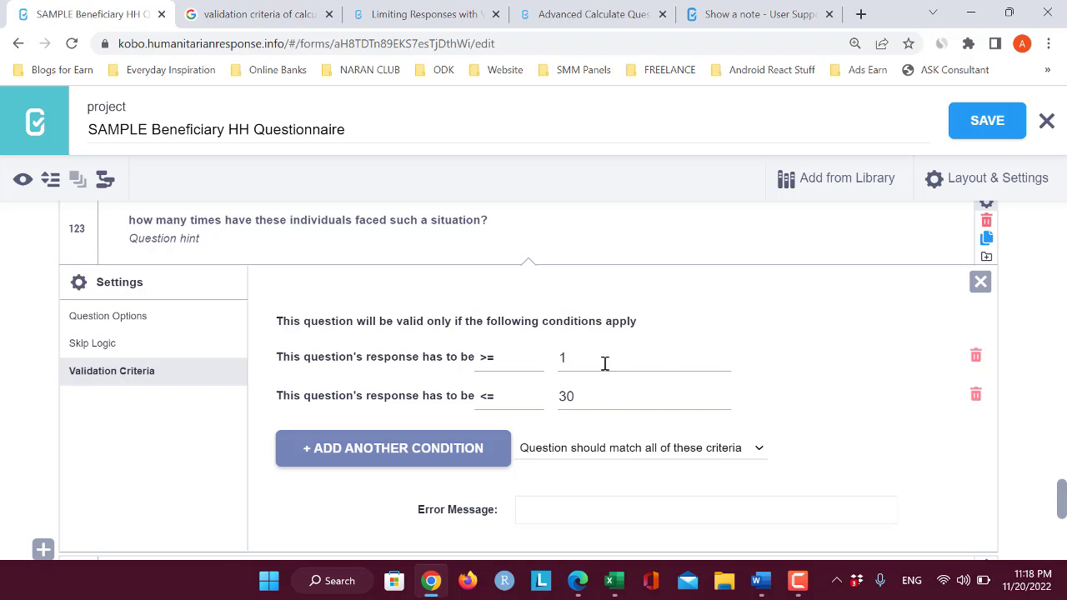
double_click(563, 395)
left_click(543, 423)
left_click(652, 457)
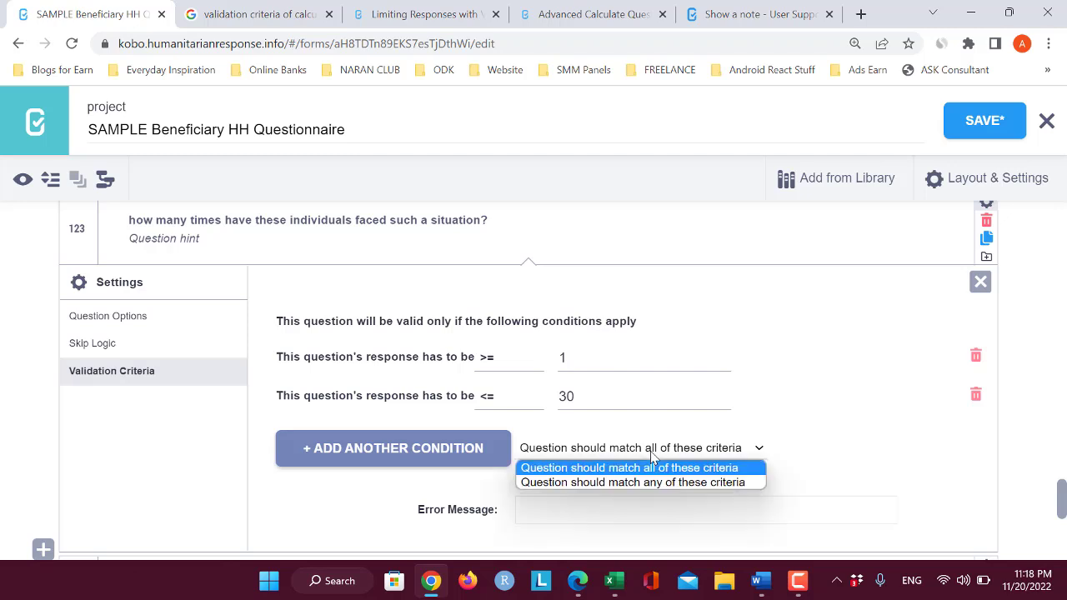
left_click(652, 468)
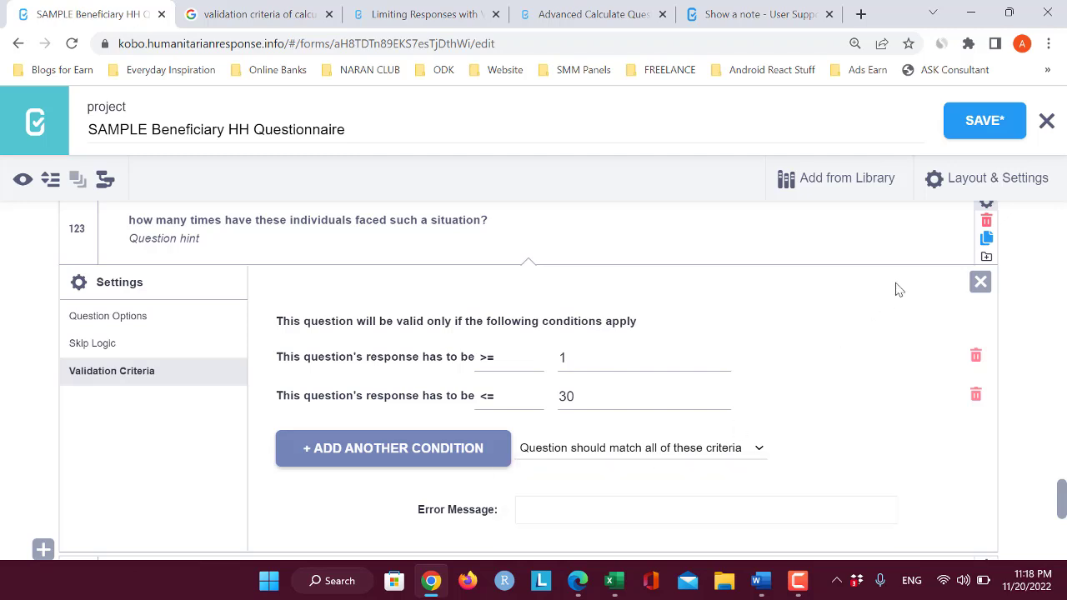
left_click(979, 120)
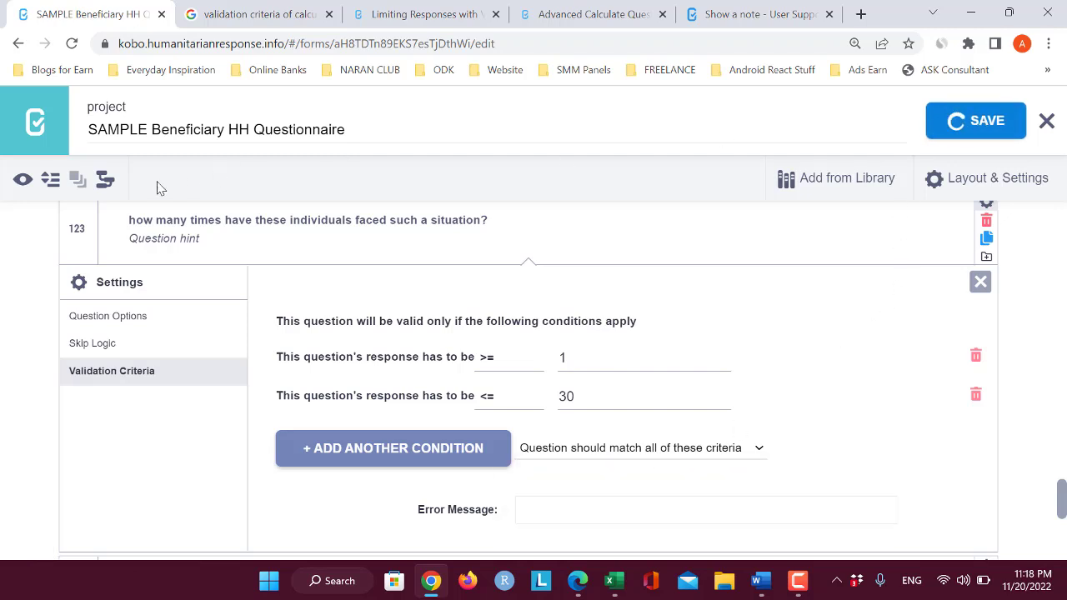
Step: Preview the form and test the lower limit of "how many times have these individuals faced such a situation?" with values from -1 up to 8
left_click(22, 180)
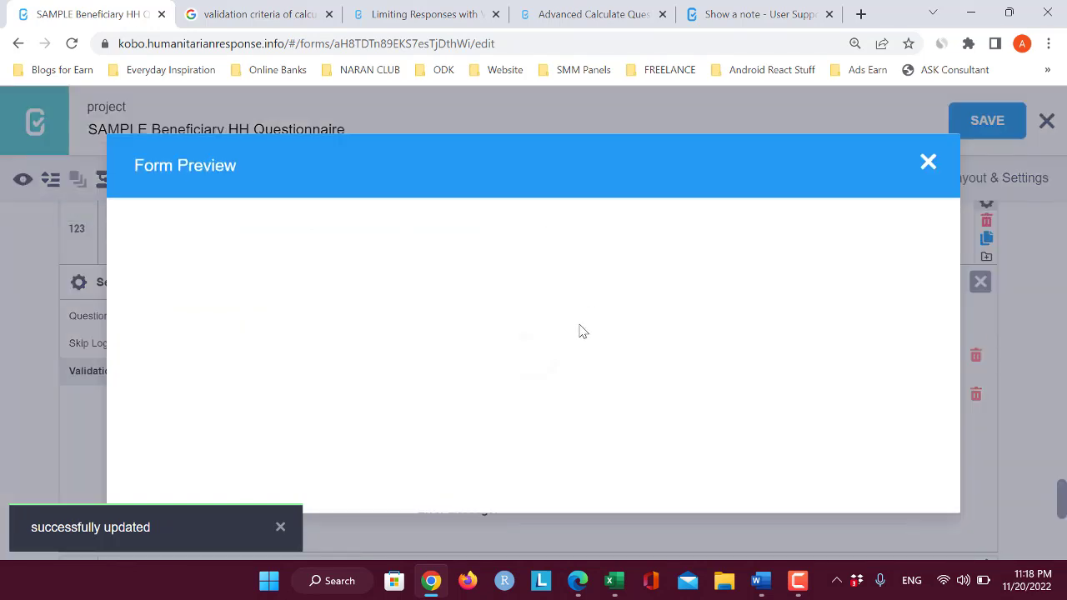
scroll(580, 335, "down", 5)
scroll(579, 335, "down", 6)
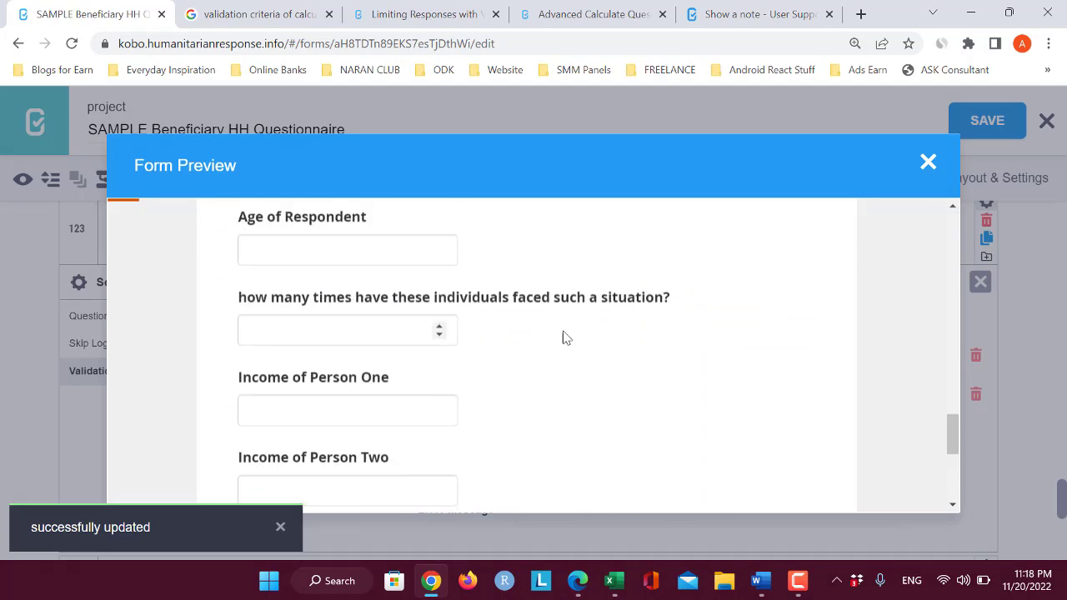
left_click(439, 334)
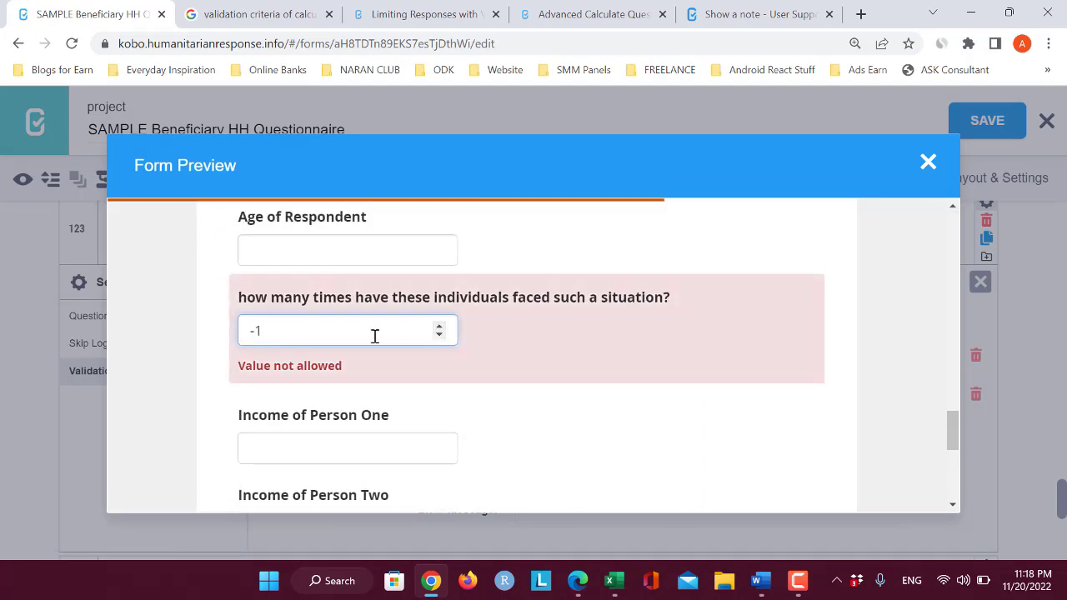
left_click(440, 327)
double_click(440, 326)
Step: Test the question's upper limit with 30 and 31, return the answer to 30, and close the form preview
double_click(321, 335)
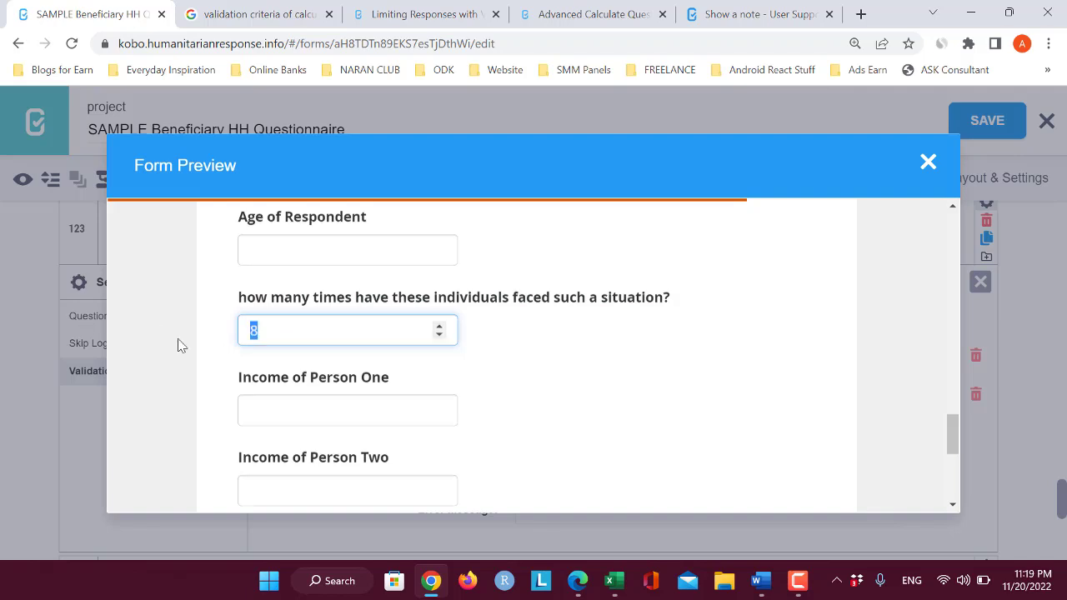
type("30")
key("Tab")
left_click(440, 326)
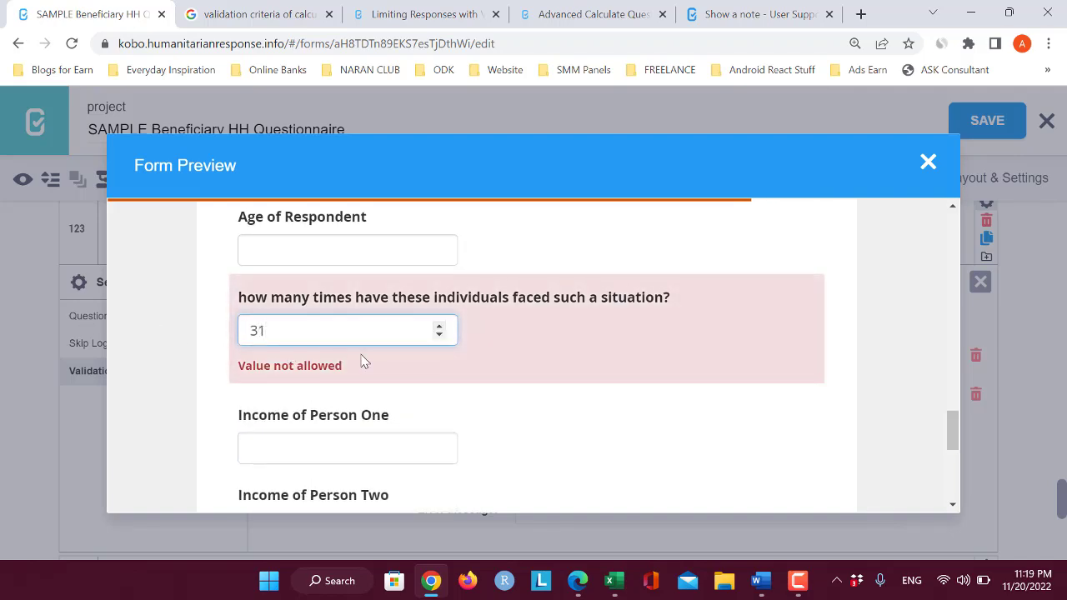
left_click(440, 334)
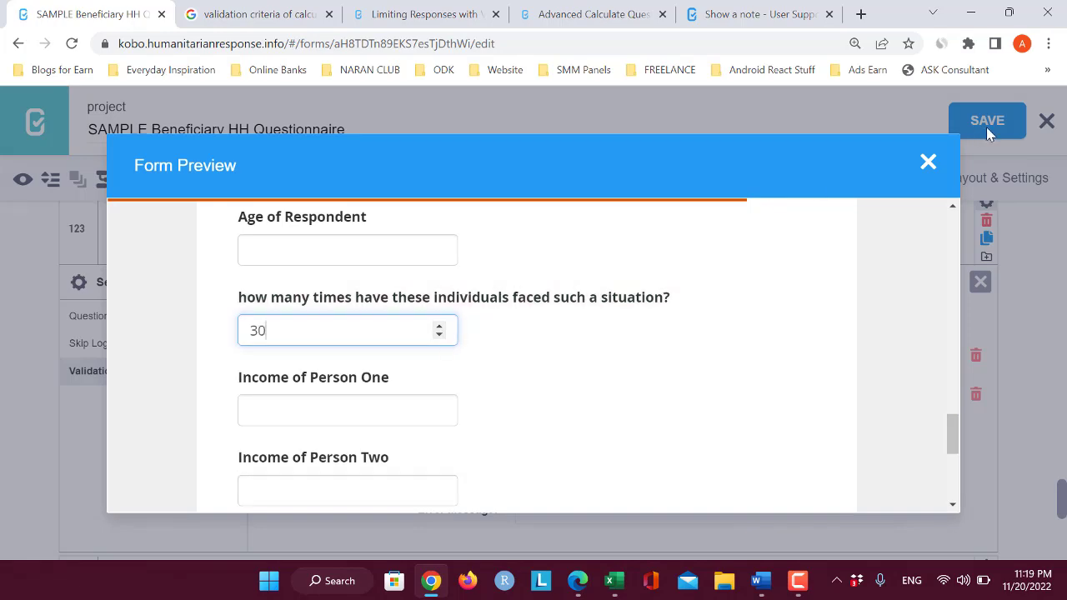
left_click(928, 162)
Step: Check Section 04's heading requirements in the Word questionnaire, then return to the form builder and close the question's settings
left_click(760, 581)
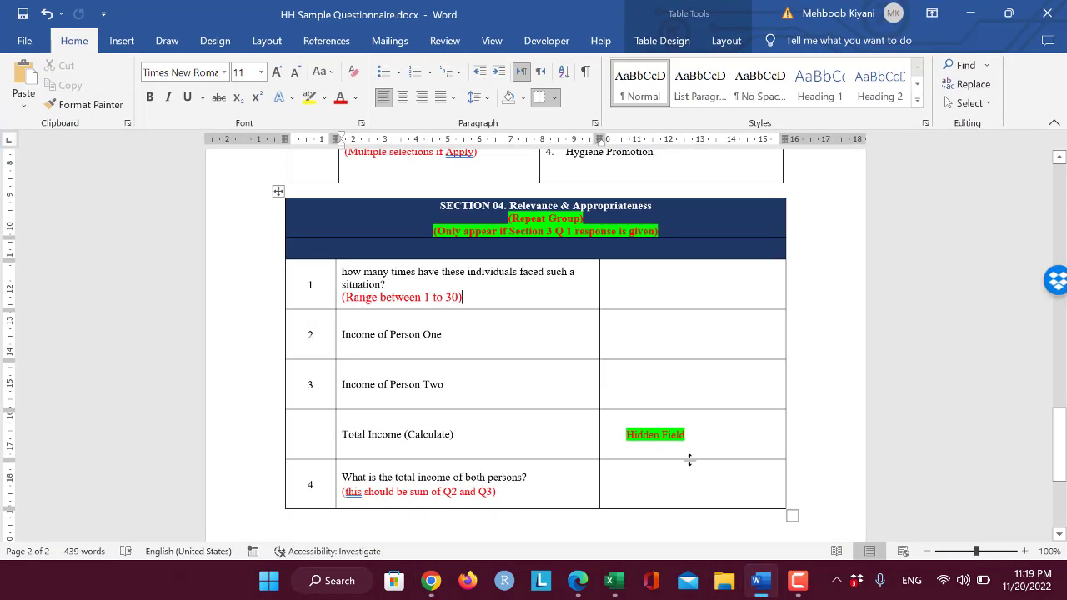
scroll(691, 460, "up", 3)
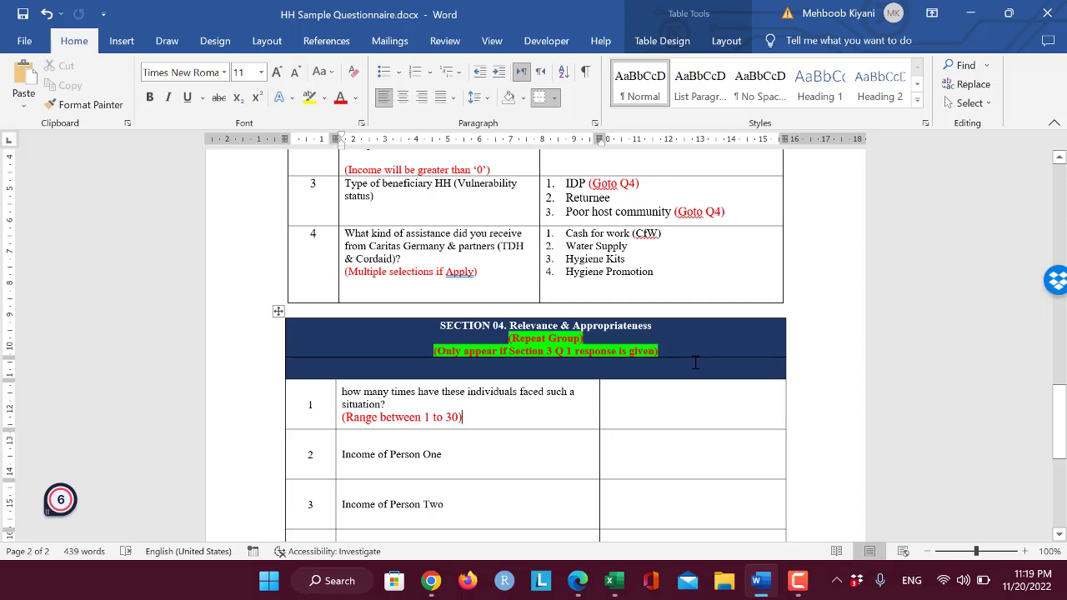
left_click(971, 15)
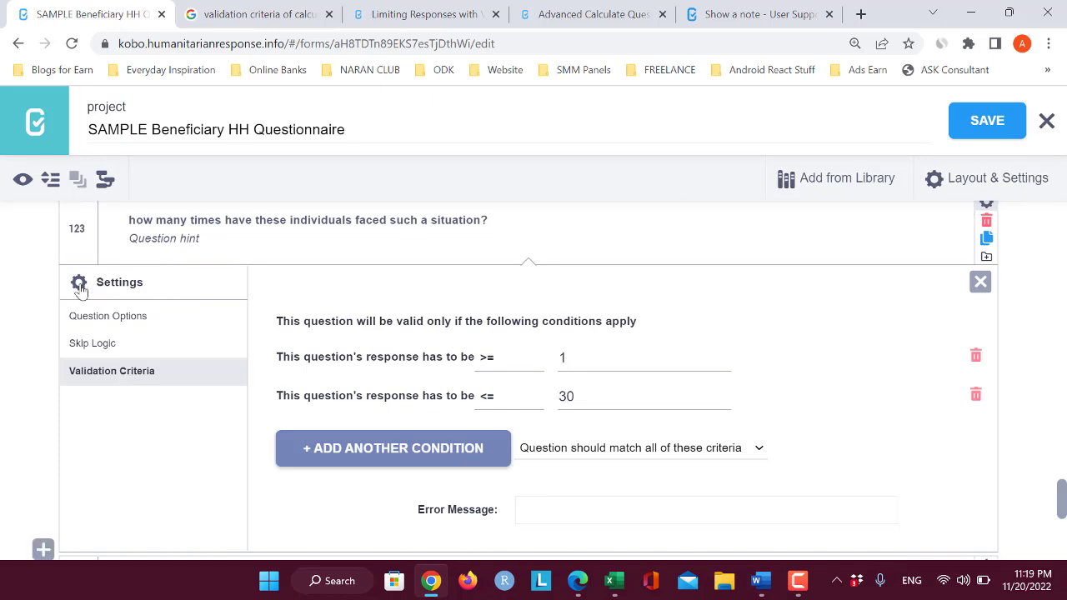
left_click(980, 282)
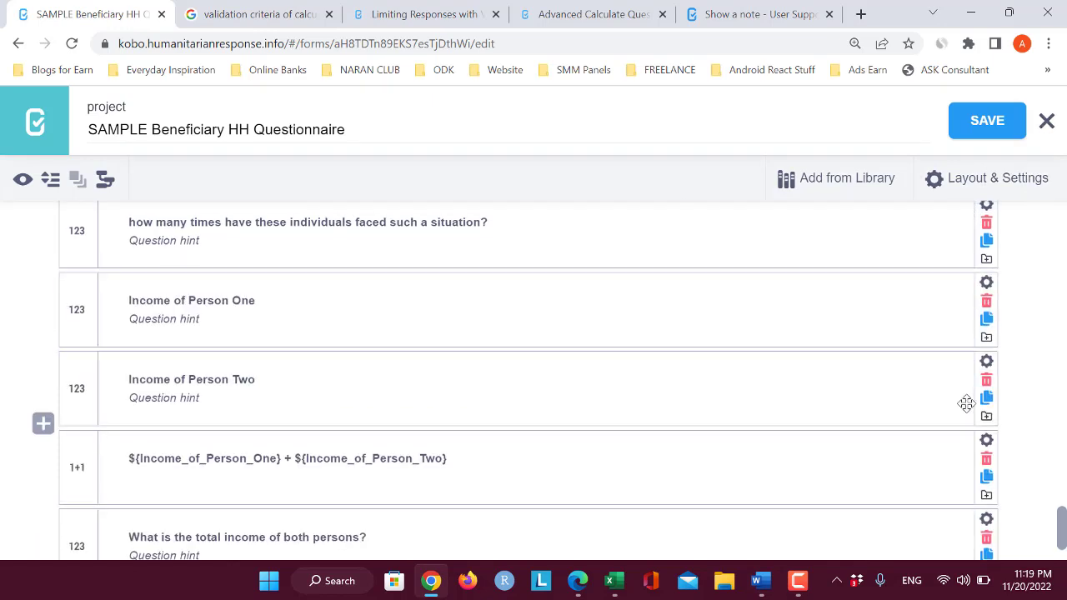
Step: Group the five Section 04 questions, from "how many times have these individuals faced such a situation?" through "What is the total income of both persons?"
scroll(964, 400, "up", 3)
scroll(970, 410, "down", 1)
scroll(910, 412, "down", 1)
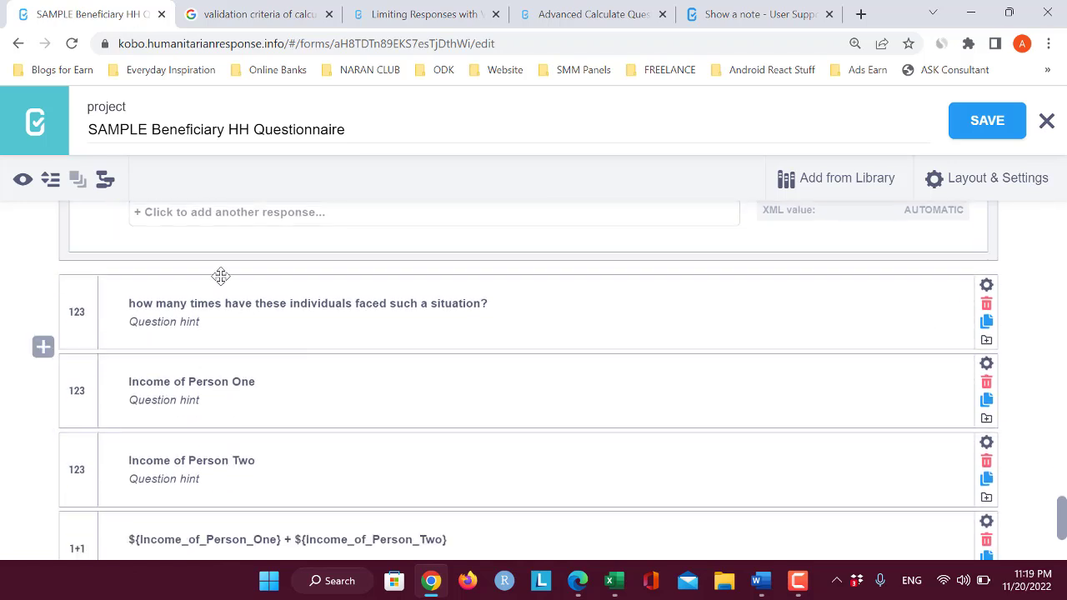
left_click(215, 281)
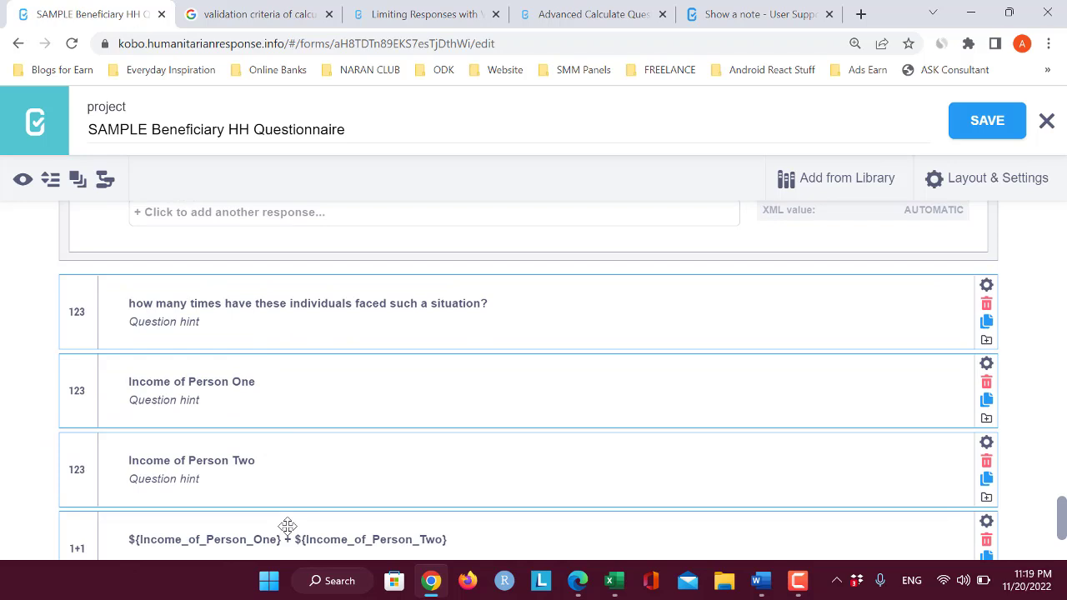
scroll(409, 510, "down", 2)
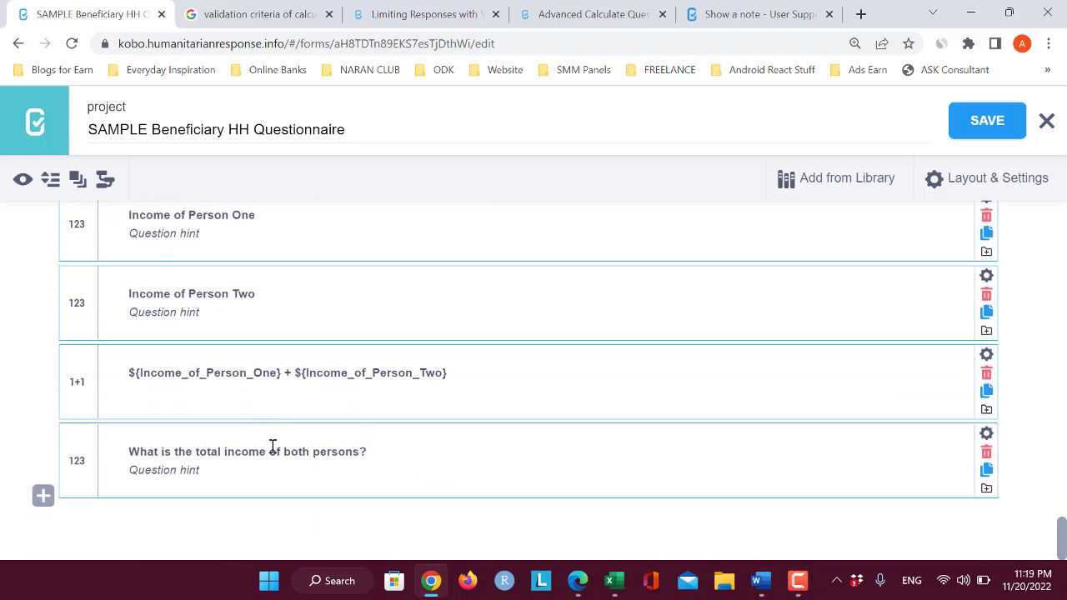
left_click(78, 181)
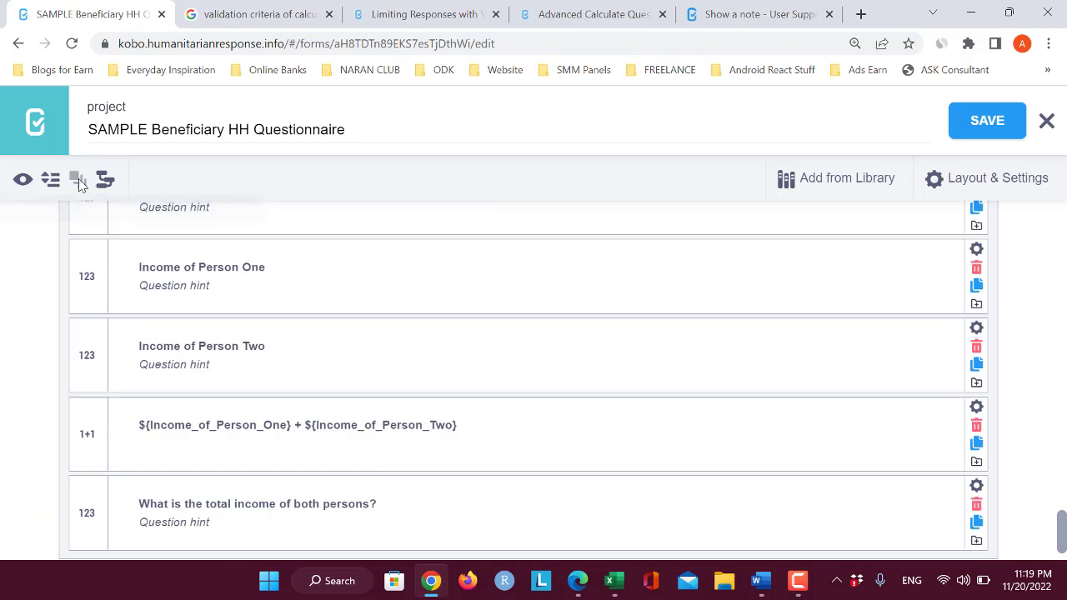
Step: Name the new group "SECTION 04. Relevance & Appropriateness", copying the heading from the Word questionnaire
scroll(720, 356, "up", 3)
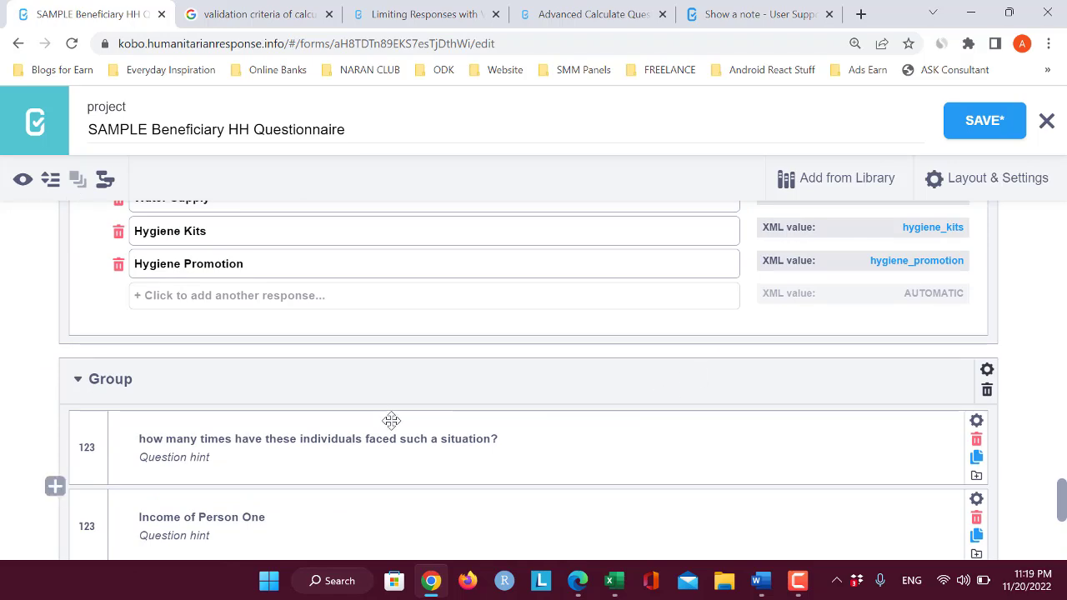
left_click(760, 580)
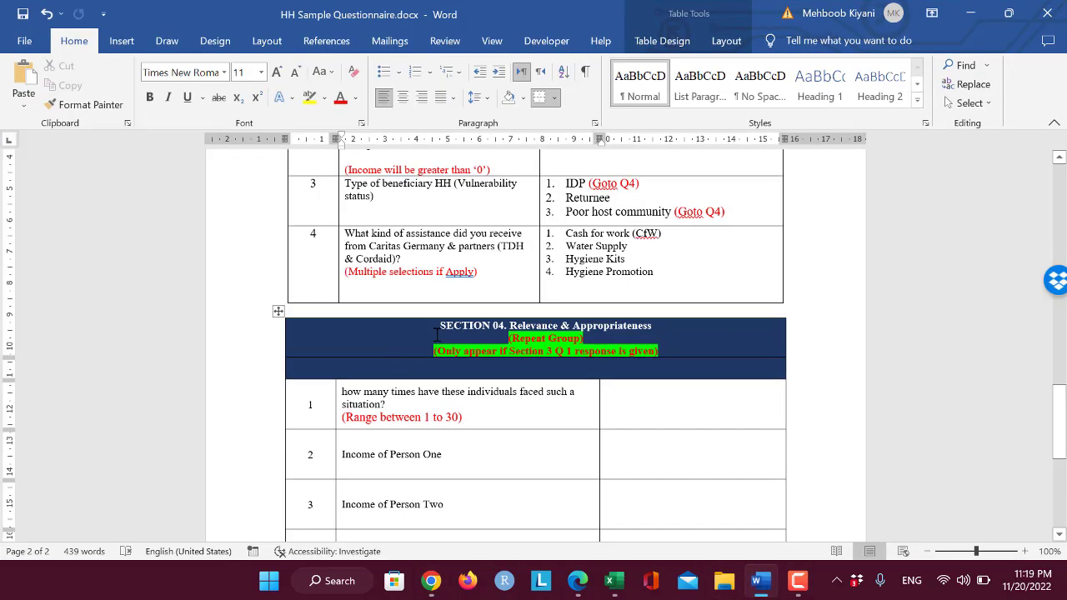
left_click_drag(467, 321, 673, 326)
key("ctrl+c")
key("alt+Tab")
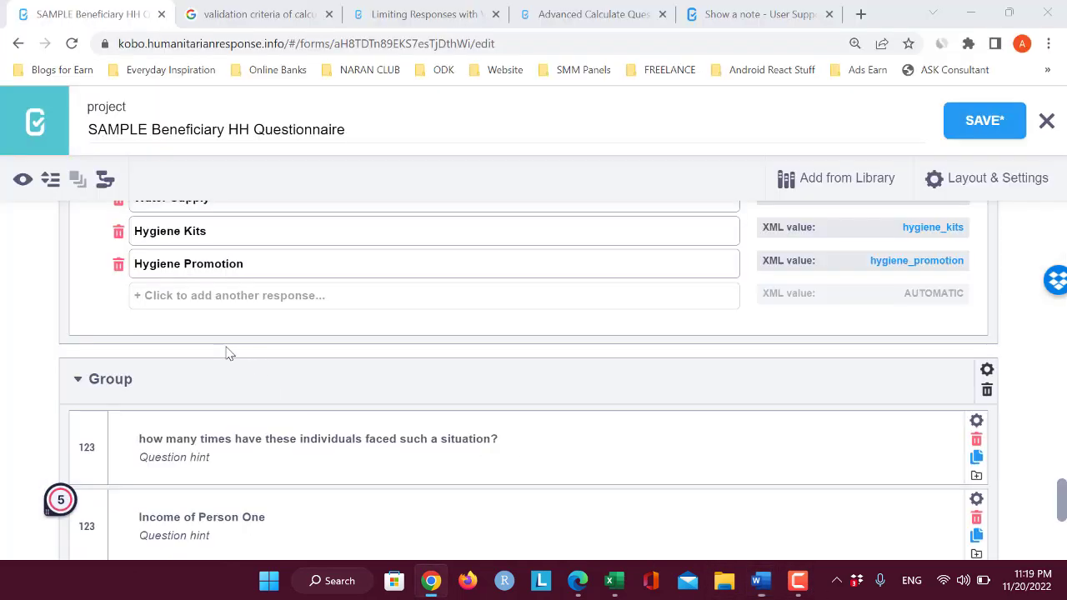
left_click(125, 379)
key("ctrl+v")
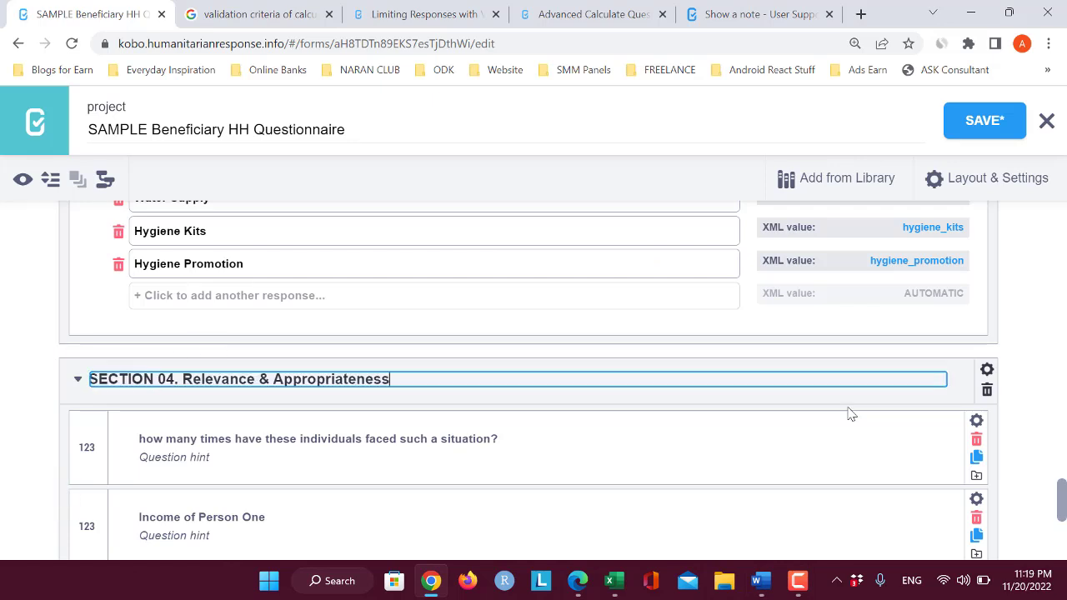
left_click(1045, 387)
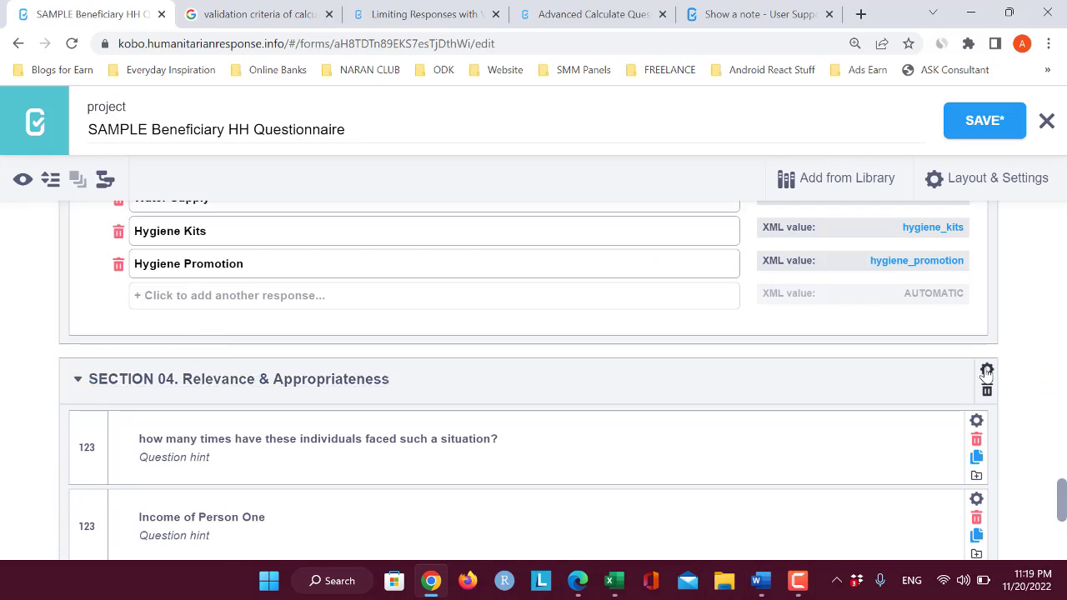
Step: Set the Section 04 group to repeat if necessary and save the form
left_click(986, 371)
scroll(455, 403, "down", 1)
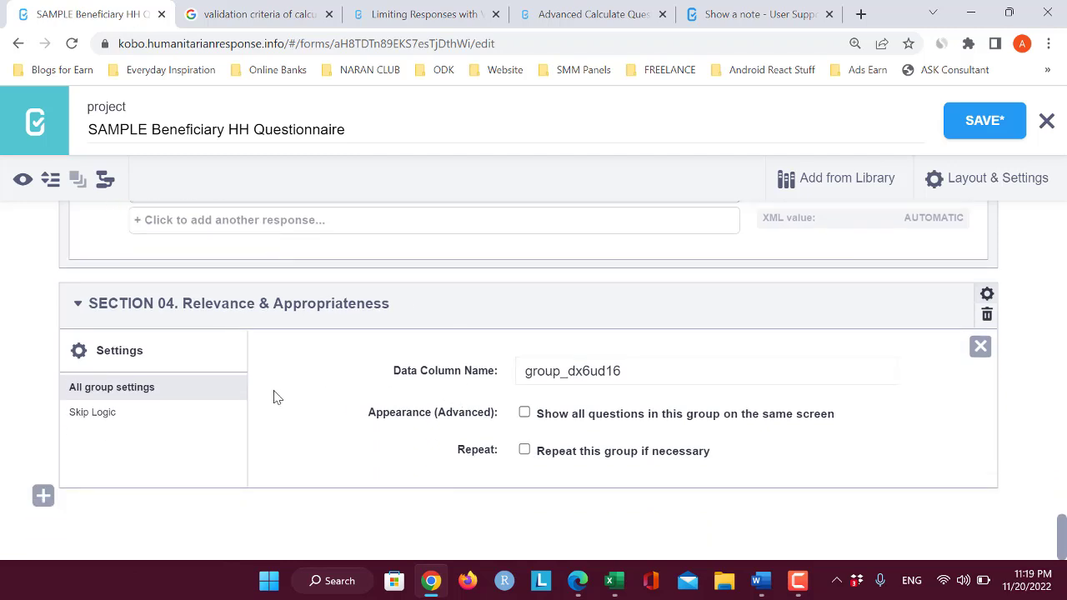
left_click(524, 451)
left_click(983, 133)
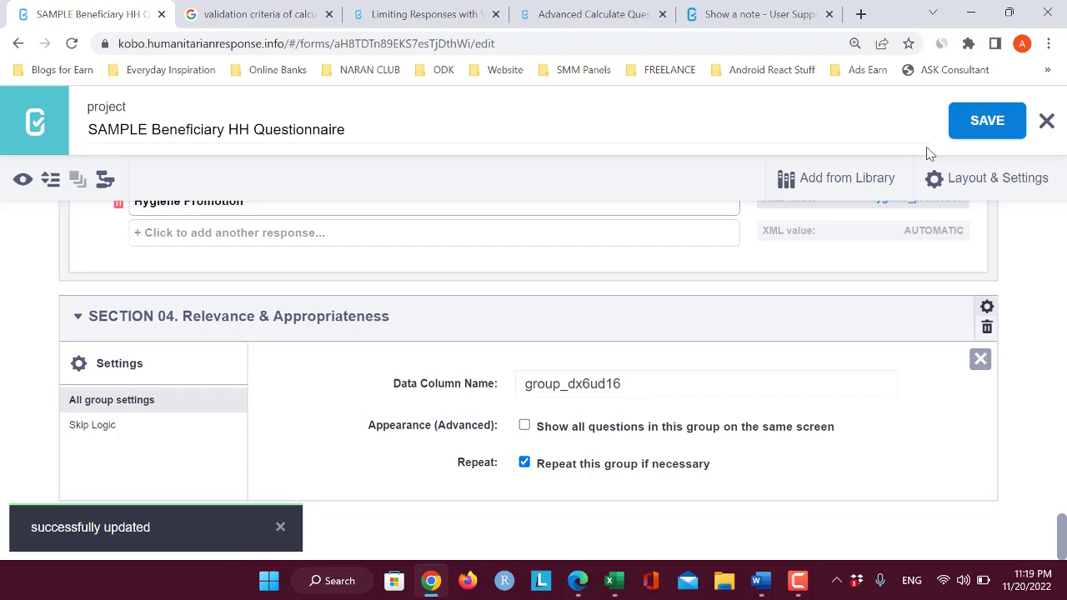
Step: Preview the form, test Section 04's repeat group by adding two more repetitions, and close the preview
left_click(20, 185)
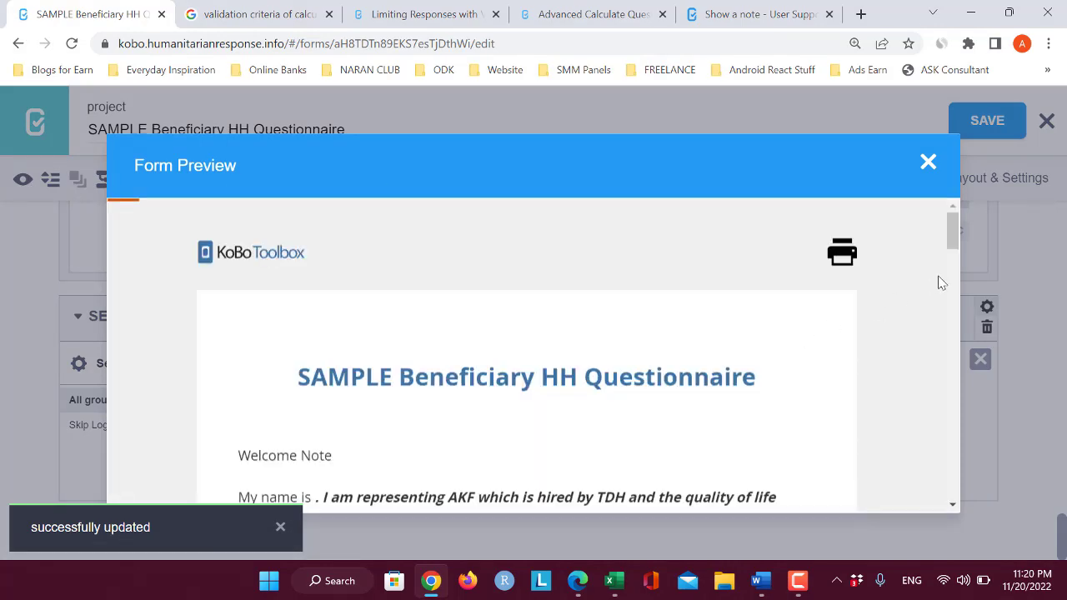
left_click_drag(959, 265, 972, 479)
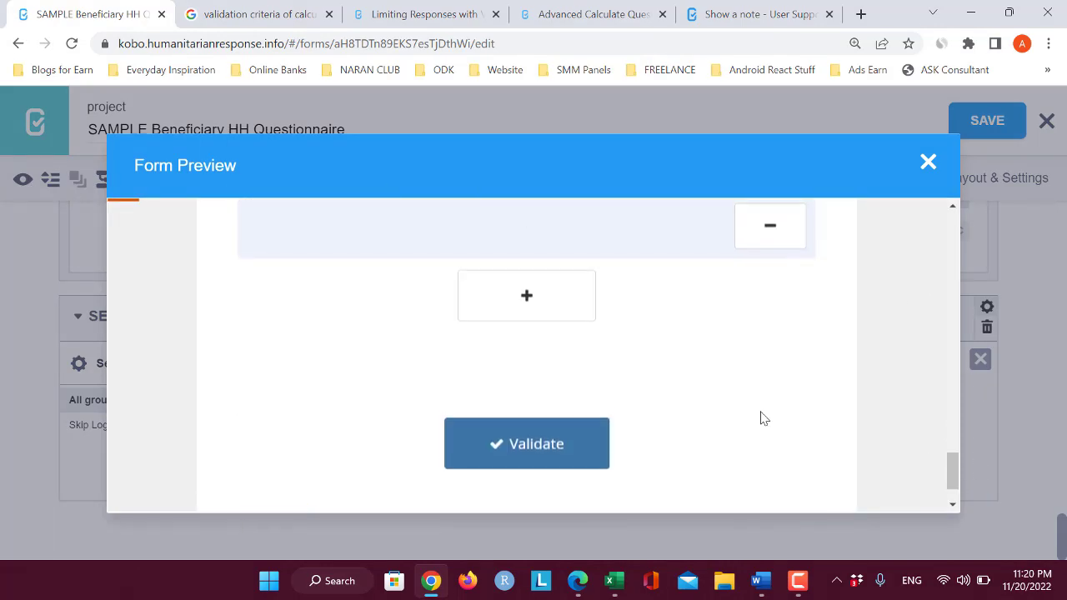
scroll(748, 413, "up", 5)
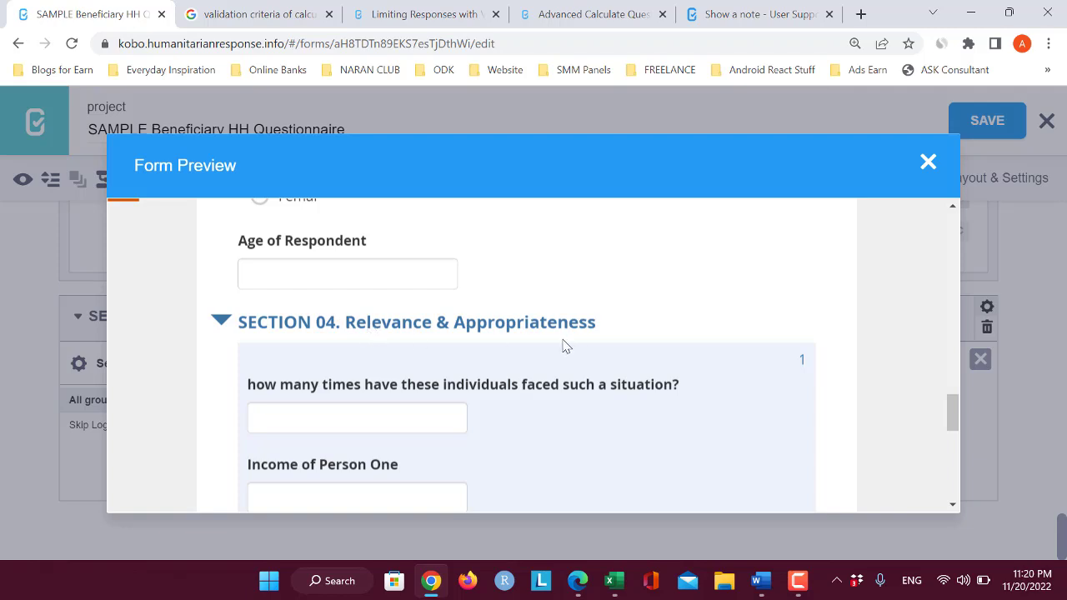
scroll(805, 386, "down", 7)
scroll(553, 326, "up", 3)
left_click(555, 464)
scroll(578, 450, "down", 1)
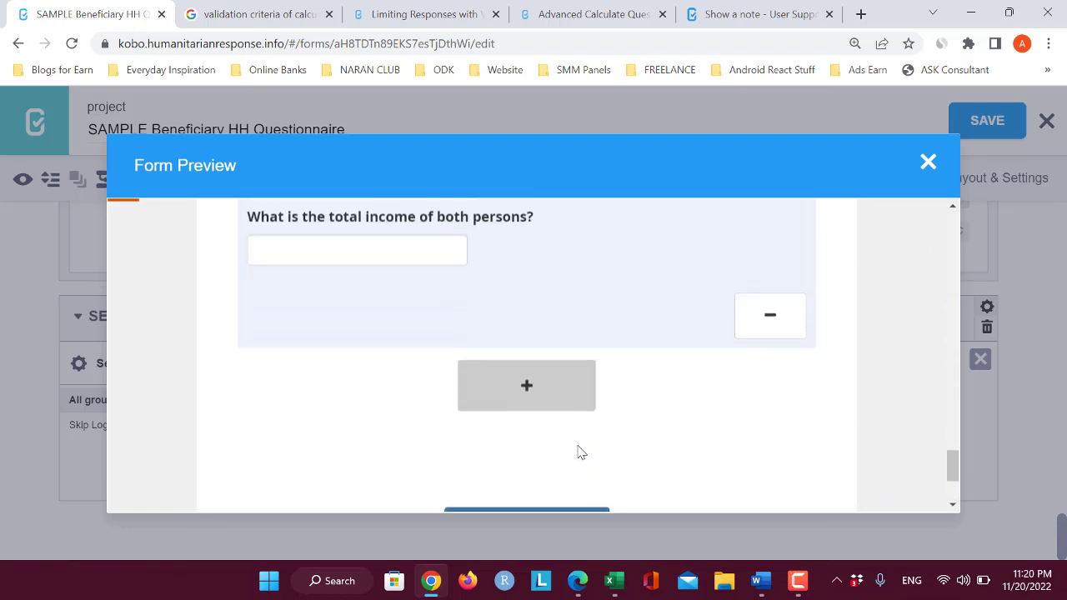
left_click(526, 402)
scroll(638, 428, "down", 3)
scroll(656, 422, "up", 4)
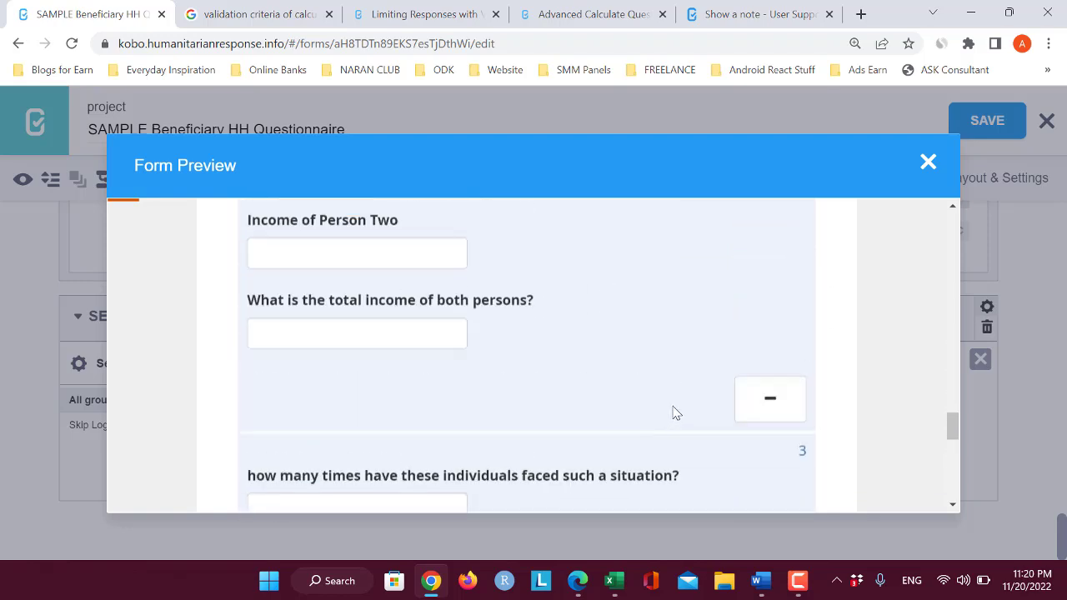
scroll(881, 289, "up", 2)
left_click(928, 165)
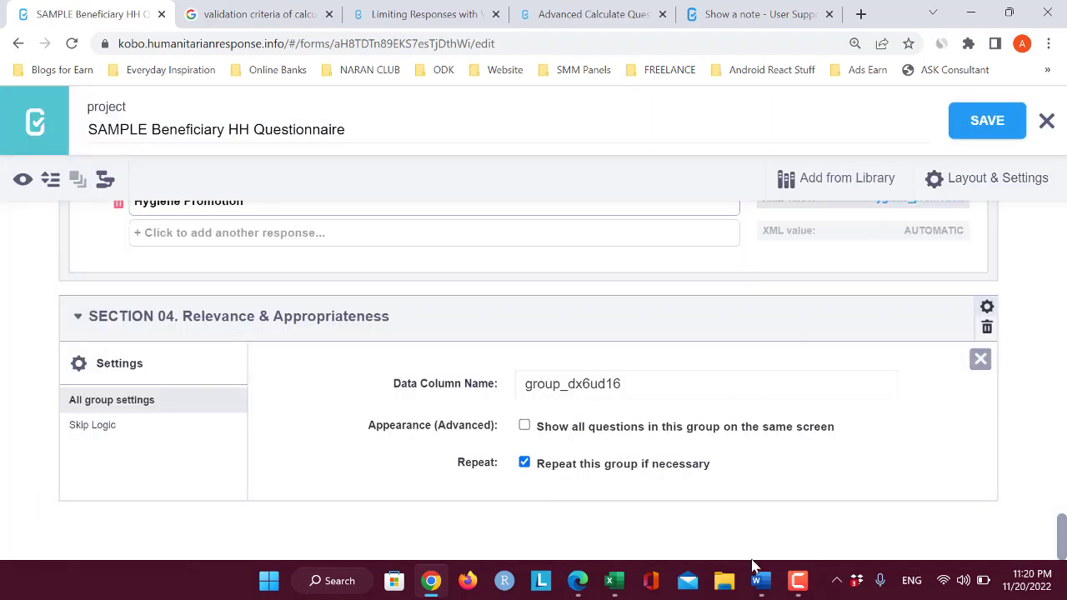
Step: Collapse the Section 03, Section 02 and Section 01 groups in the form builder
scroll(579, 483, "up", 5)
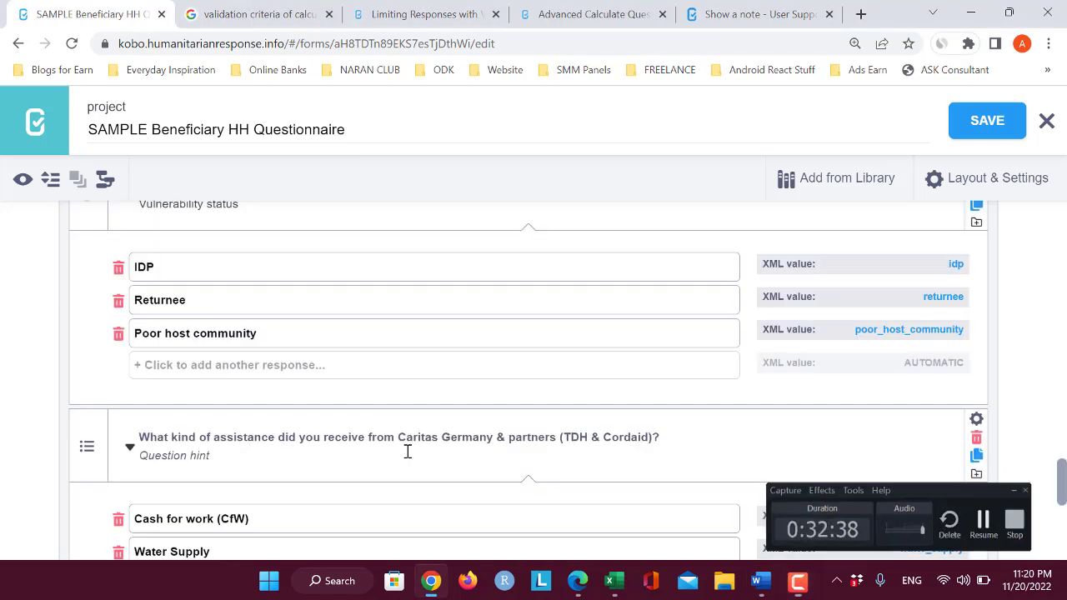
scroll(38, 428, "up", 6)
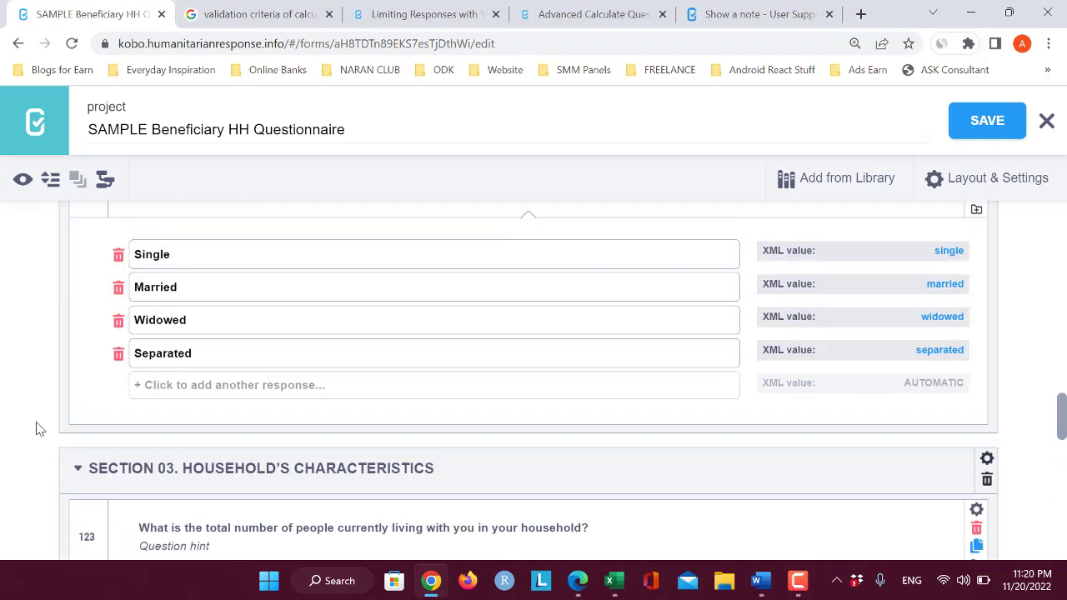
left_click(64, 467)
scroll(64, 413, "up", 3)
scroll(66, 404, "up", 5)
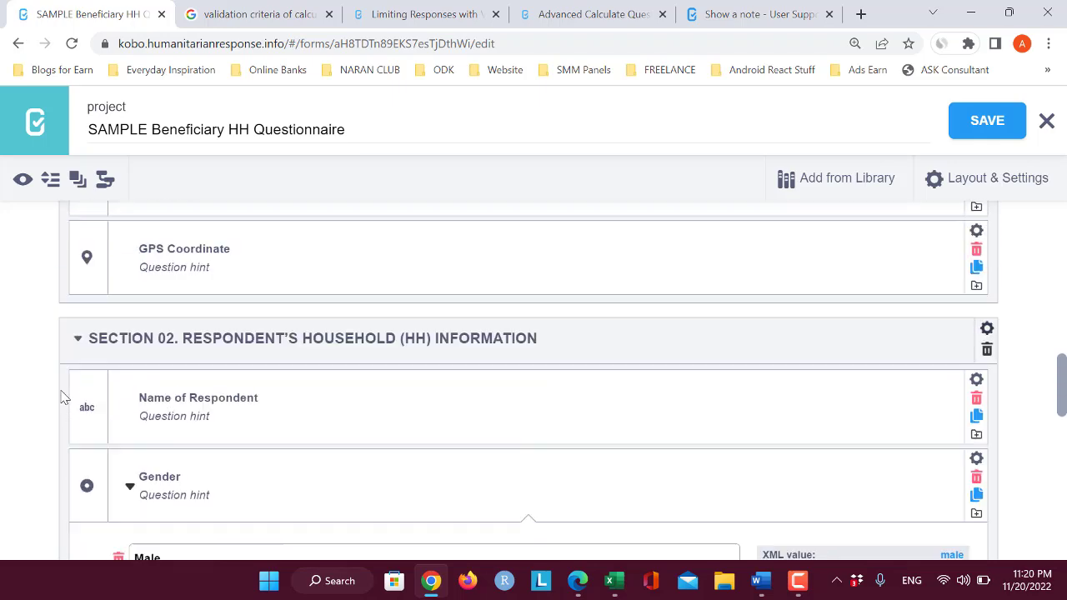
left_click(74, 409)
scroll(74, 379, "up", 5)
scroll(73, 373, "up", 3)
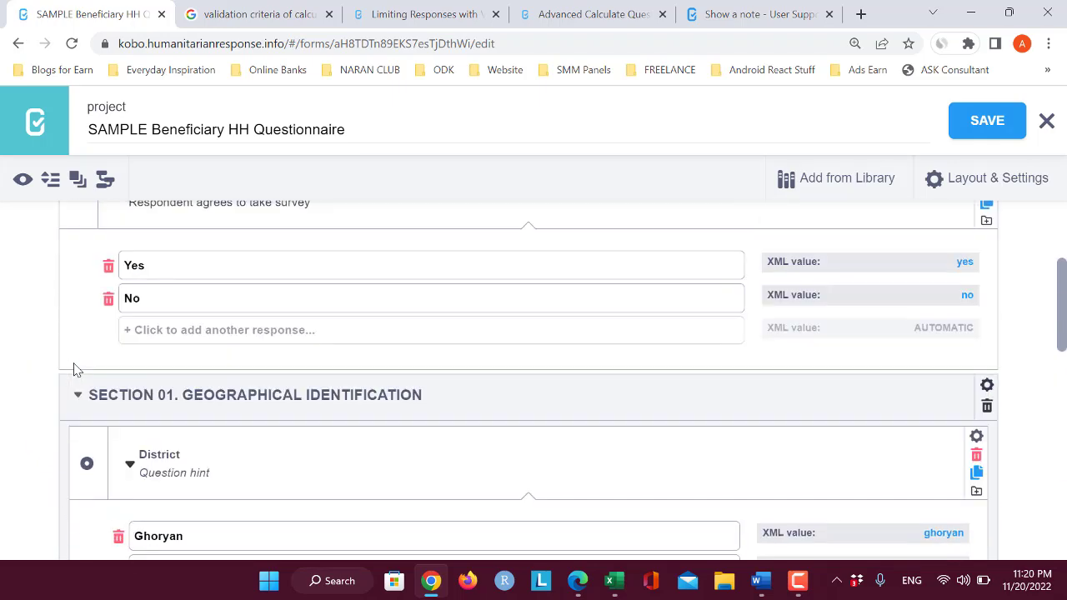
left_click(76, 393)
scroll(75, 350, "up", 2)
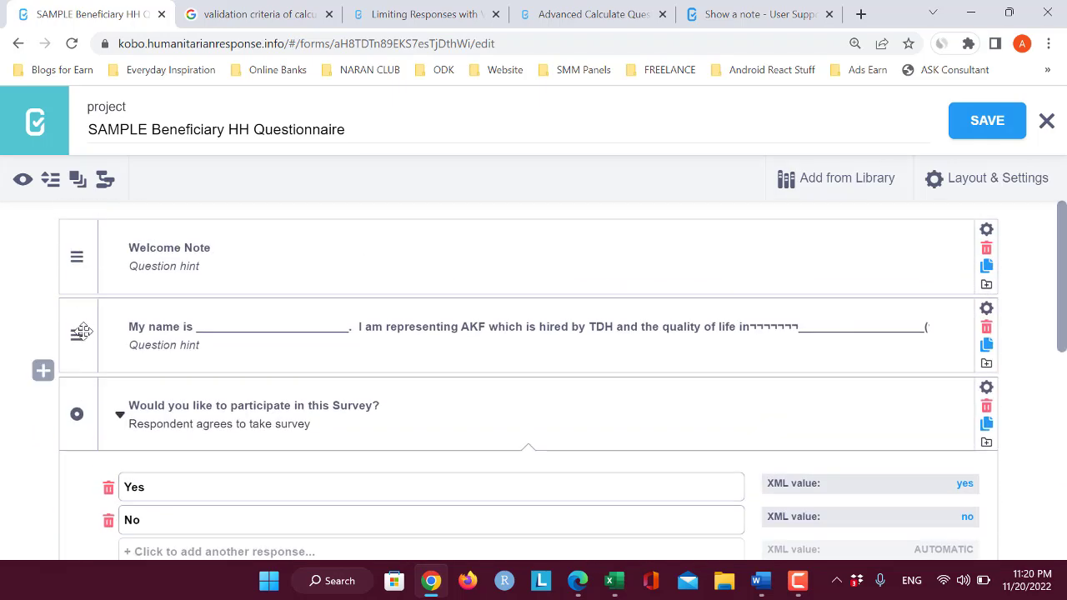
Step: Add skip logic to the Section 01 group so it displays only if "Would you like to participate in this Survey?" = Yes
scroll(148, 426, "down", 3)
scroll(189, 303, "up", 2)
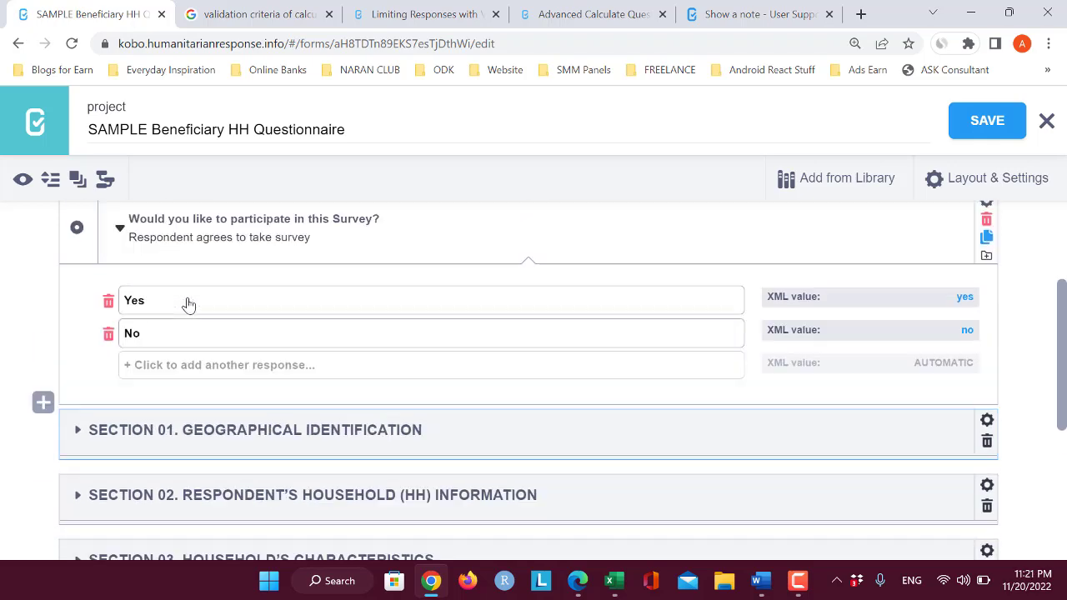
scroll(583, 450, "down", 1)
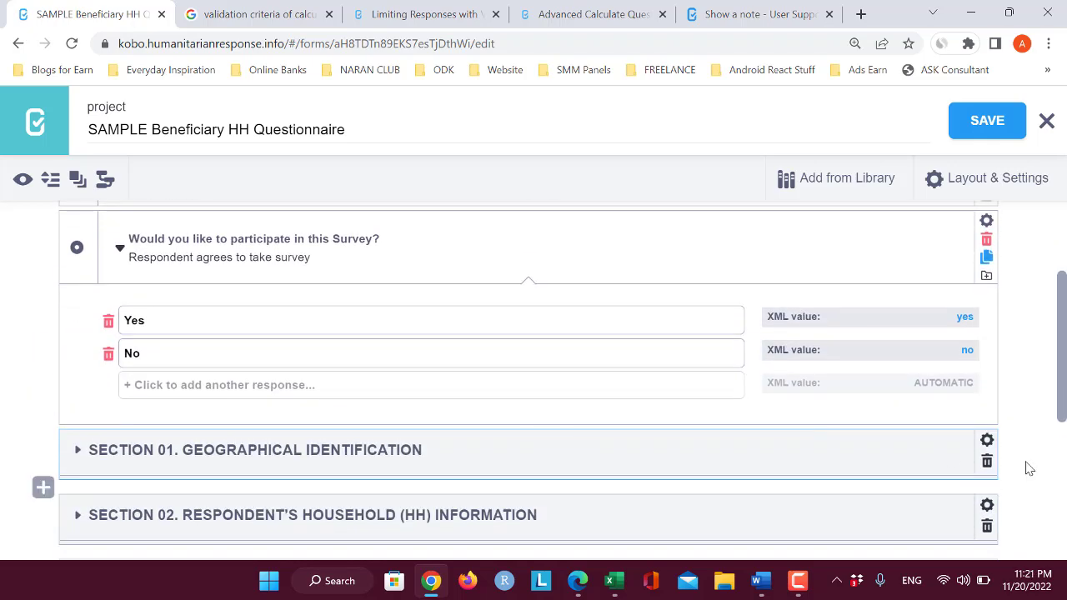
left_click(987, 440)
scroll(94, 348, "down", 3)
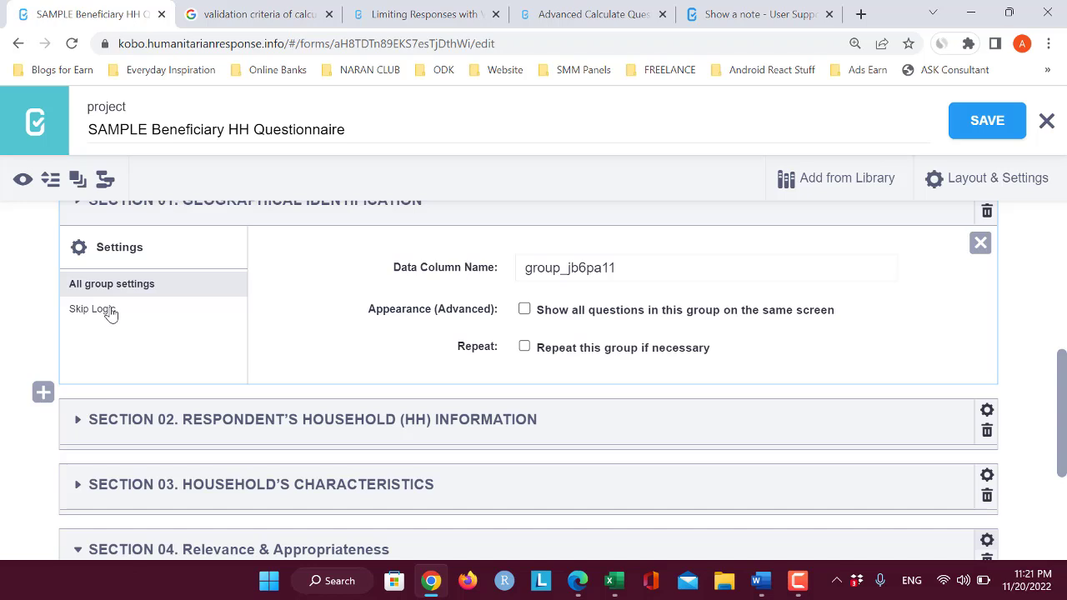
left_click(111, 310)
left_click(650, 276)
left_click(479, 315)
left_click(416, 367)
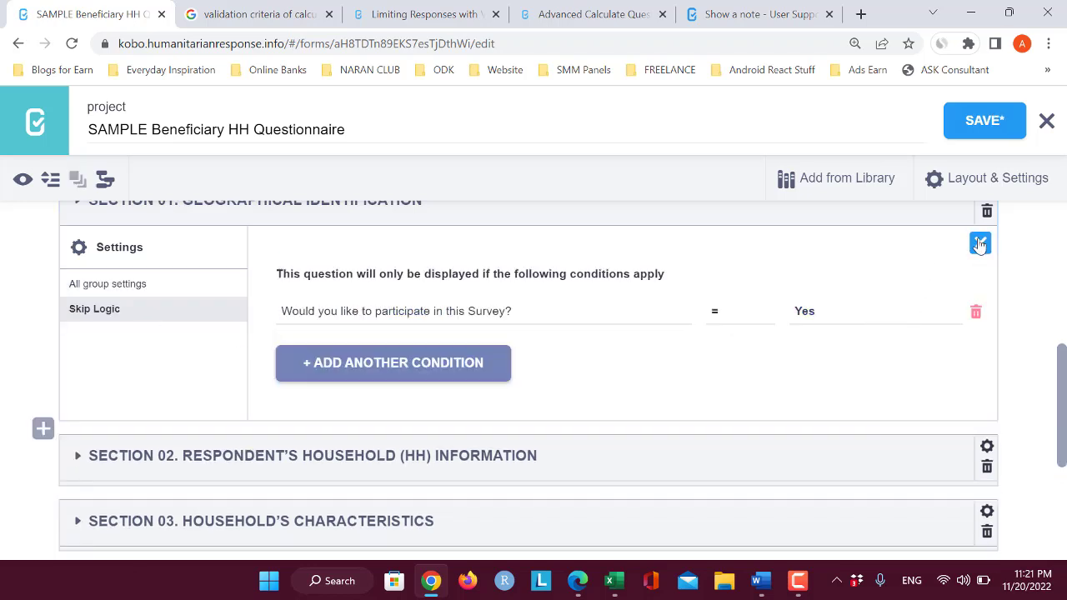
left_click(979, 243)
Step: Add skip logic to the Section 02 group so it displays only if "Would you like to participate in this Survey?" = Yes
left_click(987, 255)
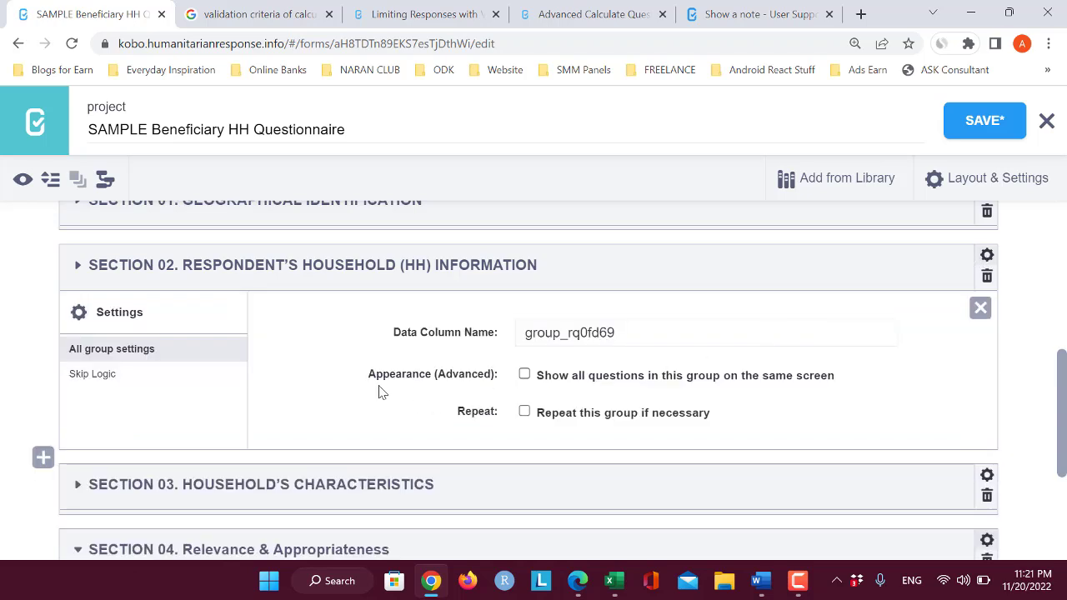
left_click(147, 374)
left_click(588, 342)
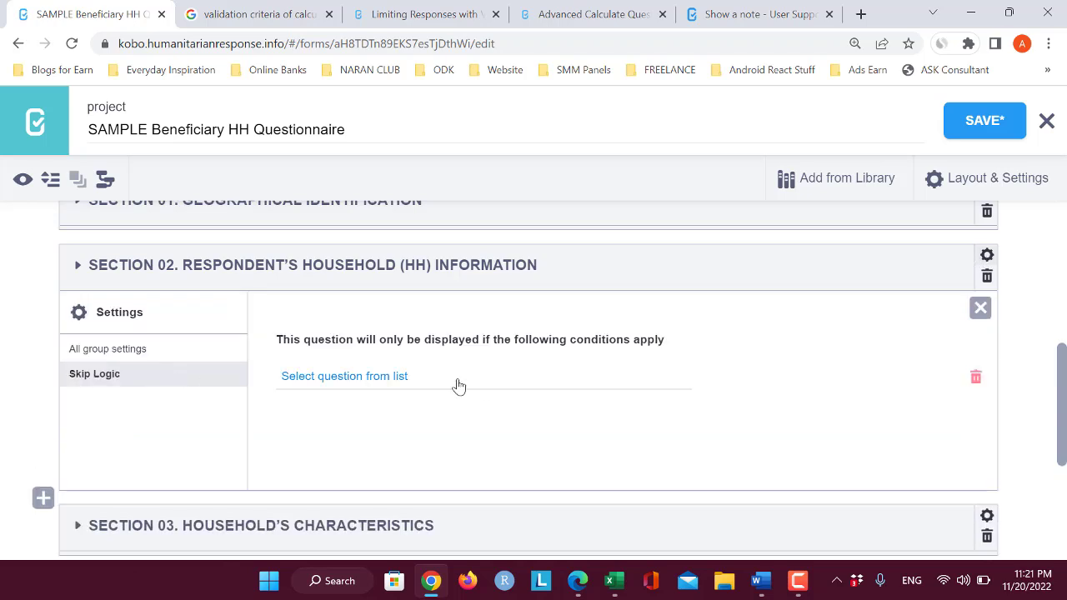
left_click(457, 385)
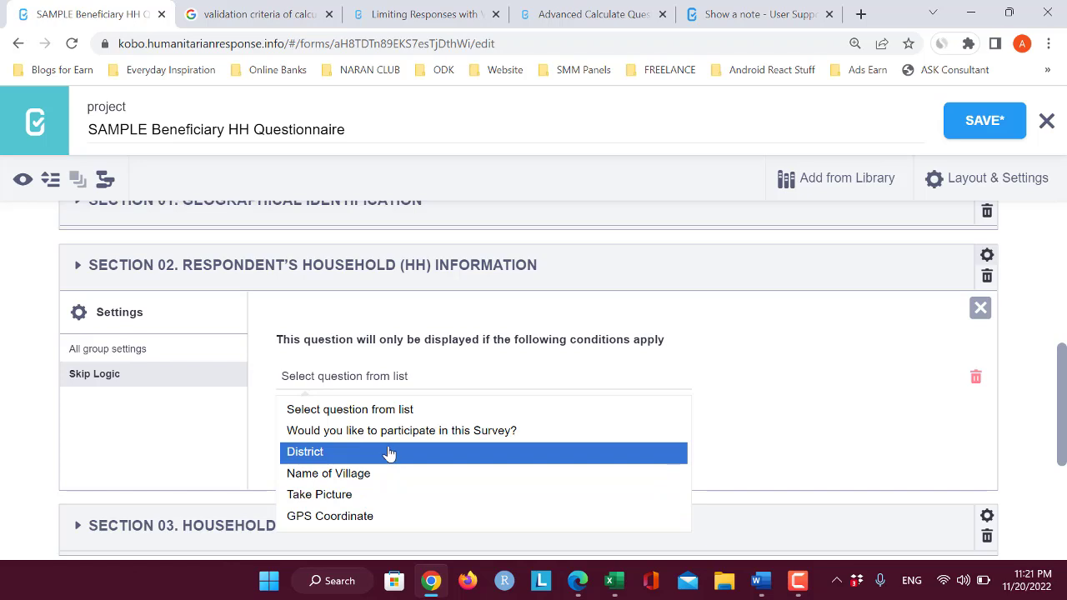
left_click(407, 434)
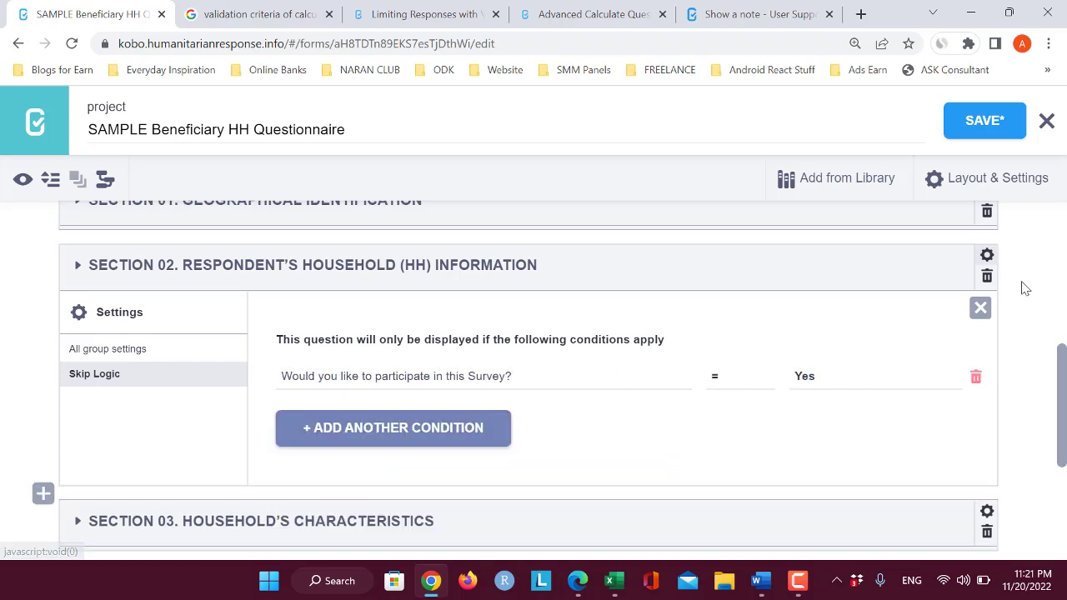
left_click(987, 255)
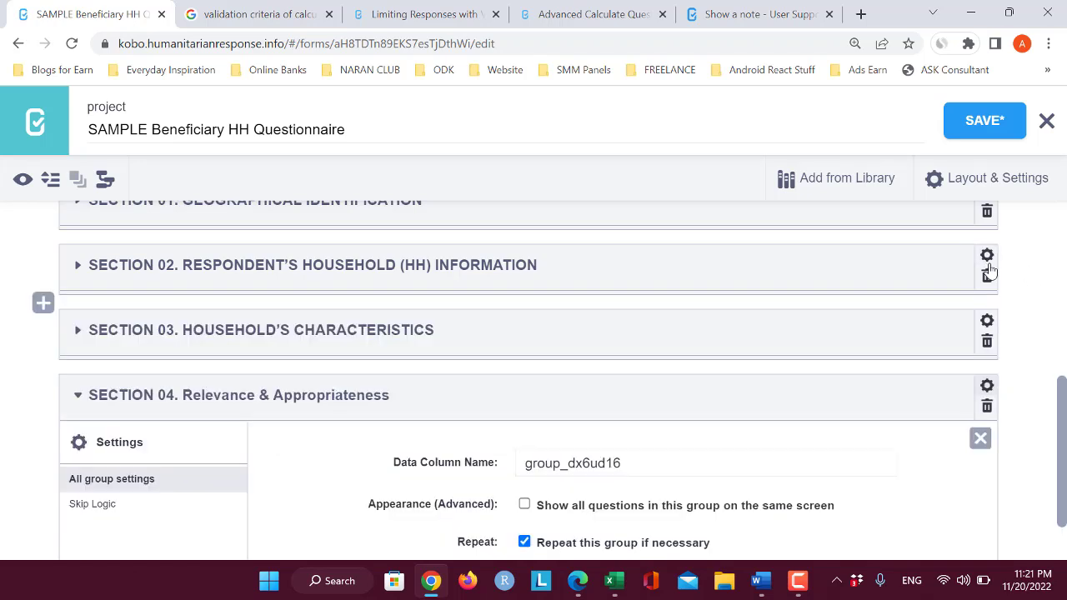
Step: Add skip logic to the Section 03 group so it displays only if "Would you like to participate in this Survey?" = Yes
left_click(986, 323)
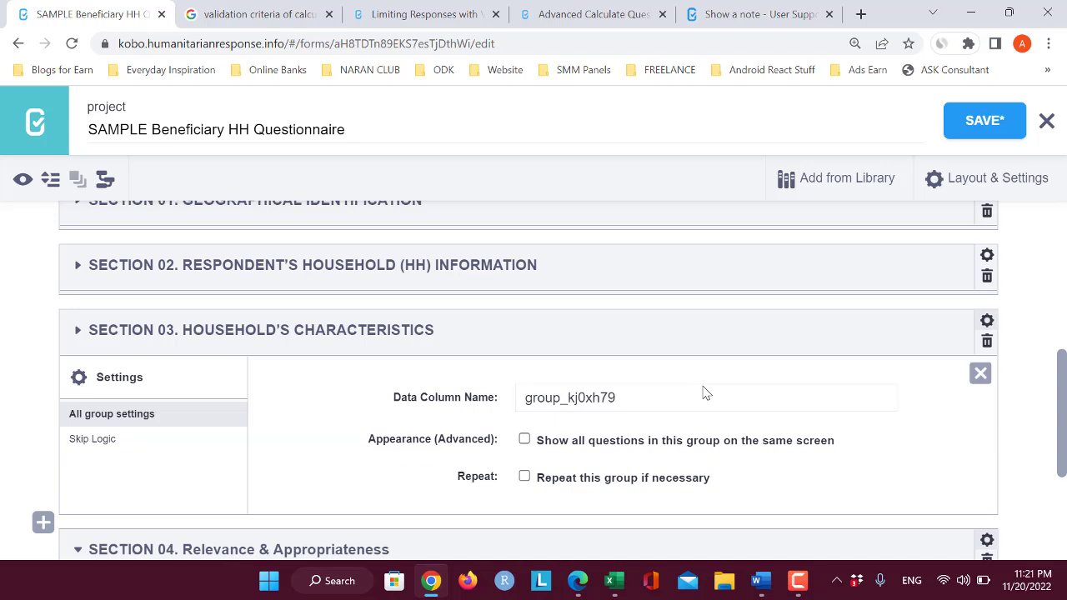
left_click(105, 435)
left_click(417, 446)
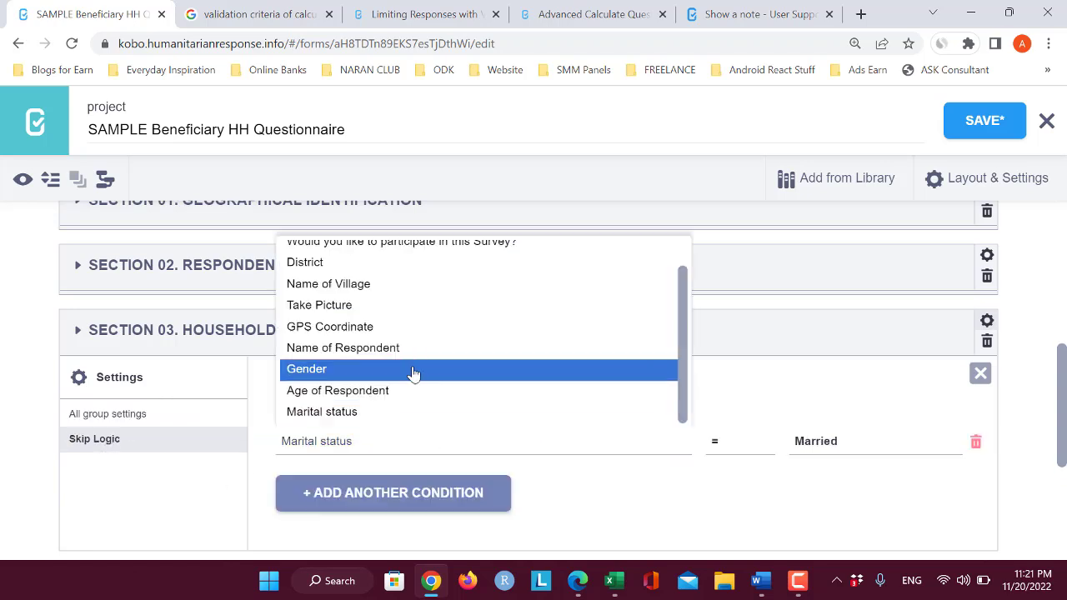
scroll(412, 367, "up", 2)
left_click(389, 271)
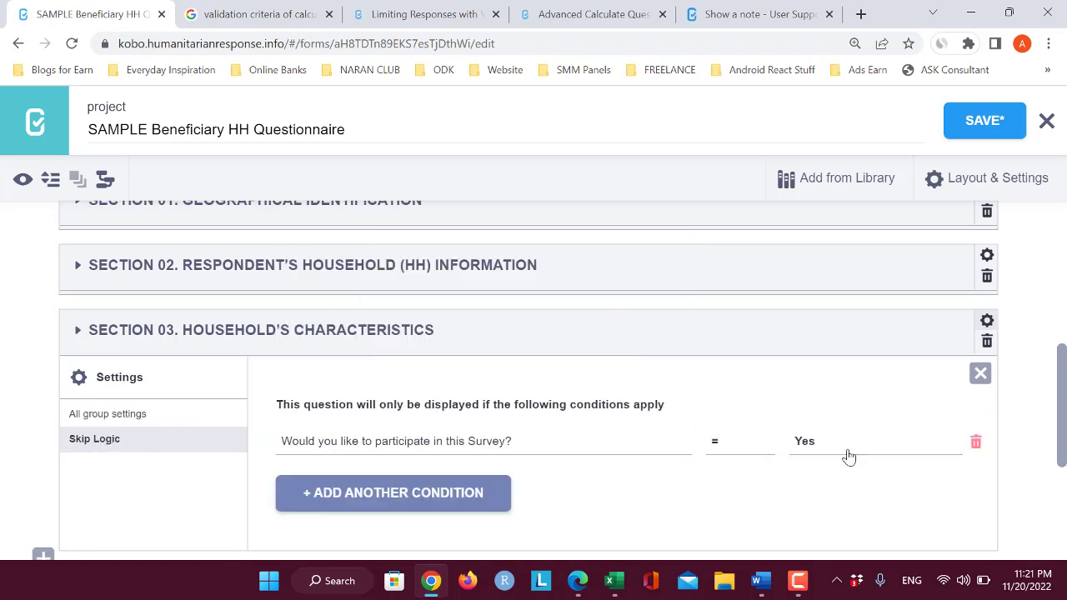
left_click(986, 322)
Step: Add skip logic to the Section 04 group so it displays only if "Would you like to participate in this Survey?" = Yes
scroll(992, 466, "down", 1)
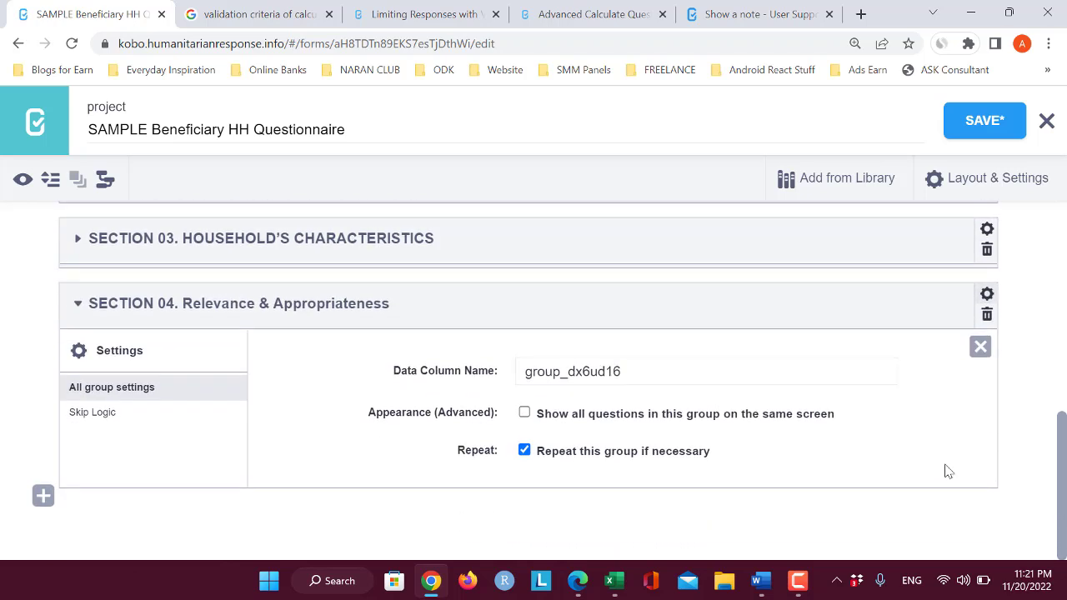
left_click(987, 296)
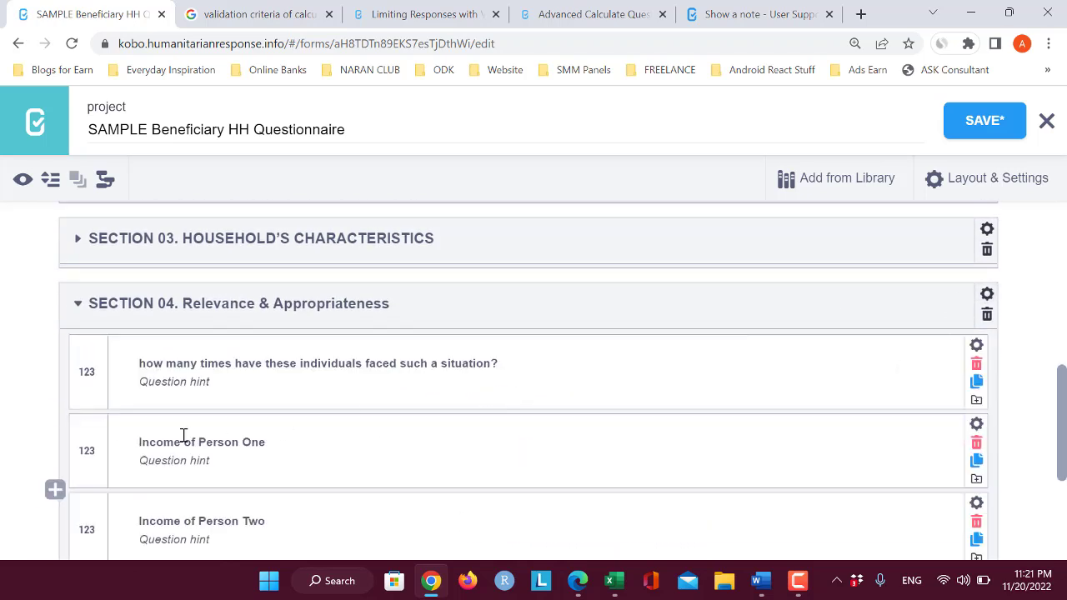
left_click(986, 297)
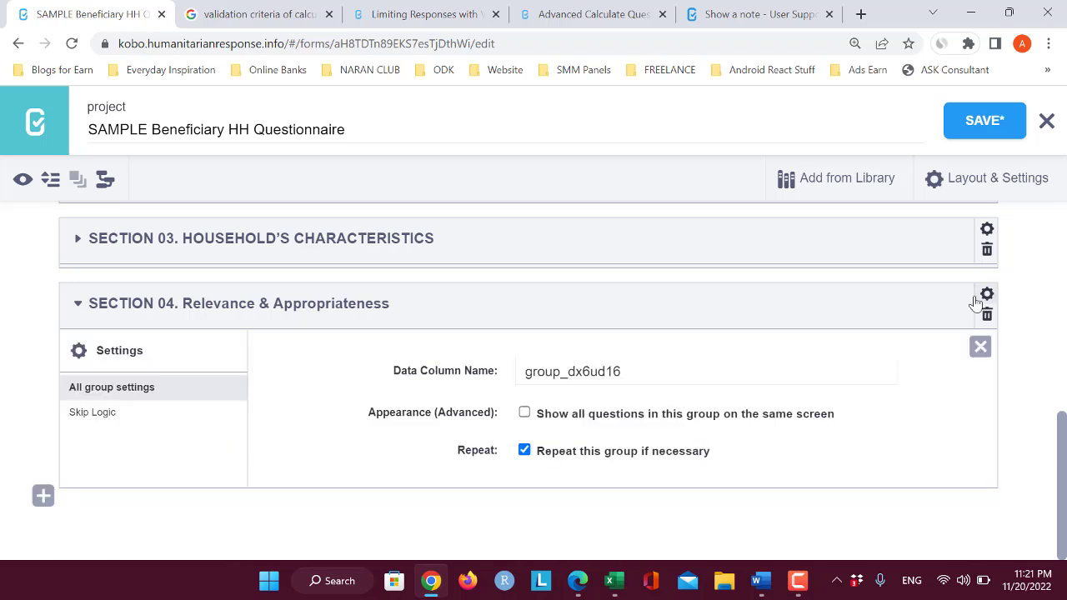
left_click(114, 416)
left_click(417, 379)
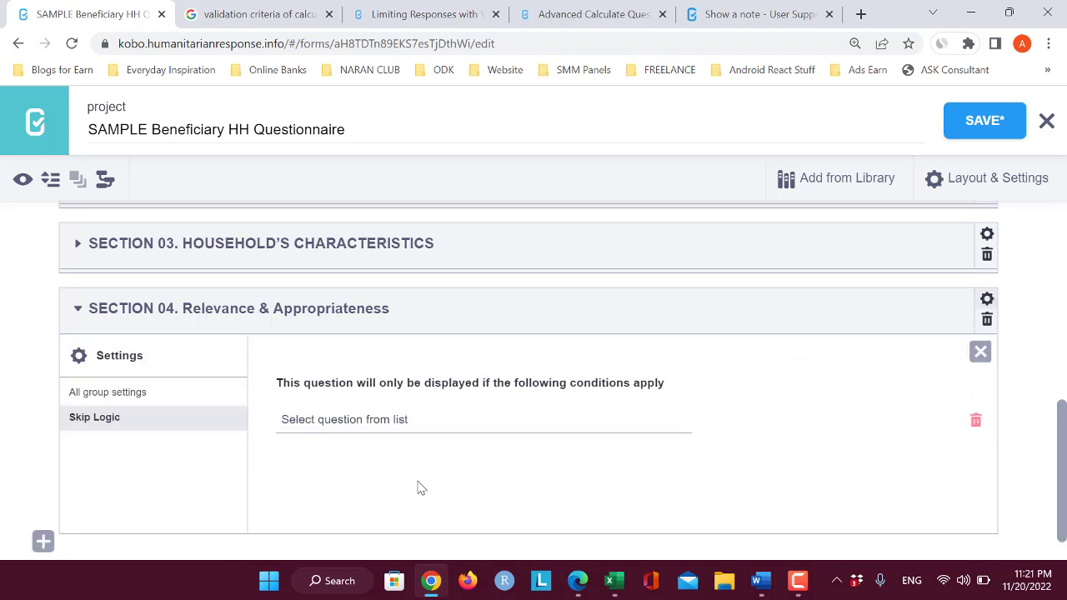
left_click(407, 426)
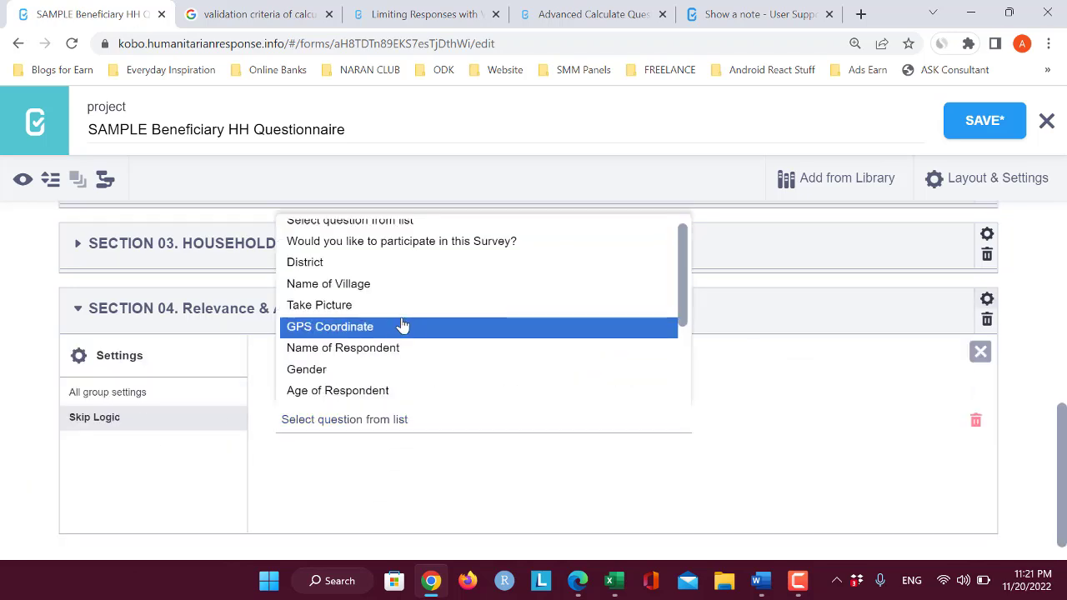
left_click(456, 251)
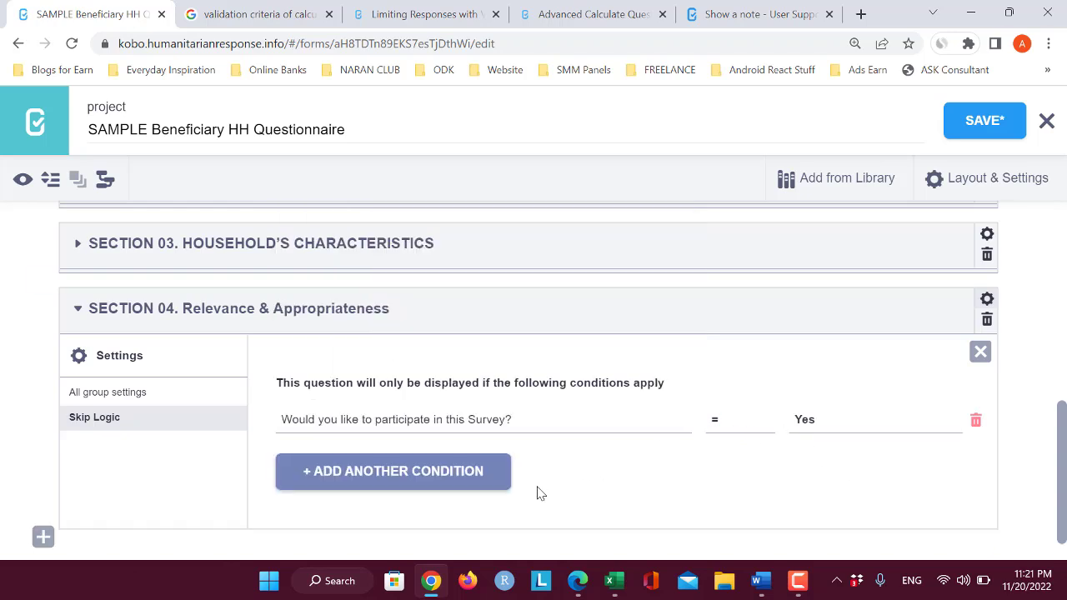
left_click(987, 300)
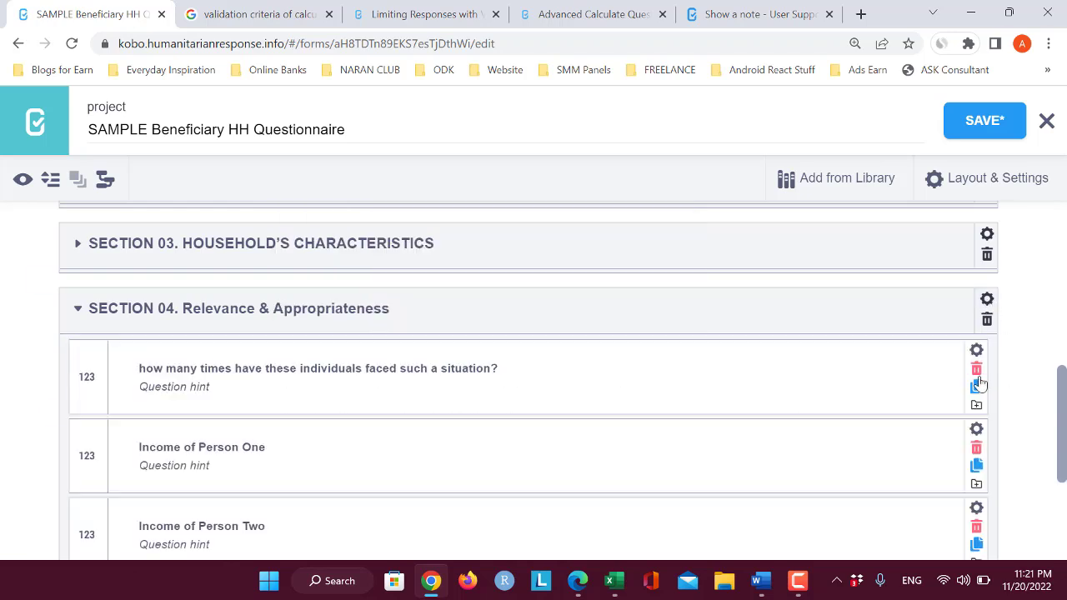
Step: Save the form with the new group skip logic and dismiss the notification
left_click(987, 300)
scroll(984, 250, "up", 2)
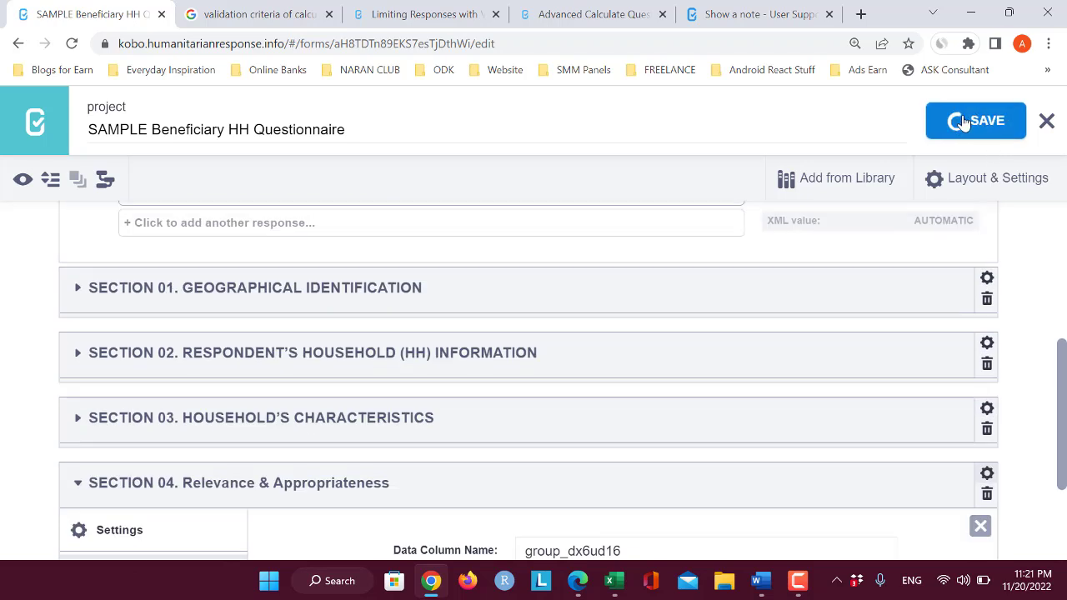
left_click(963, 124)
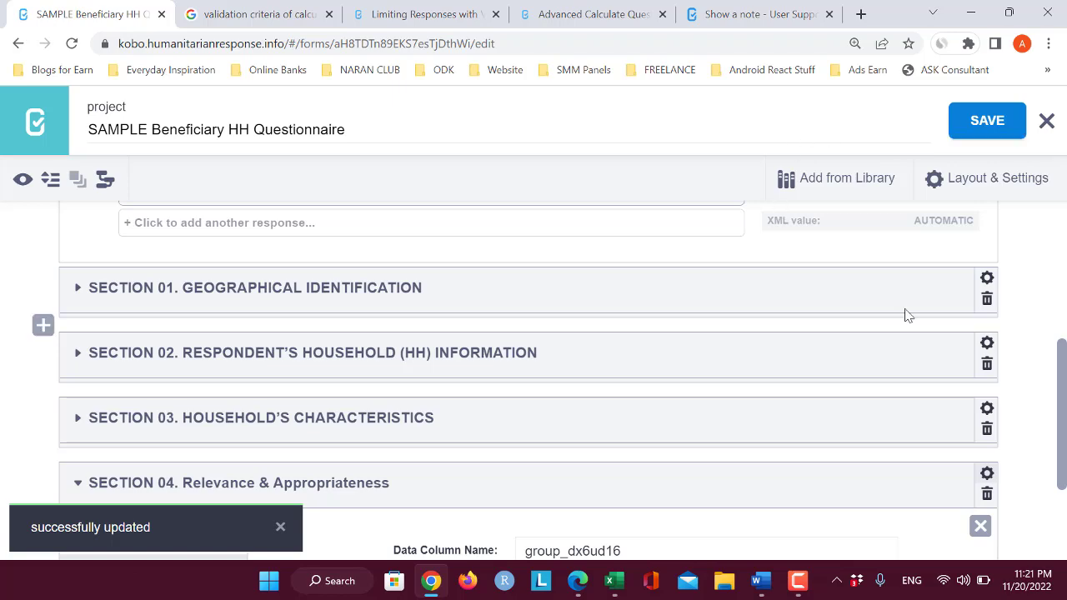
scroll(895, 476, "up", 4)
scroll(265, 517, "down", 2)
left_click(280, 529)
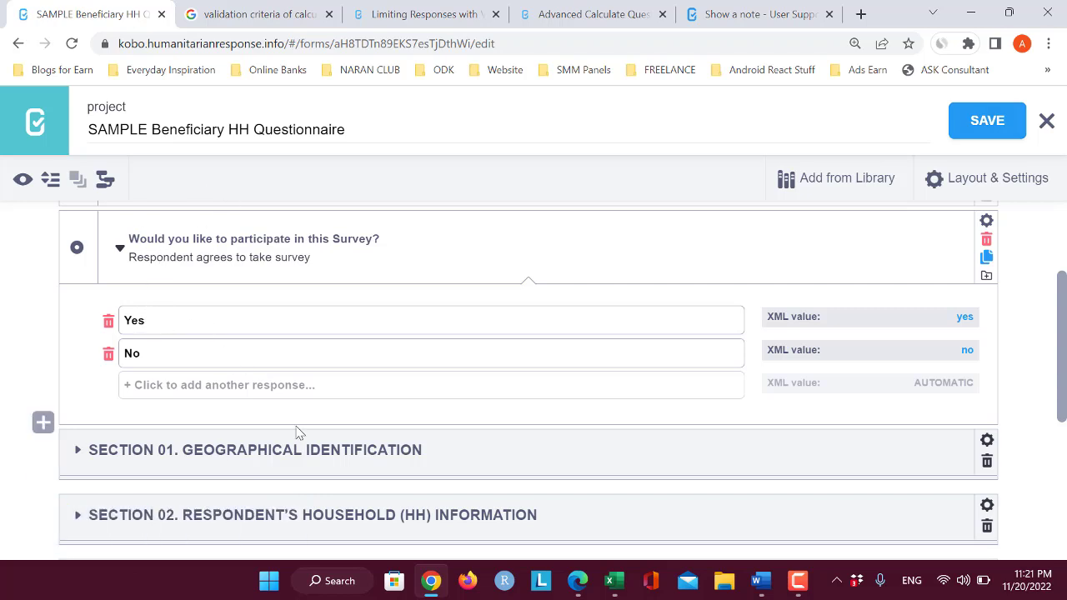
Step: Switch to the Word questionnaire, check the instruction for a "NO" answer to the participation question, and return to the form builder
scroll(291, 428, "down", 5)
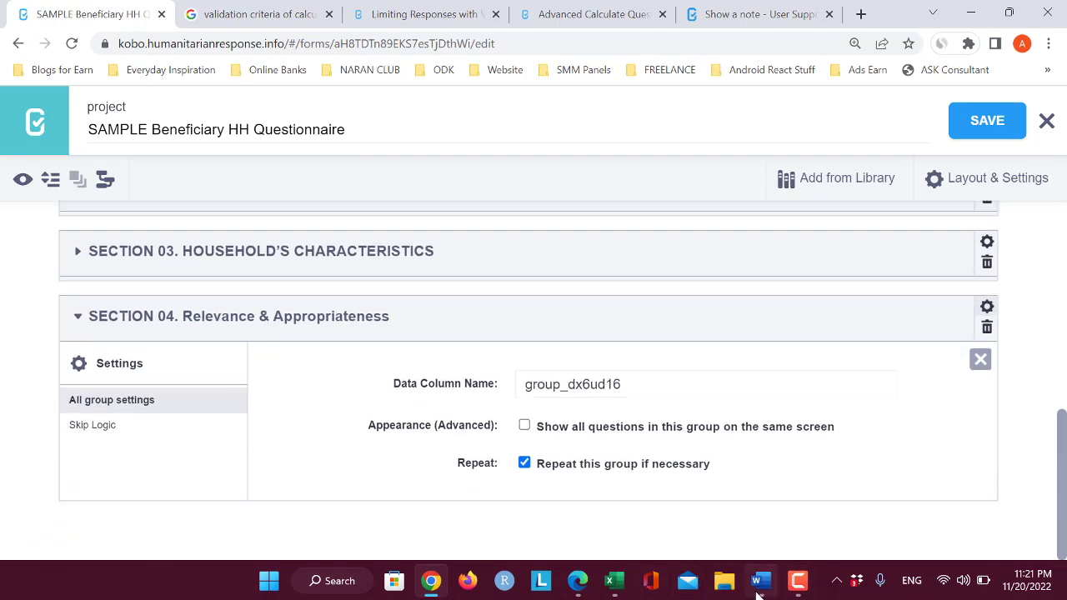
left_click(763, 584)
scroll(313, 444, "up", 3)
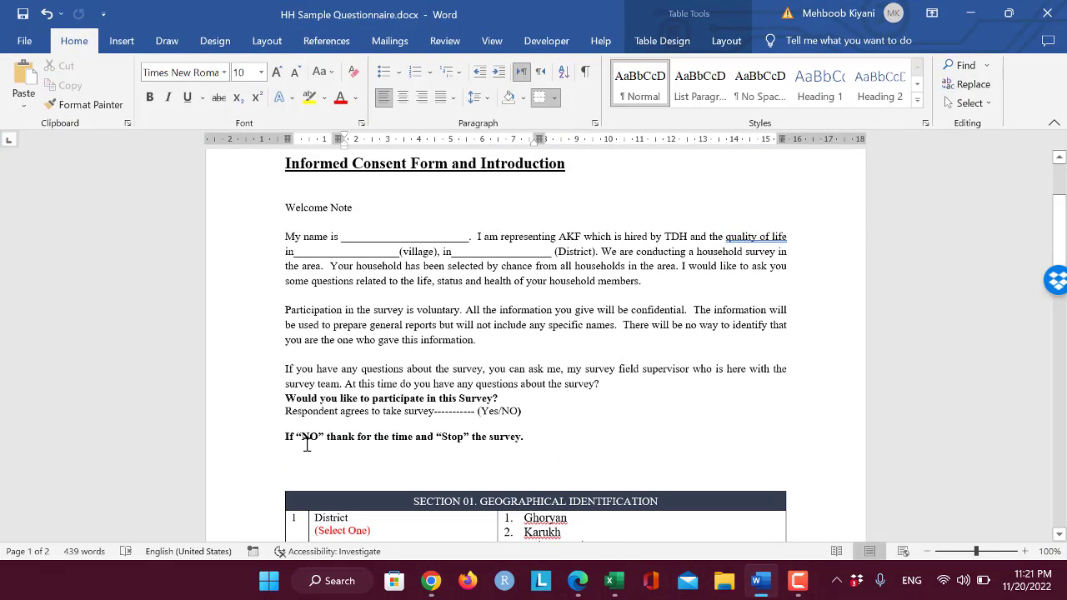
left_click(365, 436)
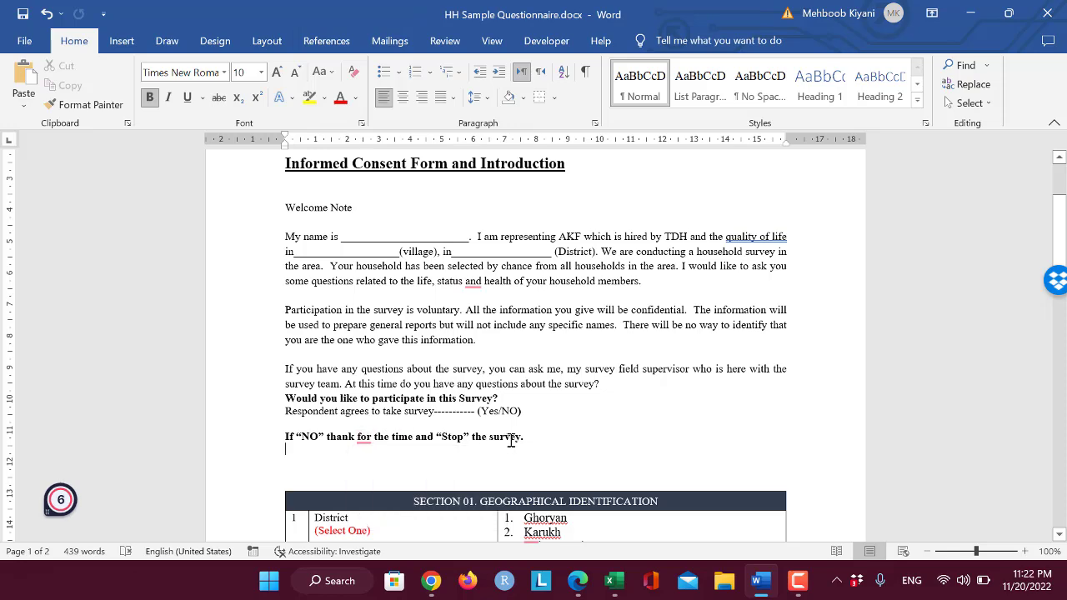
left_click(967, 10)
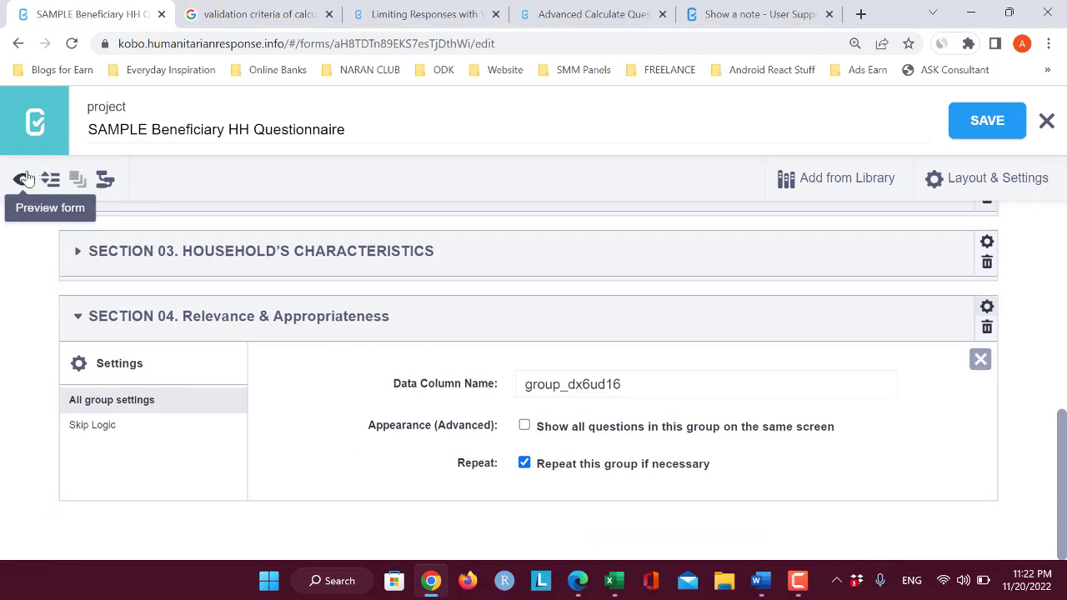
Step: Preview the form and review the welcome note, the consent text and the participation question with its hint
left_click(23, 178)
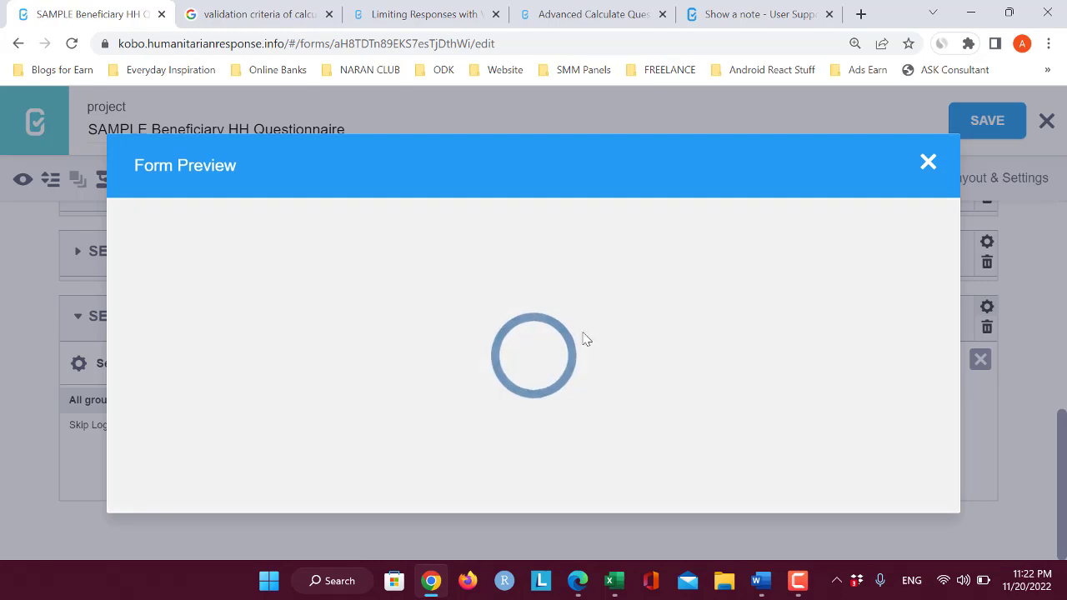
scroll(584, 340, "down", 5)
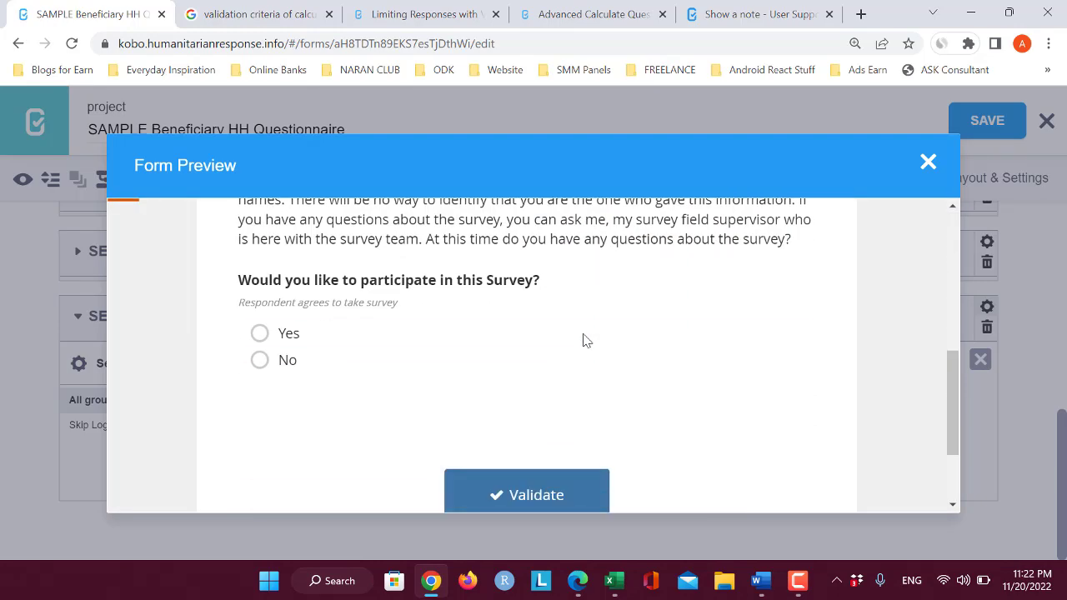
scroll(584, 340, "up", 3)
scroll(544, 340, "up", 1)
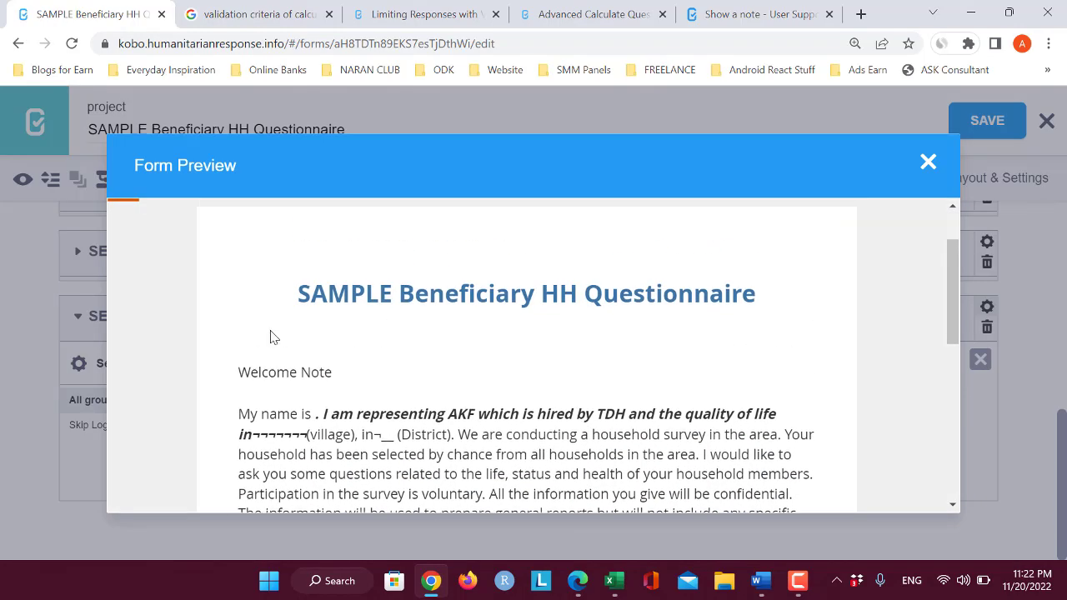
scroll(360, 348, "down", 1)
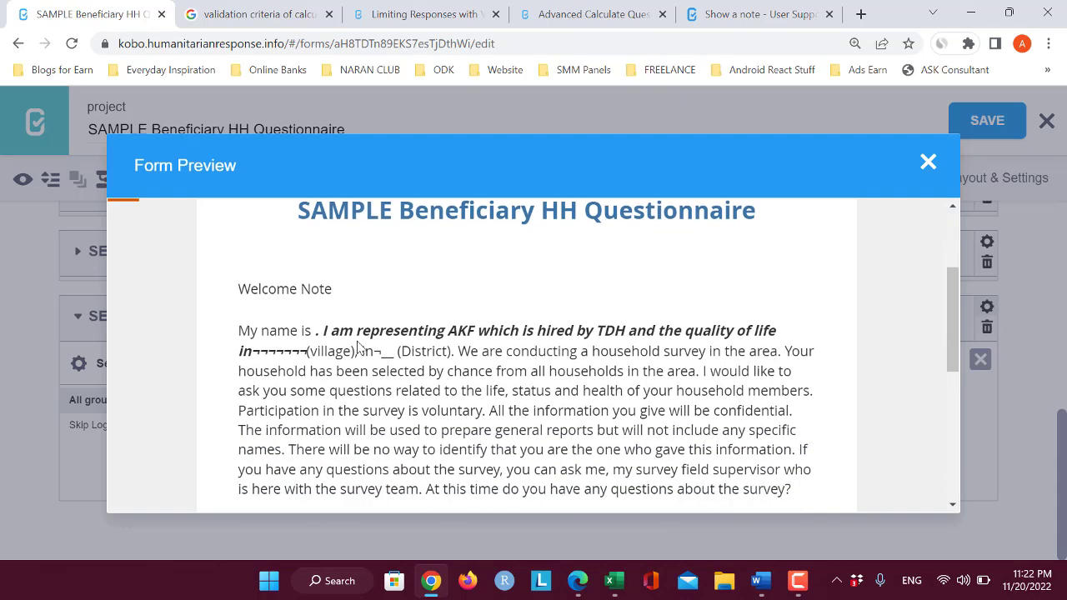
scroll(360, 348, "down", 2)
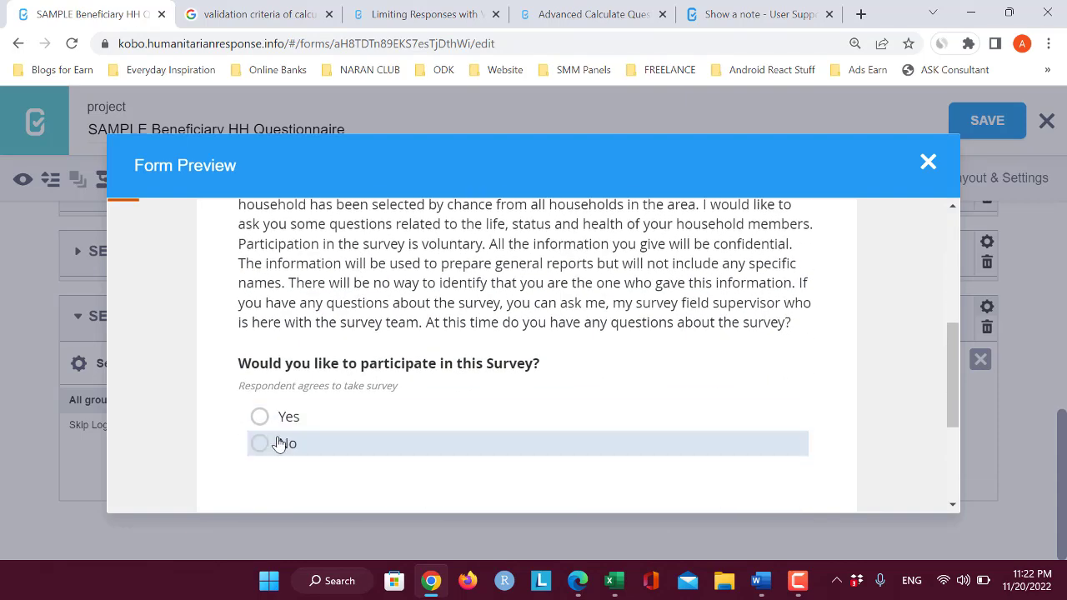
left_click_drag(239, 364, 354, 363)
left_click(243, 385)
left_click_drag(243, 385, 370, 385)
left_click_drag(268, 364, 476, 363)
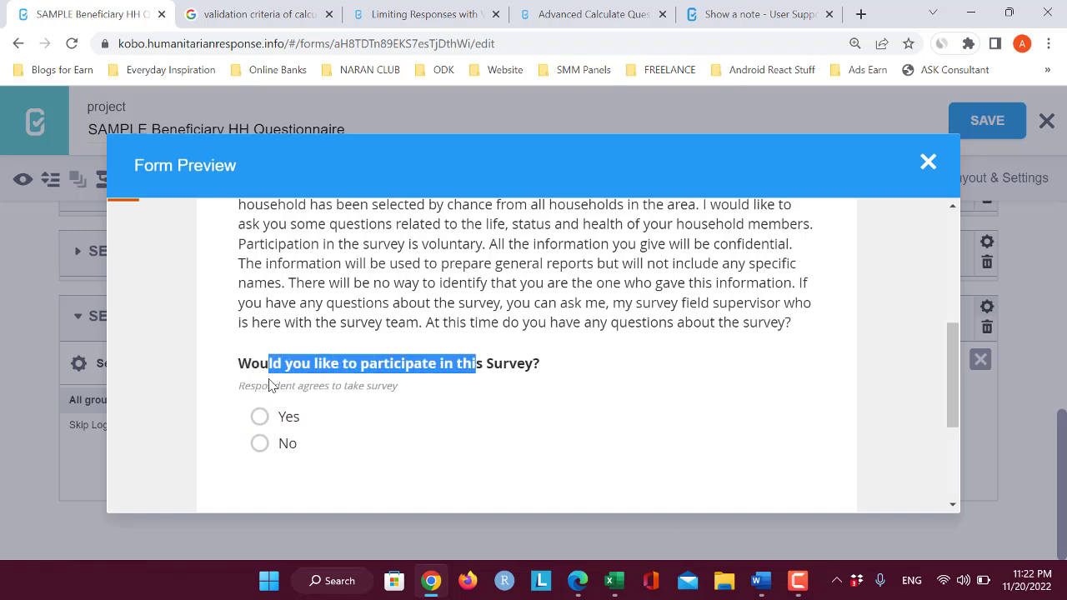
Step: Test the skip logic in the preview by answering the participation question No and then Yes, checking which sections appear
left_click(286, 448)
scroll(543, 411, "down", 3)
scroll(546, 412, "up", 3)
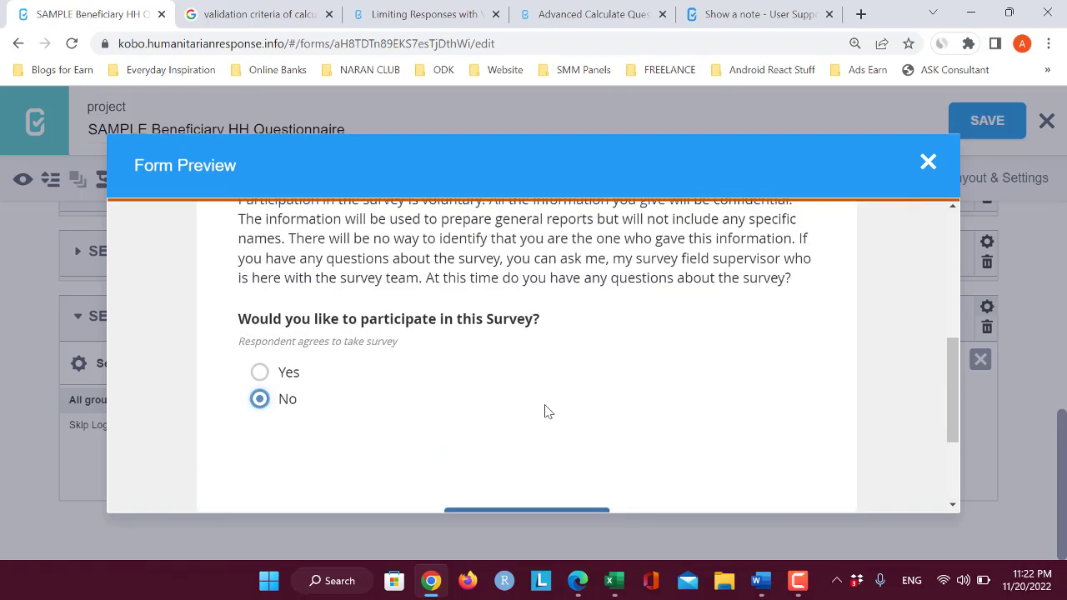
left_click(287, 373)
scroll(556, 380, "down", 15)
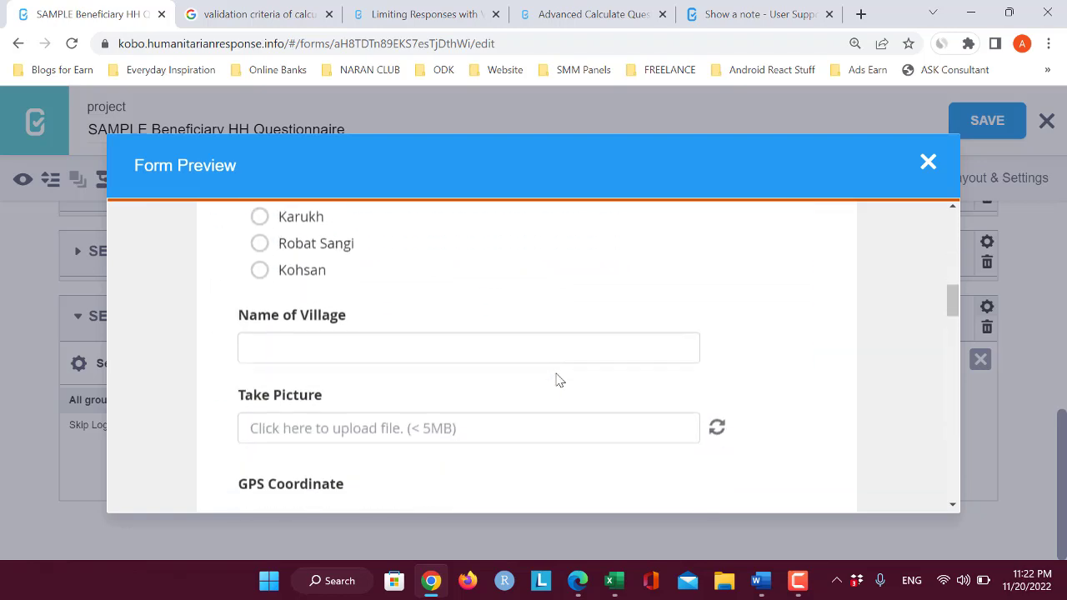
scroll(559, 385, "down", 8)
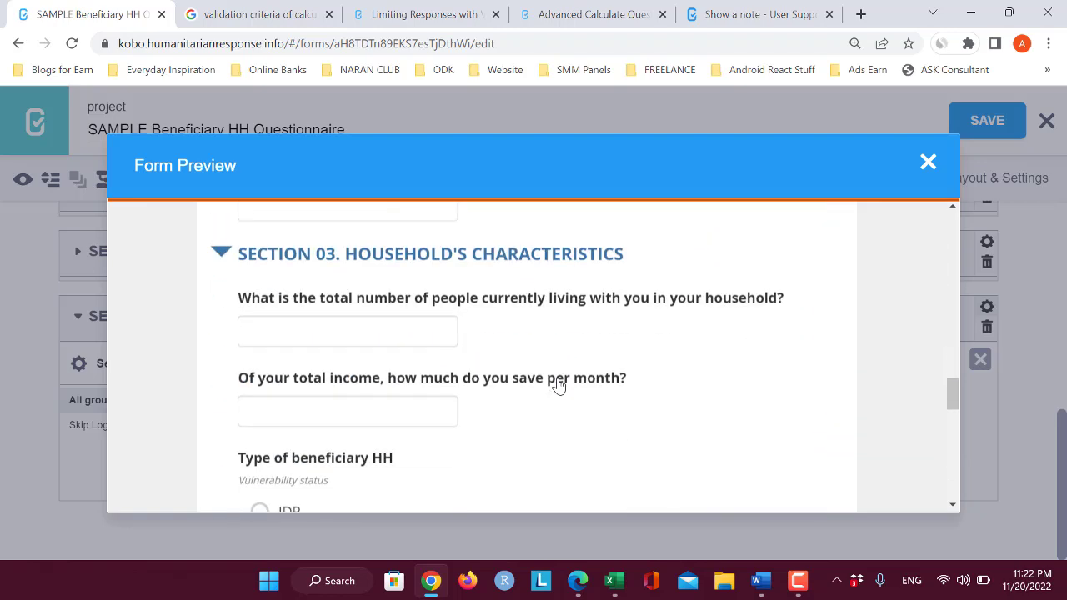